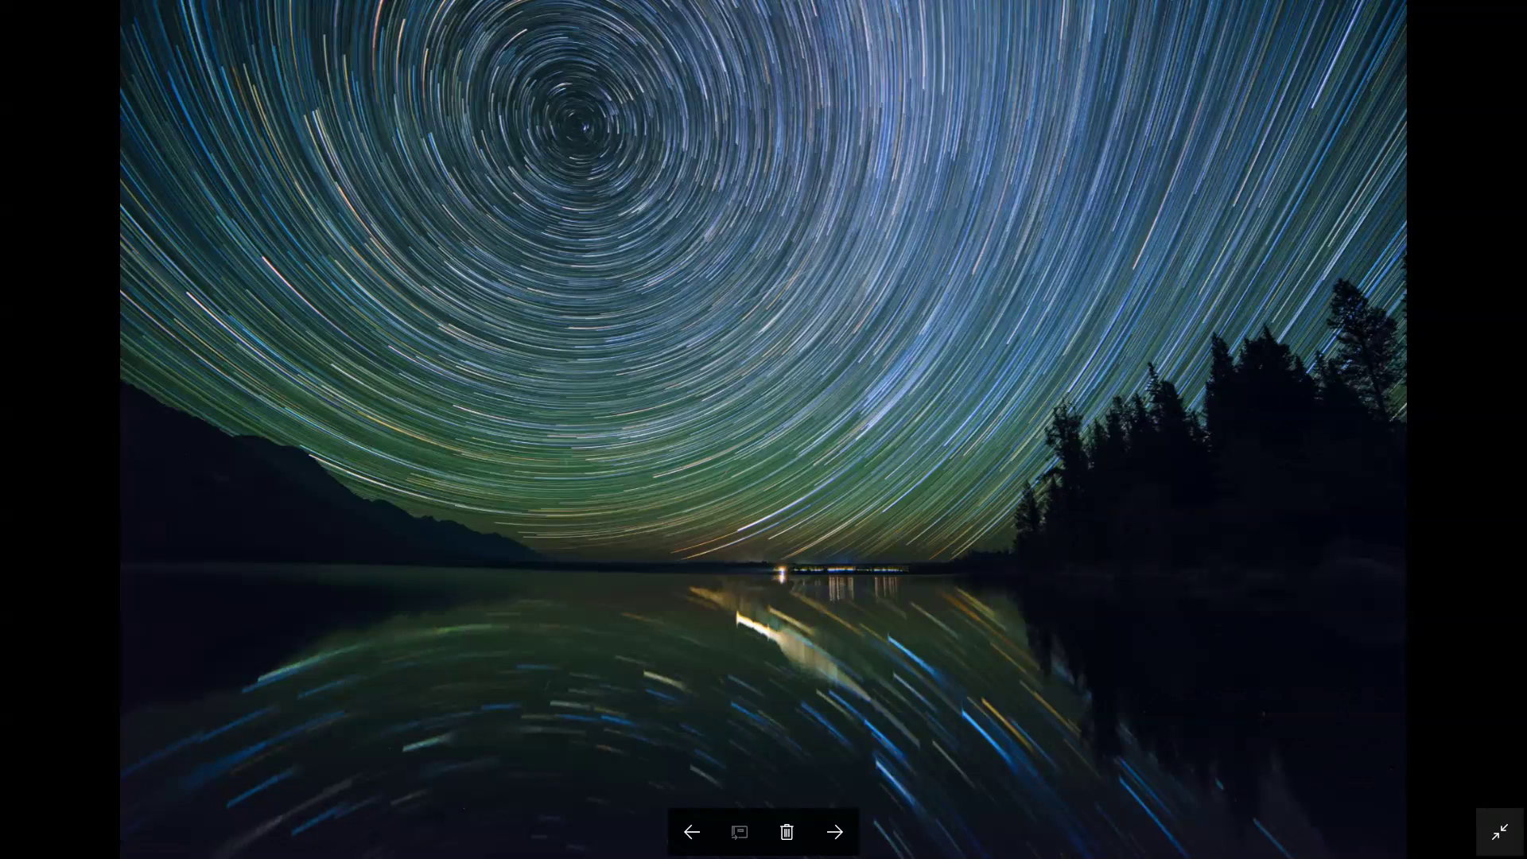
Exit full-screen so TetonTrails2.jpg shows in a normal Windows Photos window.
click(1506, 840)
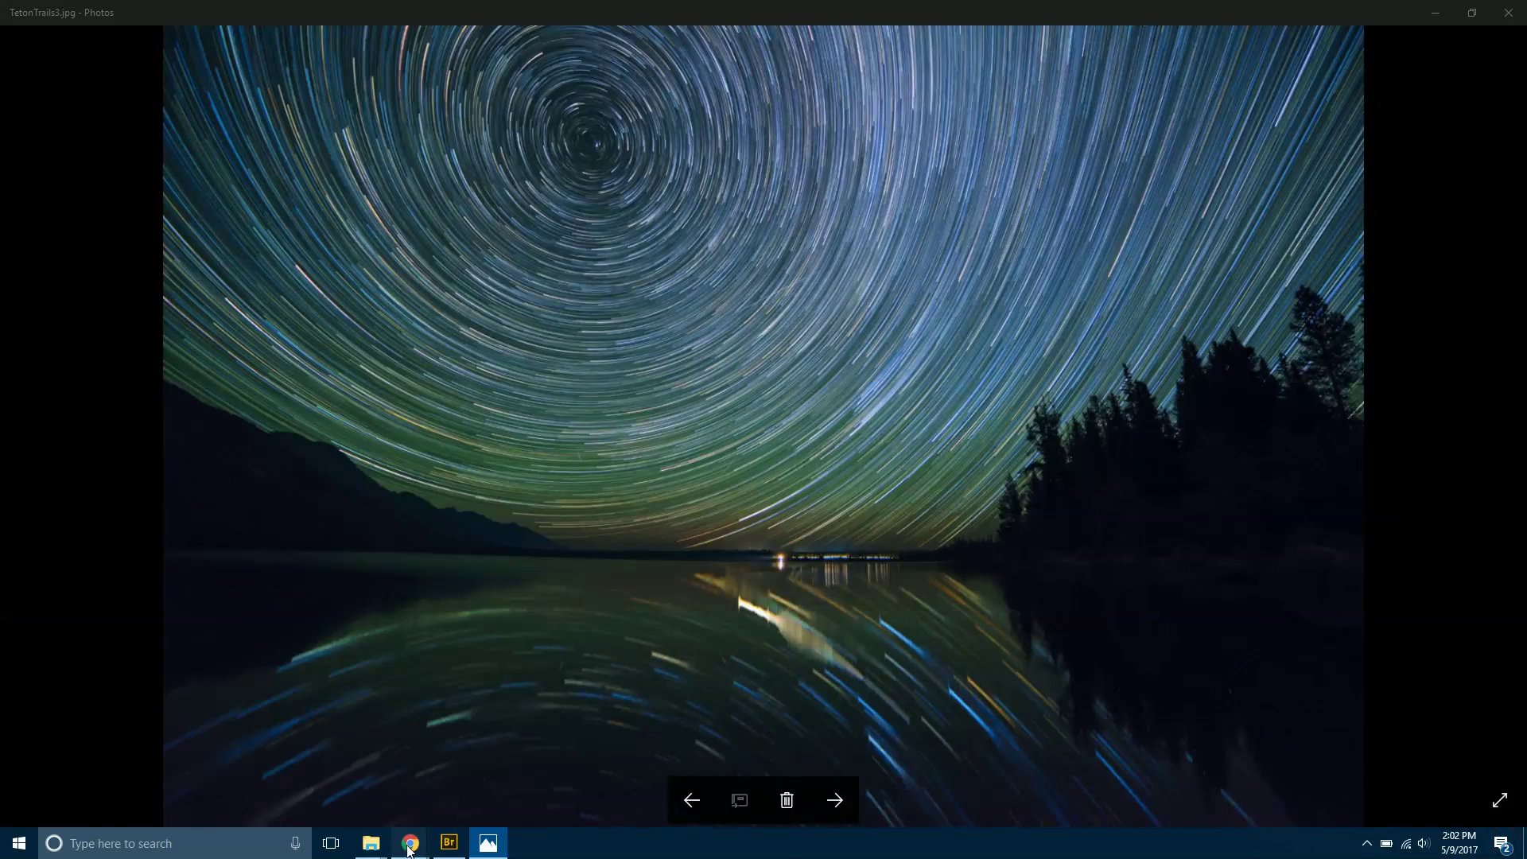
Bring up Chrome's Star Trails Tutorial tab, scroll through it, and return to the top.
mouse_move(408, 849)
click(489, 775)
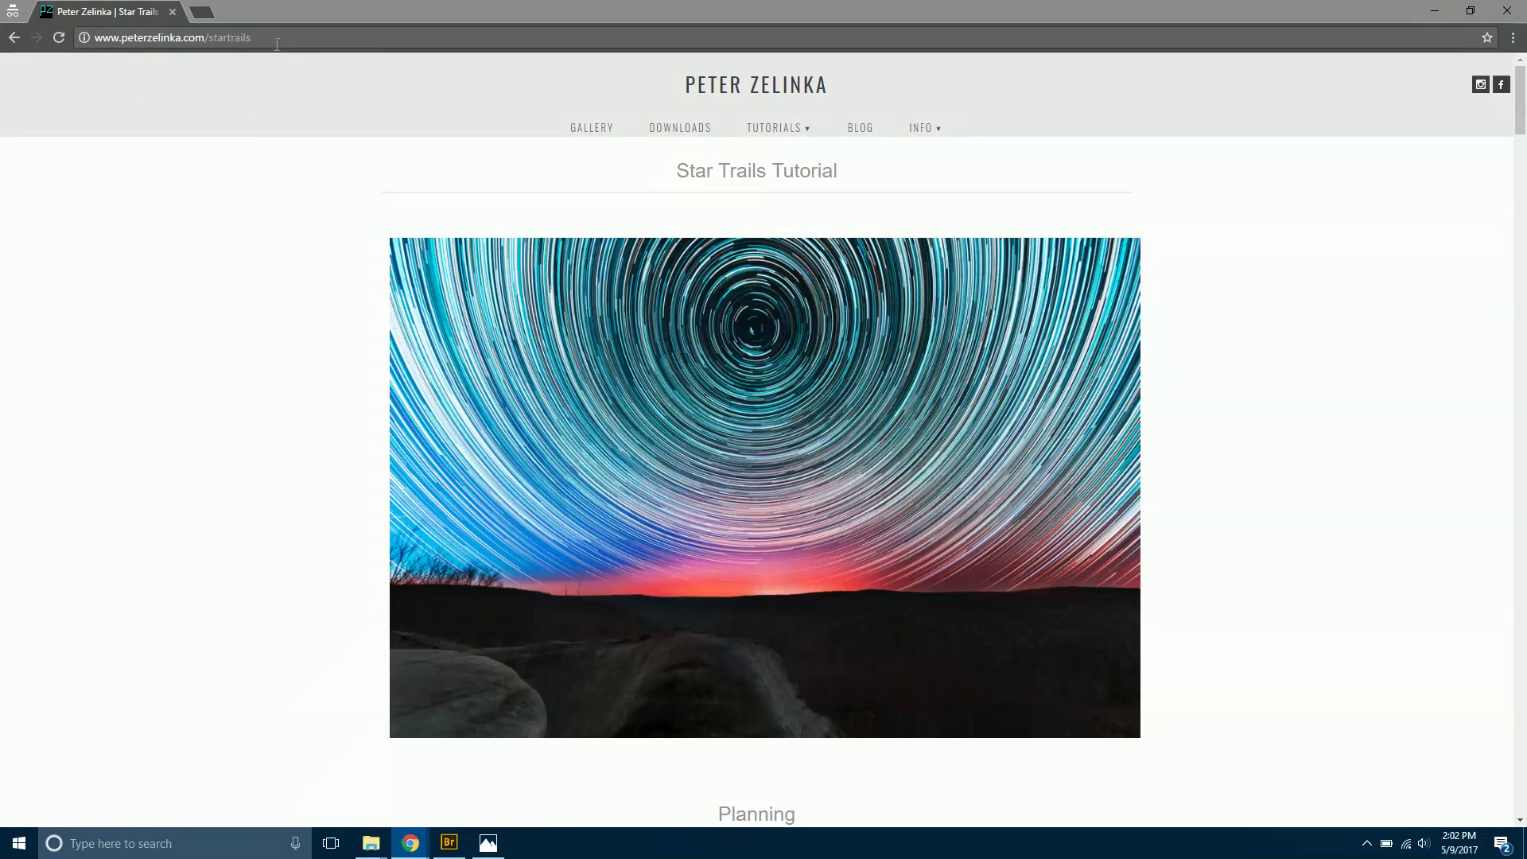
scroll(698, 605, down, 15)
scroll(934, 658, down, 20)
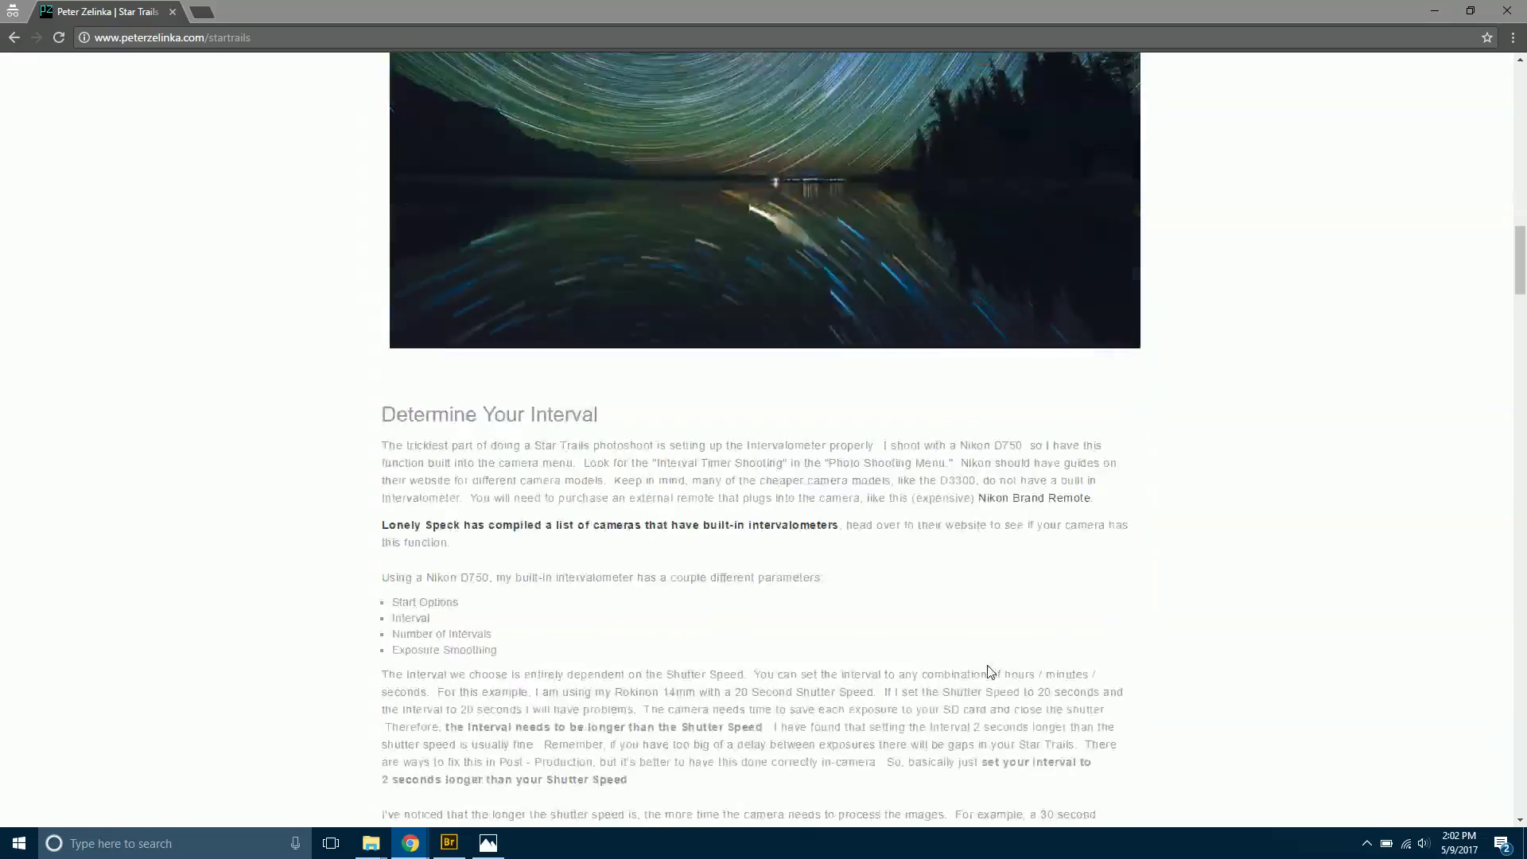
scroll(951, 767, down, 20)
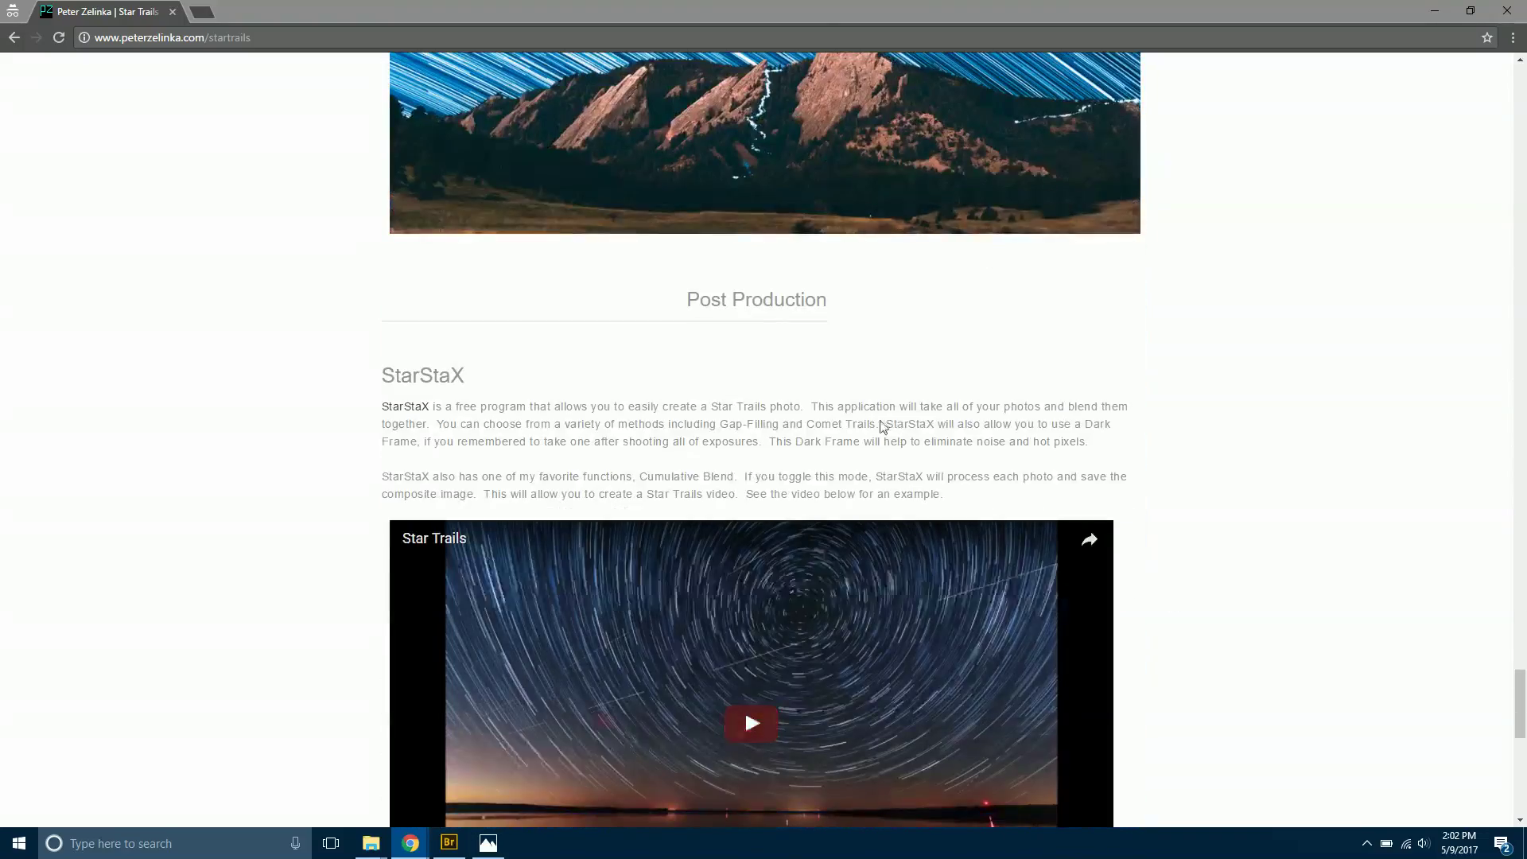
drag(1520, 703, 1521, 76)
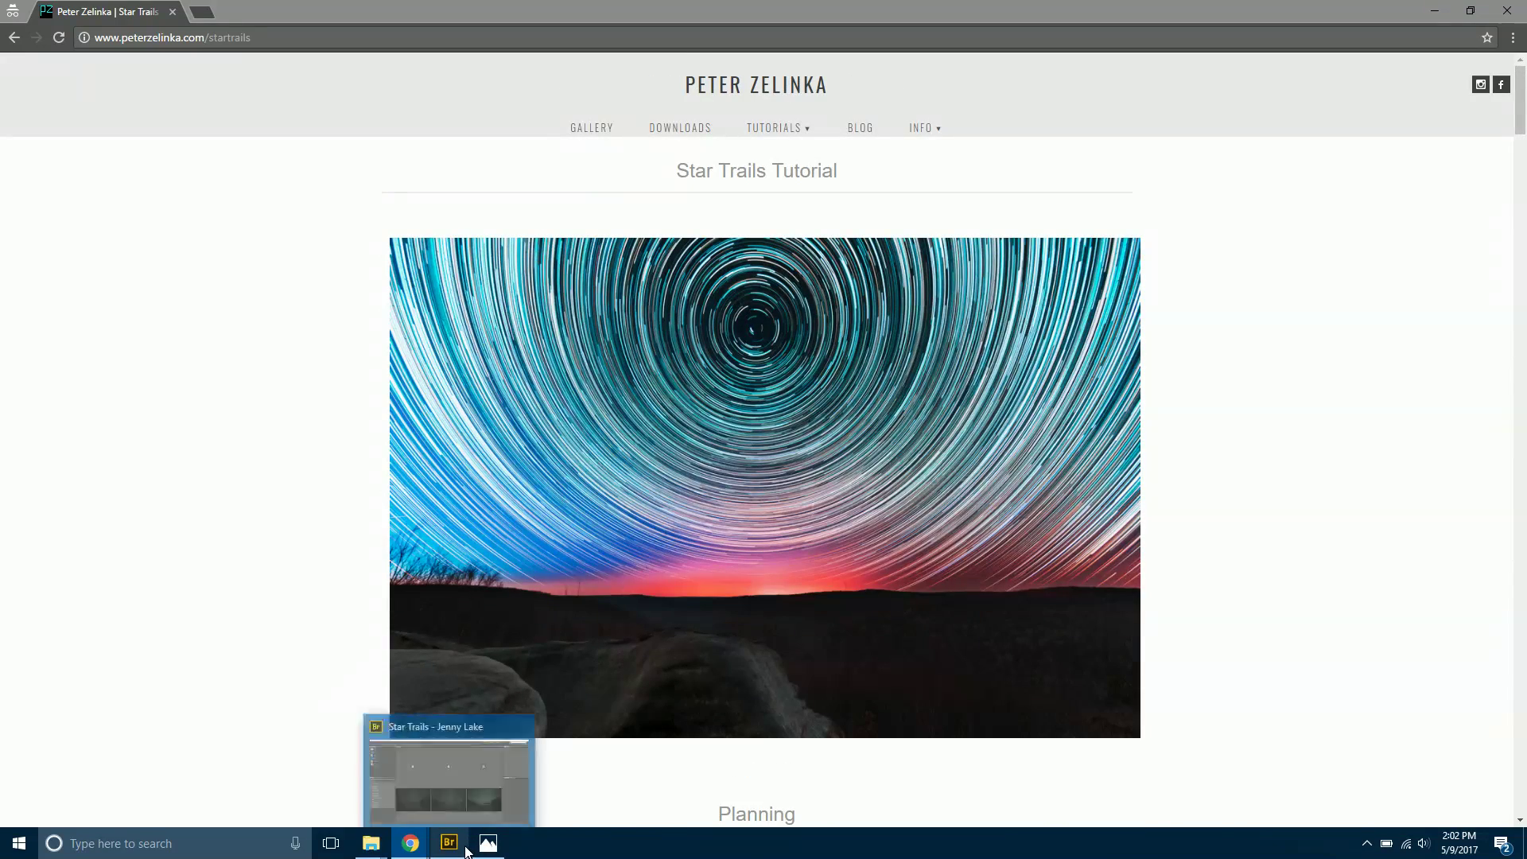
Select frames DSC_9593 through DSC_9865 in the Jenny Lake folder and open all 273 in Photoshop.
click(446, 767)
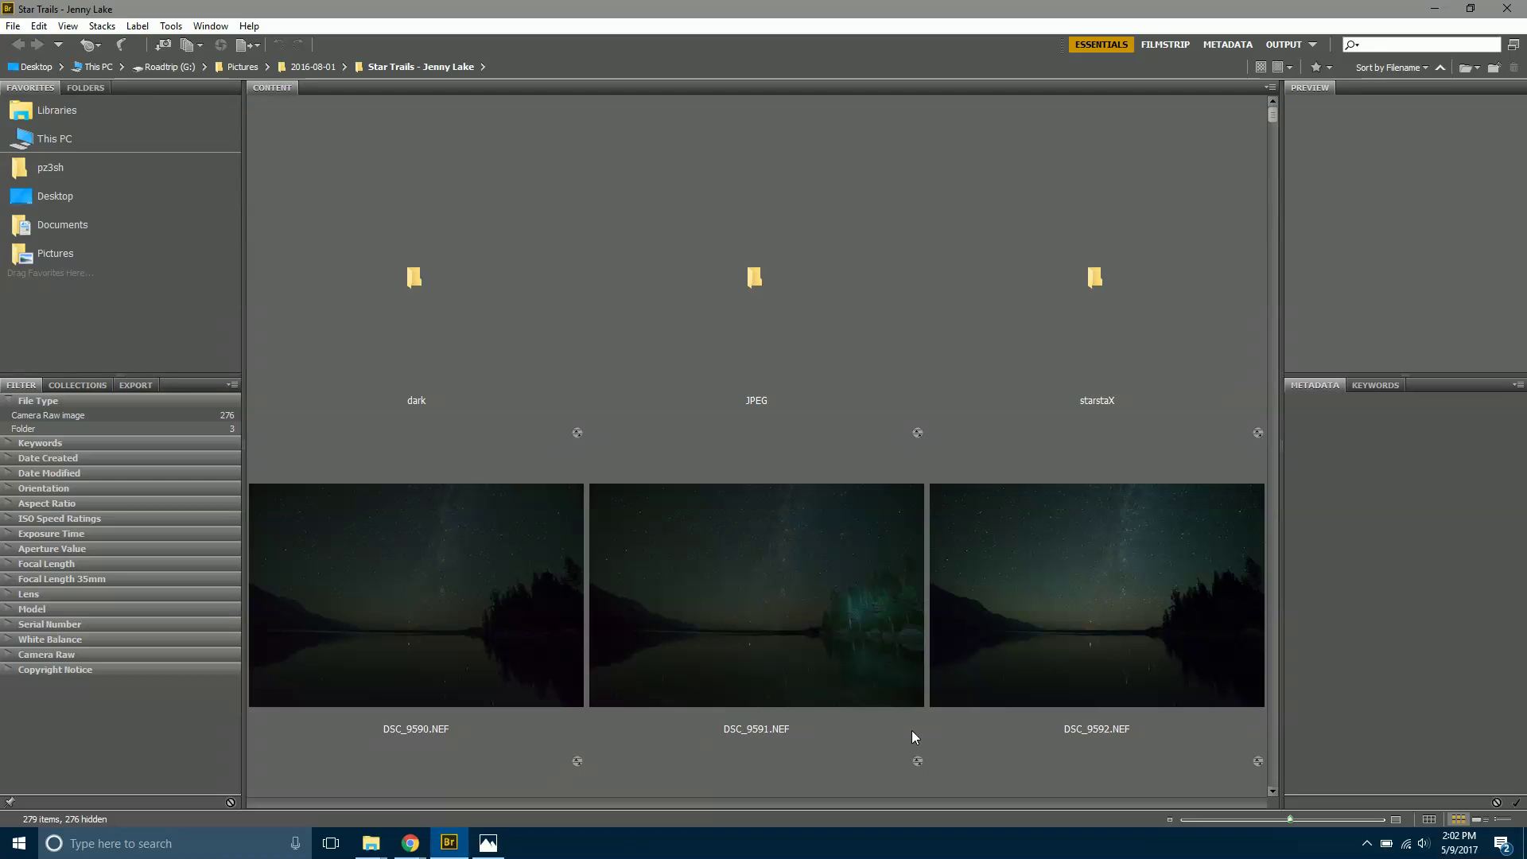
scroll(1008, 708, down, 1)
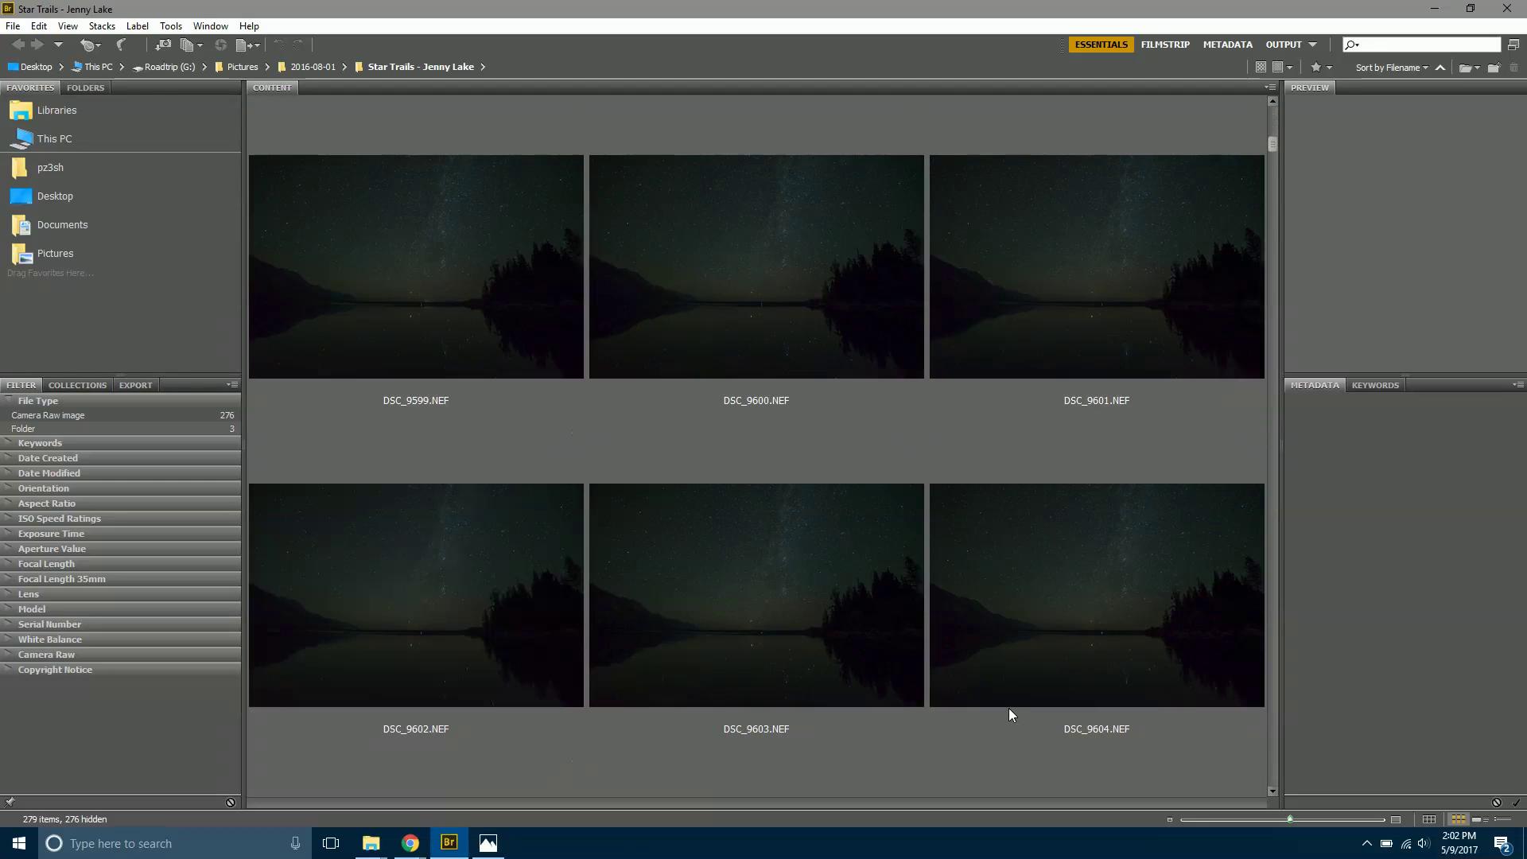
click(455, 594)
drag(1271, 121, 1266, 787)
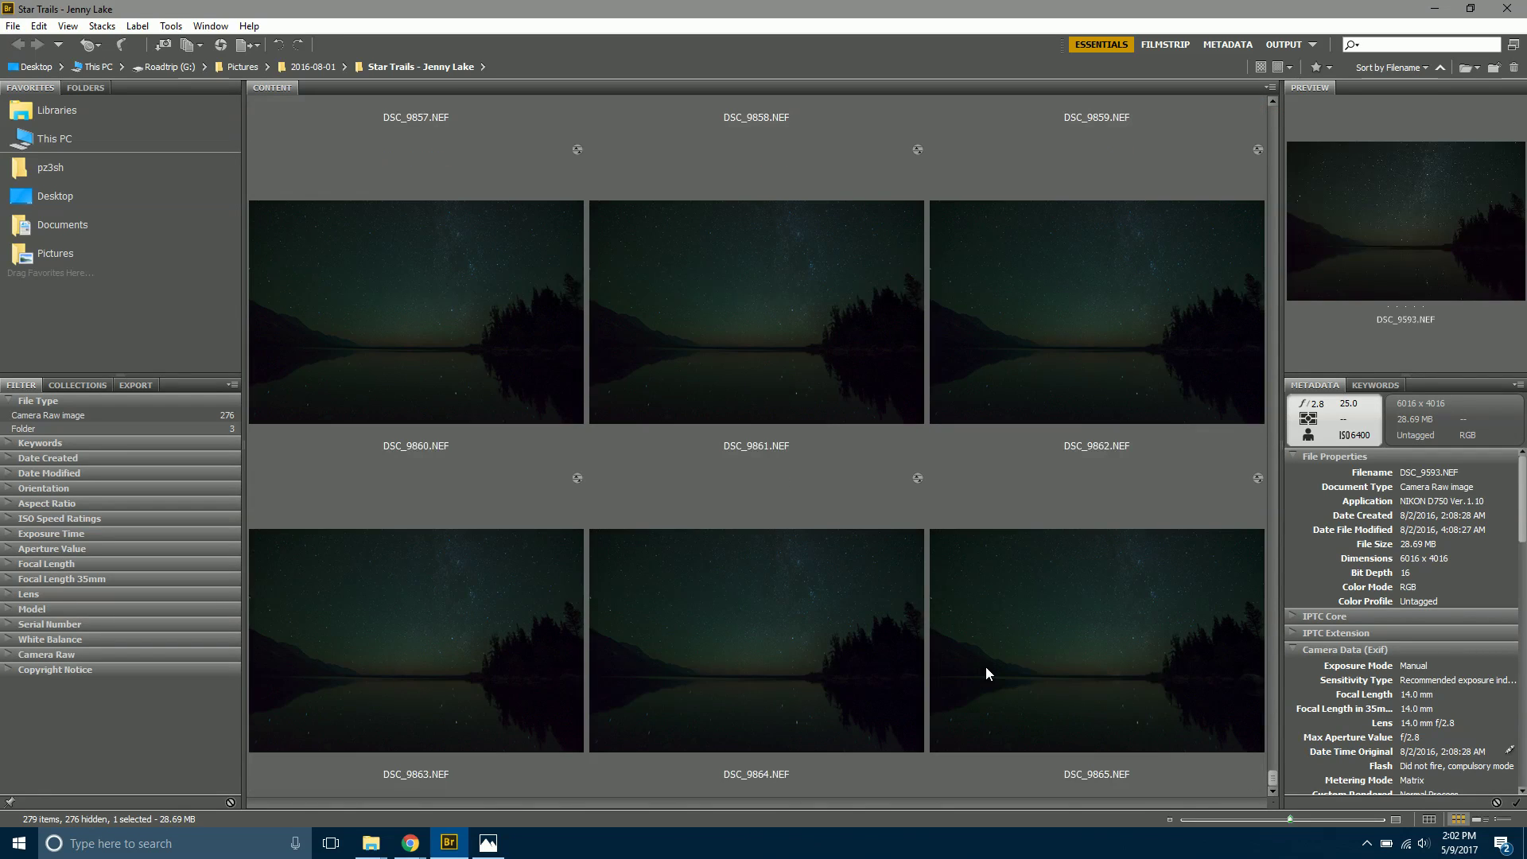
shift+click(985, 666)
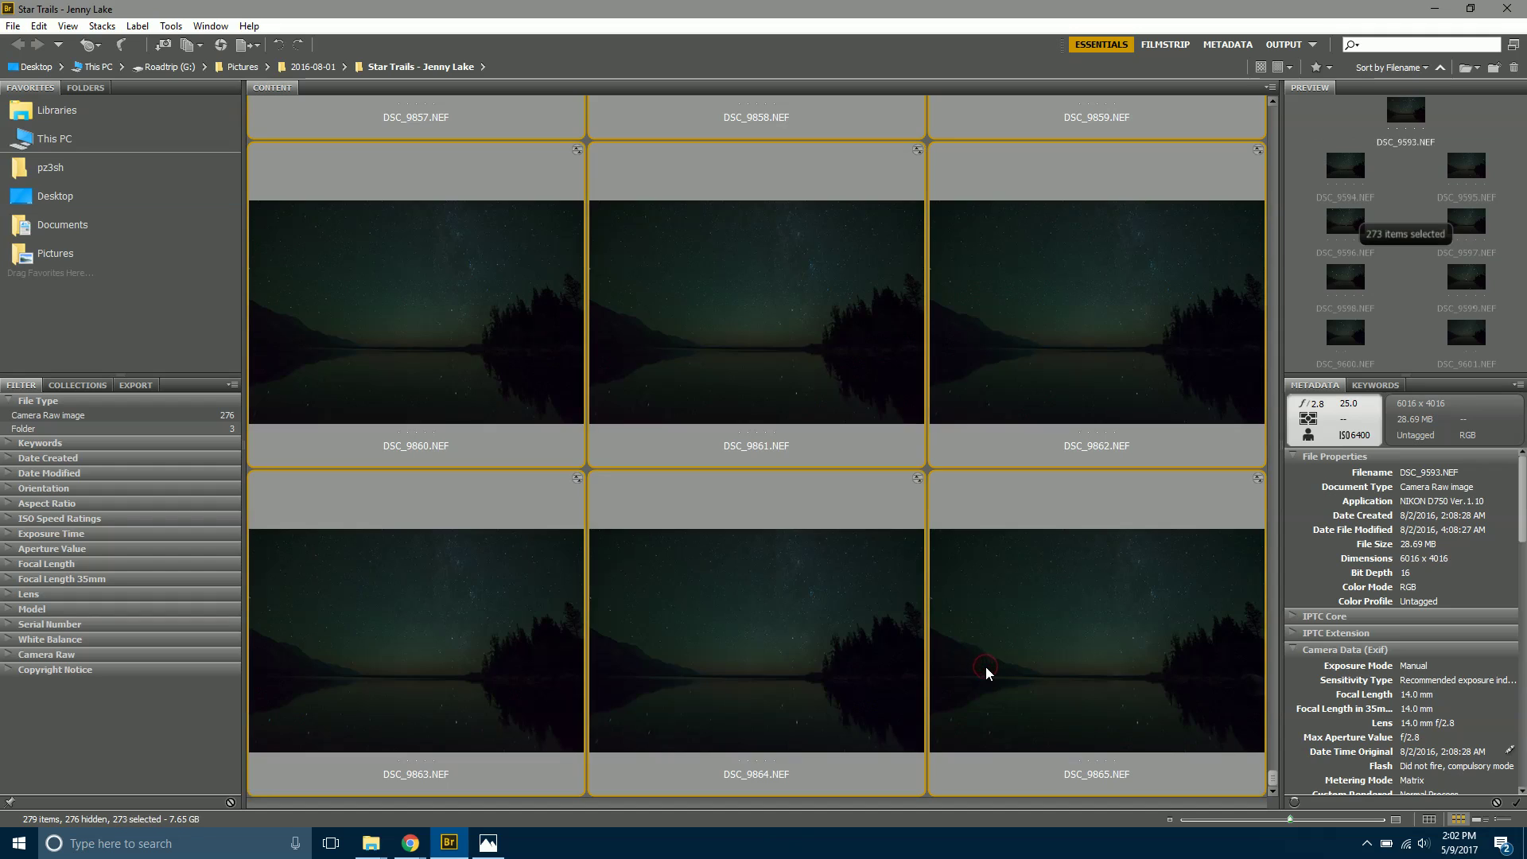
right_click(985, 667)
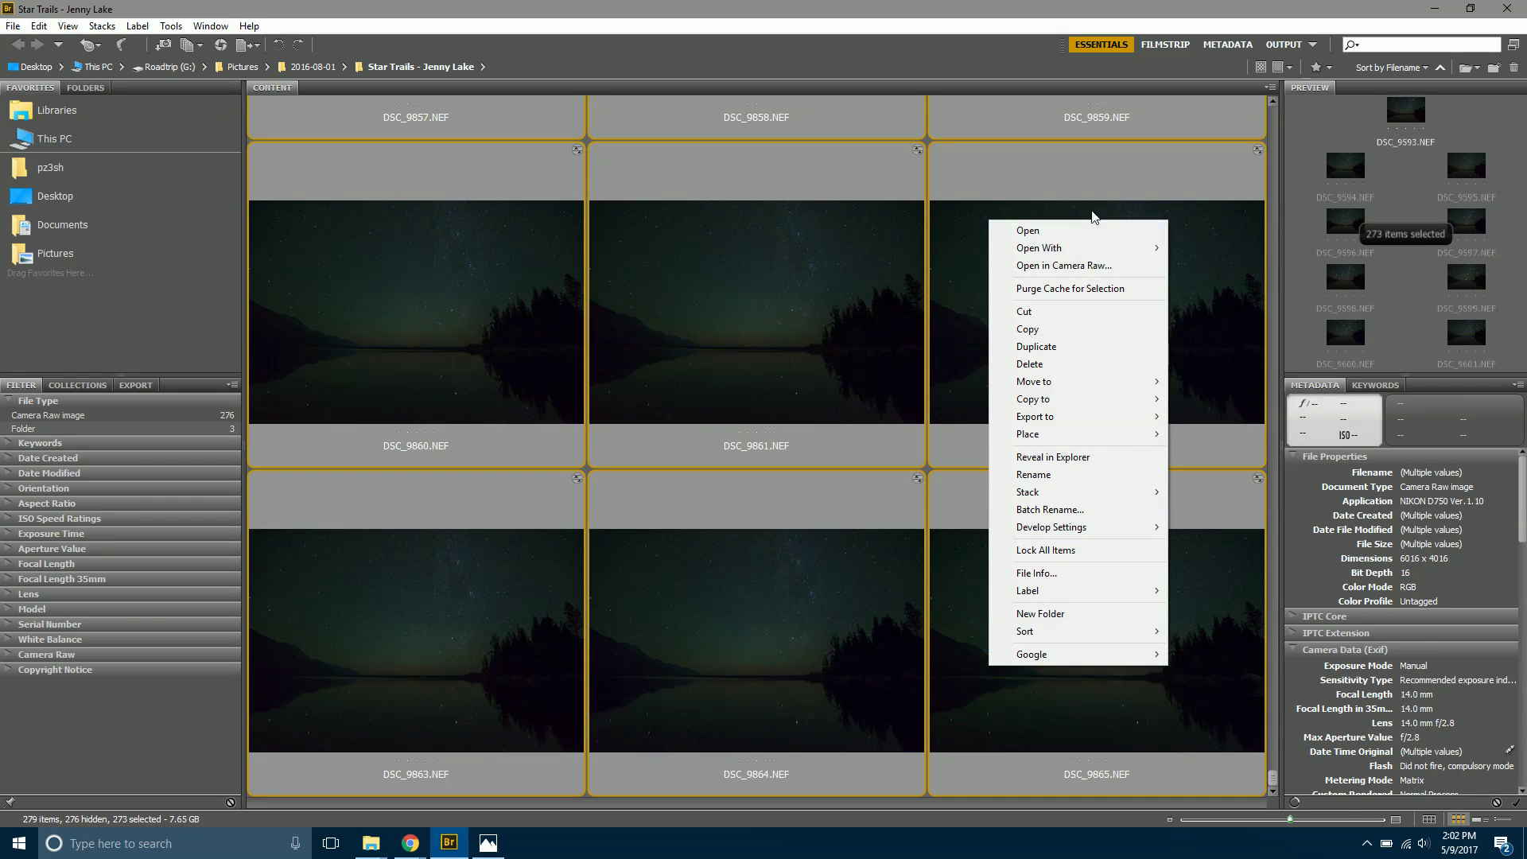
mouse_move(1094, 250)
click(1358, 250)
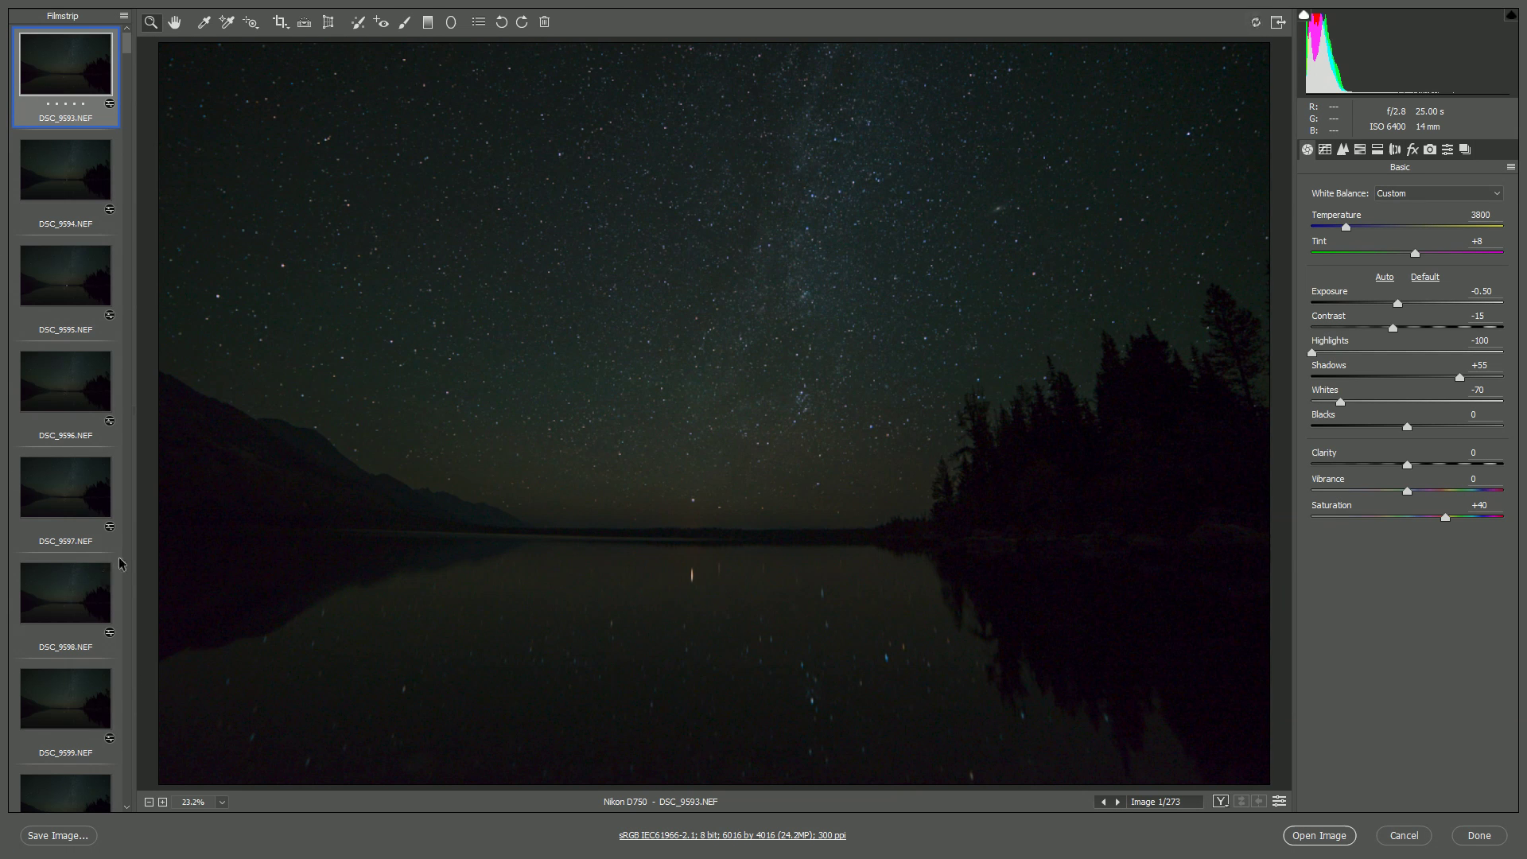
Reset DSC_9593's Basic settings to Default, then zoom into the stars on DSC_9594.
click(1424, 279)
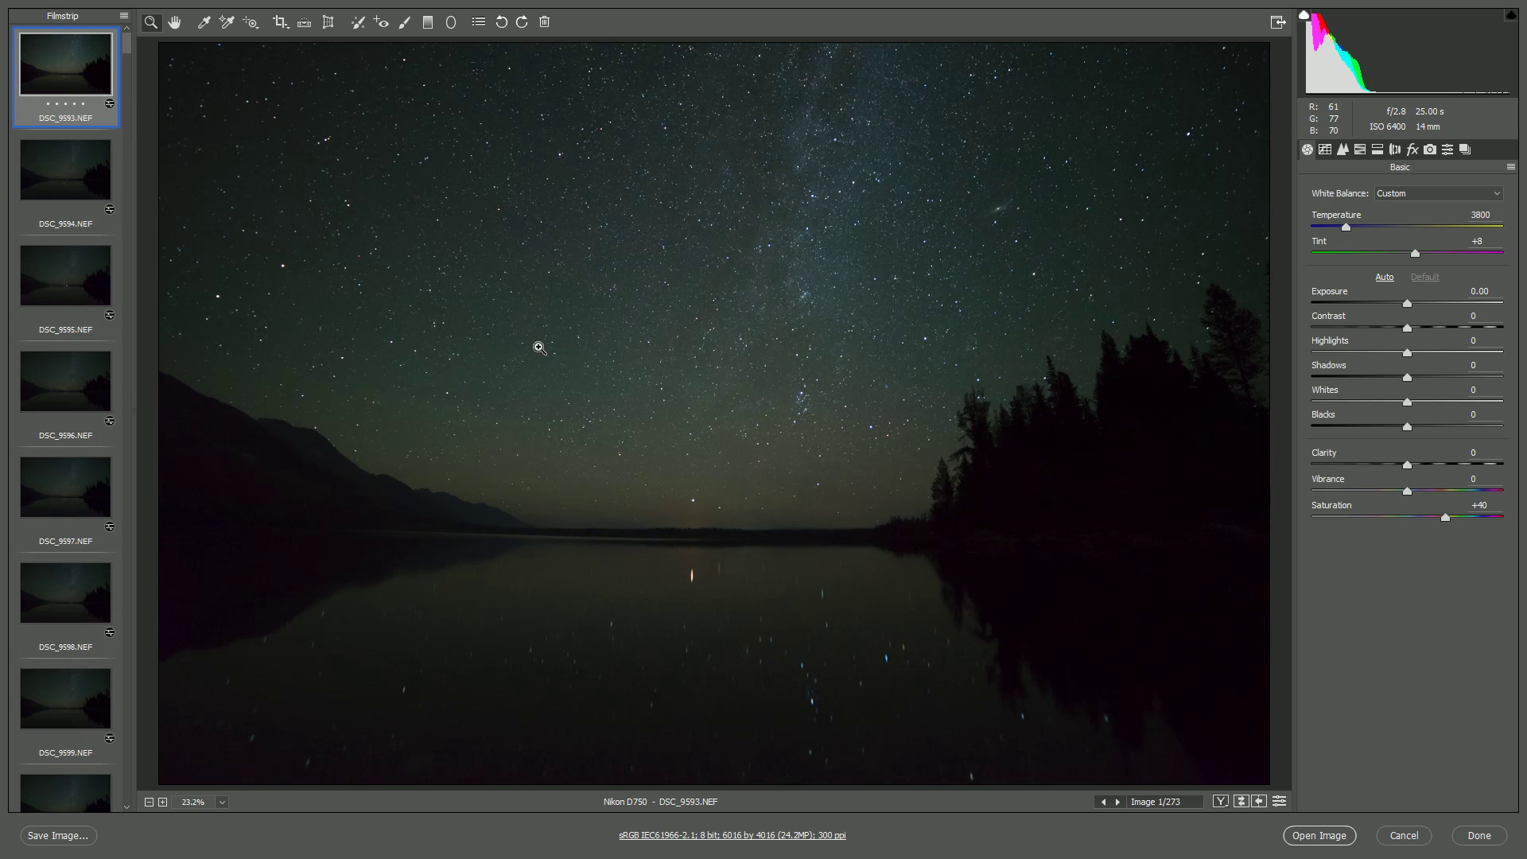
click(89, 170)
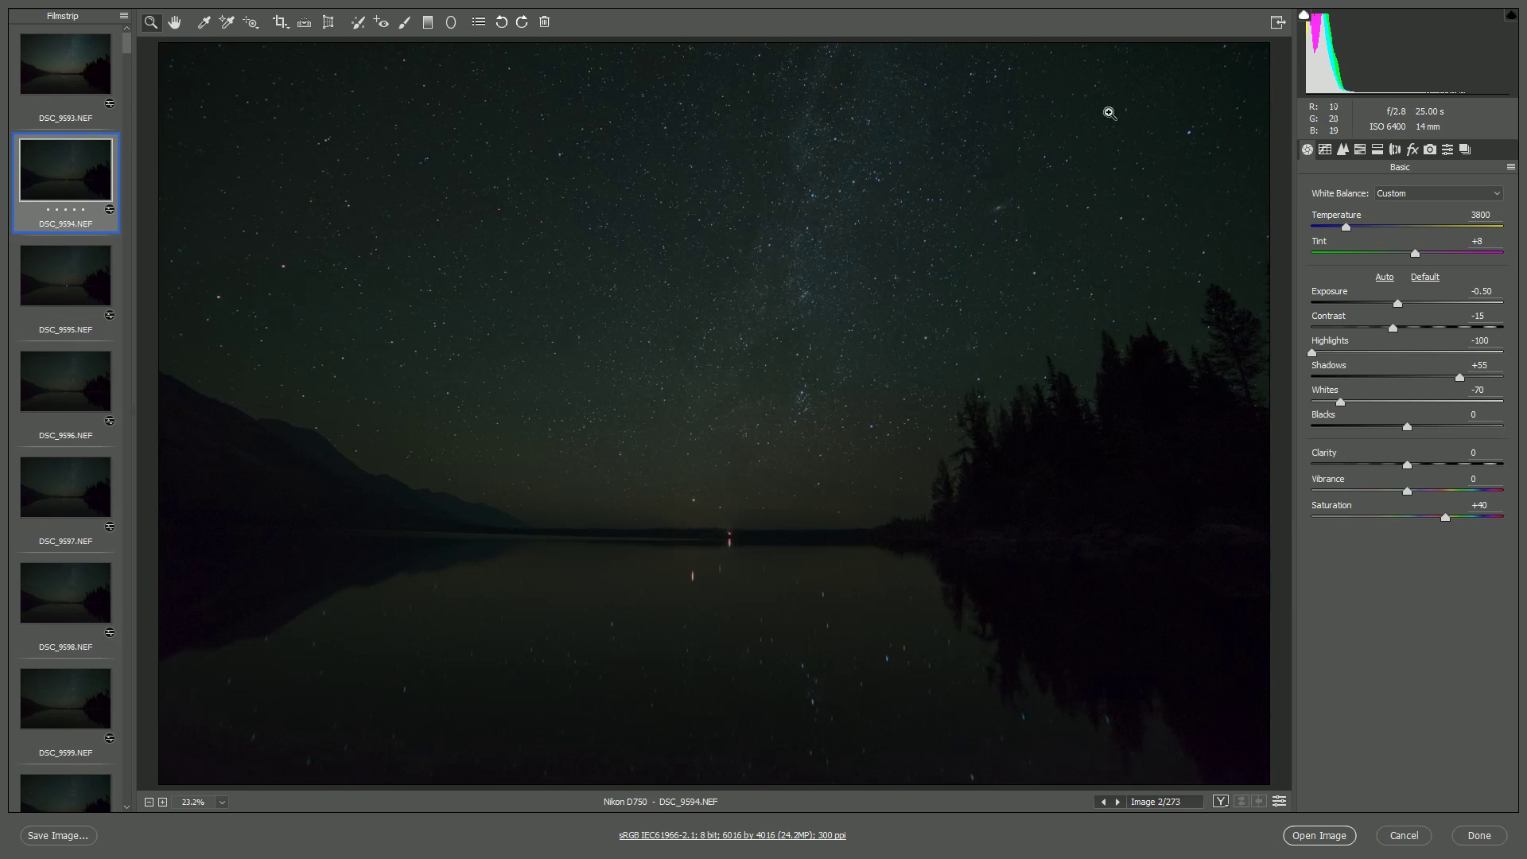
drag(1108, 109, 1209, 236)
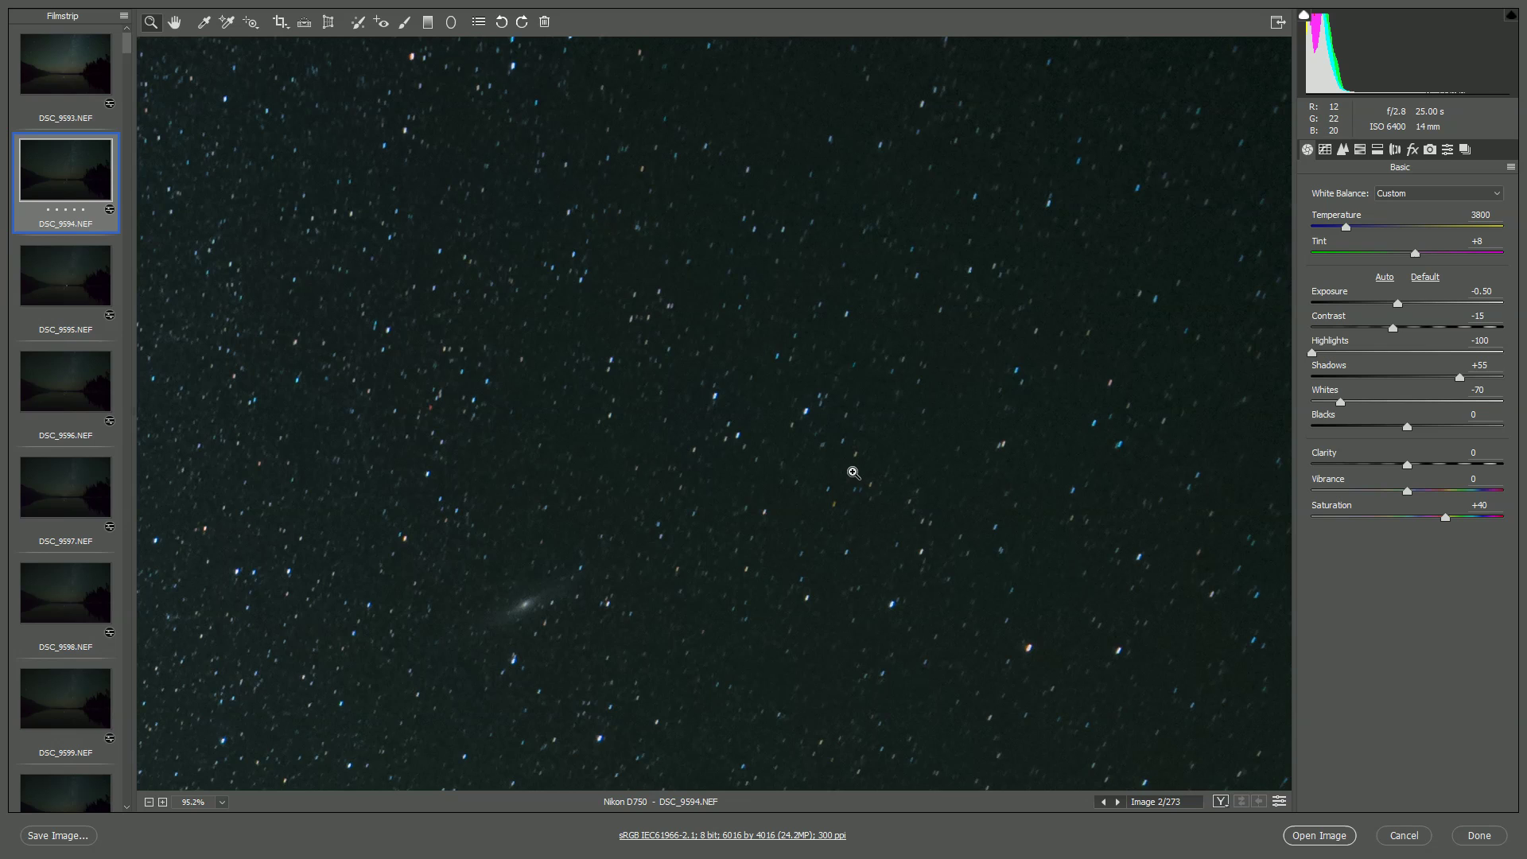
Zoom DSC_9594 back out to fit the whole photo and nudge its Saturation.
alt+click(840, 541)
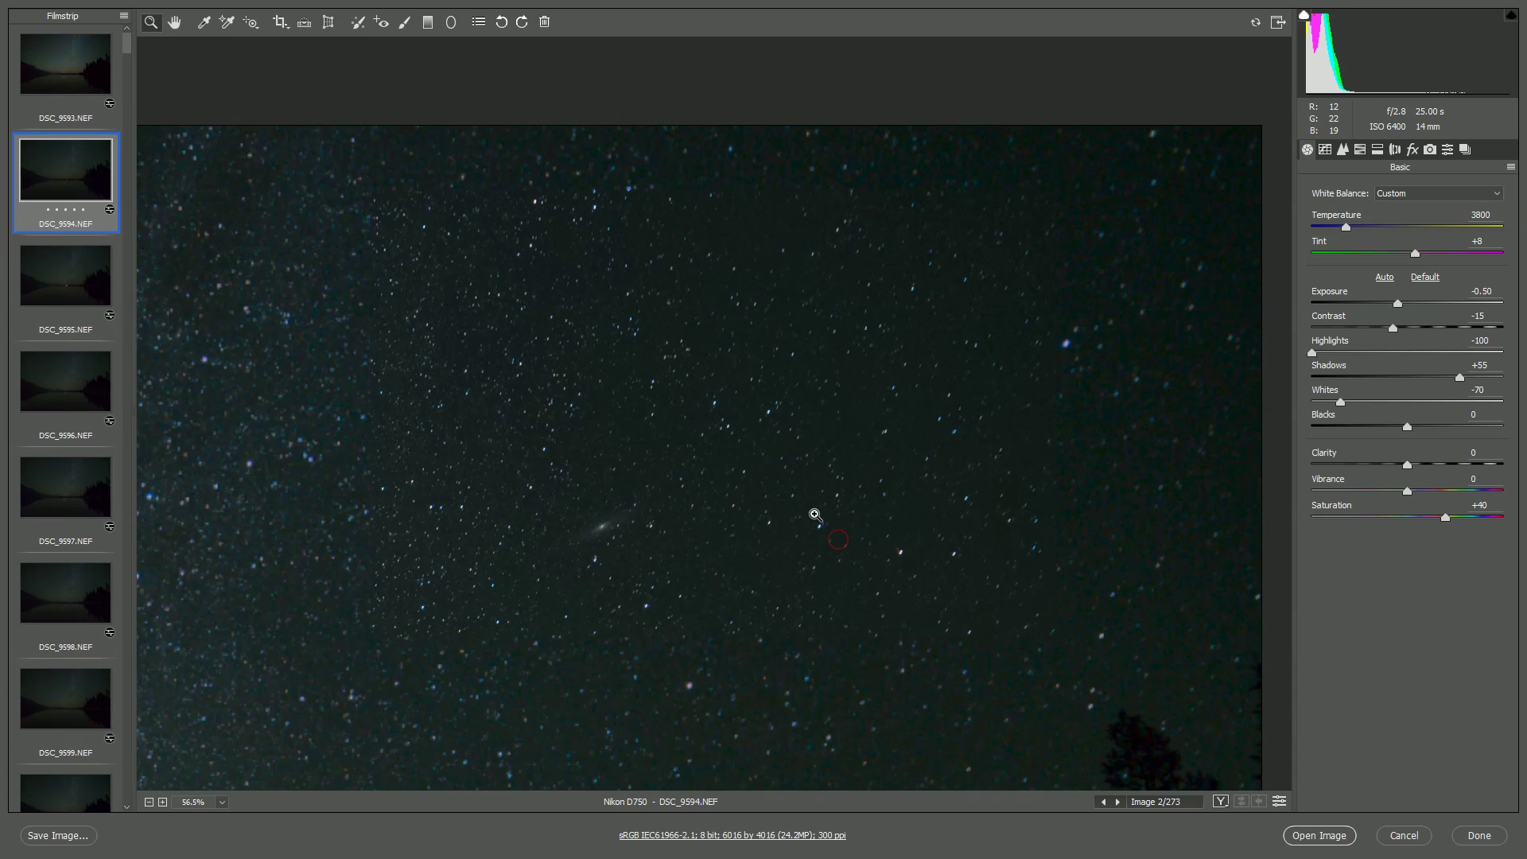
alt+click(815, 514)
alt+click(776, 504)
click(491, 494)
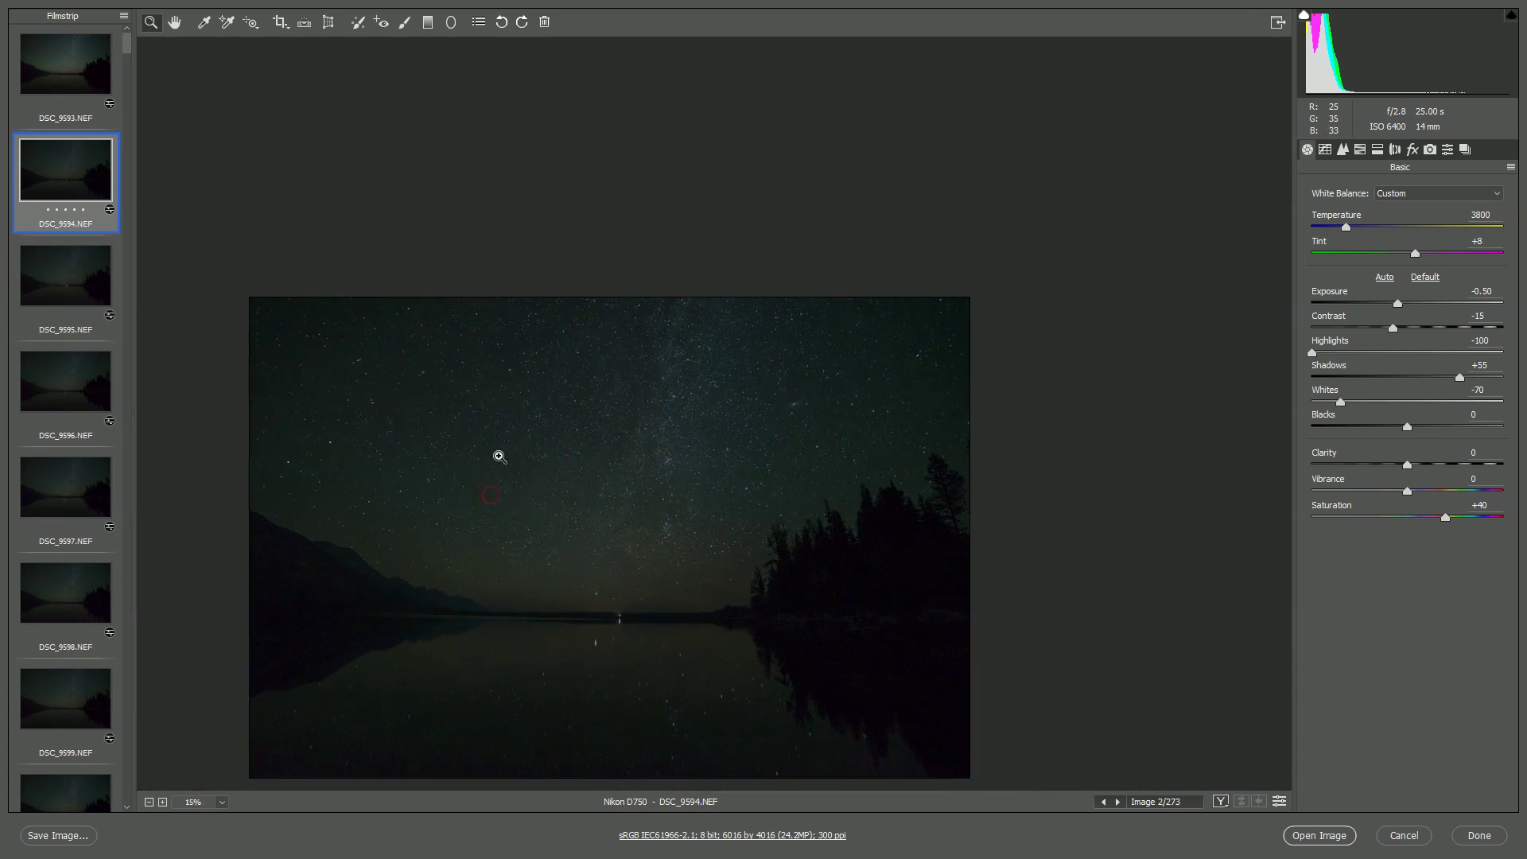
mouse_move(580, 617)
mouse_down()
mouse_move(570, 600)
mouse_move(605, 633)
mouse_up()
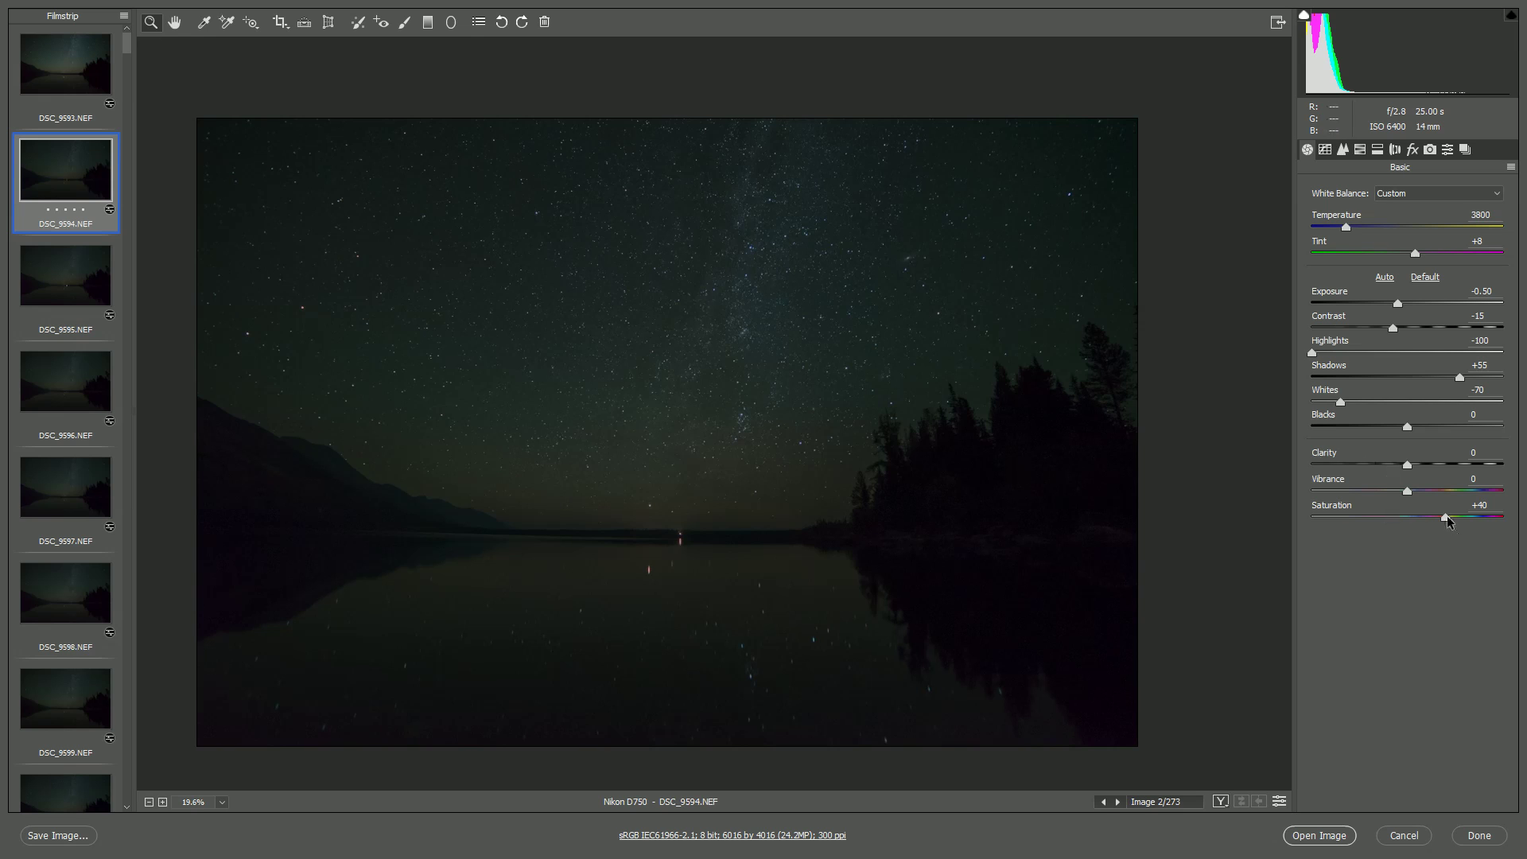
drag(1446, 517, 1458, 520)
click(1395, 149)
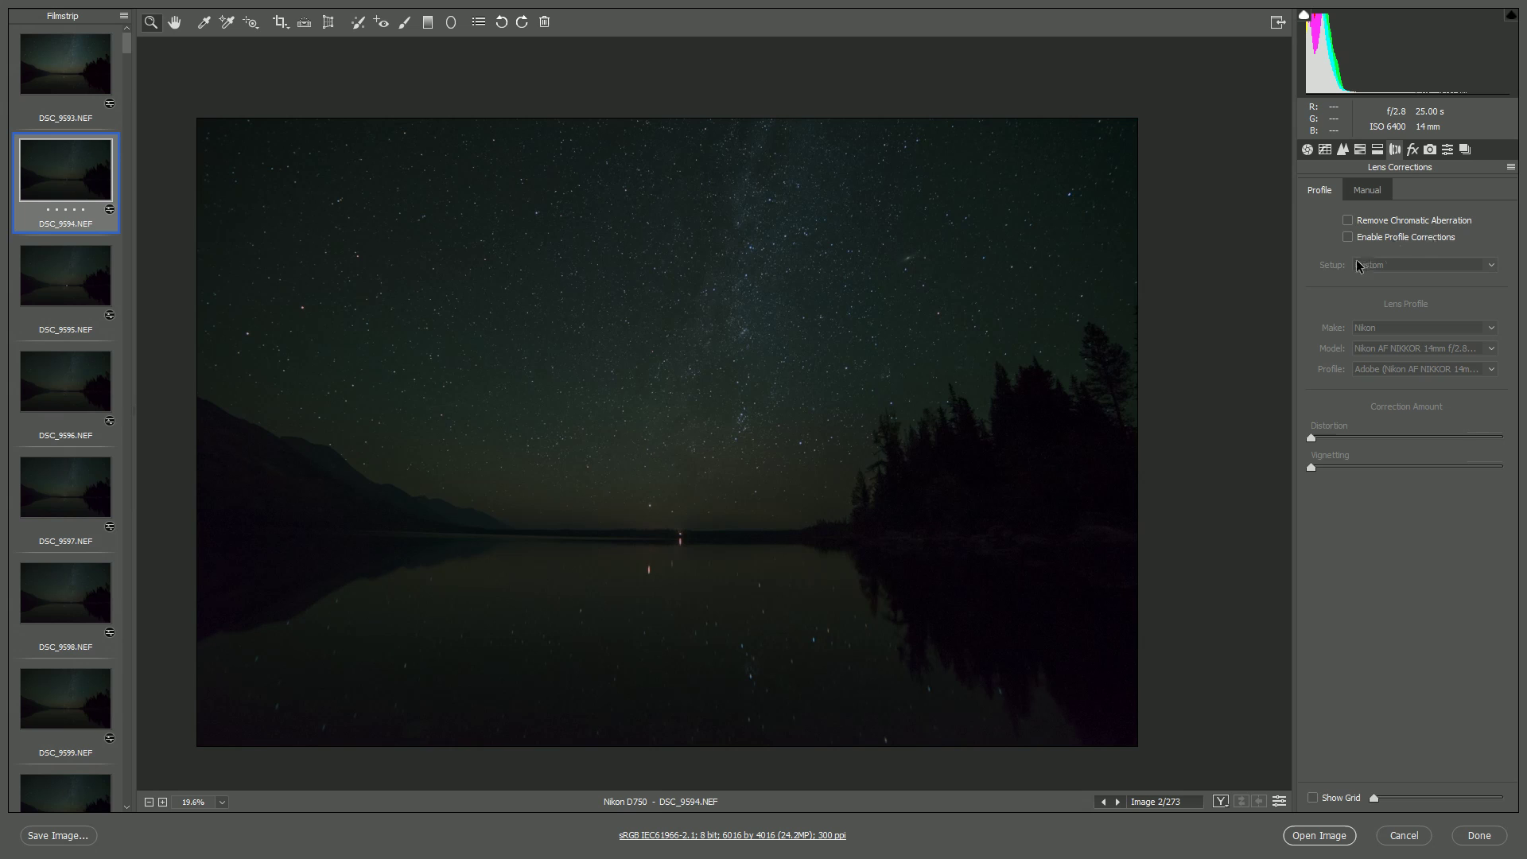
Switch from Camera Raw to the Windows Photos viewer with Alt+Tab.
key(alt)
key(alt+Tab)
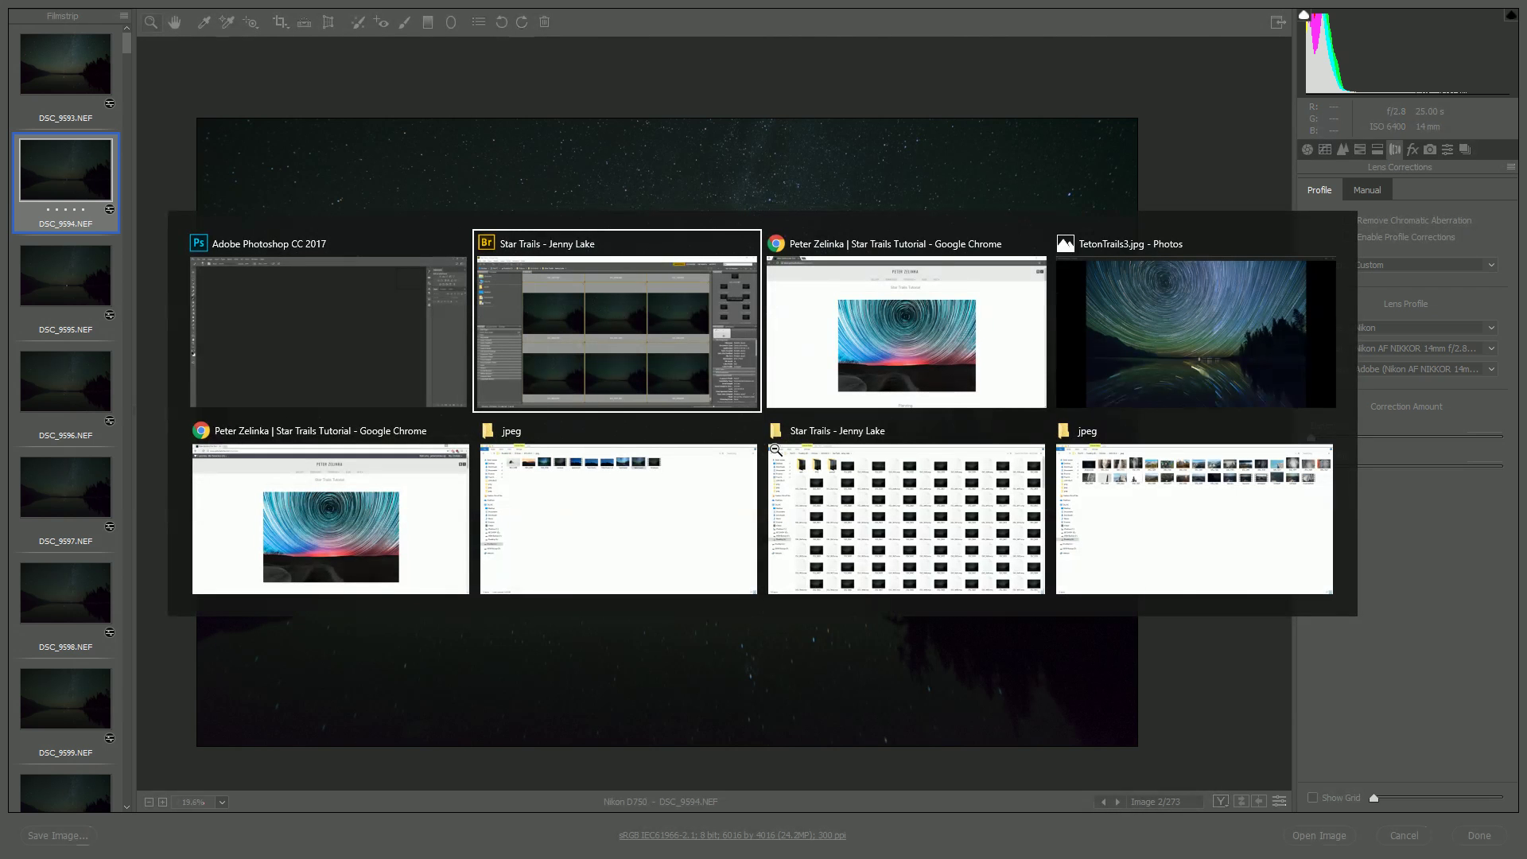
key(Tab)
key(Tab)
key(Tab)
key(Tab)
key(Tab)
key(Tab)
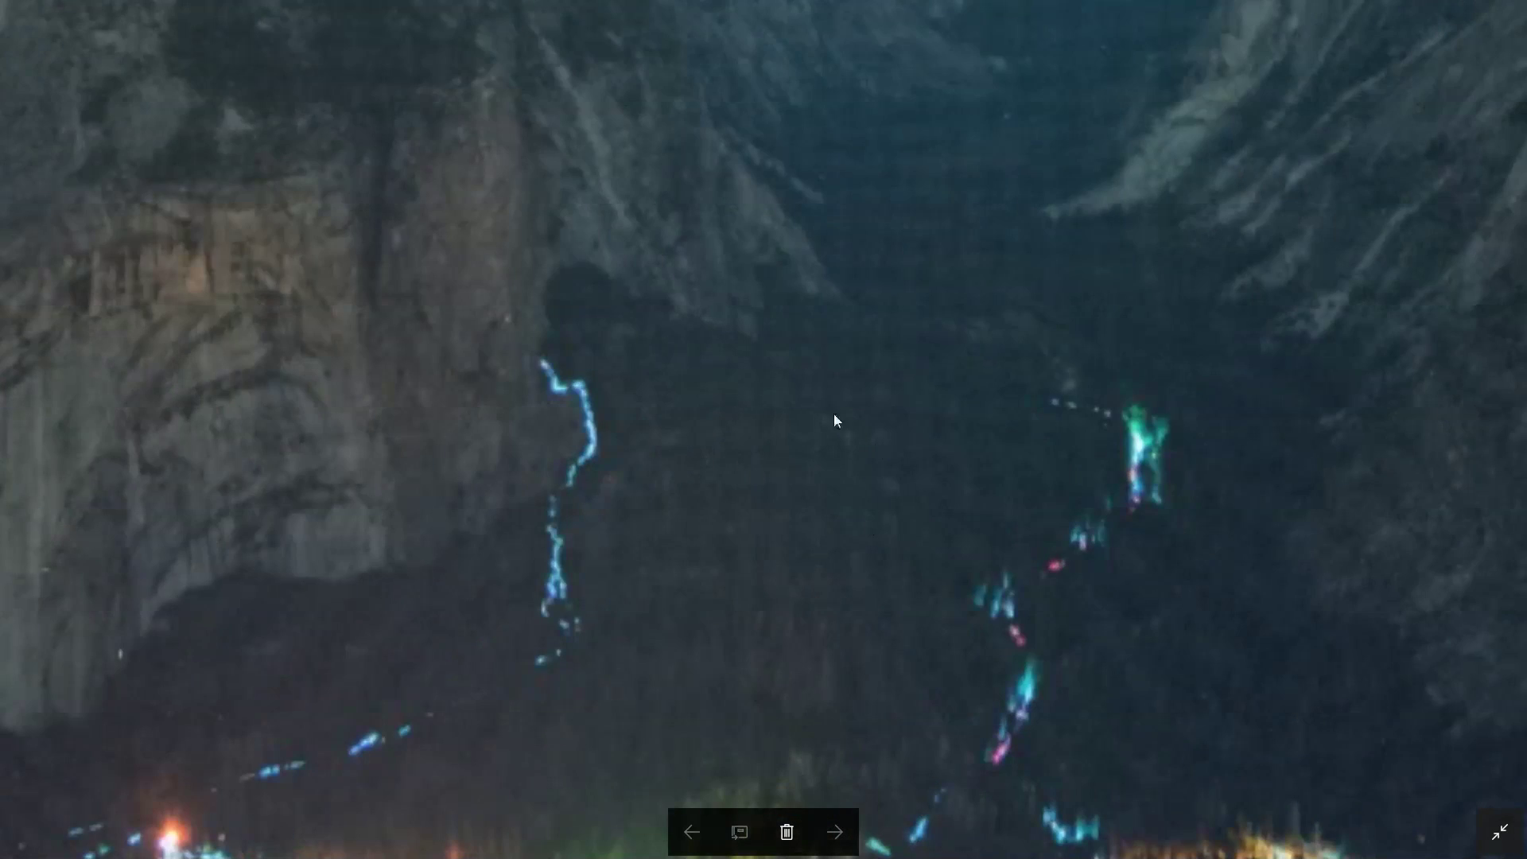
drag(981, 613, 904, 494)
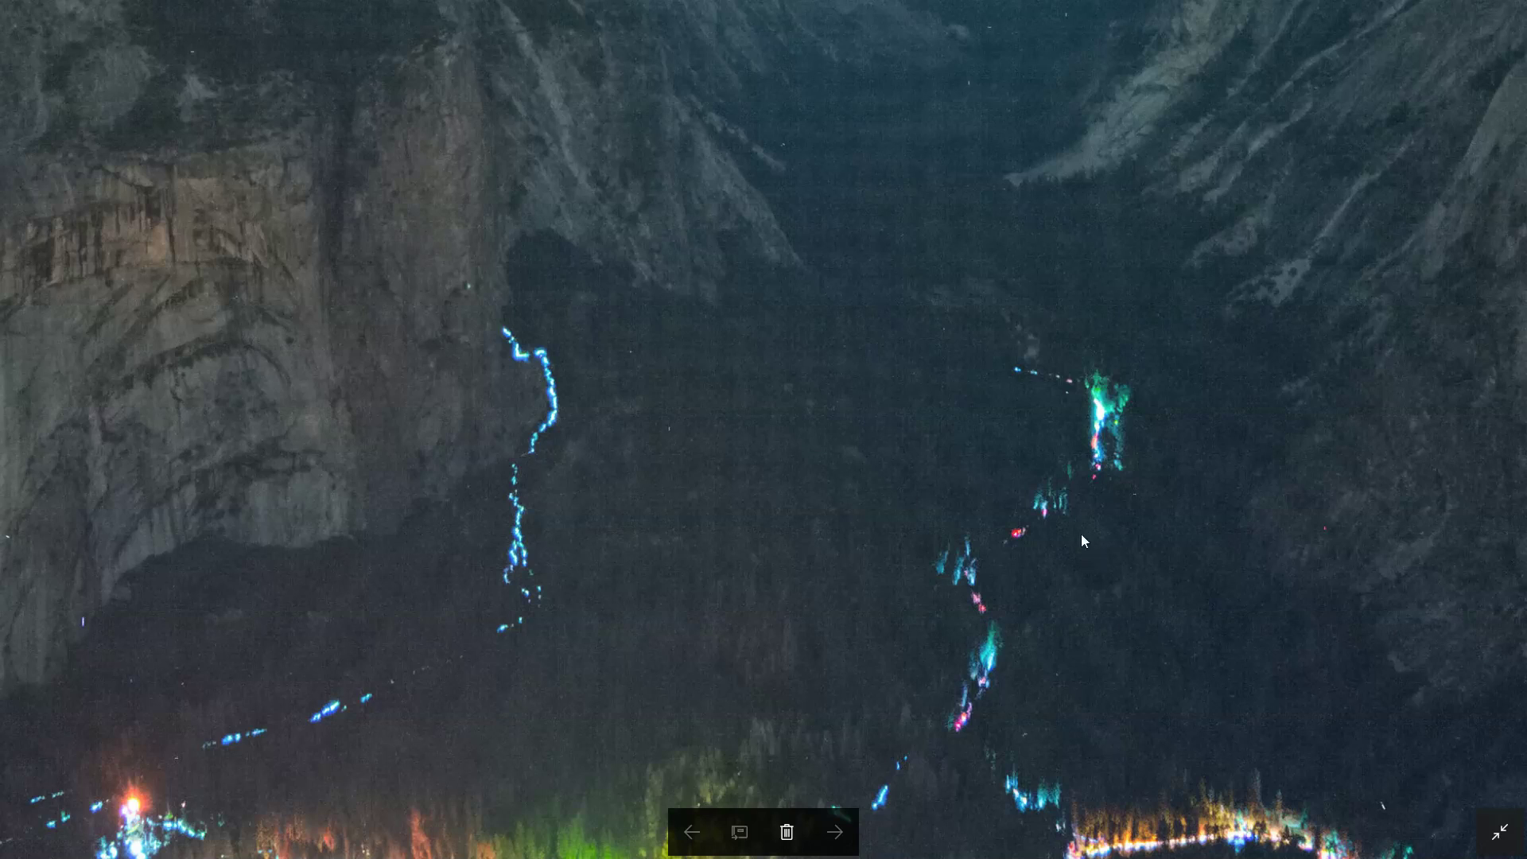
drag(326, 253, 1043, 508)
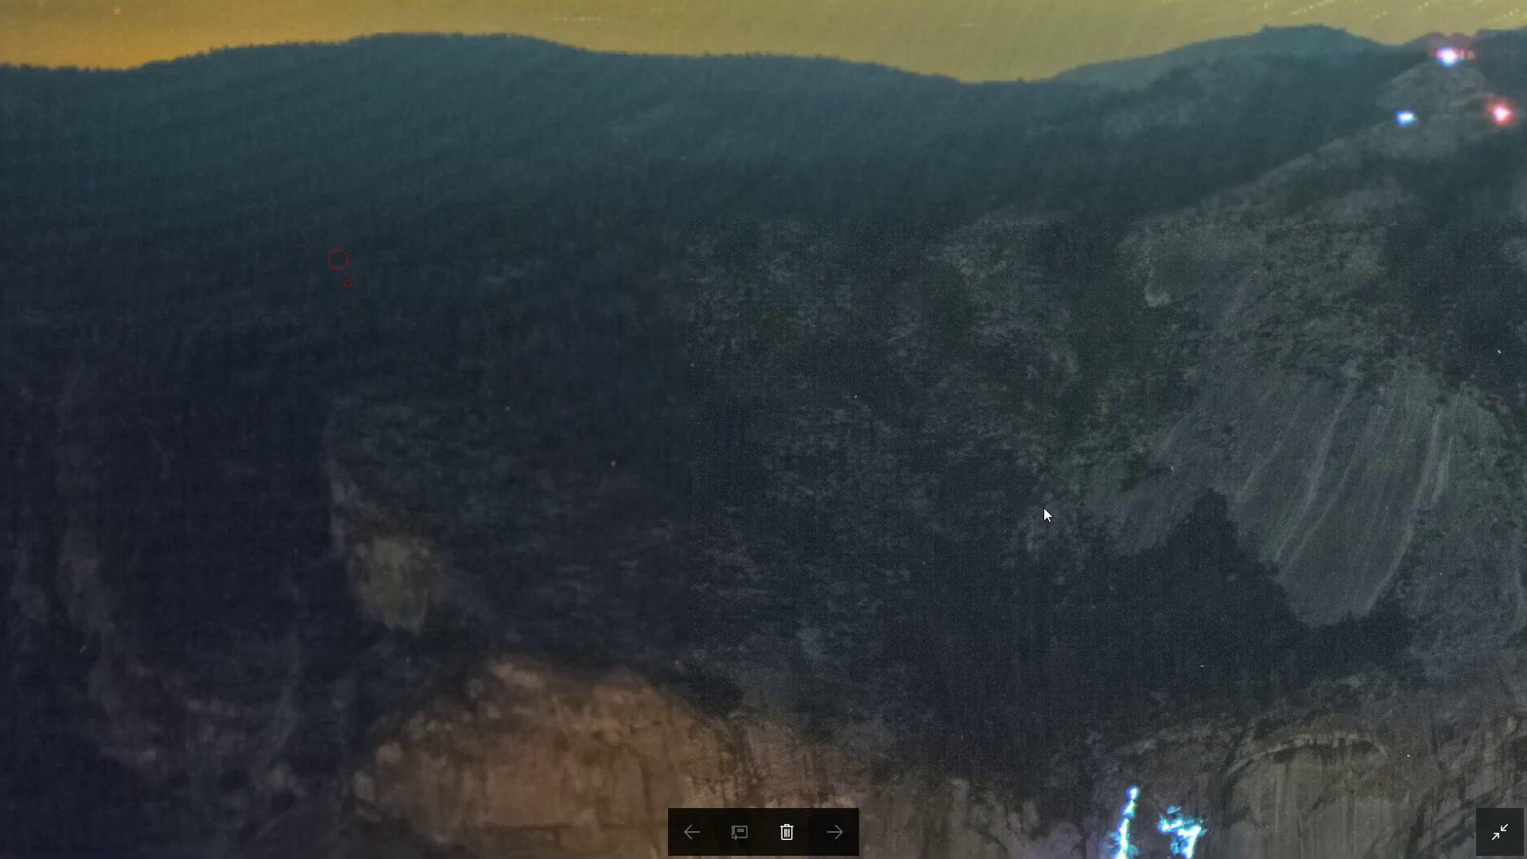
drag(348, 283, 892, 513)
drag(570, 455, 384, 527)
scroll(601, 440, down, 5)
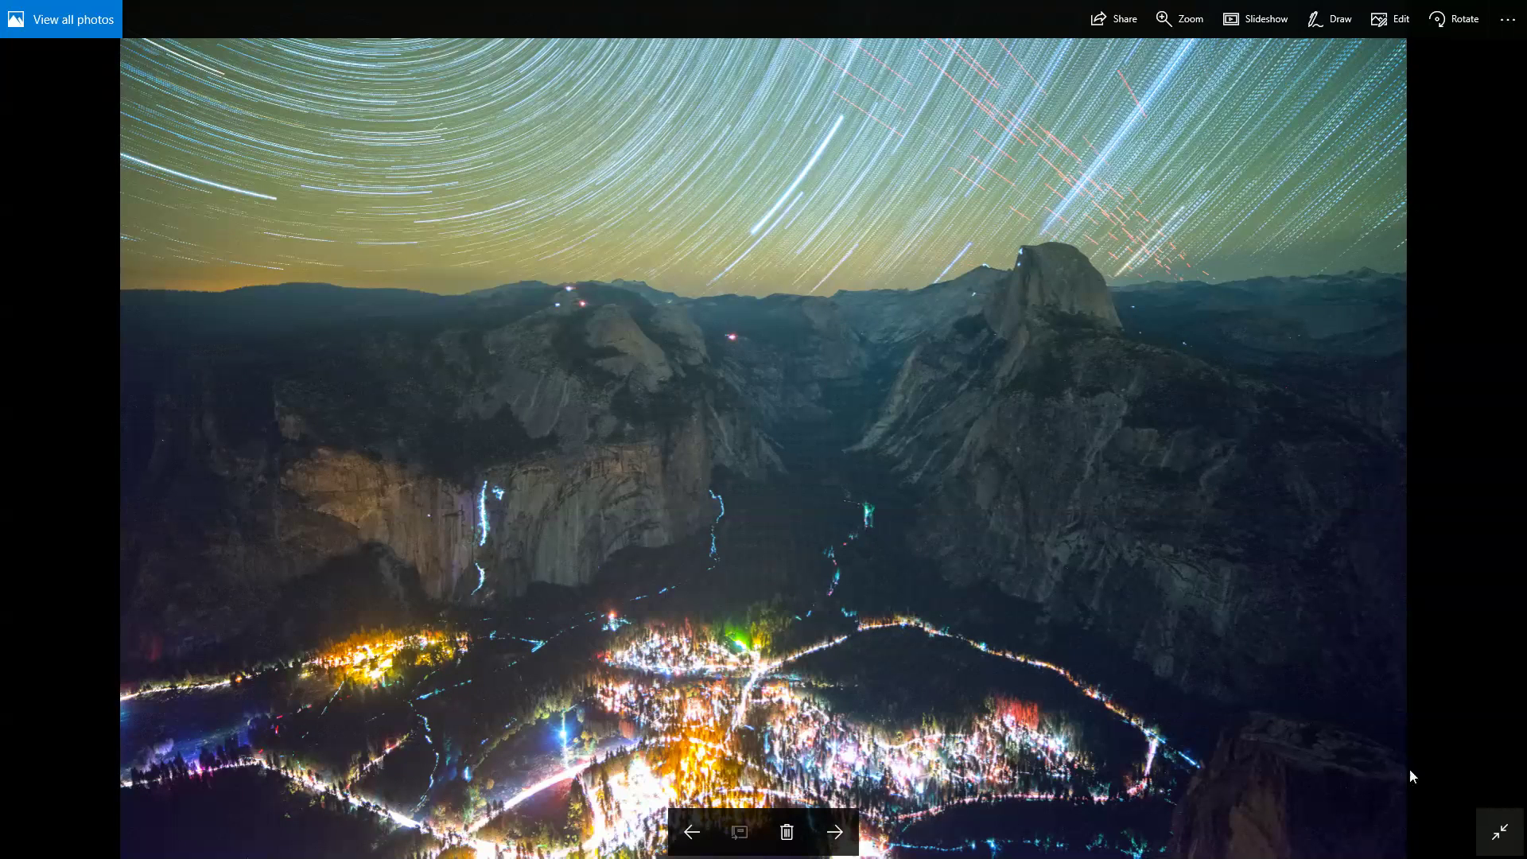
click(1499, 831)
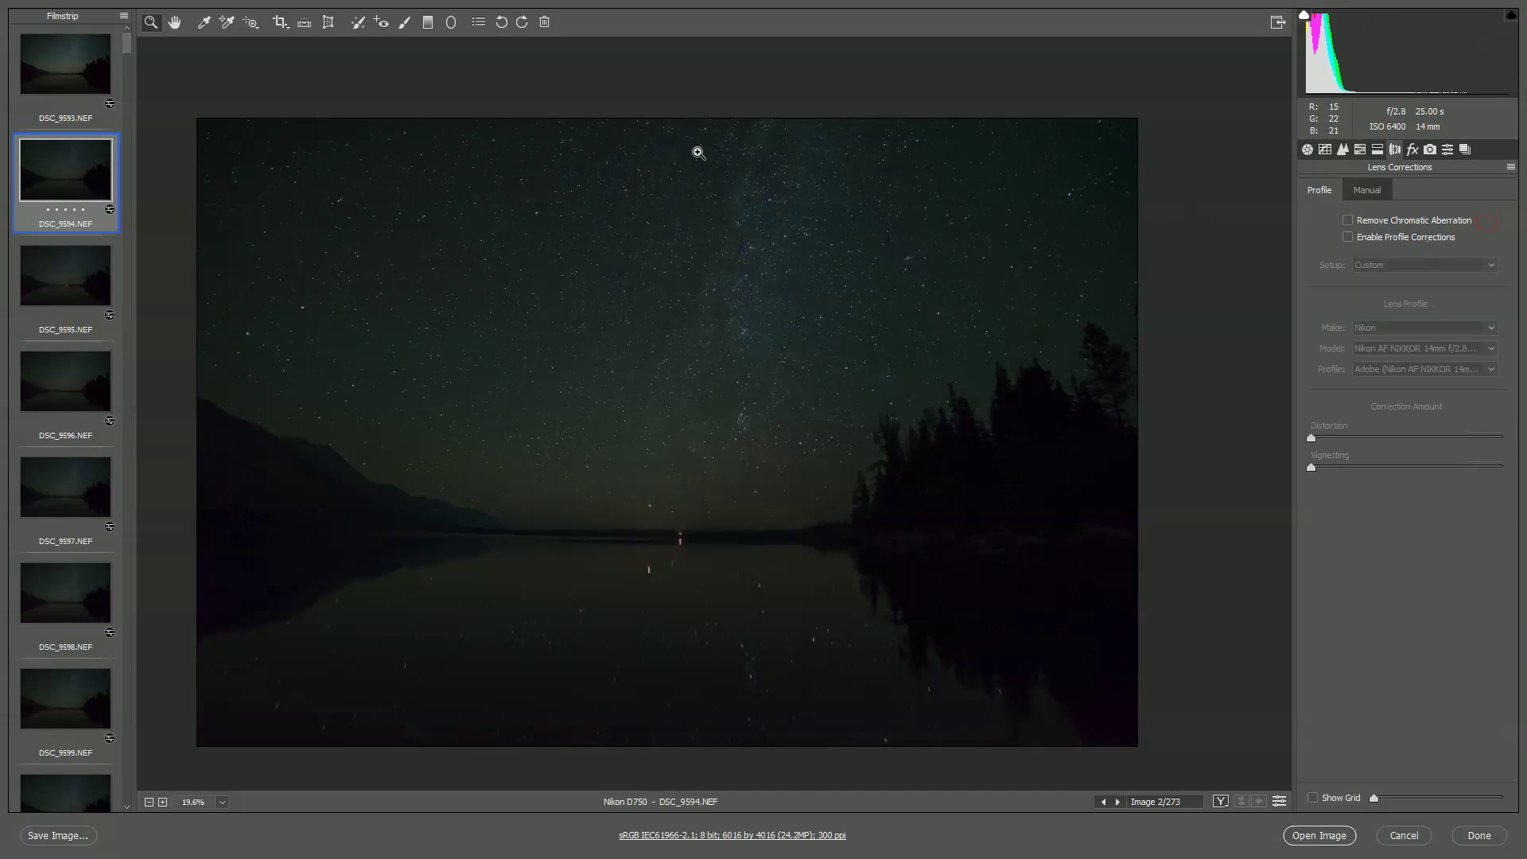
Return to the Basic tab, select all 273 filmstrip frames, and sync DSC_9594's settings to them.
click(1307, 150)
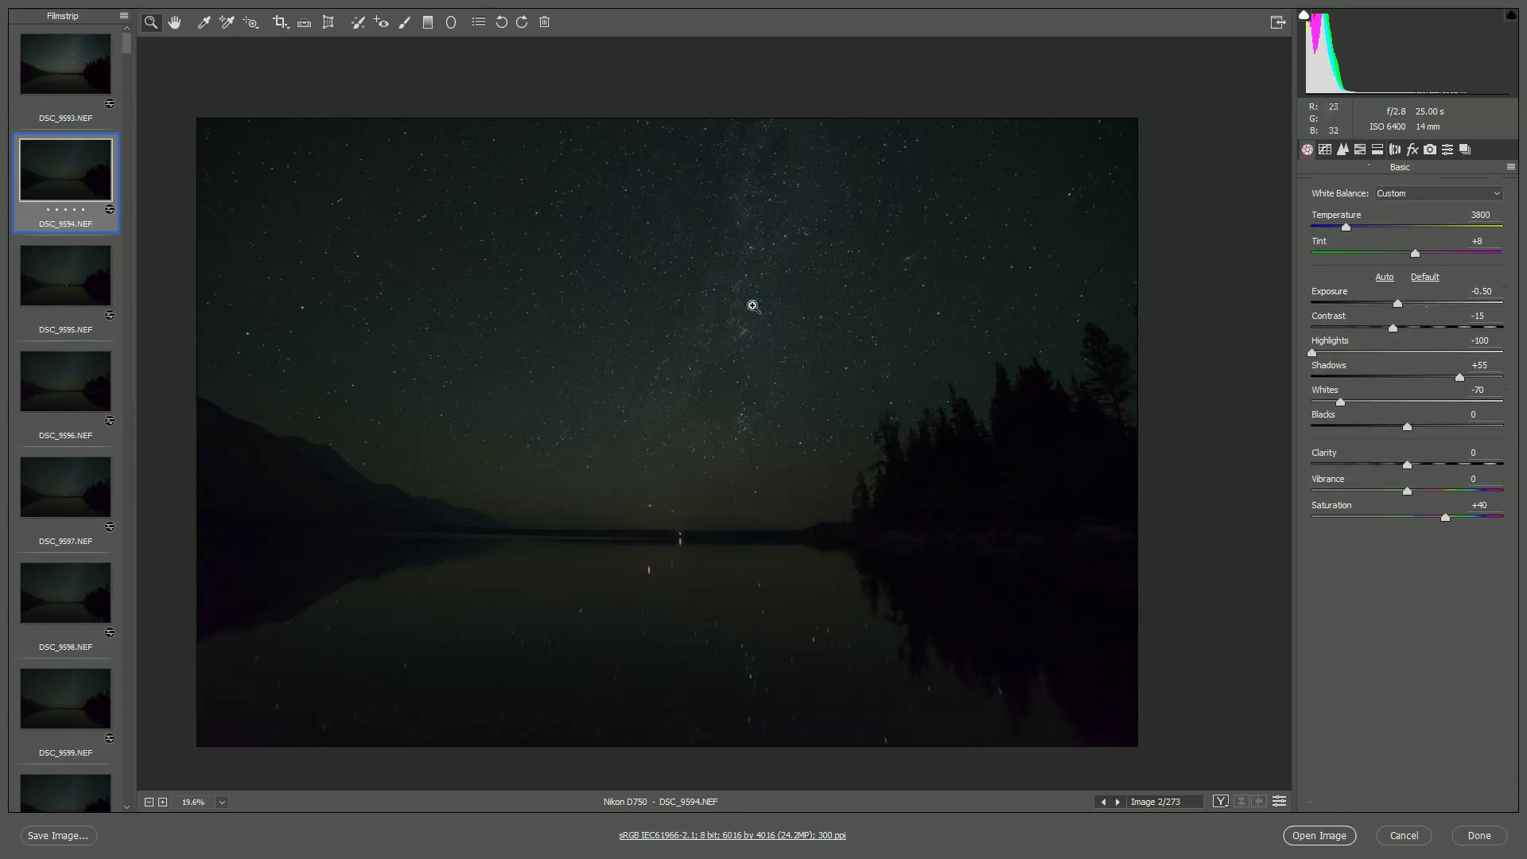
click(124, 21)
click(165, 28)
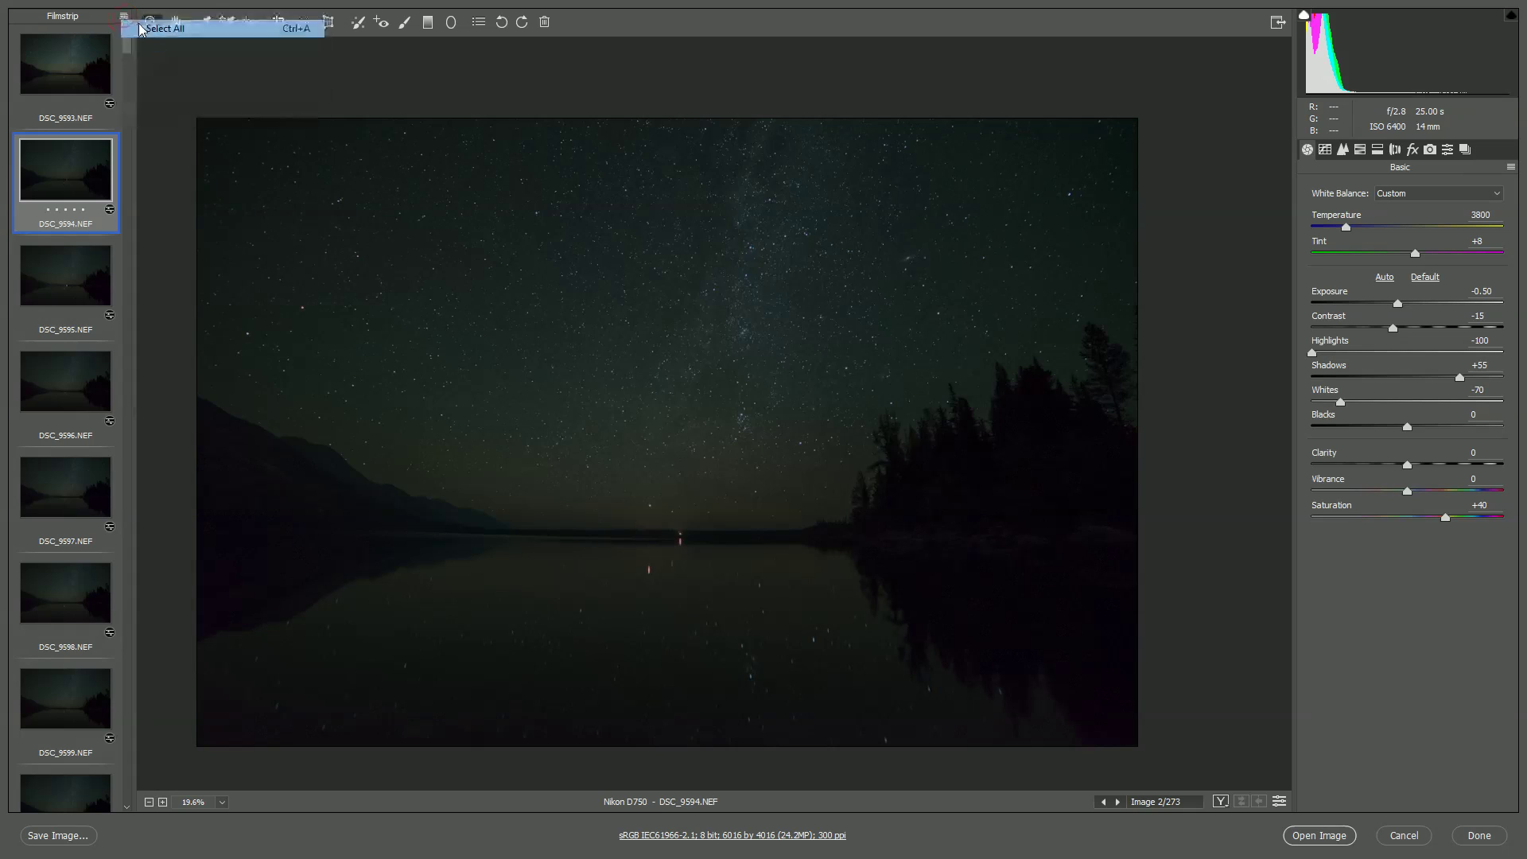
click(127, 22)
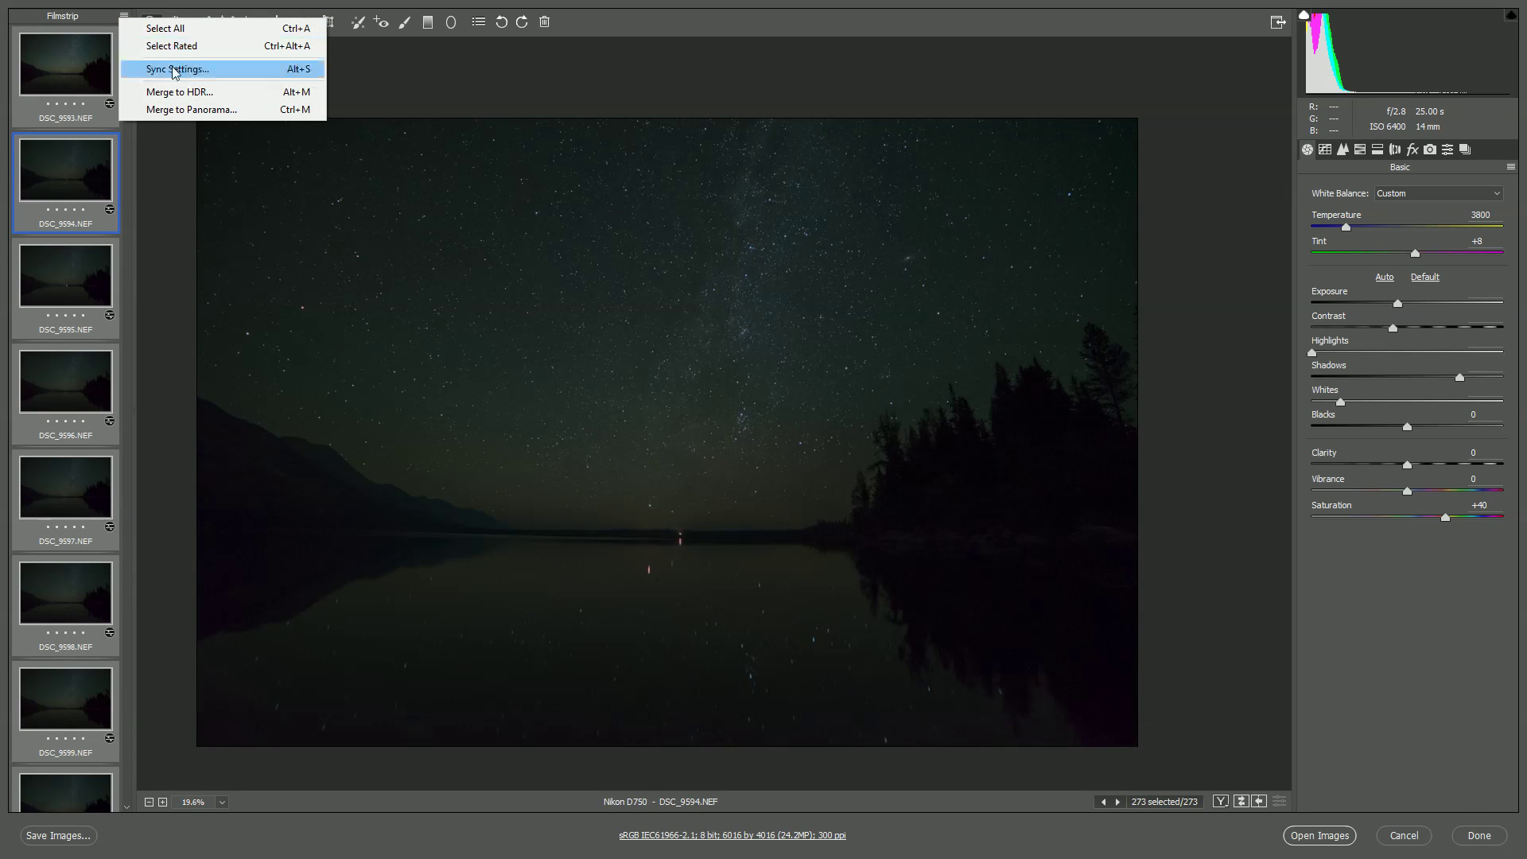
click(248, 74)
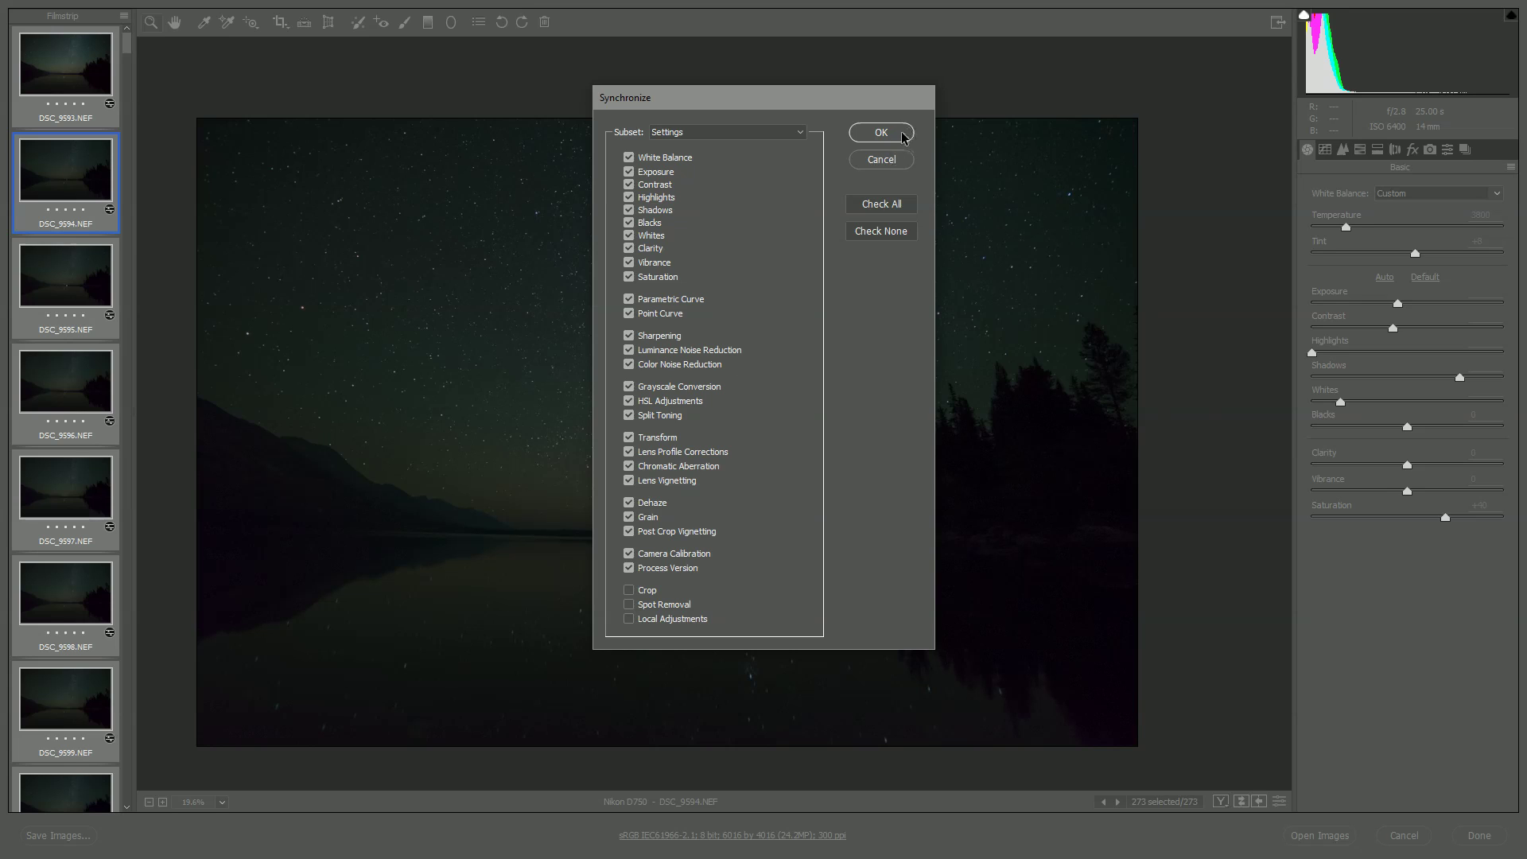
click(896, 161)
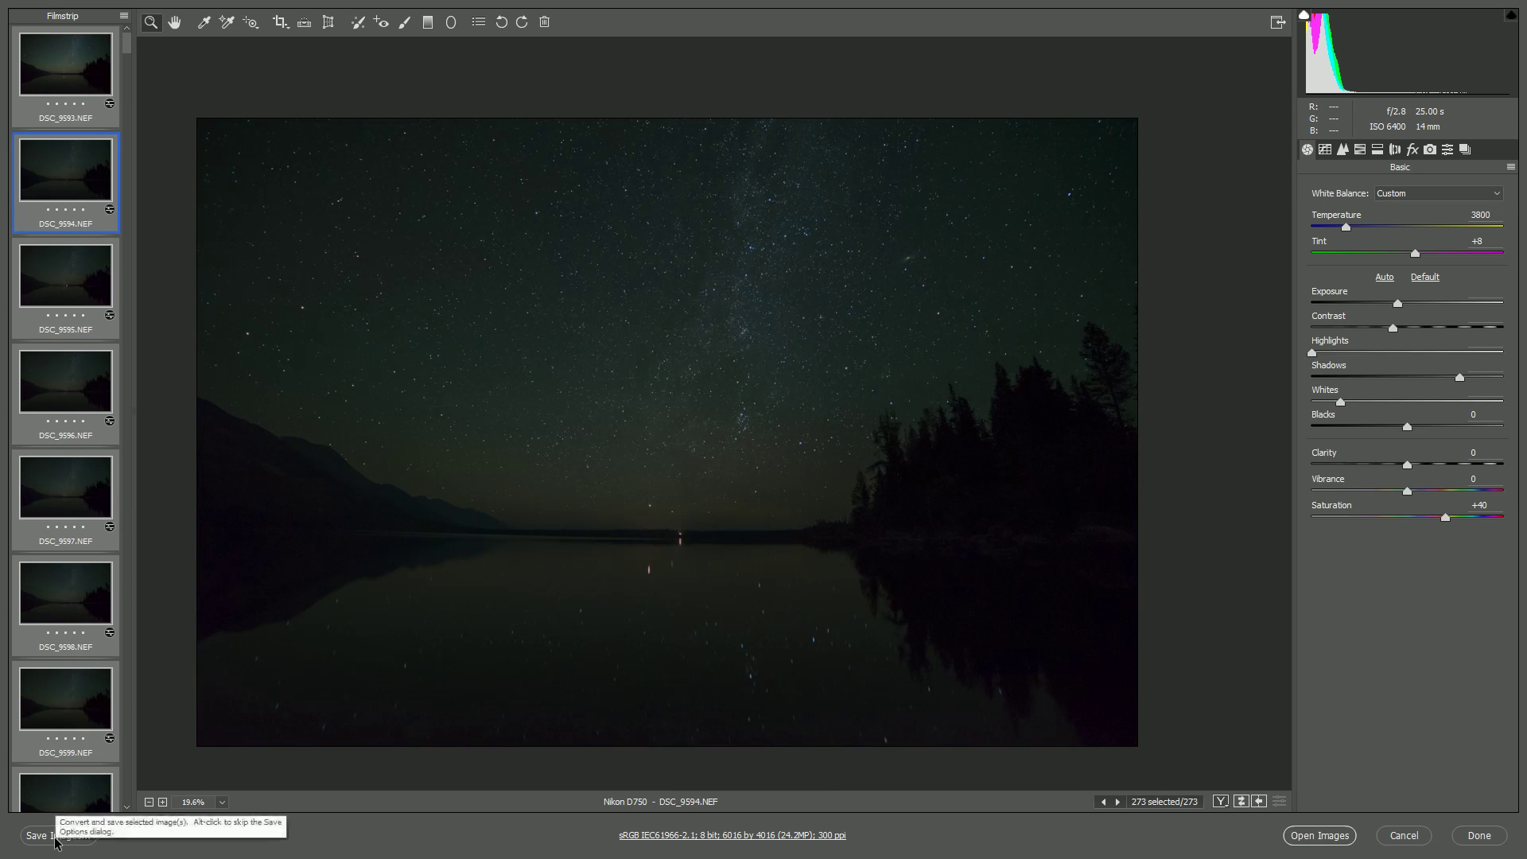
In Save Images options, browse to the Star Trails - Jenny Lake JPEG folder as destination.
click(55, 840)
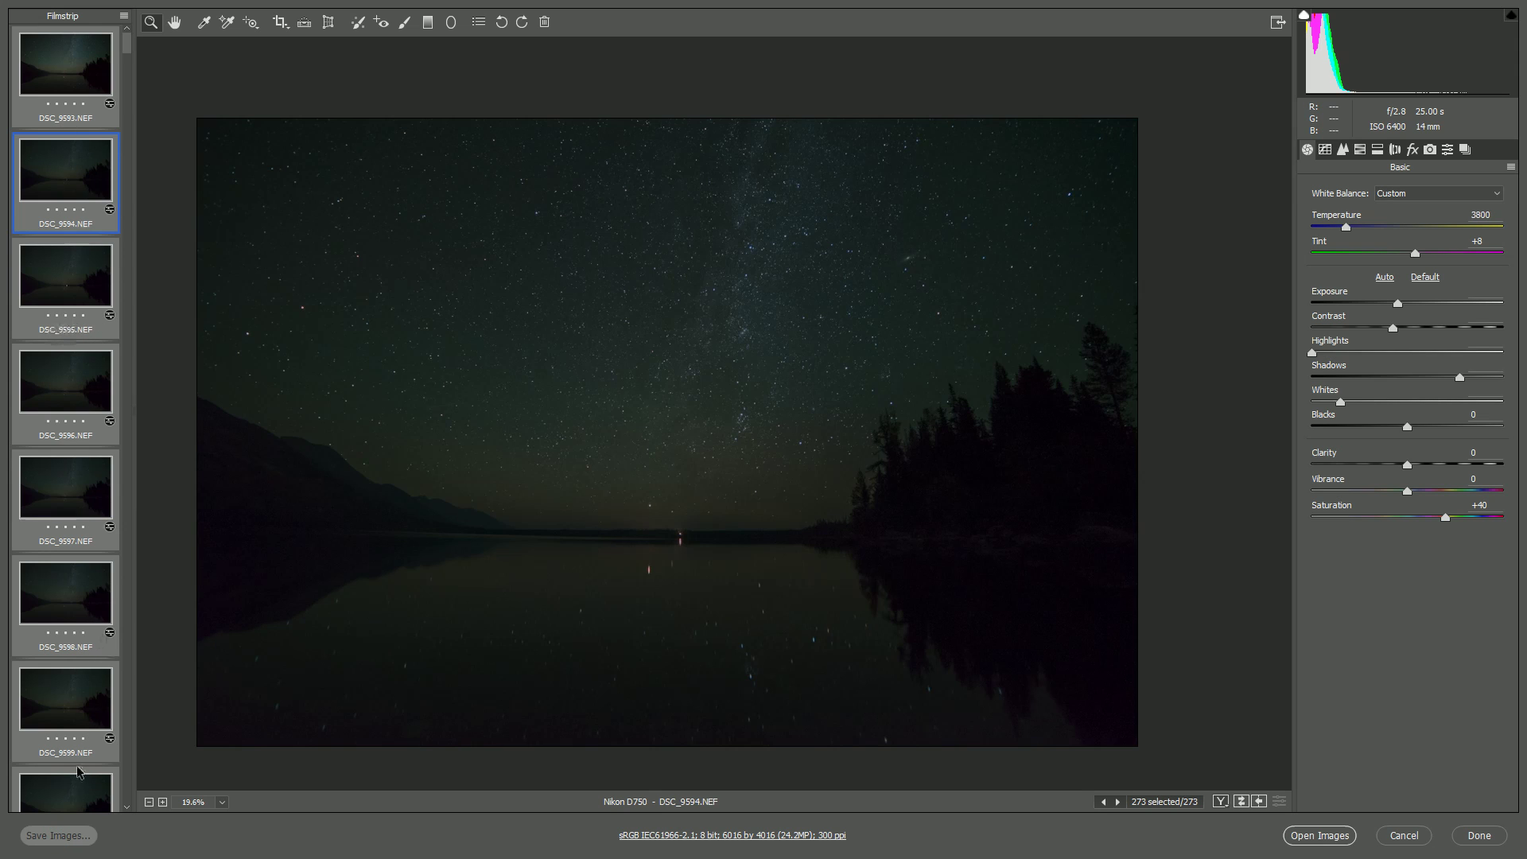
click(72, 837)
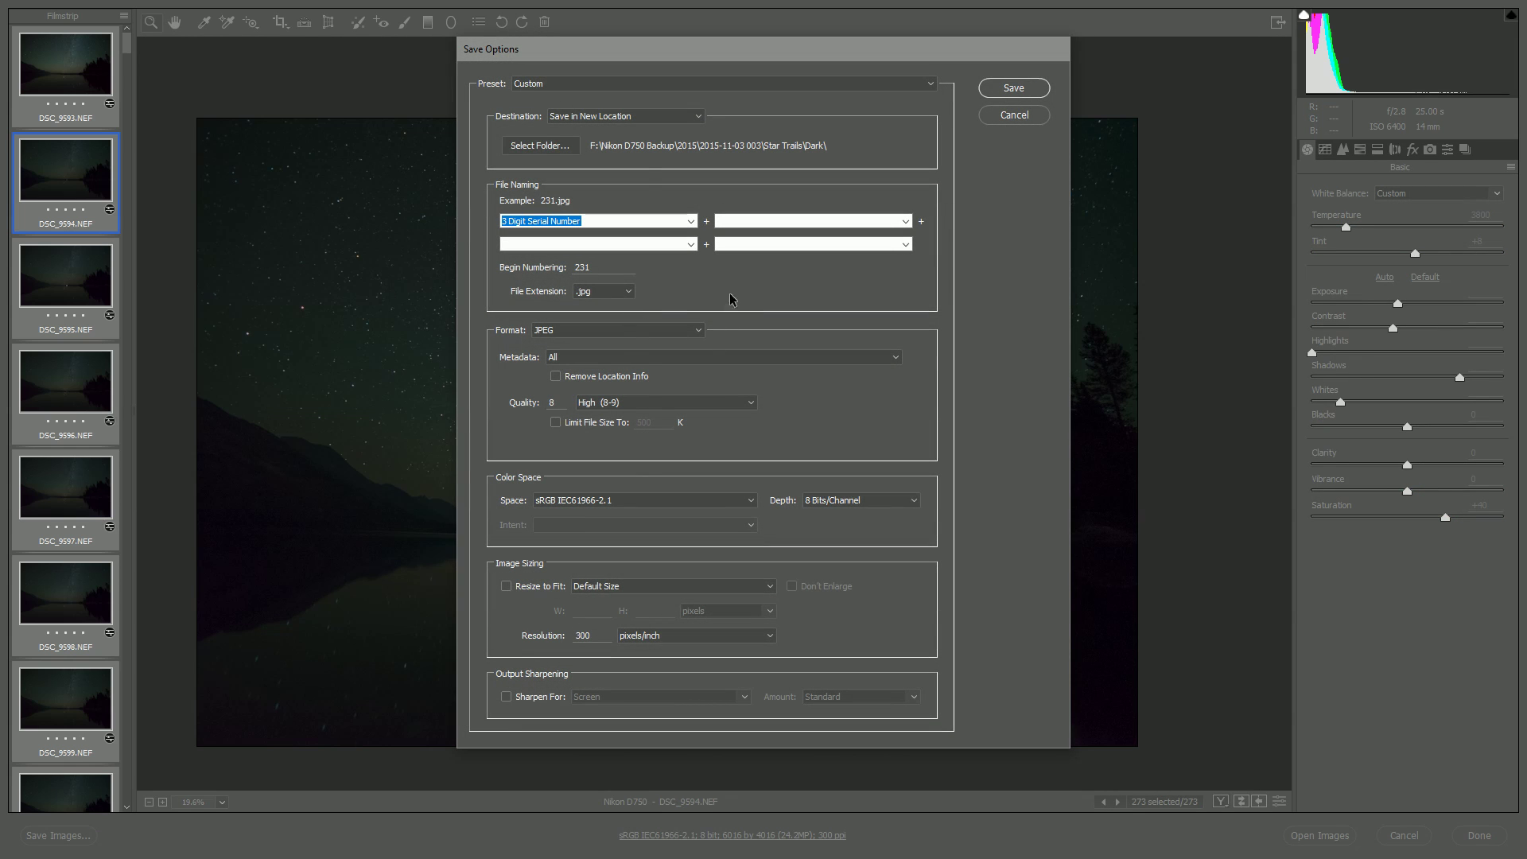
click(540, 146)
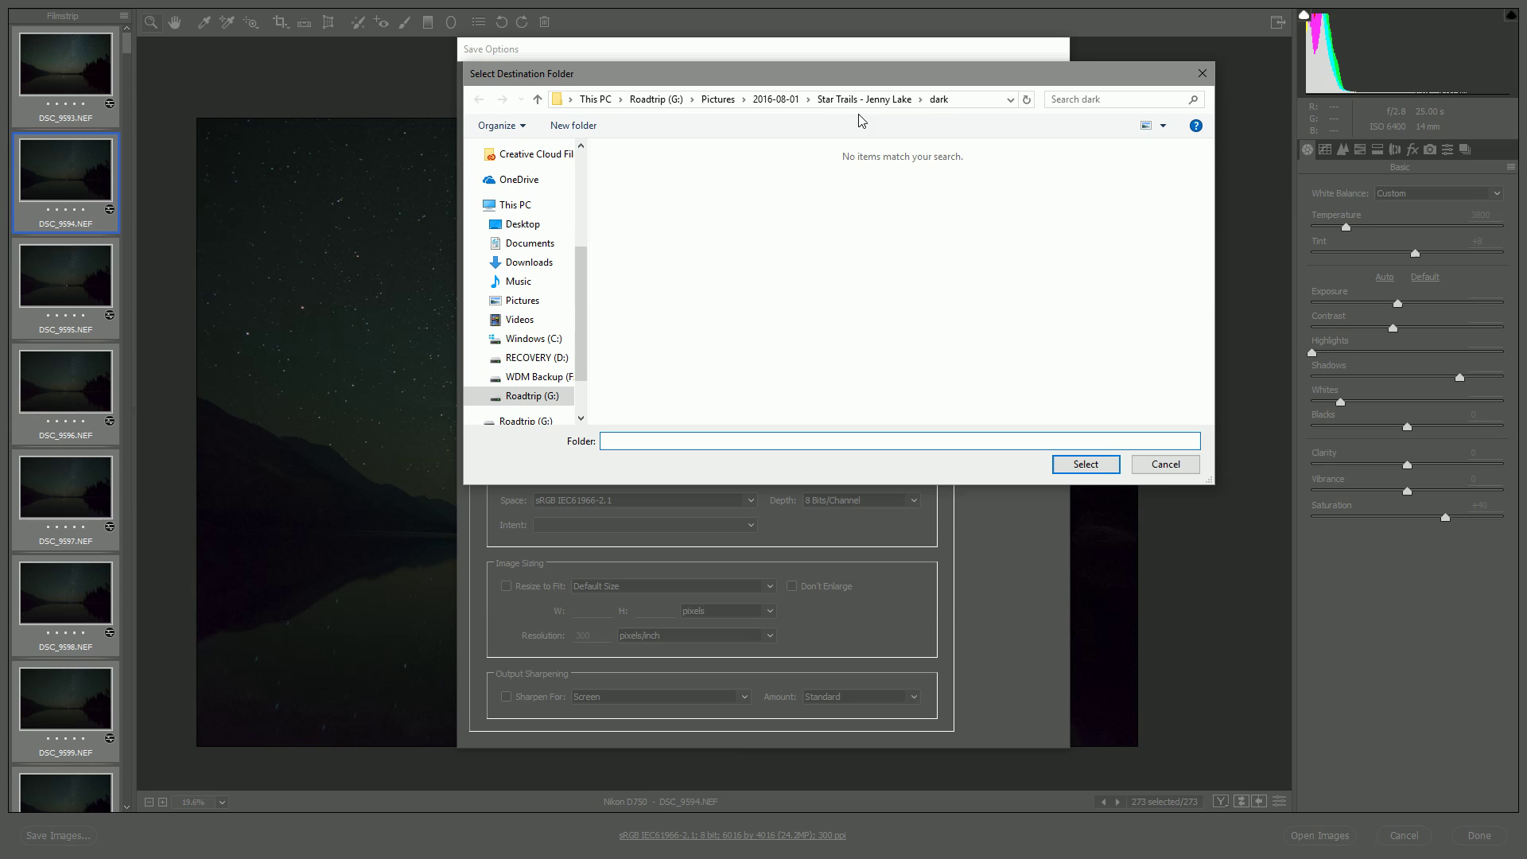
click(779, 100)
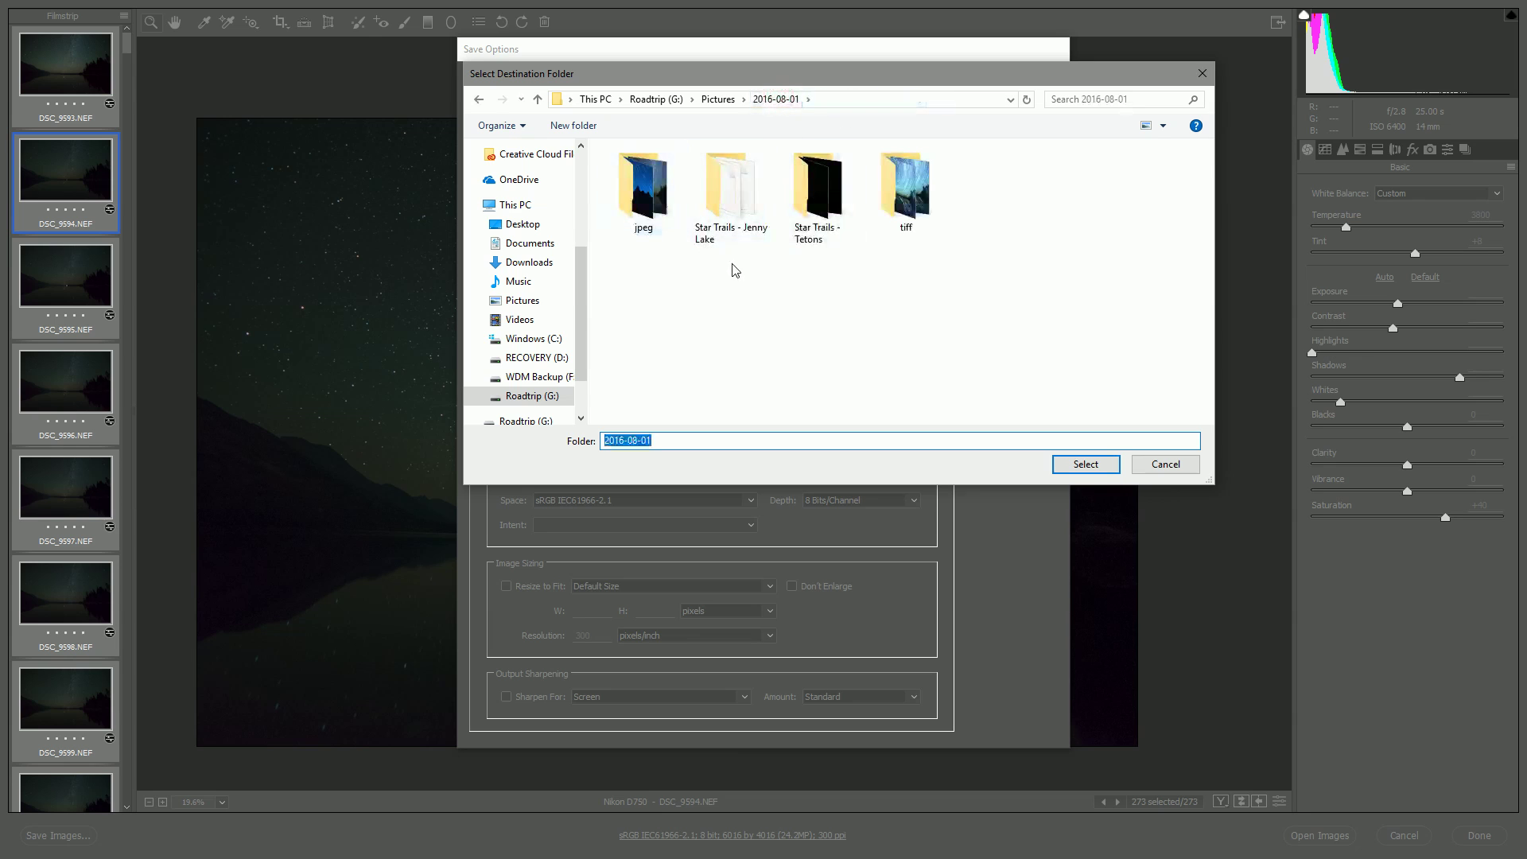
double_click(757, 188)
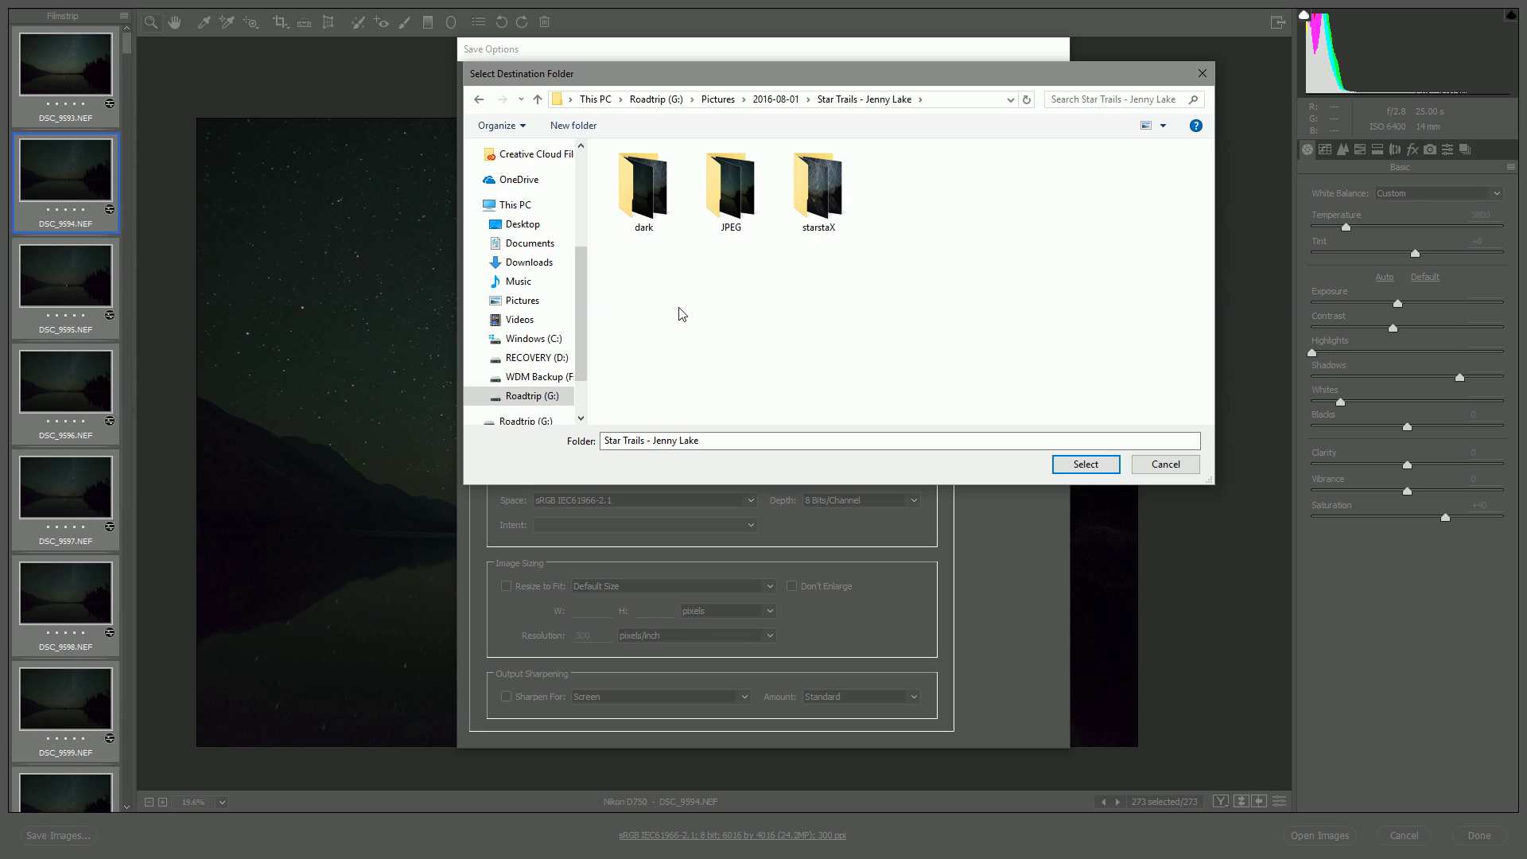
click(728, 213)
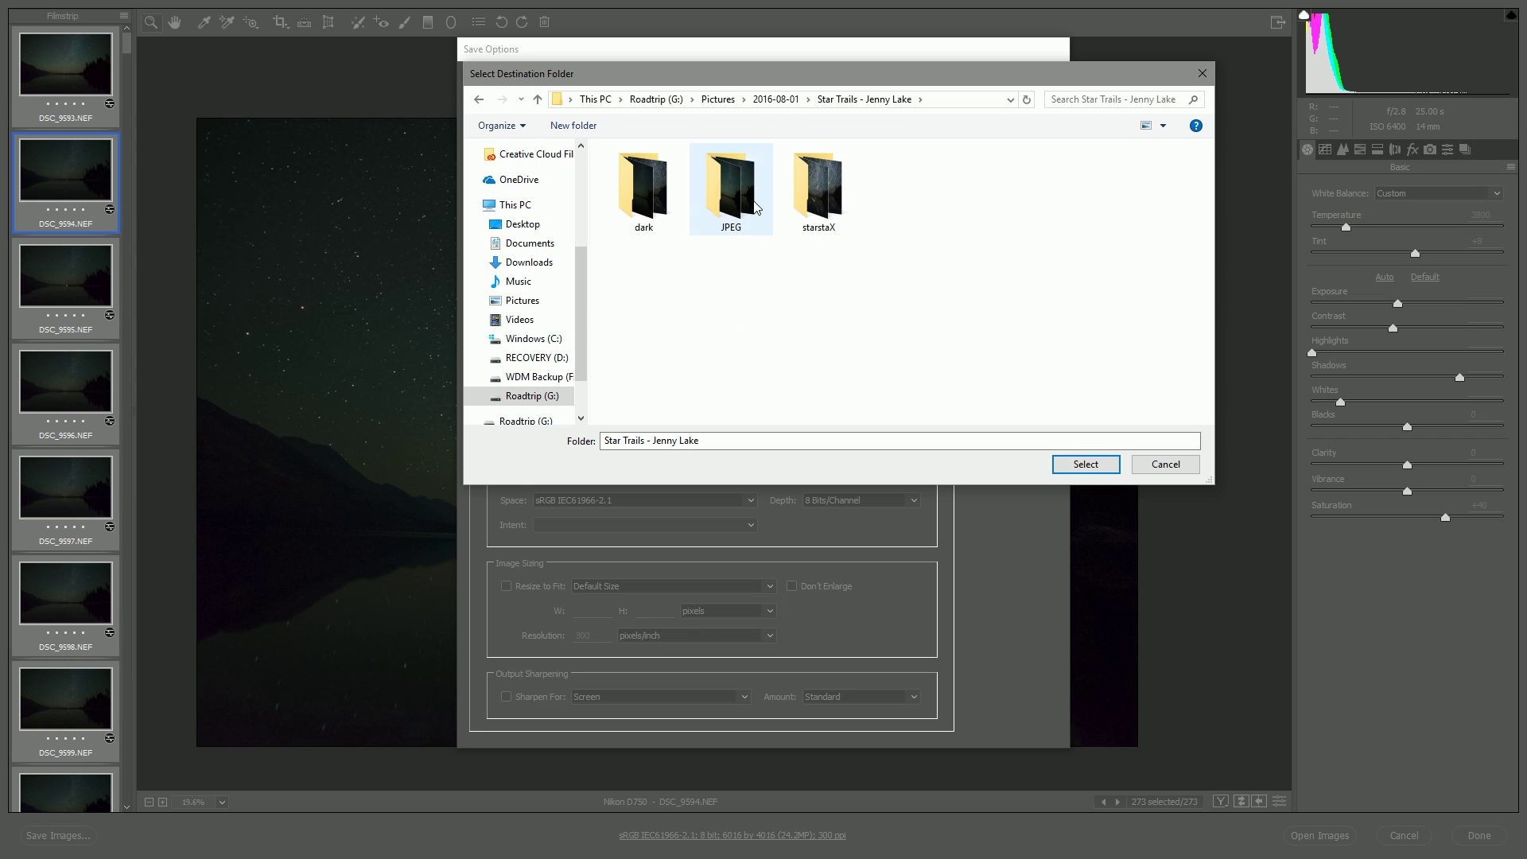
double_click(728, 212)
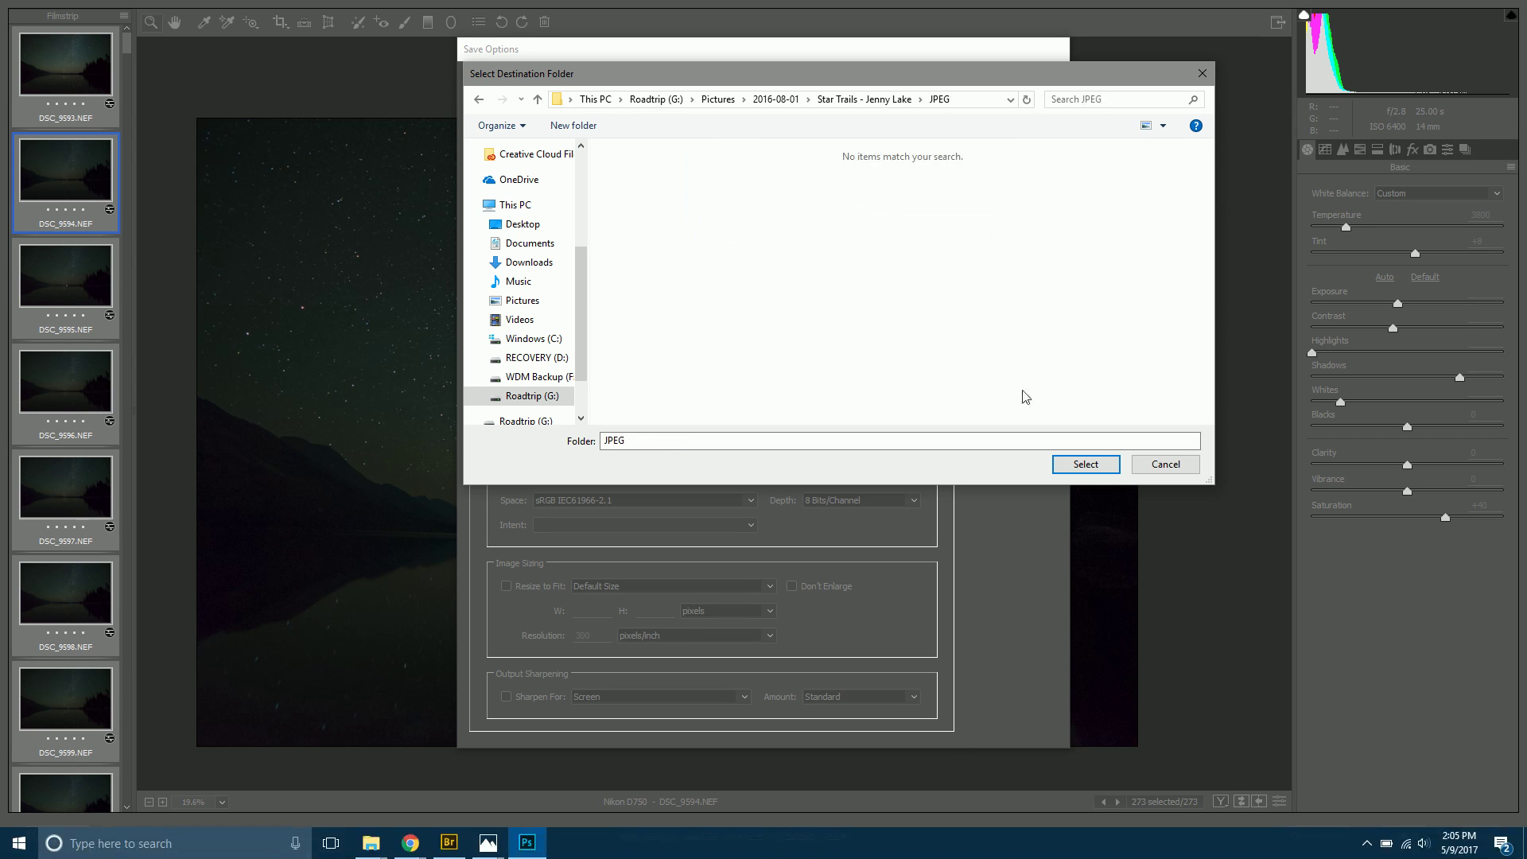
click(1182, 466)
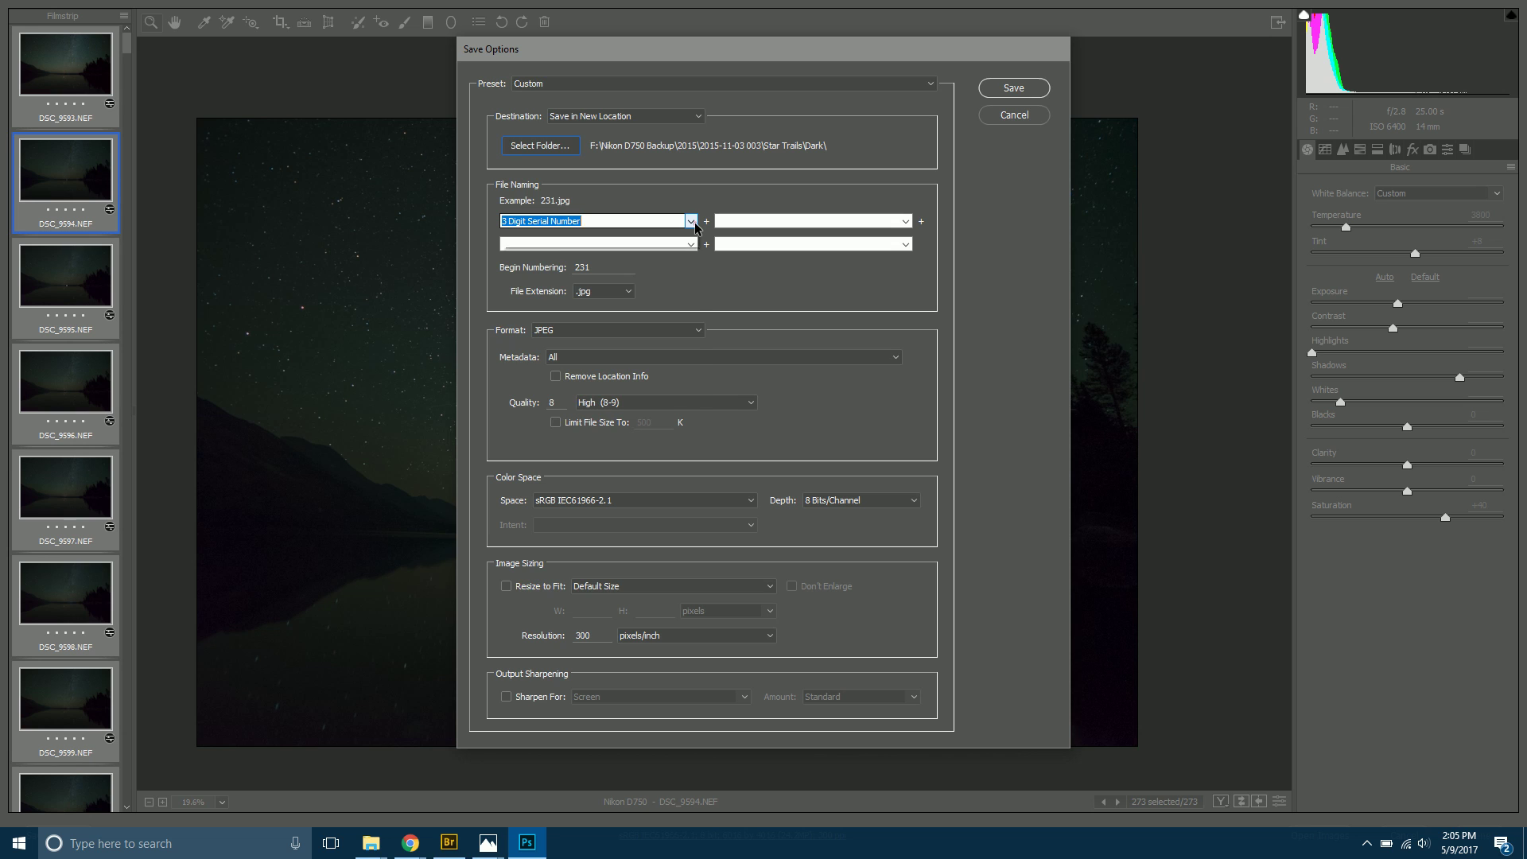
Set naming to 3 Digit Serial Number from 001, then cancel saving and close Camera Raw with Done.
click(692, 223)
click(613, 286)
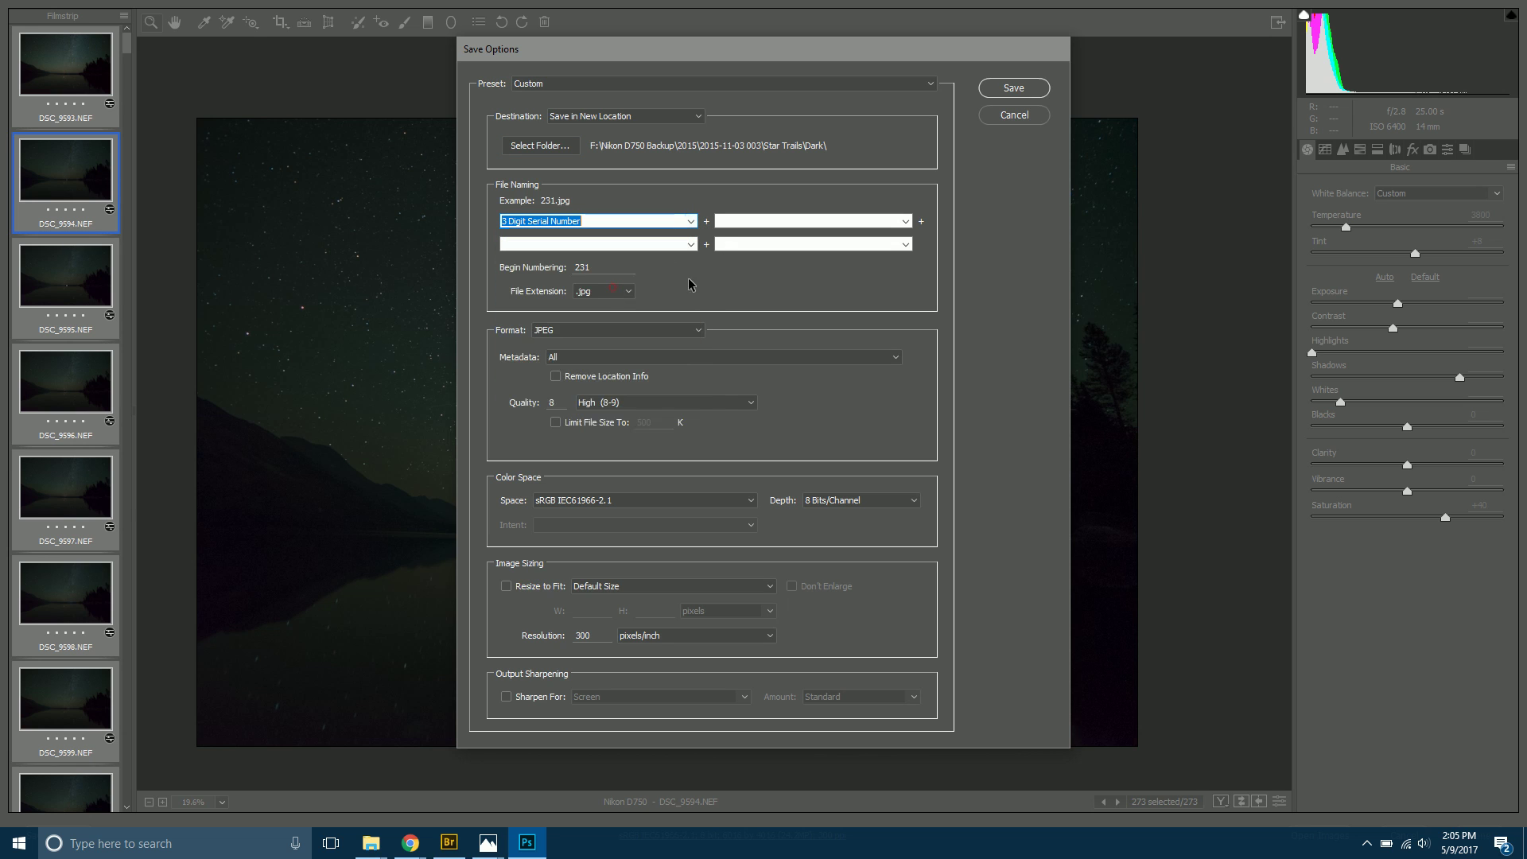
key(Tab)
text(001)
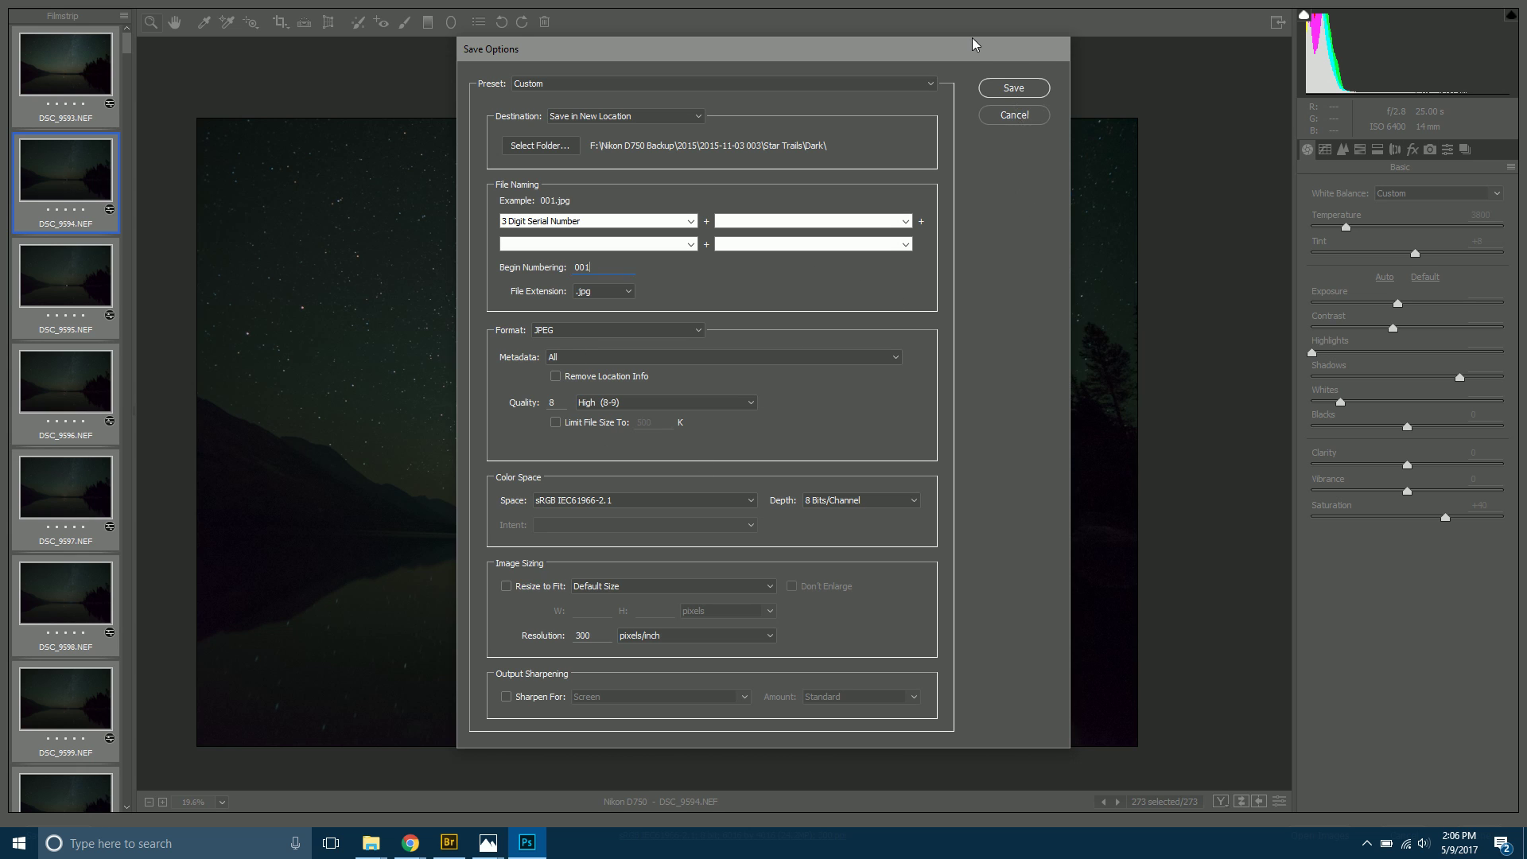
click(1004, 116)
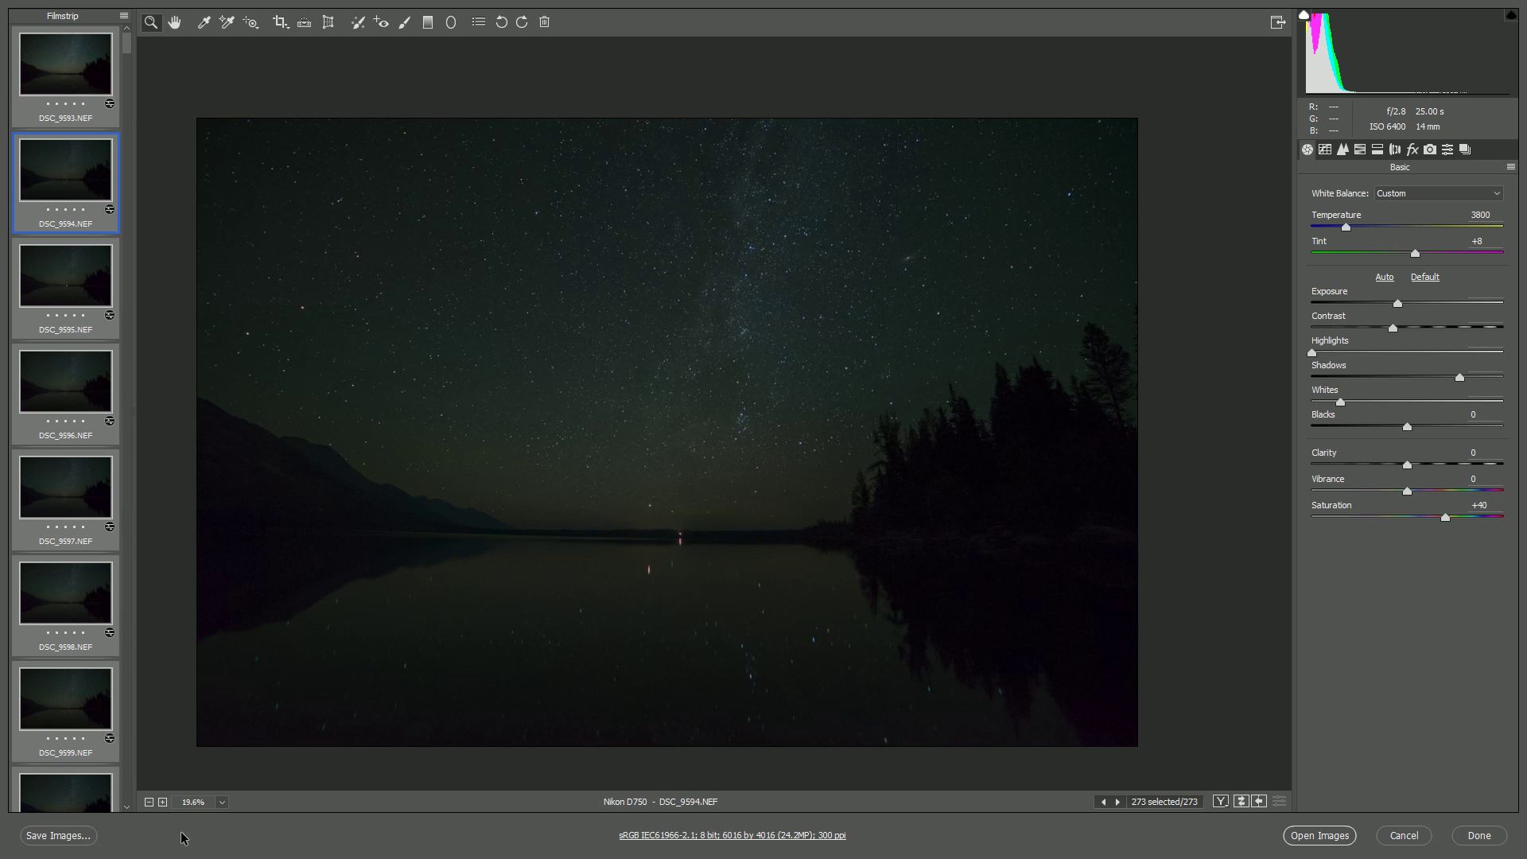
click(1480, 834)
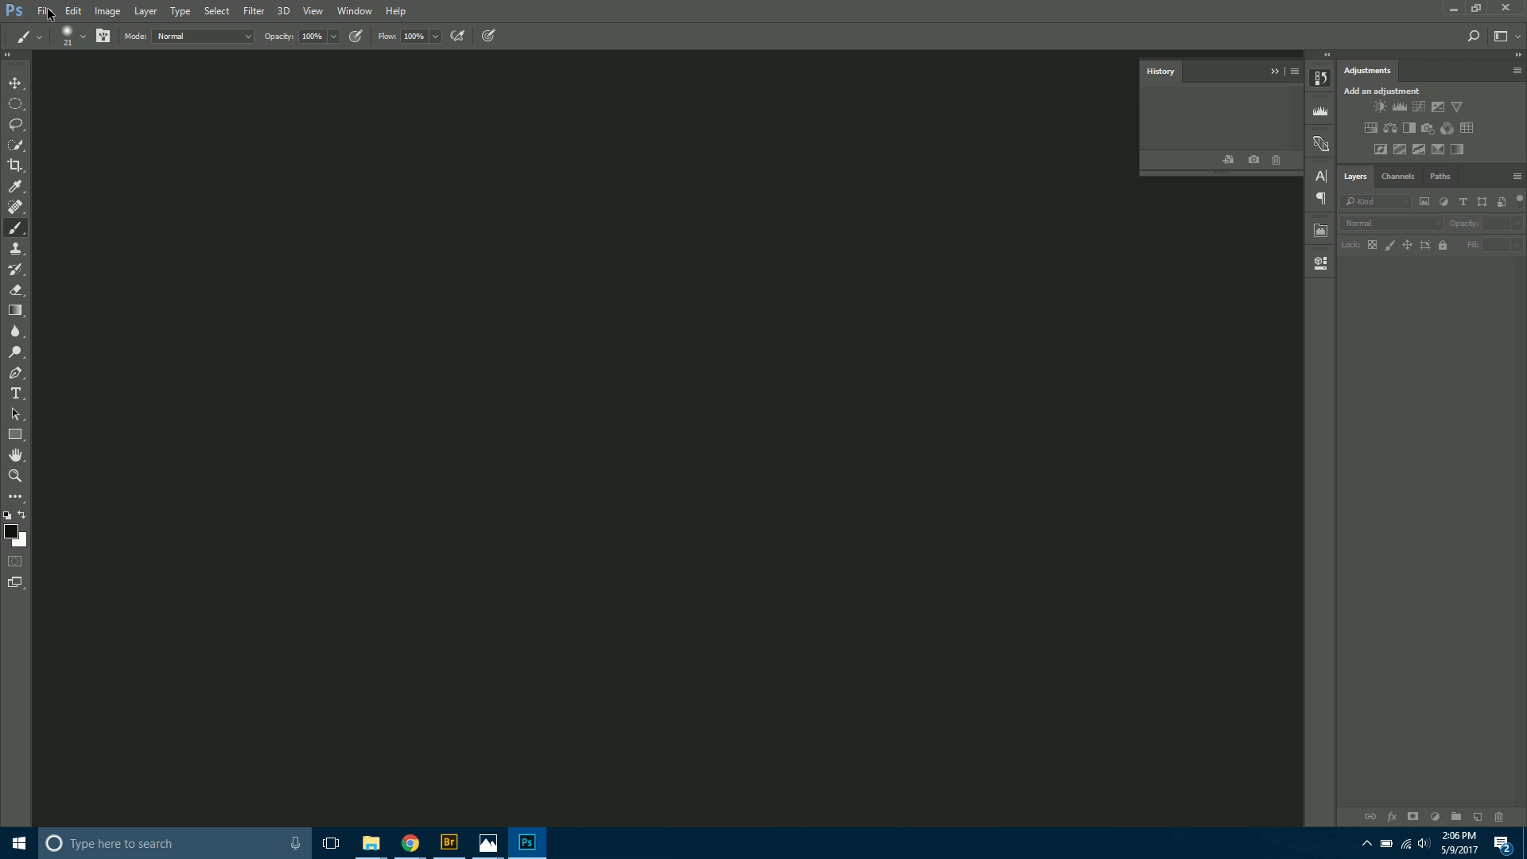
Start File > Scripts > Load Files into Stack and browse for source files.
click(45, 11)
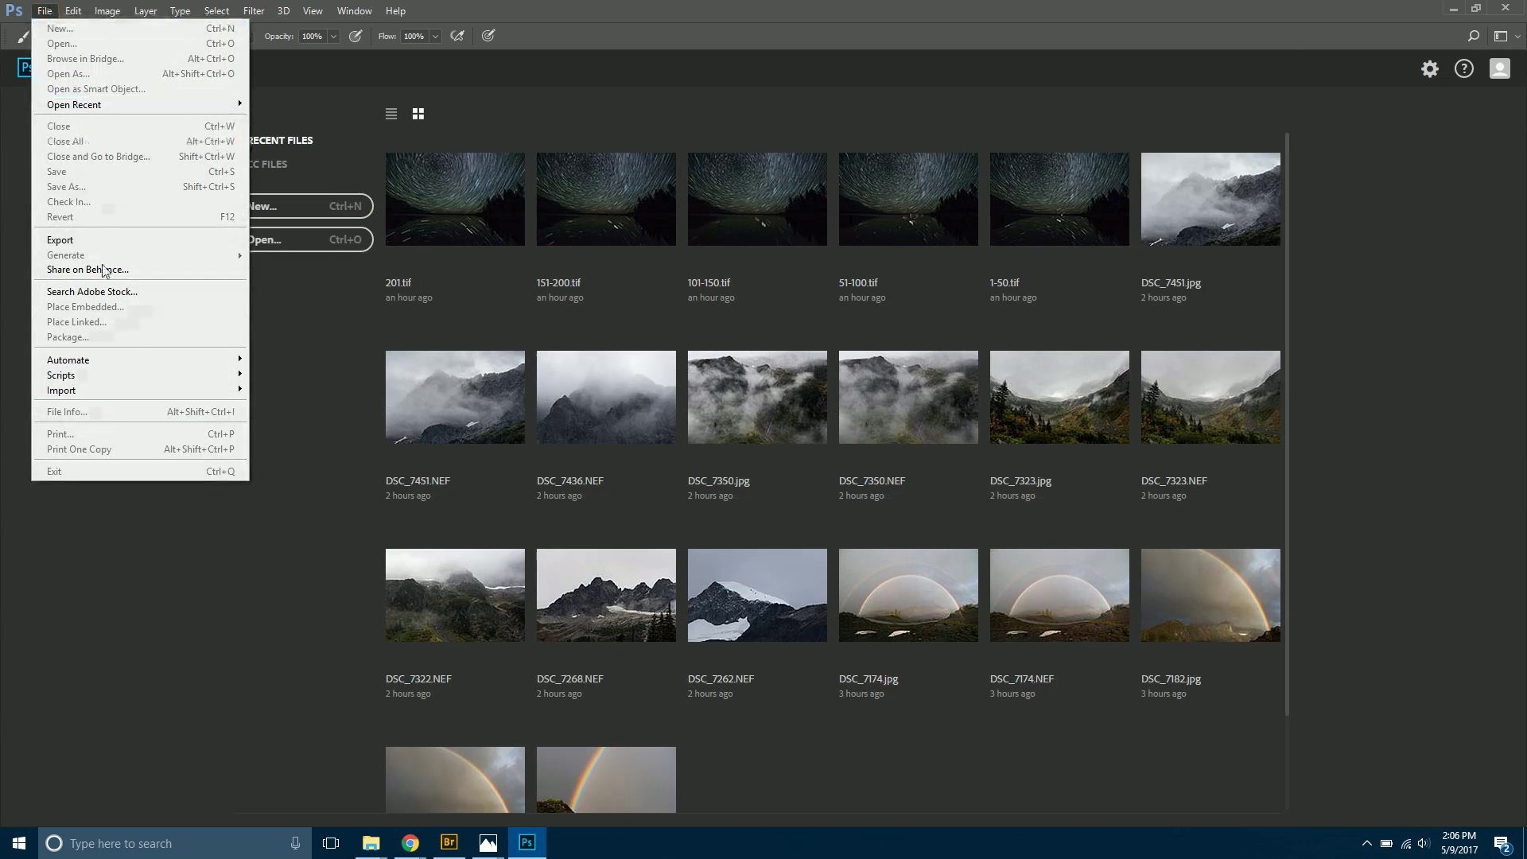
mouse_move(193, 381)
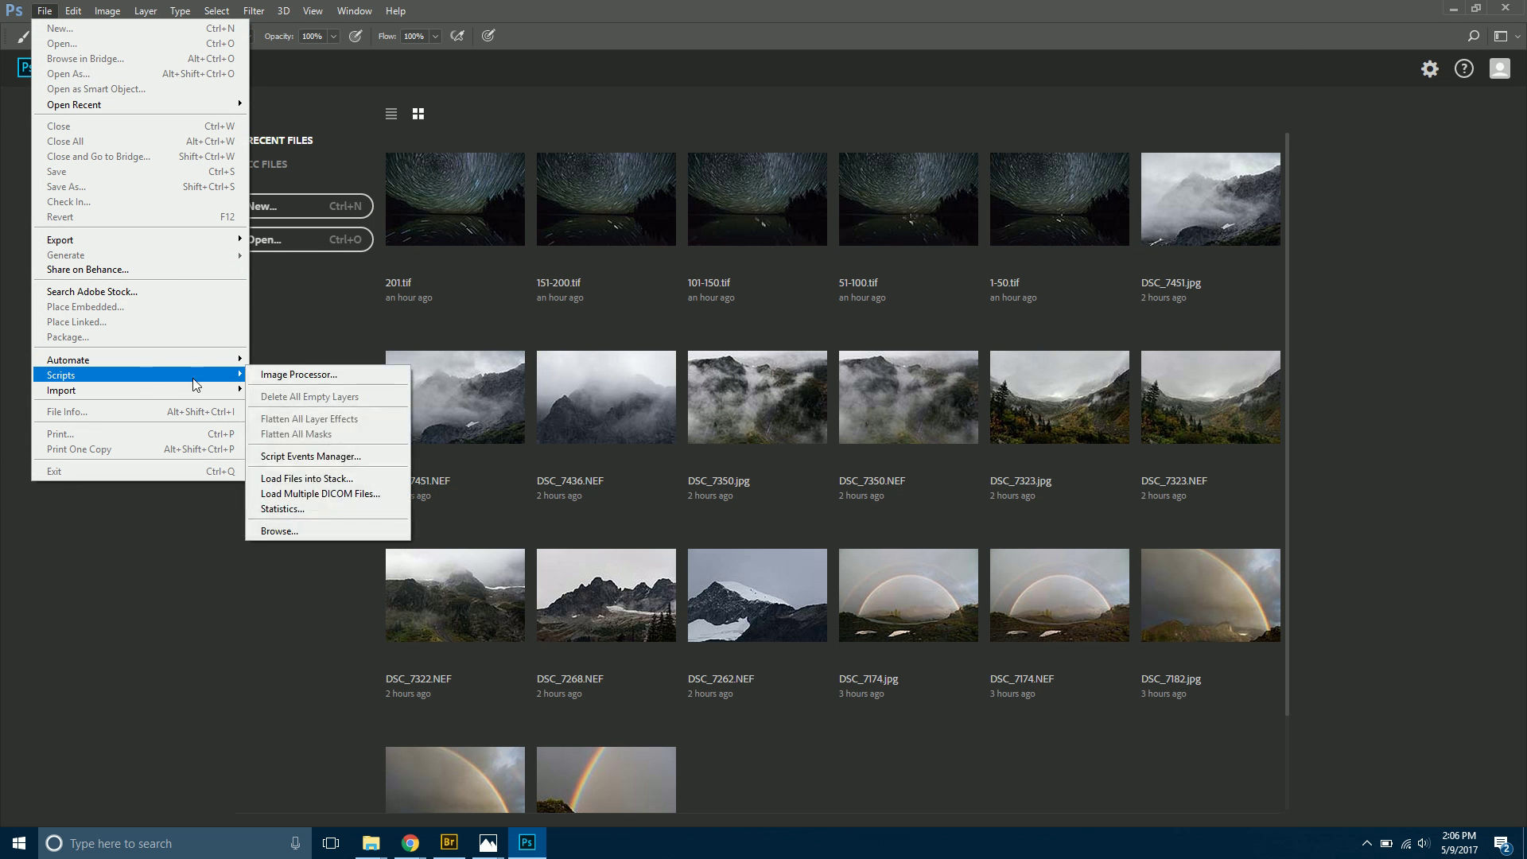
click(342, 479)
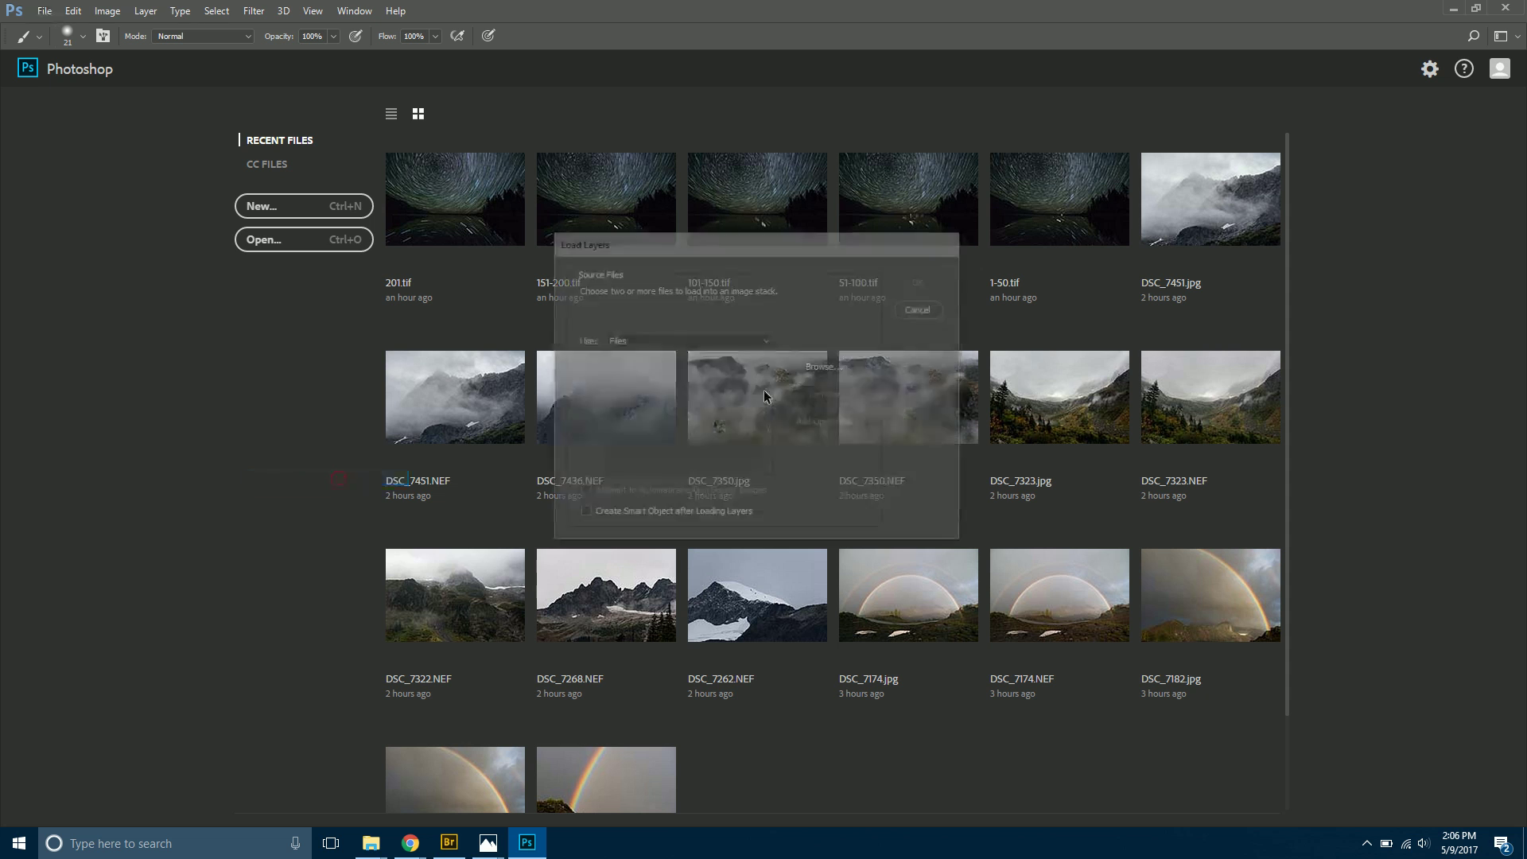
click(803, 365)
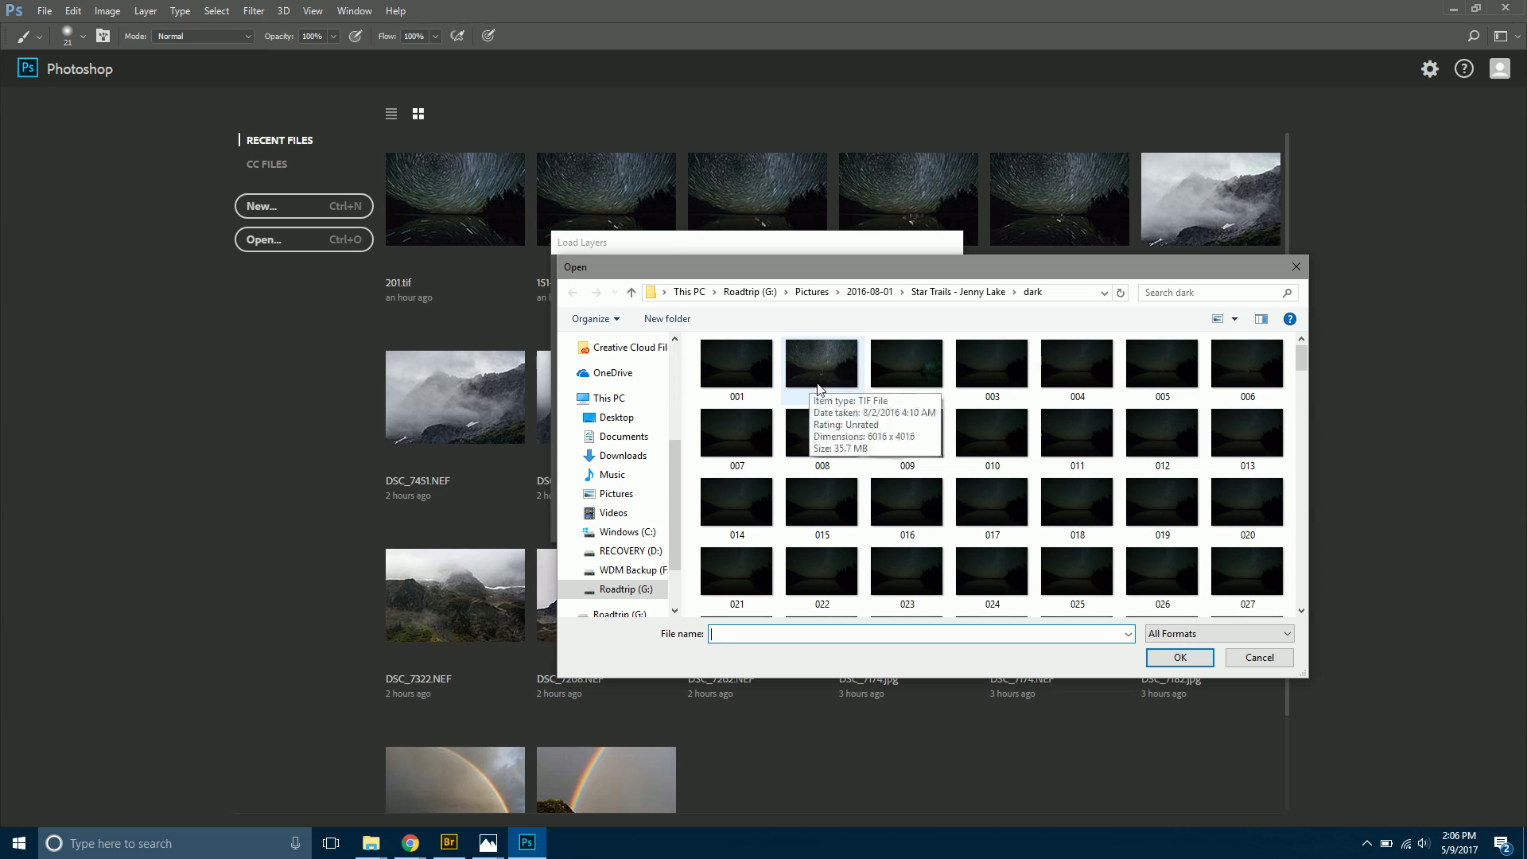
Select frames 001.jpg through 050.jpg in the dark folder, exclude the 1-50 file, and confirm.
click(765, 374)
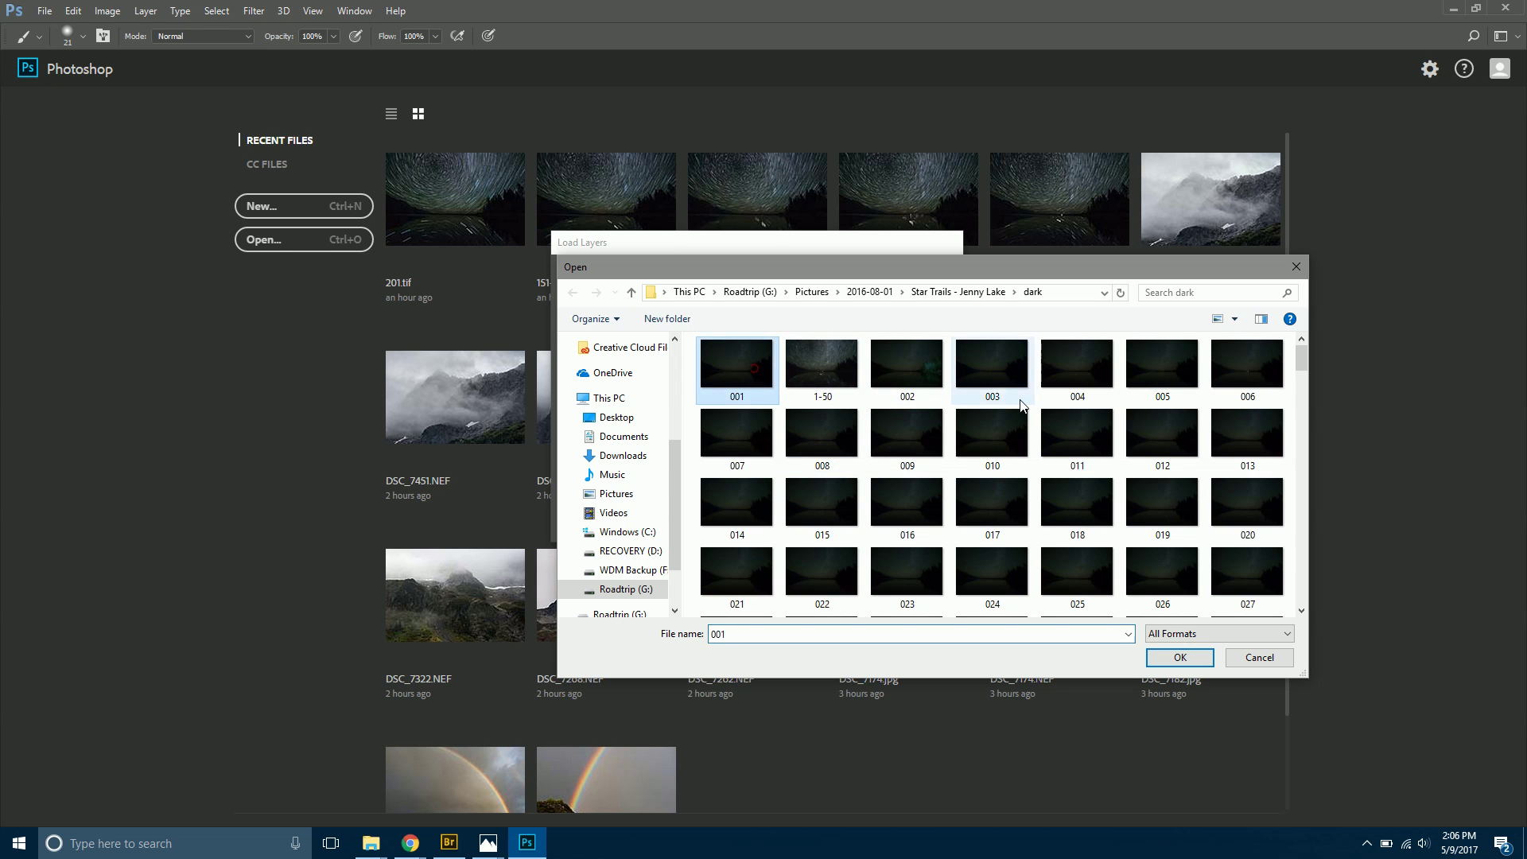
scroll(1018, 399, down, 5)
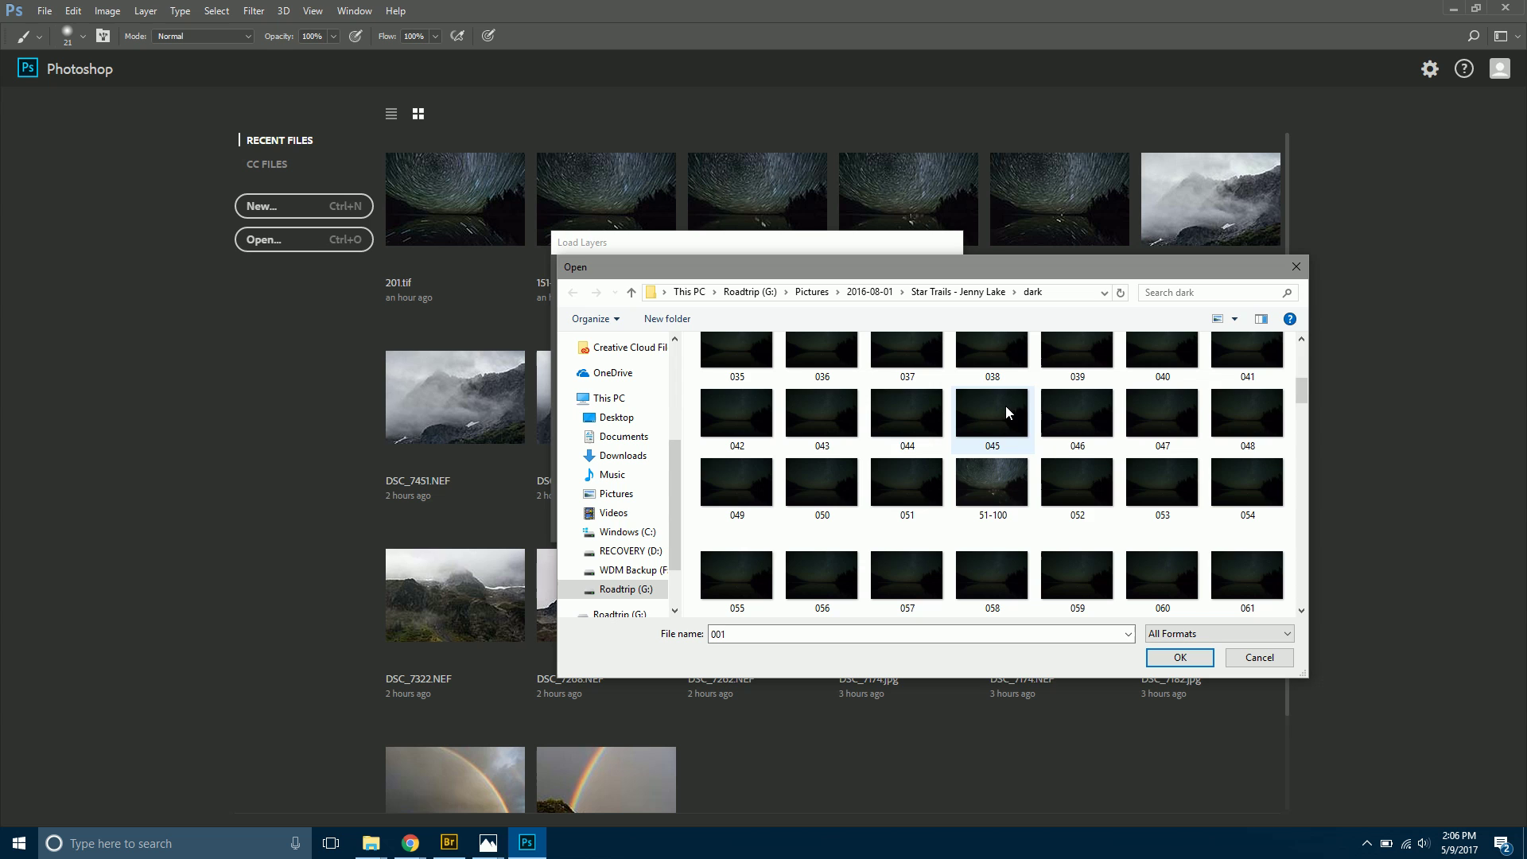
shift+click(828, 482)
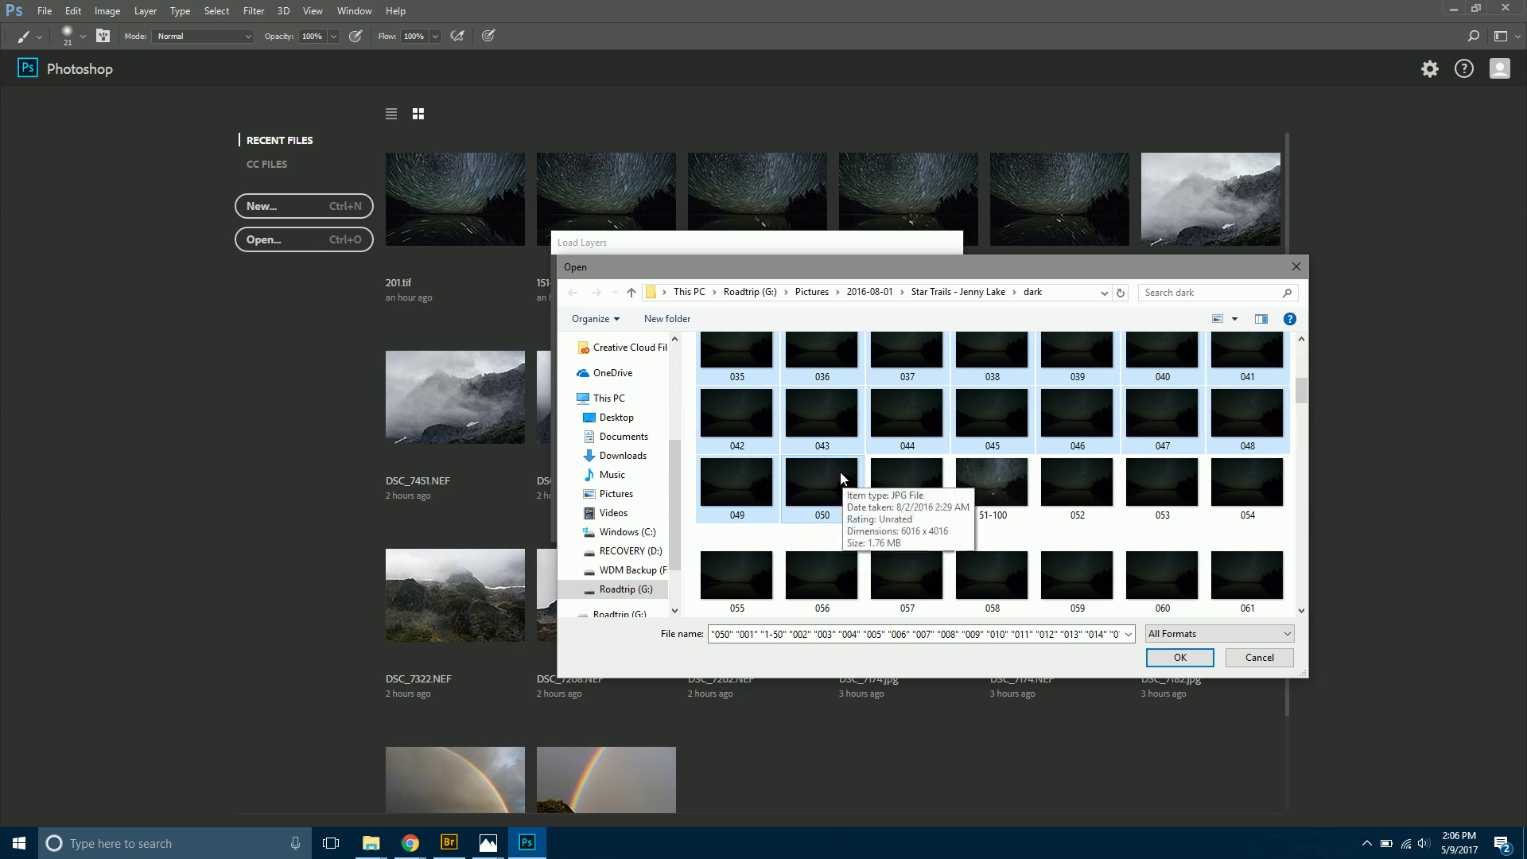
scroll(840, 471, down, 15)
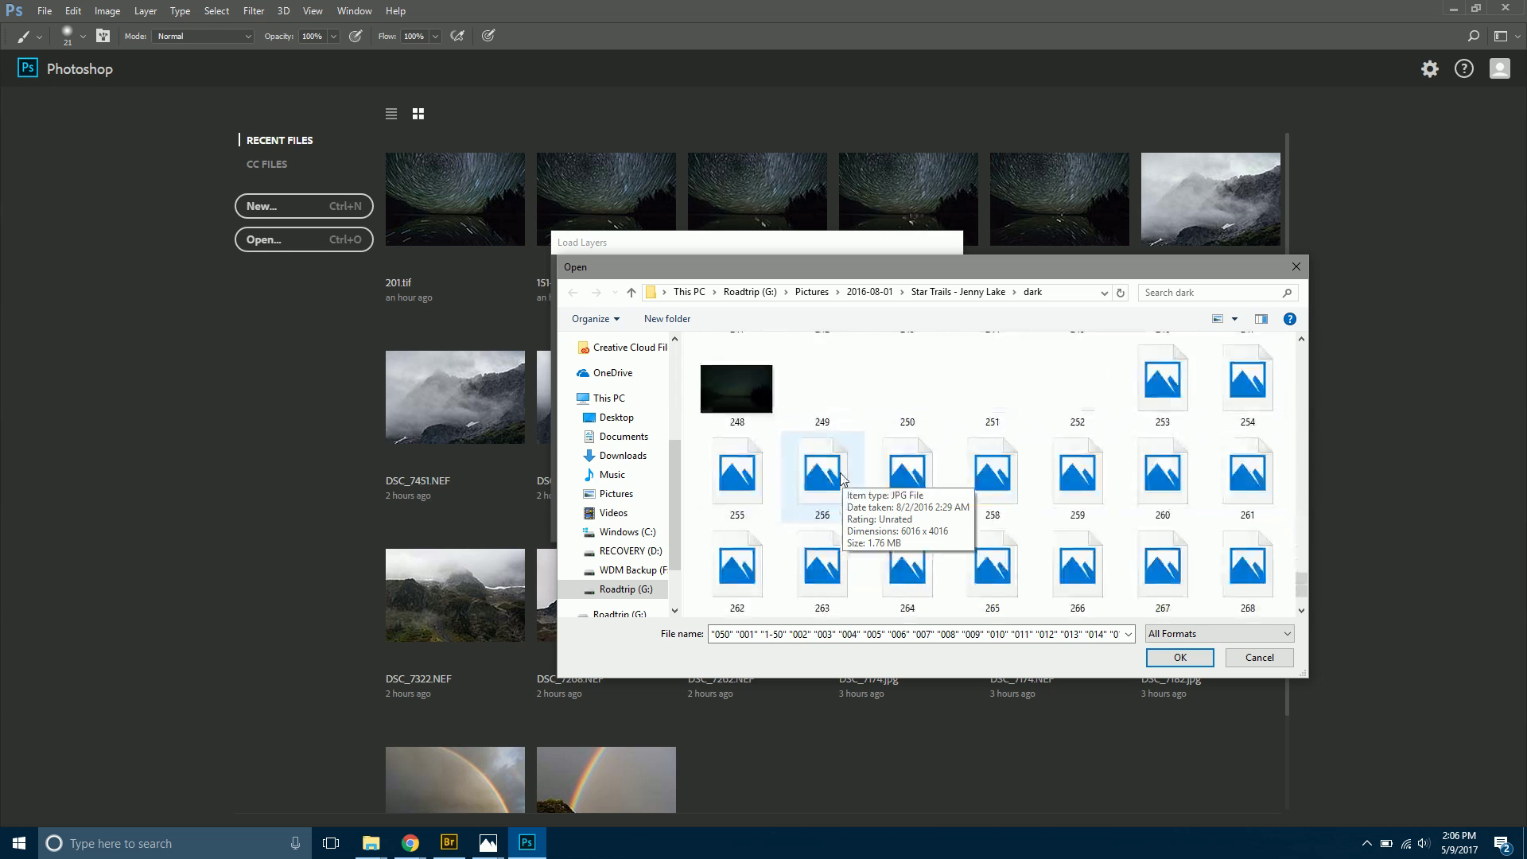
scroll(840, 474, down, 2)
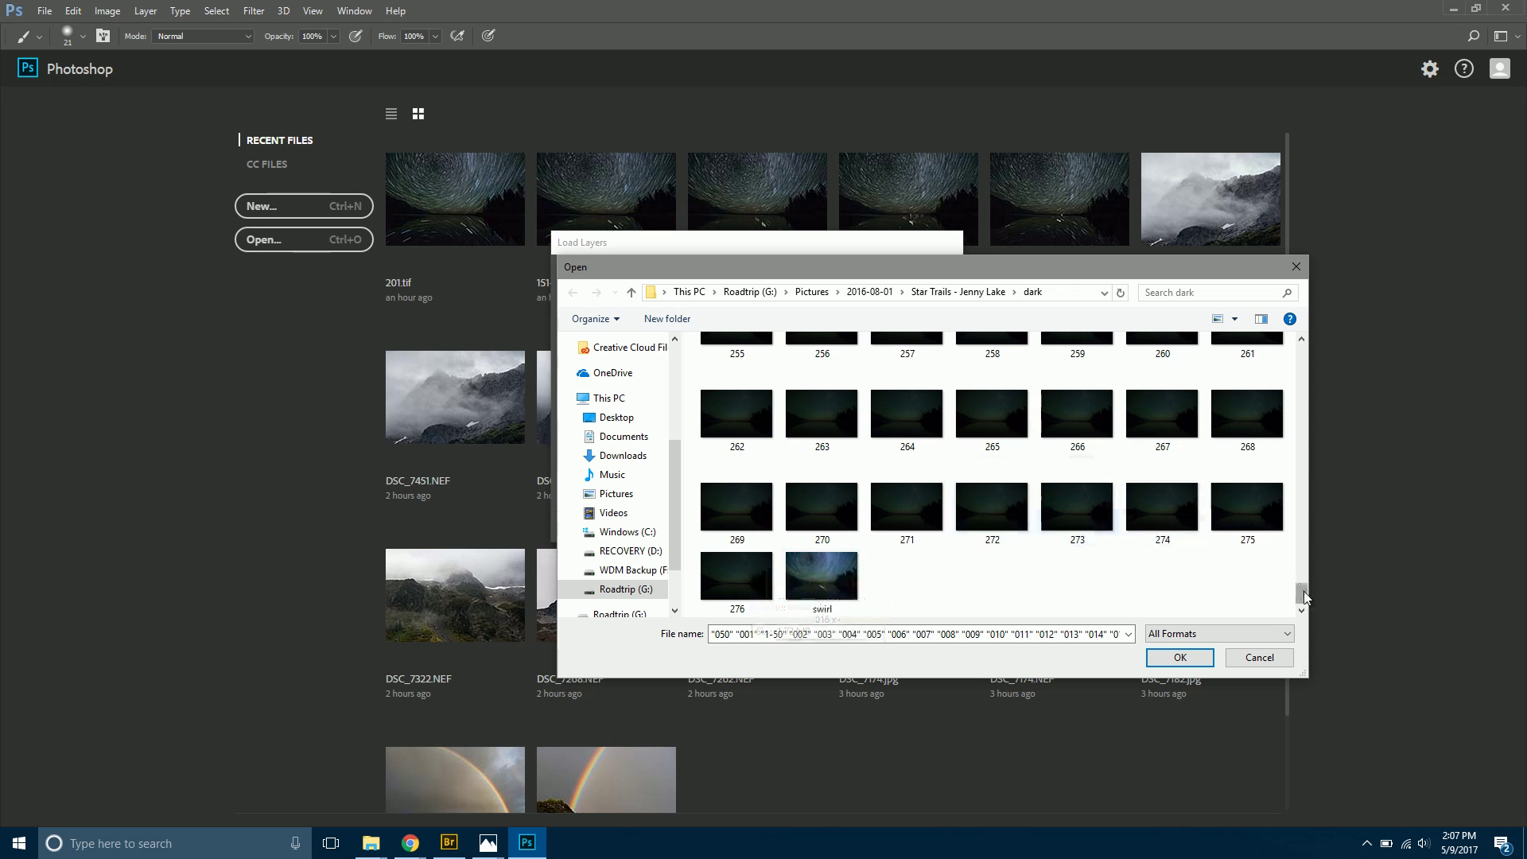
drag(1304, 598, 1302, 341)
scroll(912, 467, down, 3)
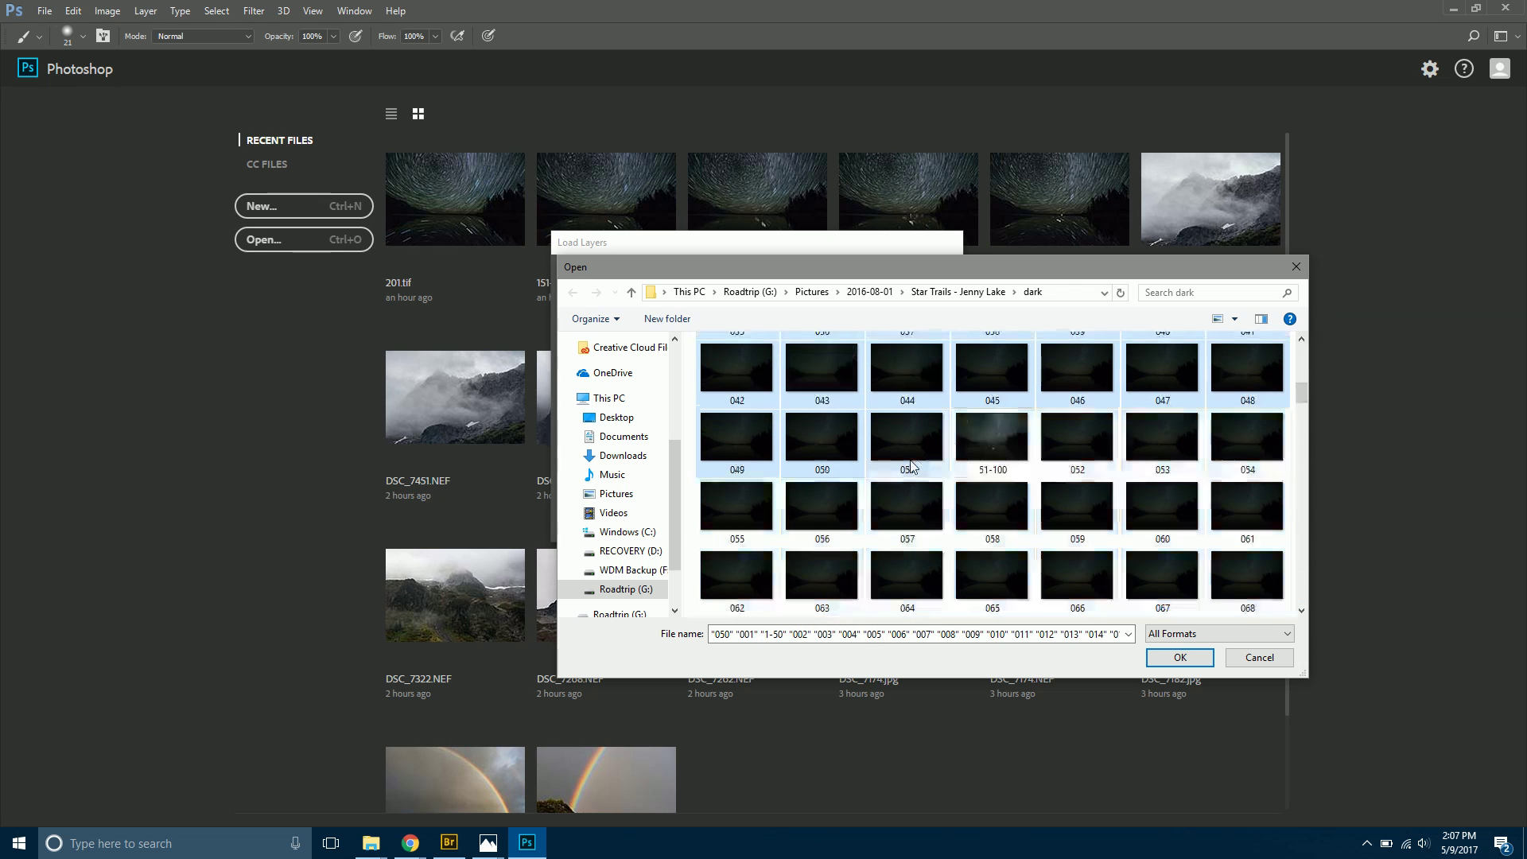
drag(804, 437, 920, 465)
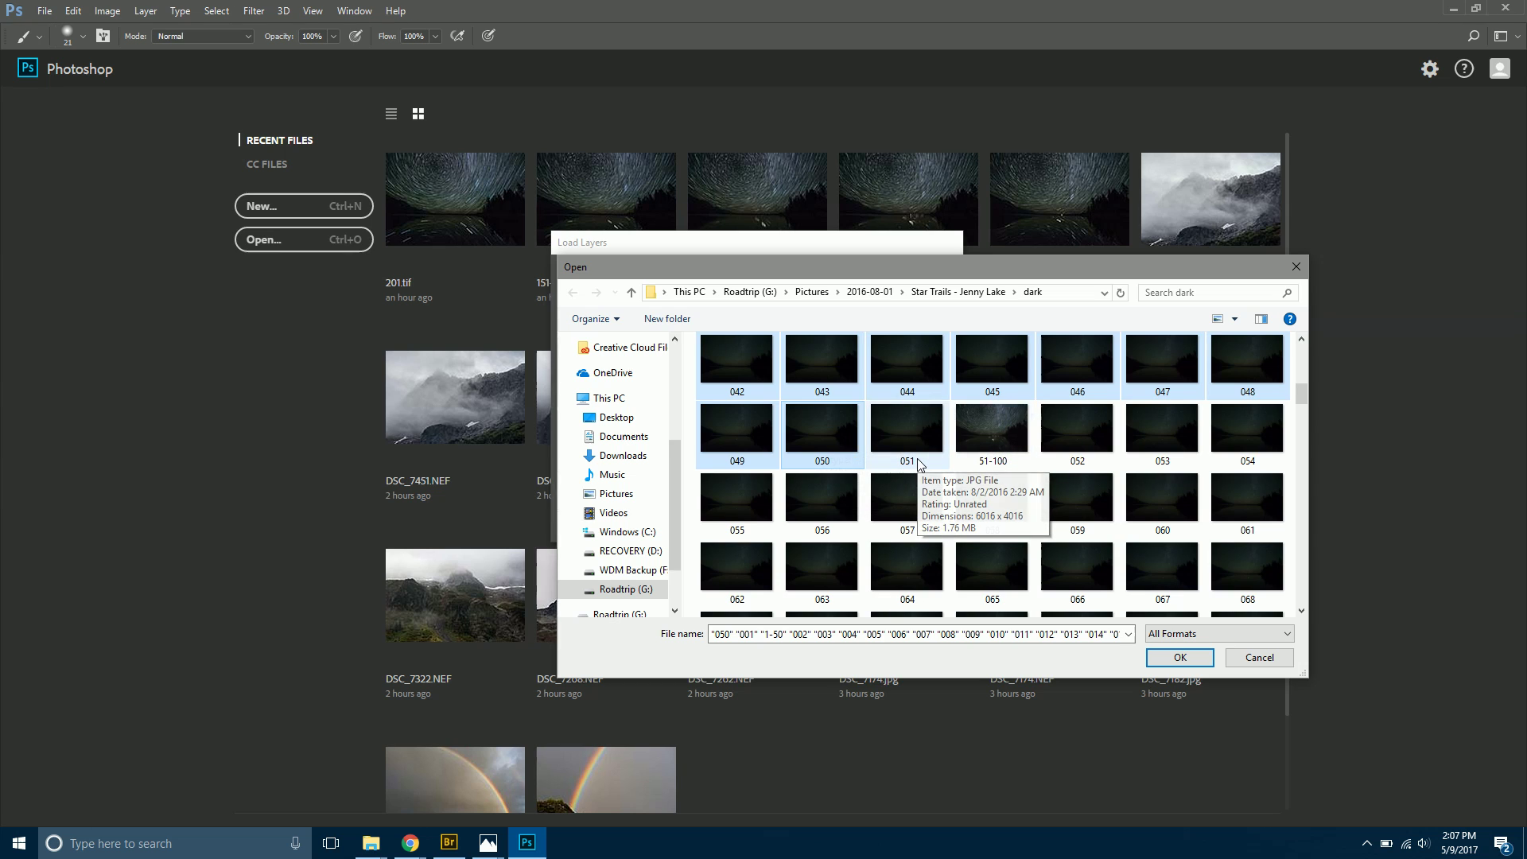
key(ctrl+a)
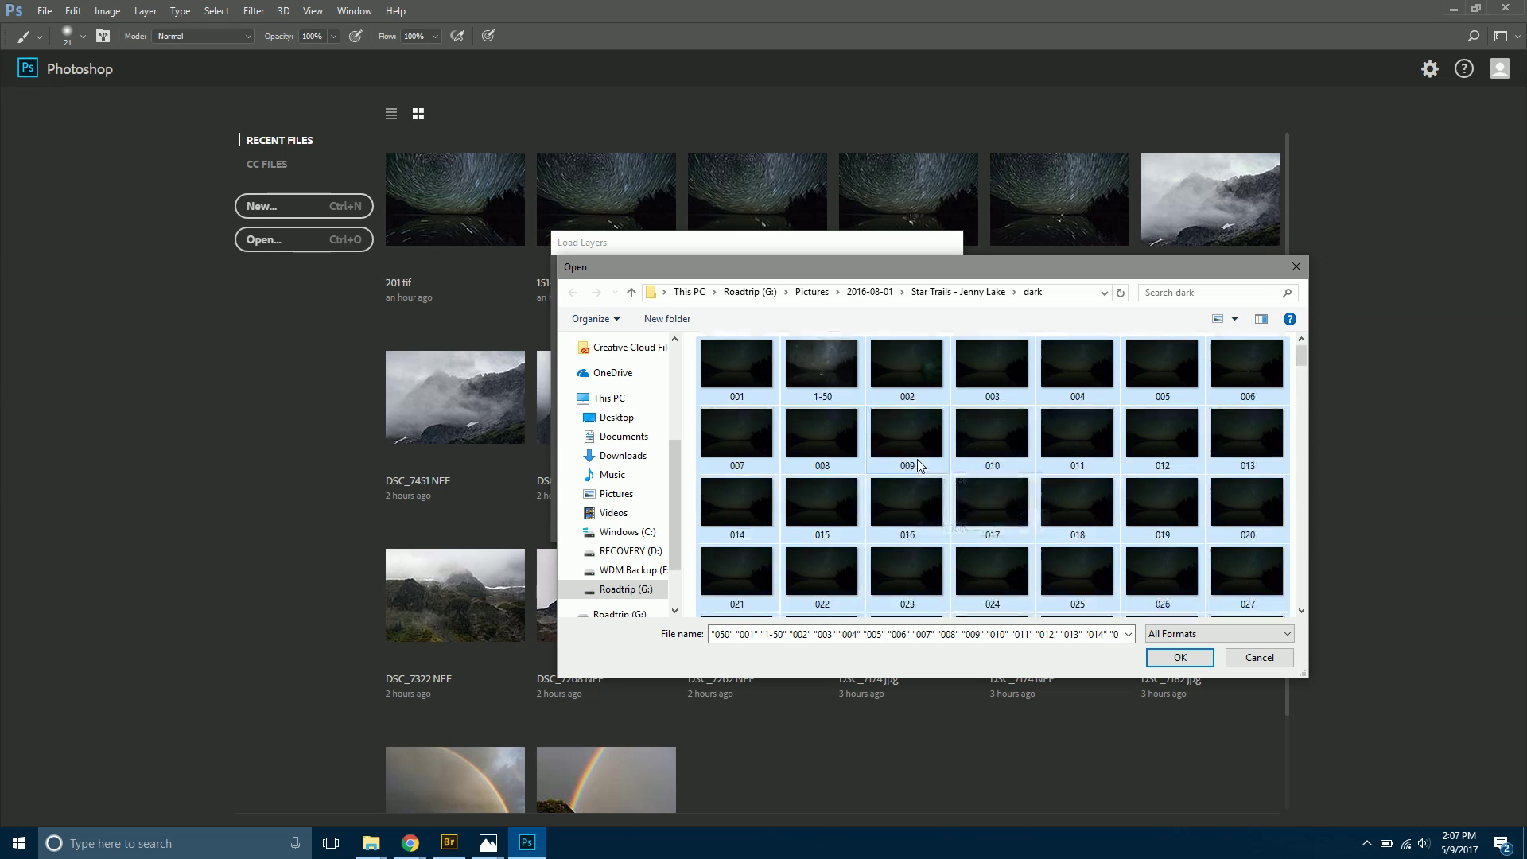
scroll(1001, 547, up, 3)
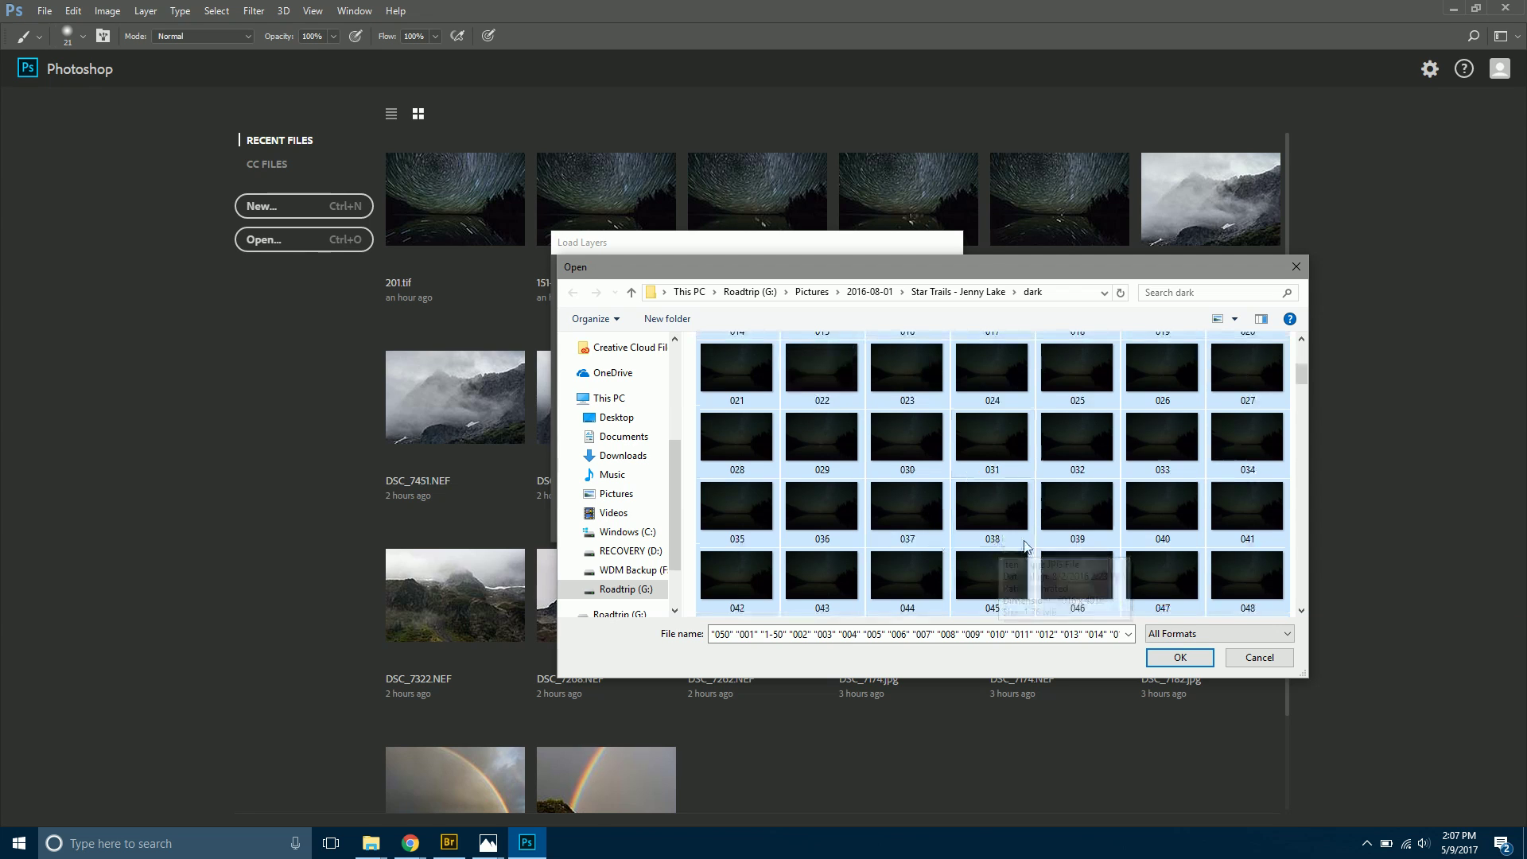
scroll(968, 456, down, 3)
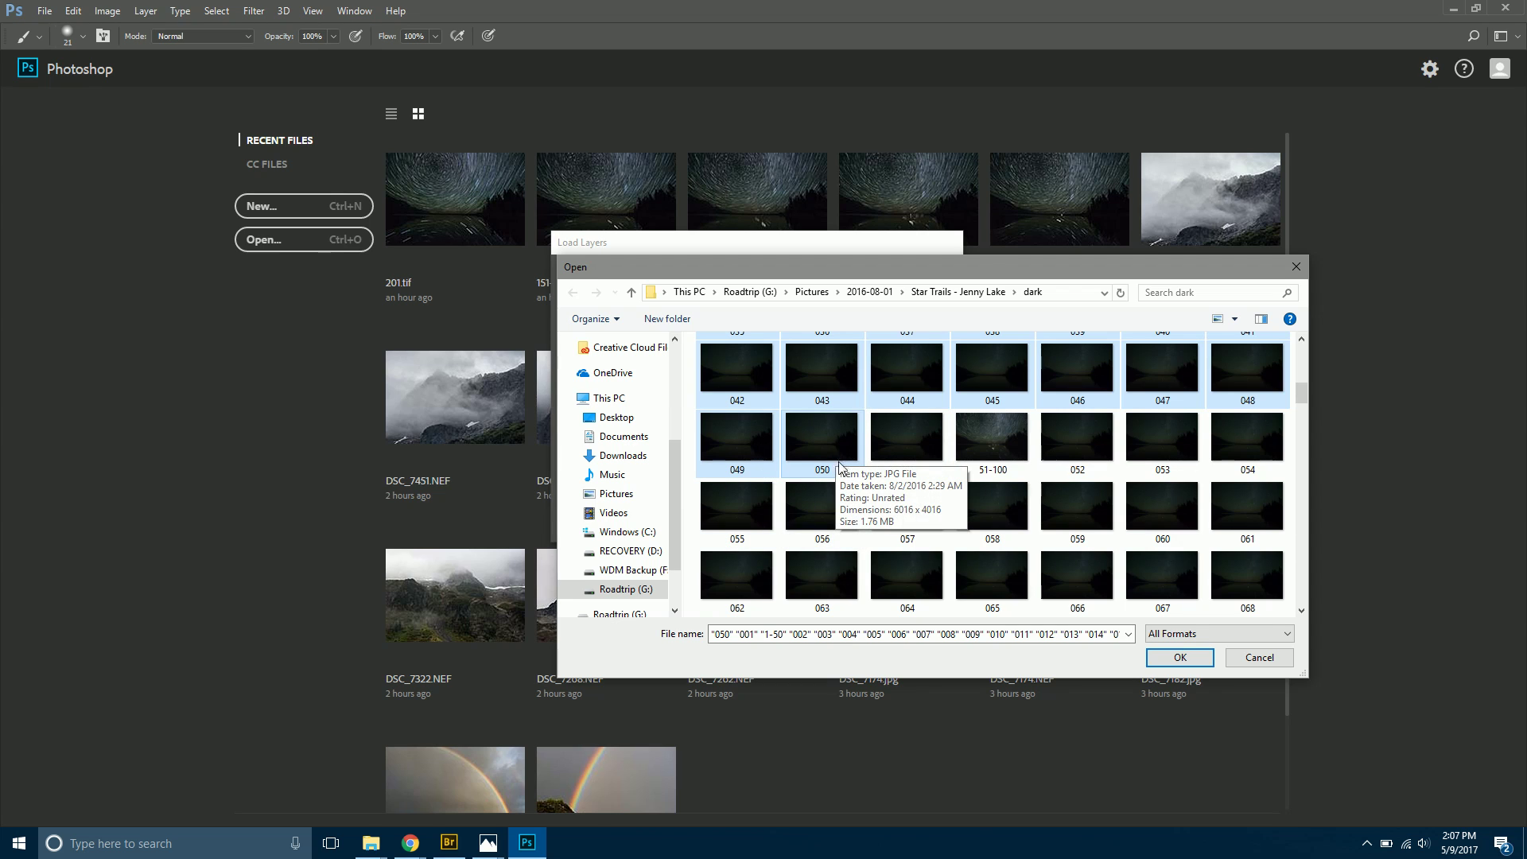
scroll(809, 437, up, 6)
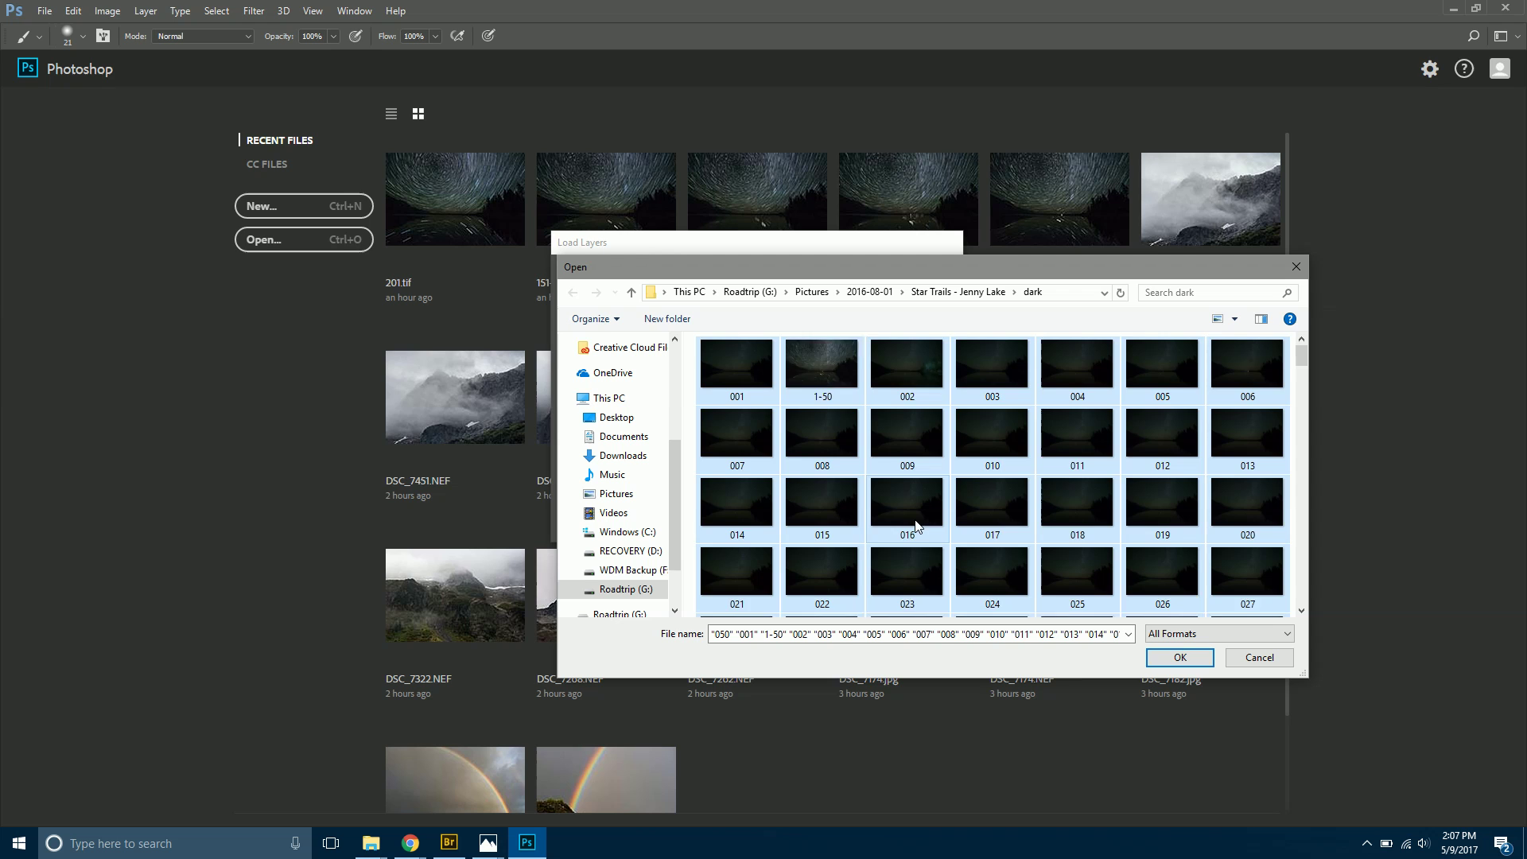
ctrl+click(841, 386)
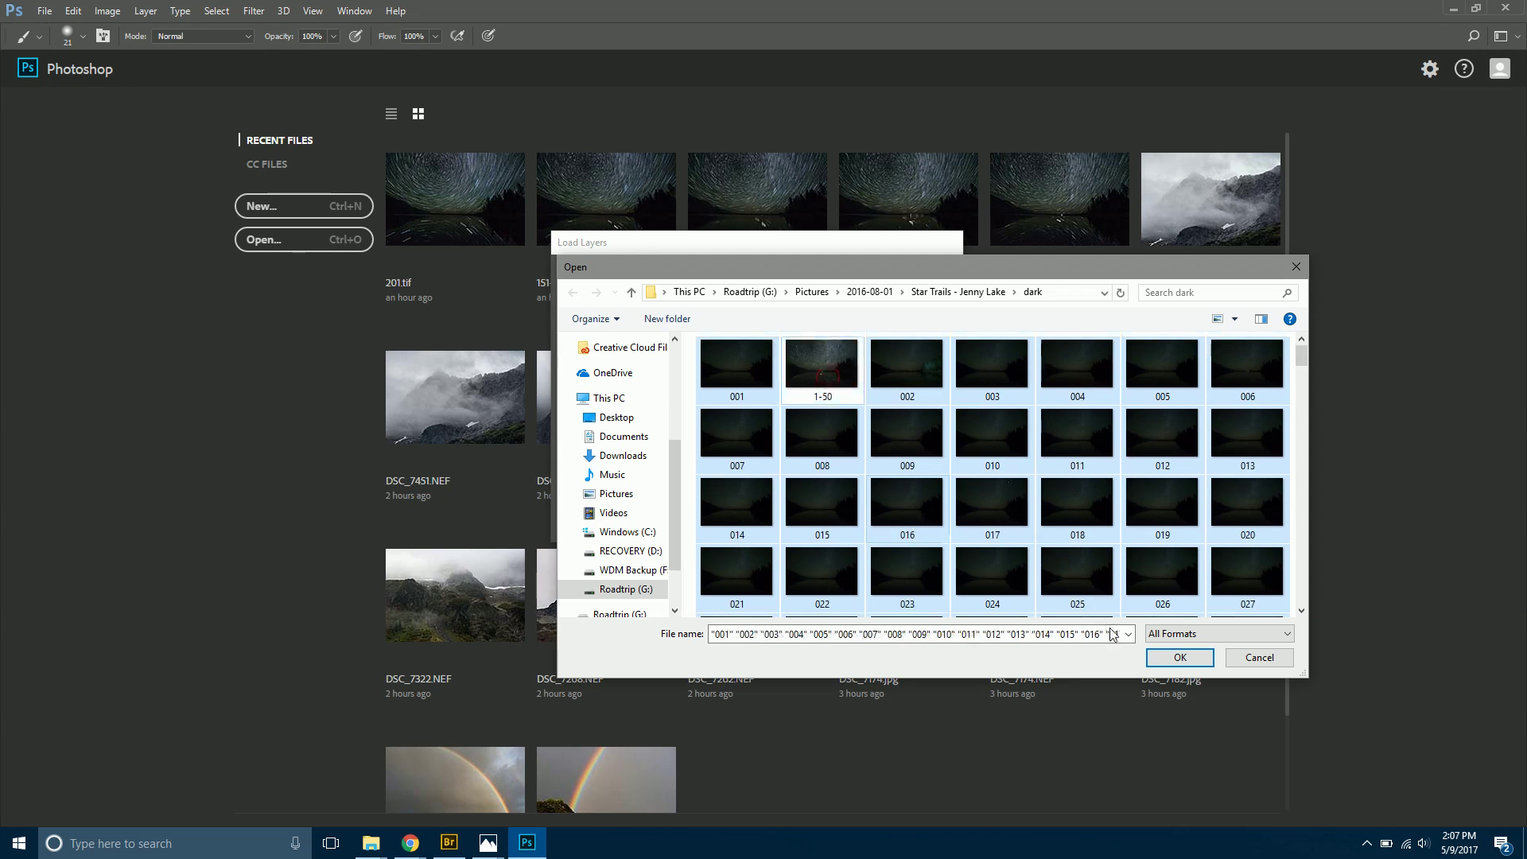
click(1179, 656)
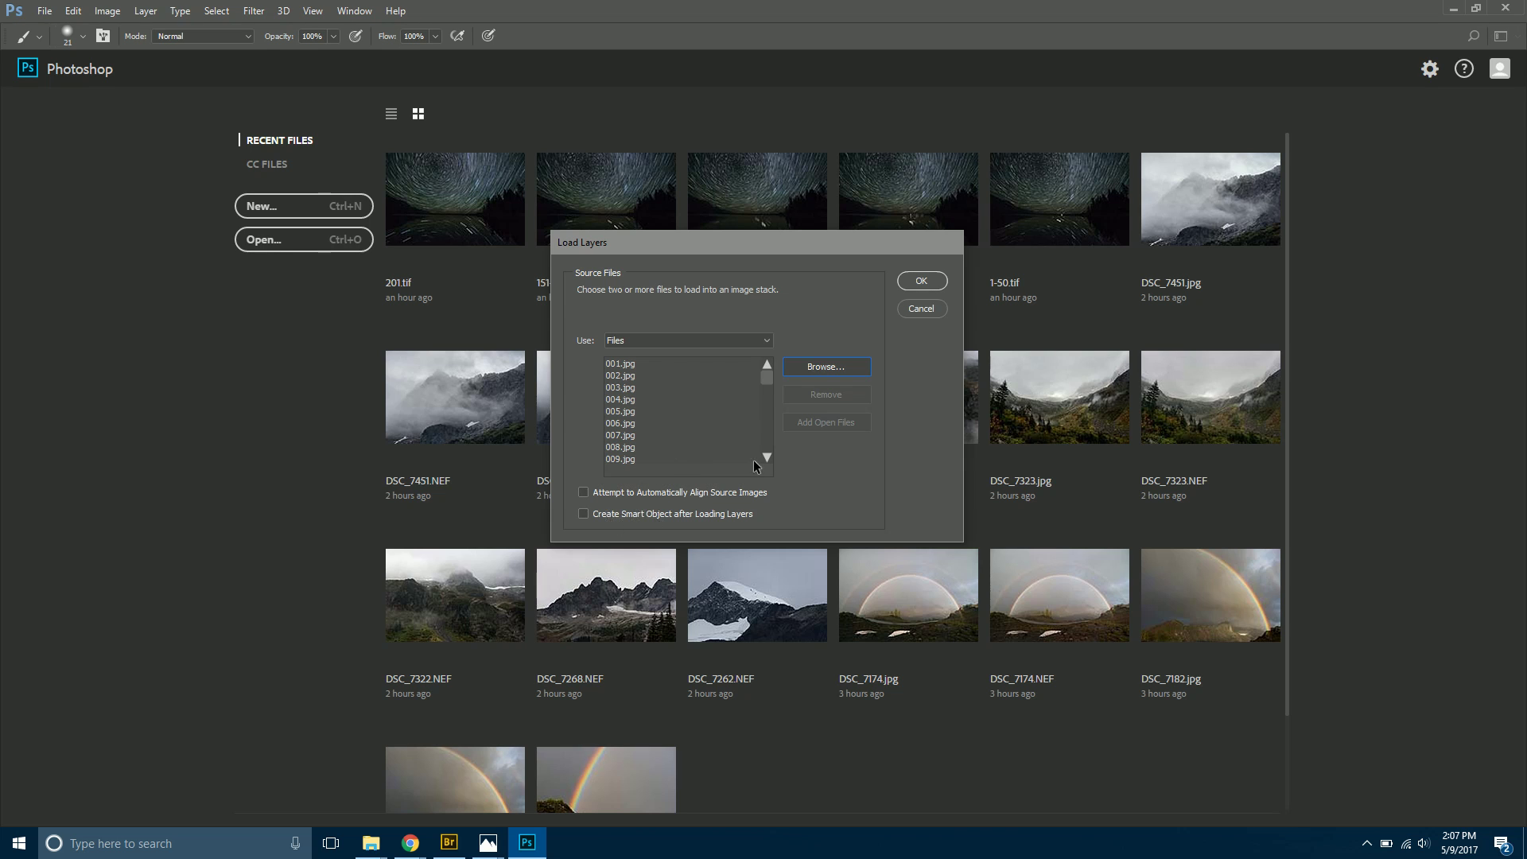
Stack the chosen JPEG frames as layers in a new Untitled1 document.
click(920, 282)
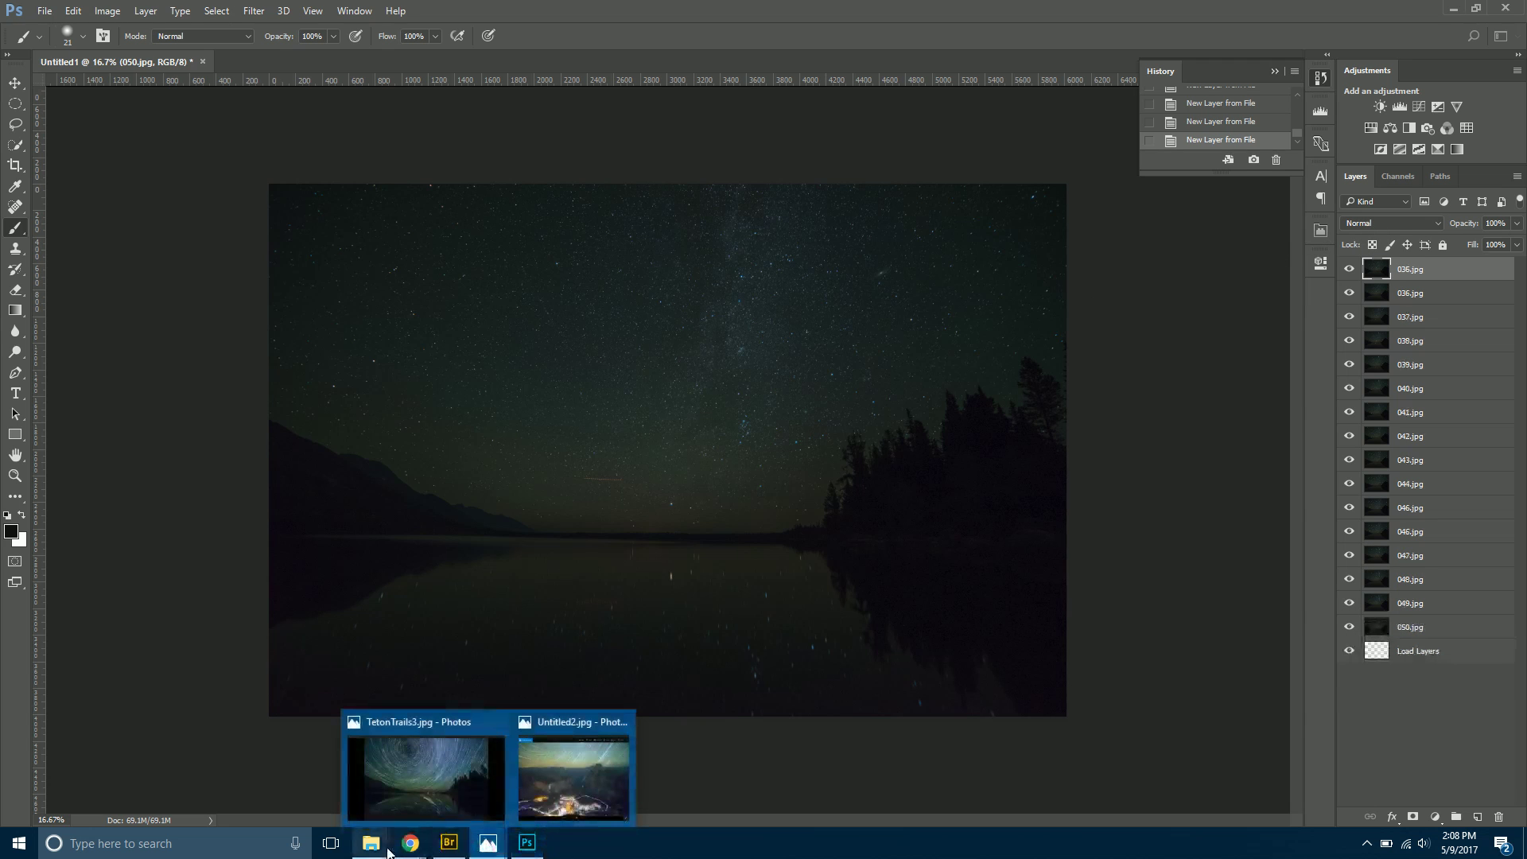
Bring the Star Trails - Jenny Lake Explorer window forward and open its JPEG folder.
mouse_move(389, 849)
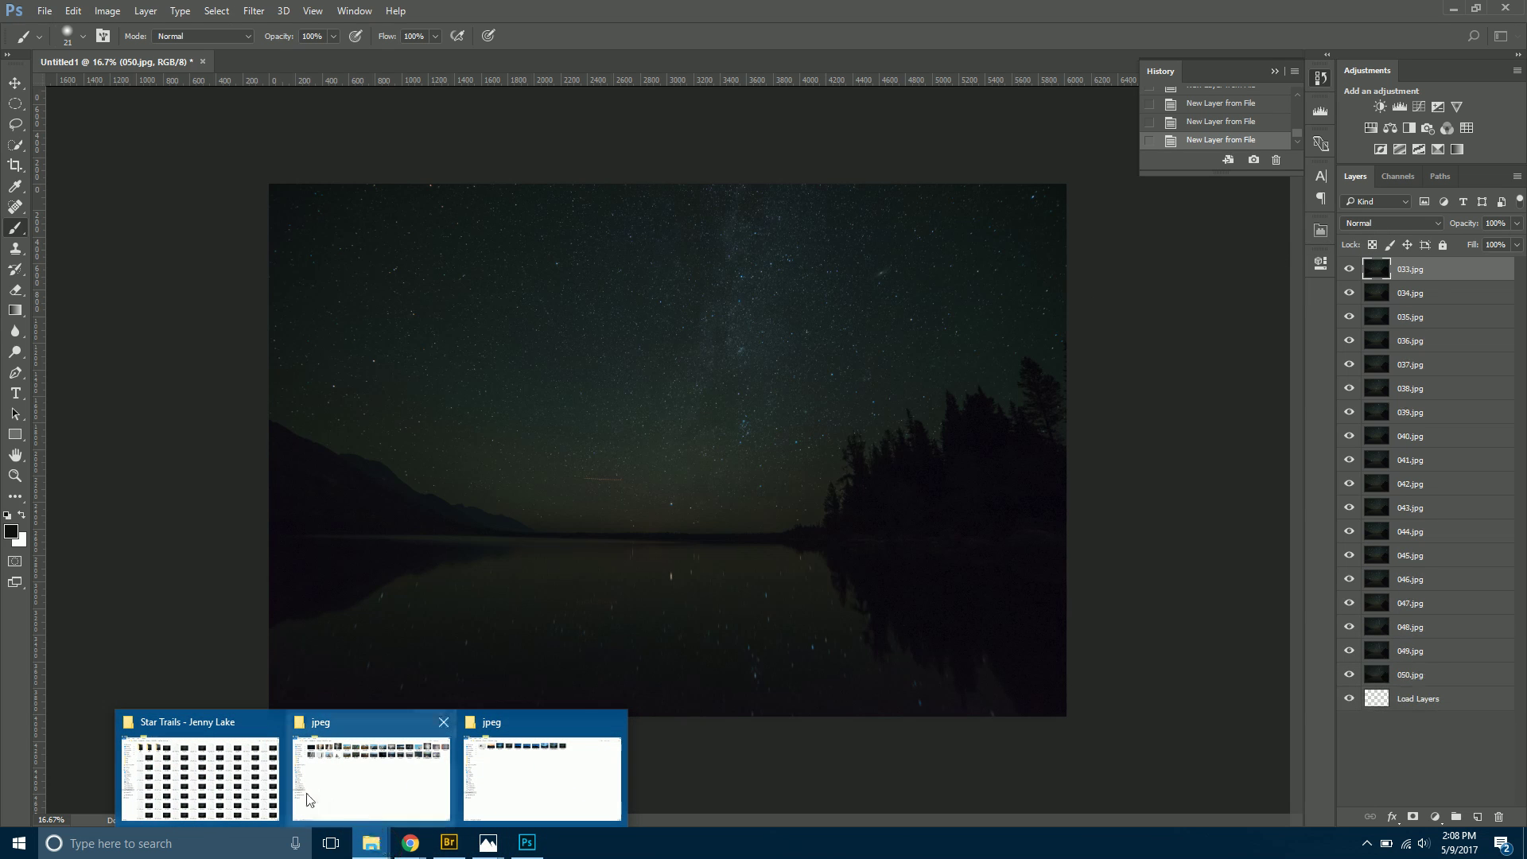
click(272, 766)
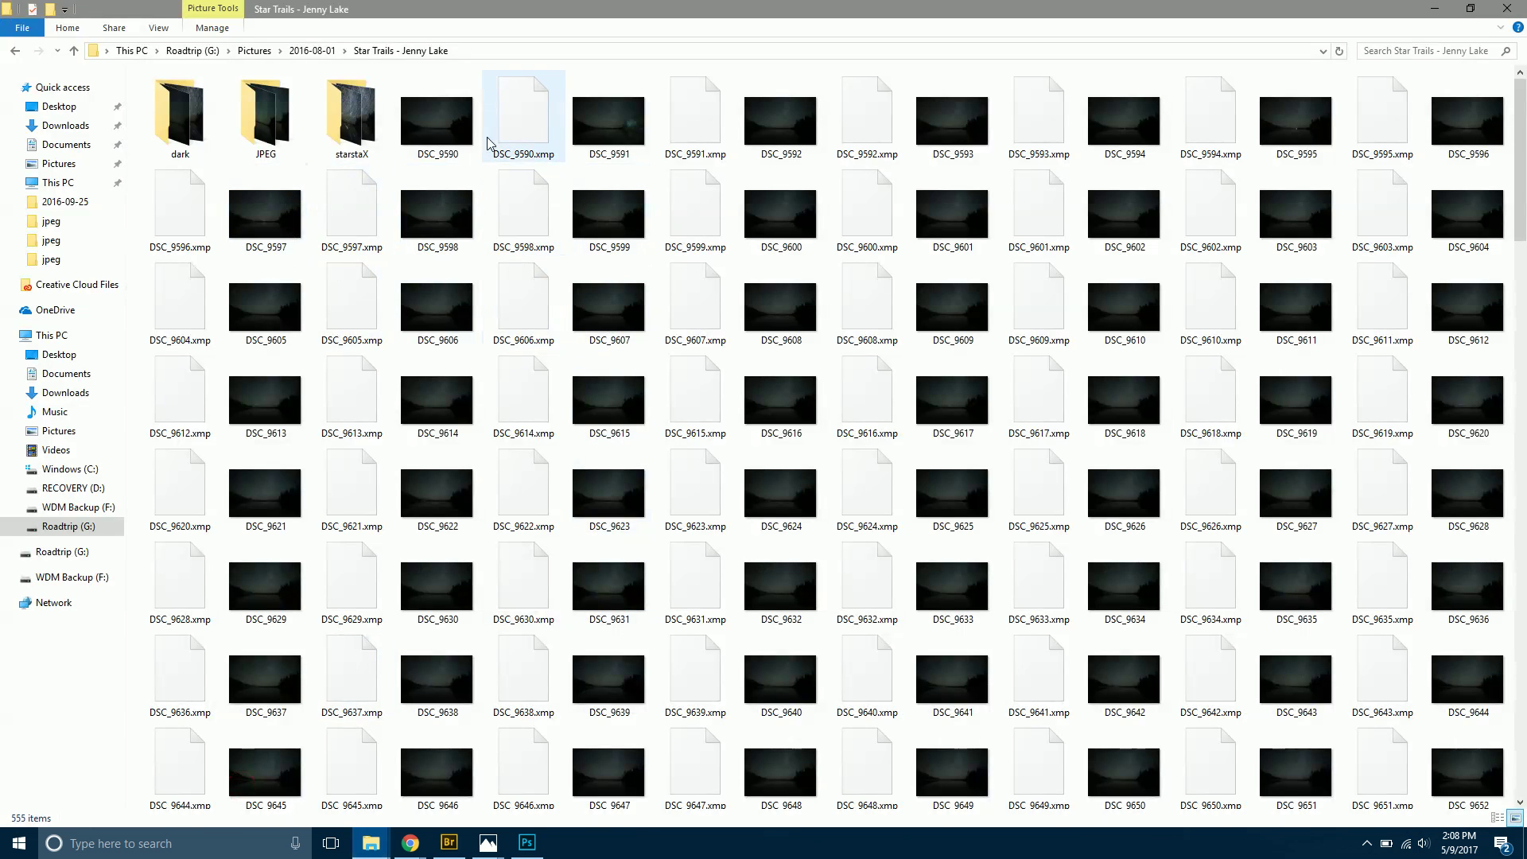
click(250, 120)
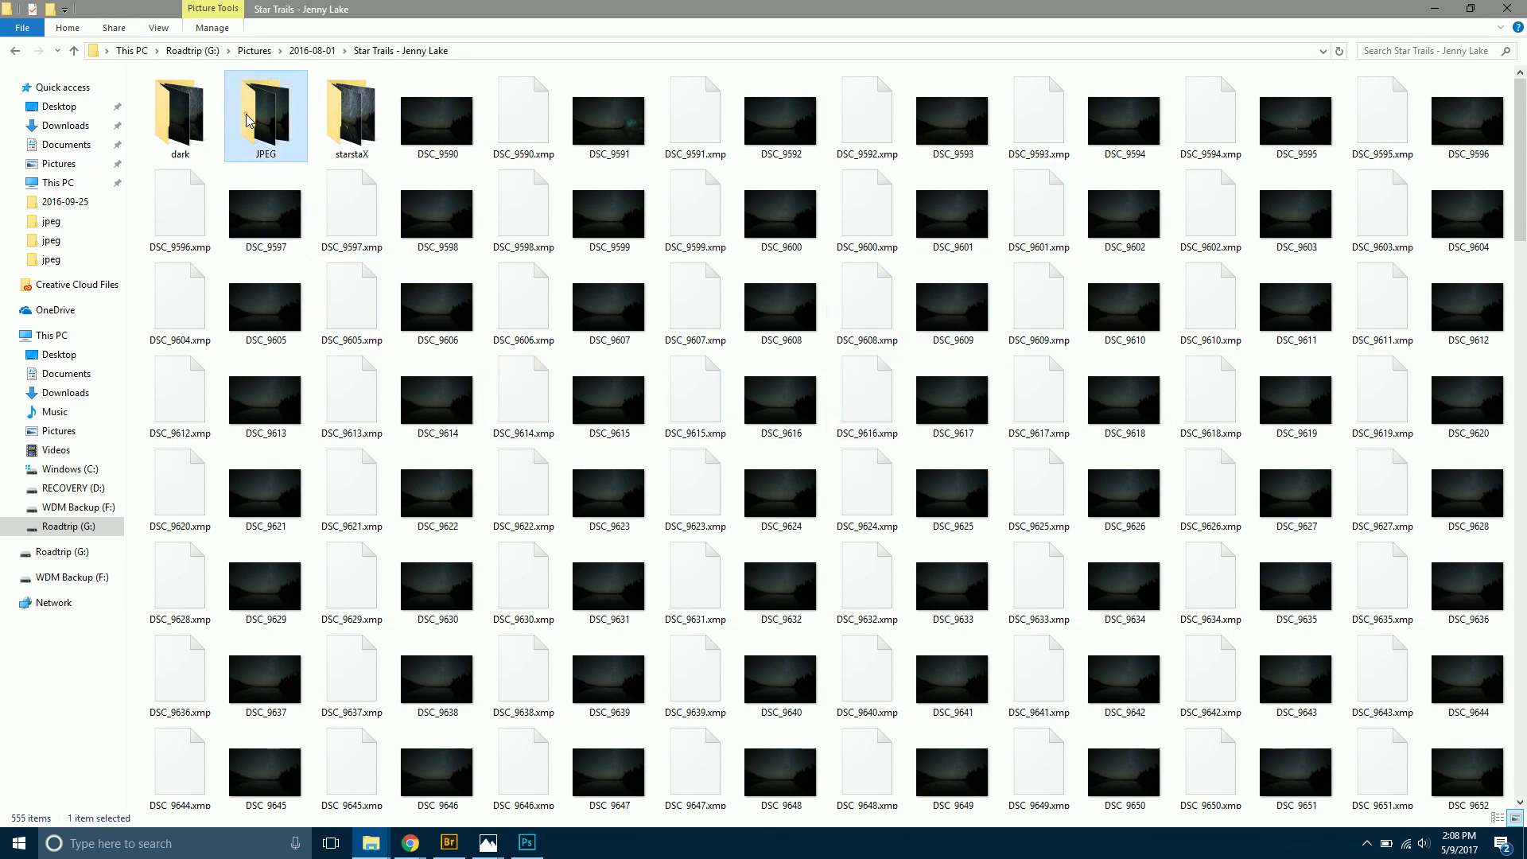
double_click(249, 120)
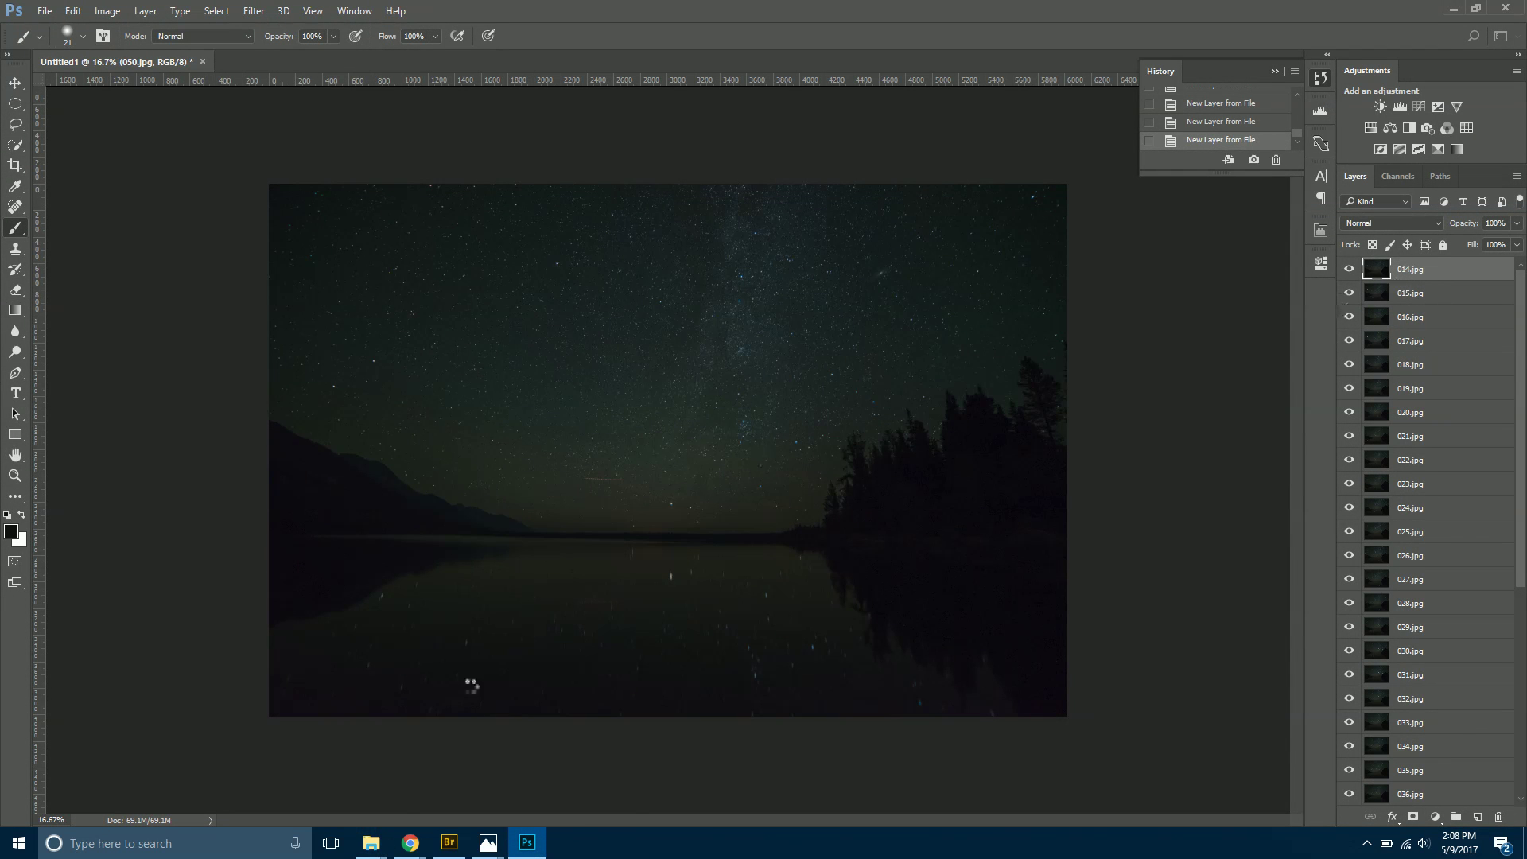
Open frame 003.jpg from the JPEG folder in Windows Photos.
mouse_move(371, 843)
click(213, 777)
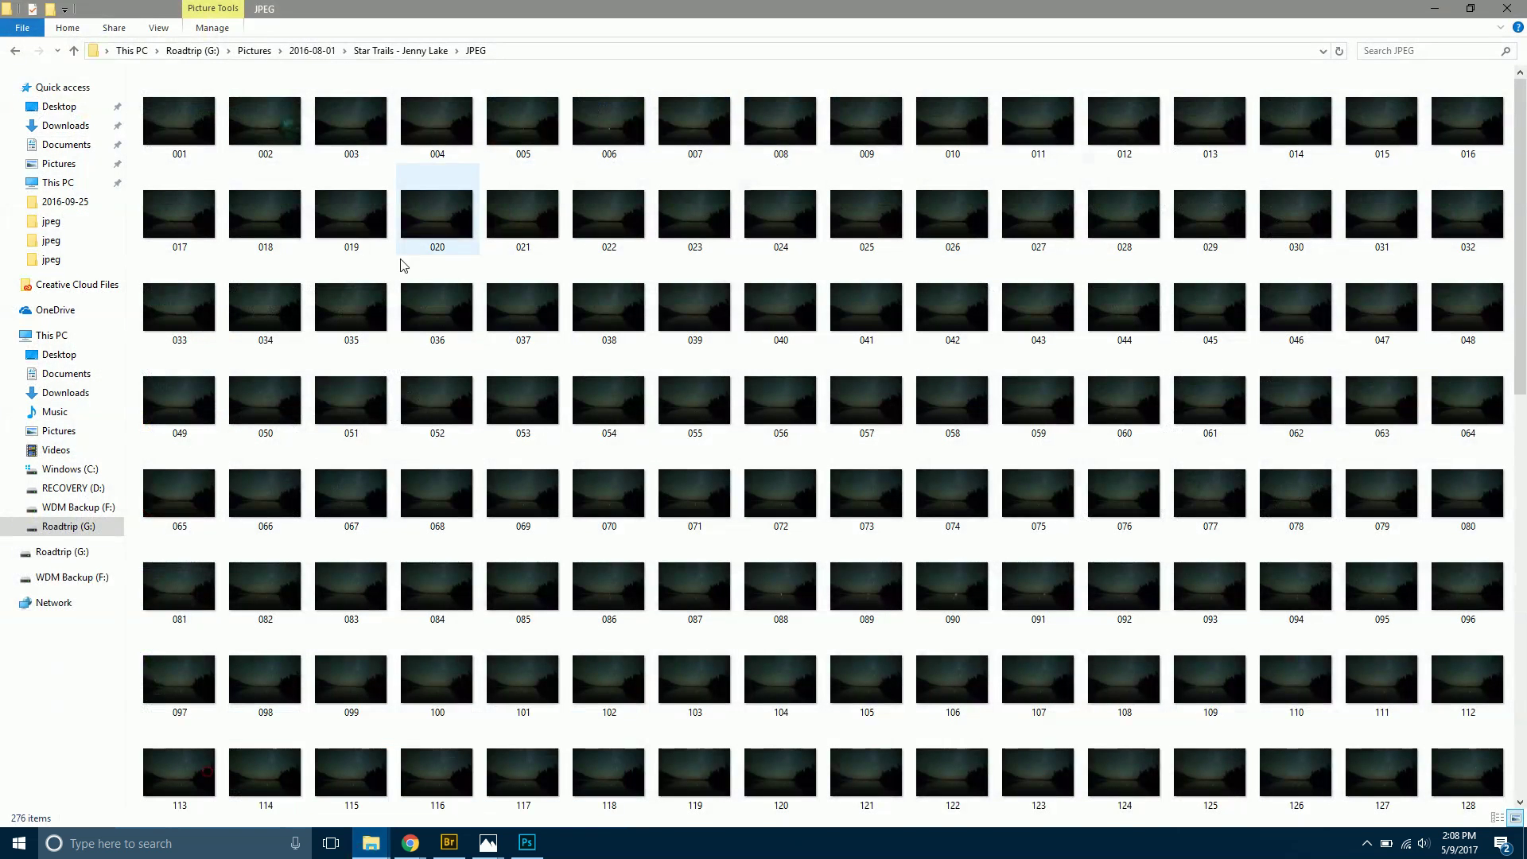
double_click(344, 147)
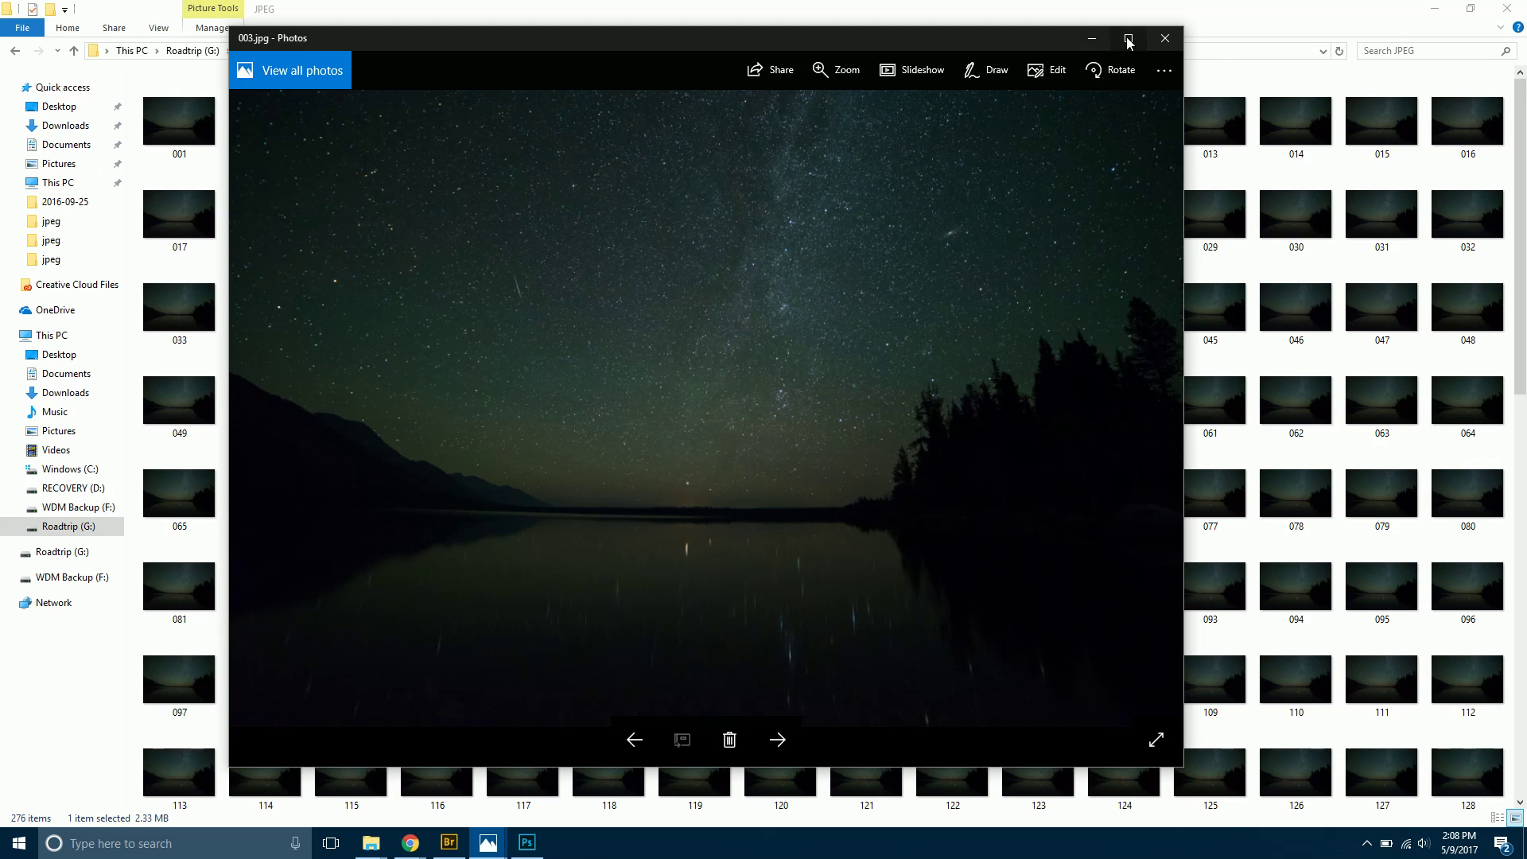
View the night-sky frames full screen in Photos, stopping on 032.jpg, then return to Photoshop.
click(1128, 38)
key(Right)
key(Right)
key(Right)
key(Right)
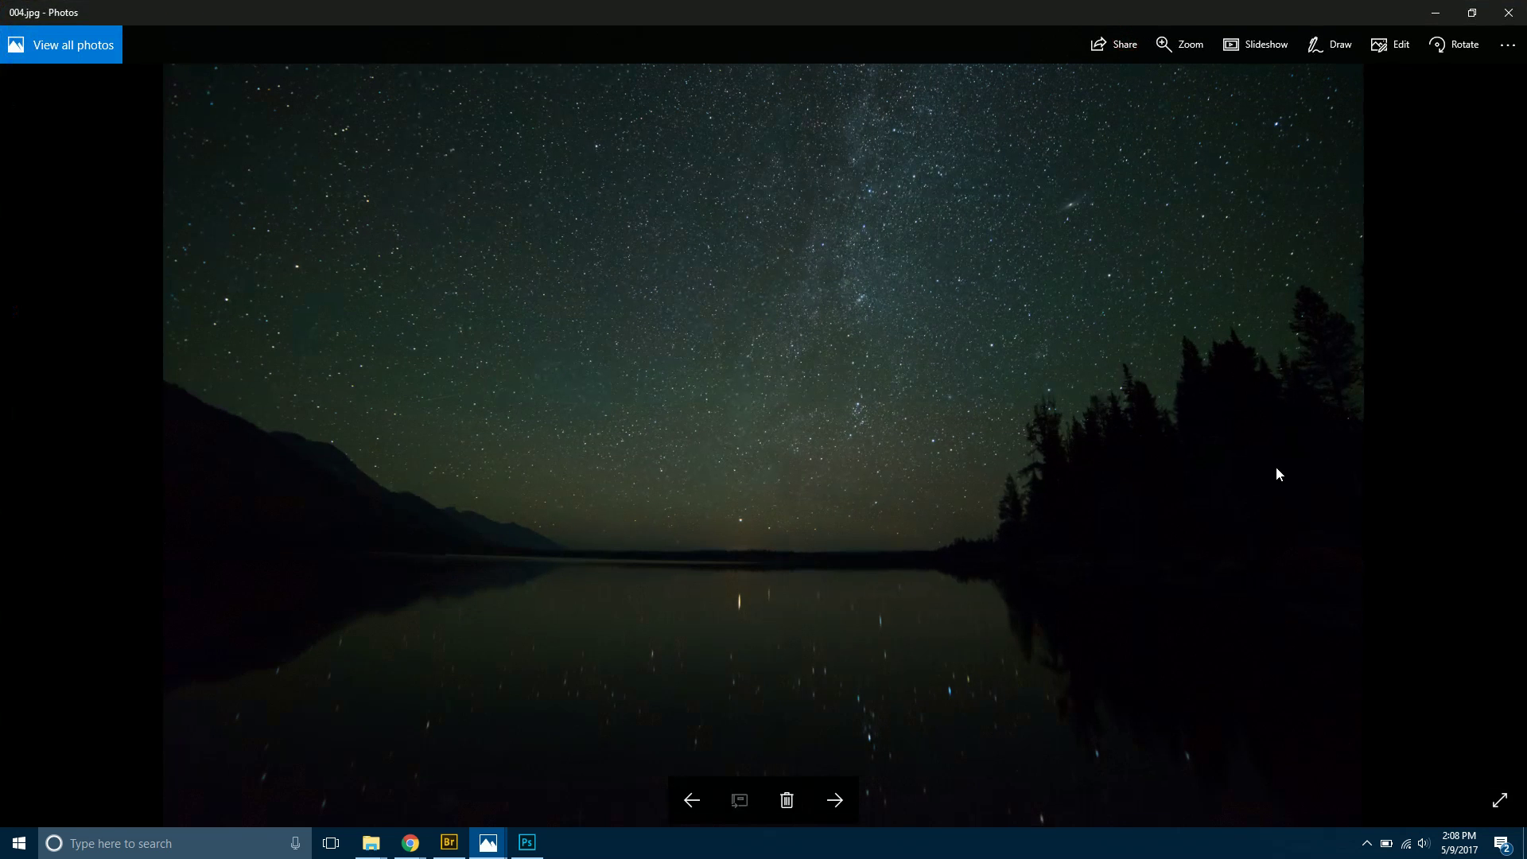
key(Right)
key(Right)
key(Right)
key(Right)
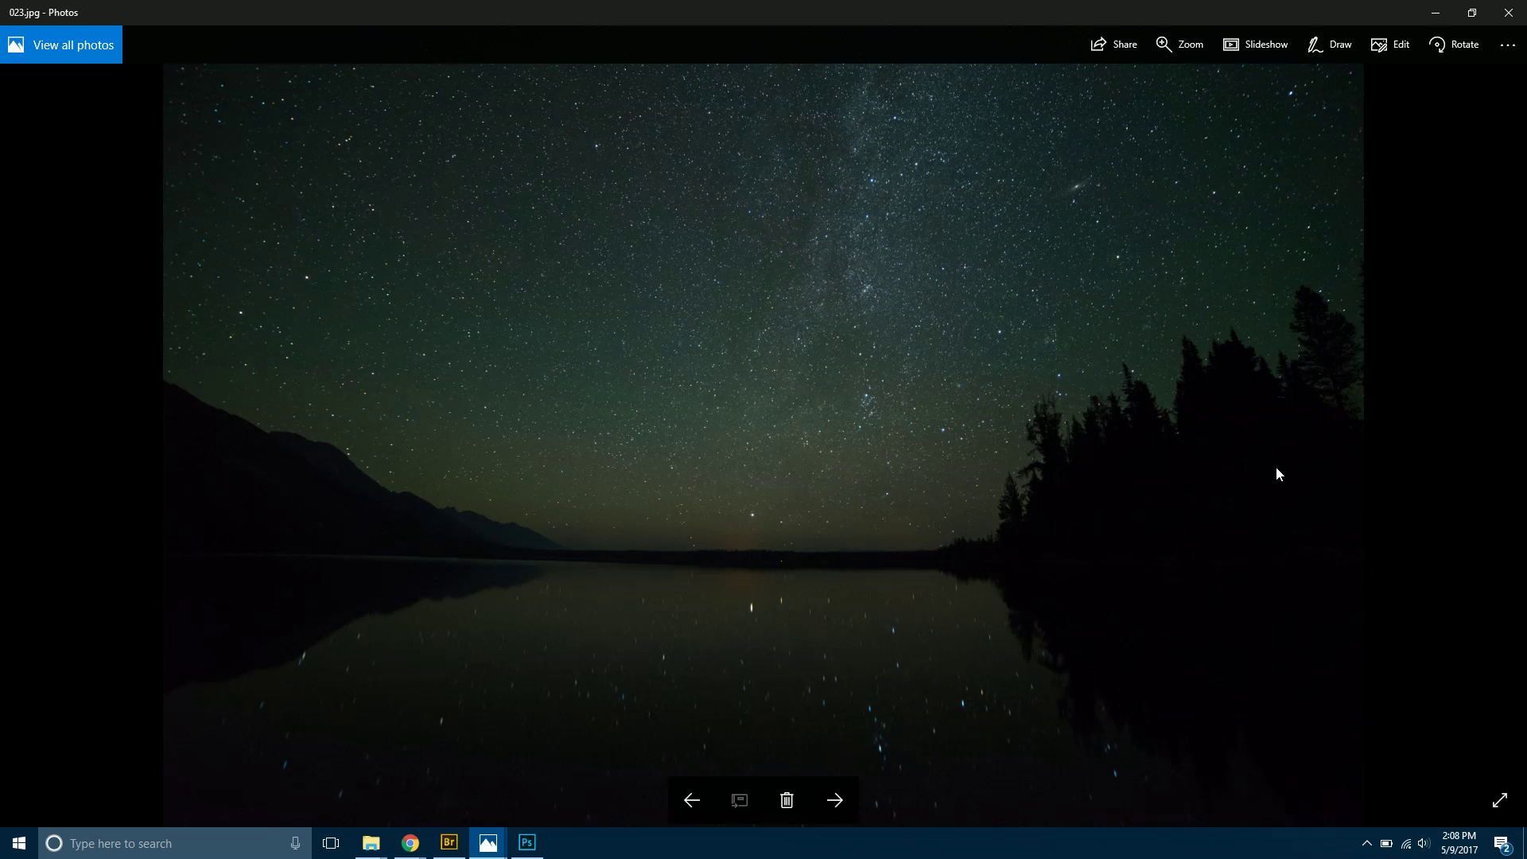
key(Right)
key(Right)
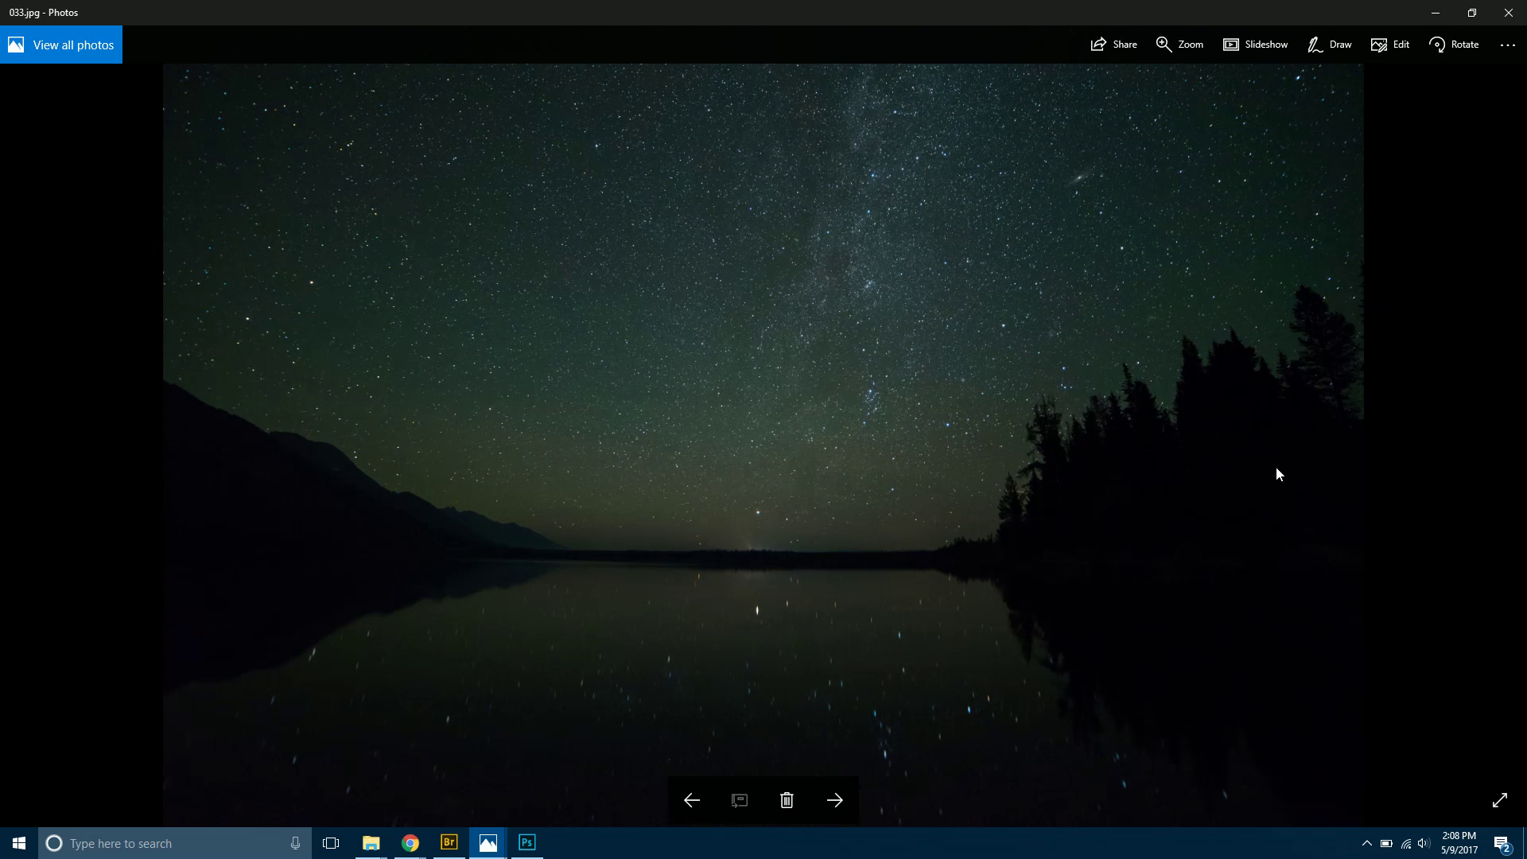
key(Right)
key(Right)
key(Right)
key(Right)
key(Right)
key(Right)
key(Right)
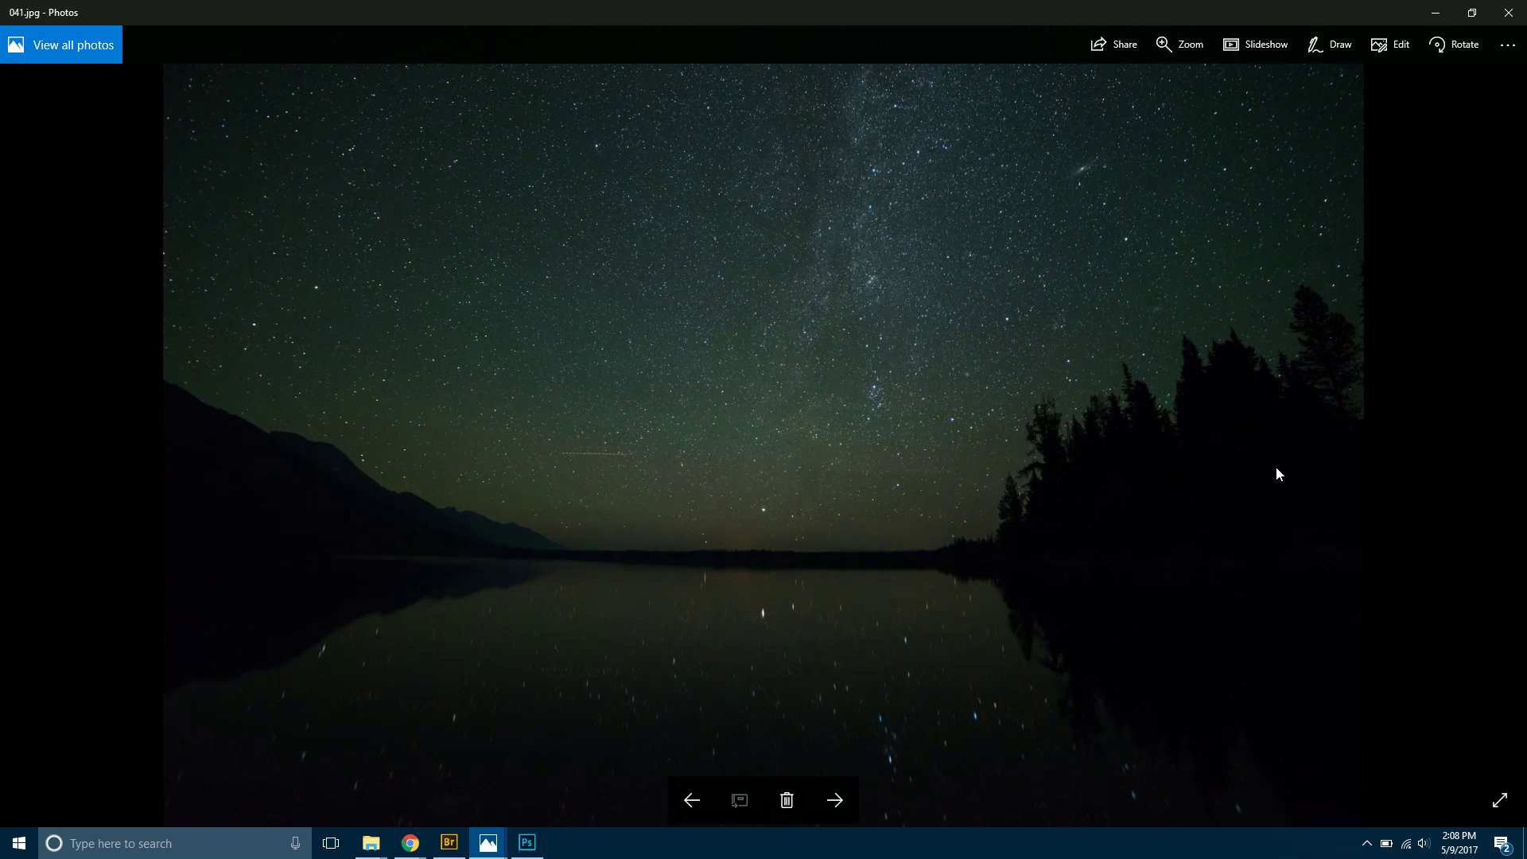
key(Left)
key(Left)
key(Left)
key(Left)
key(Left)
key(Left)
key(Left)
key(Left)
key(Left)
key(Left)
key(Left)
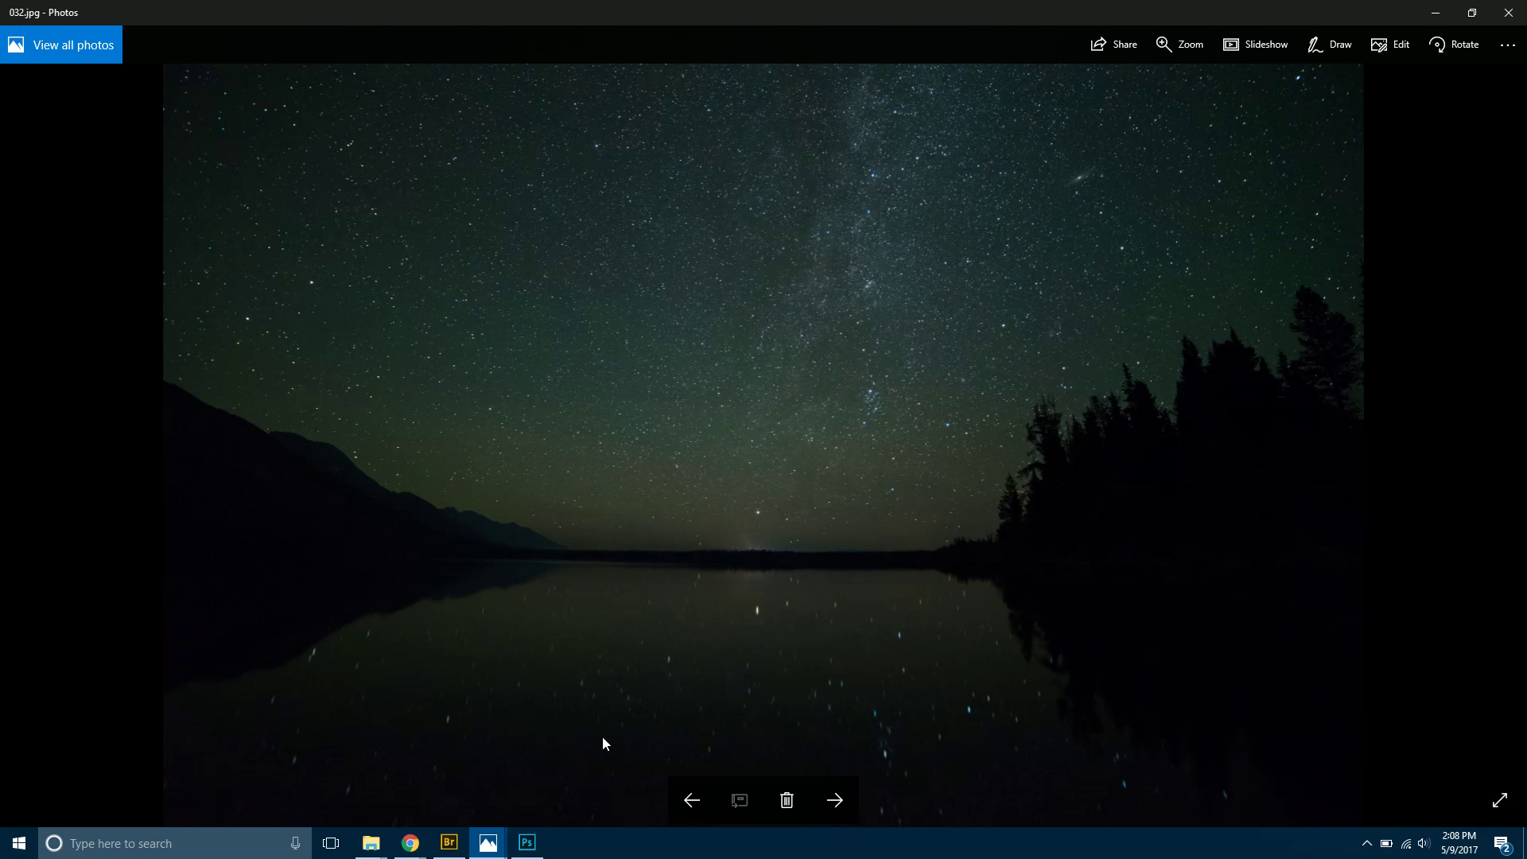
key(alt+Tab)
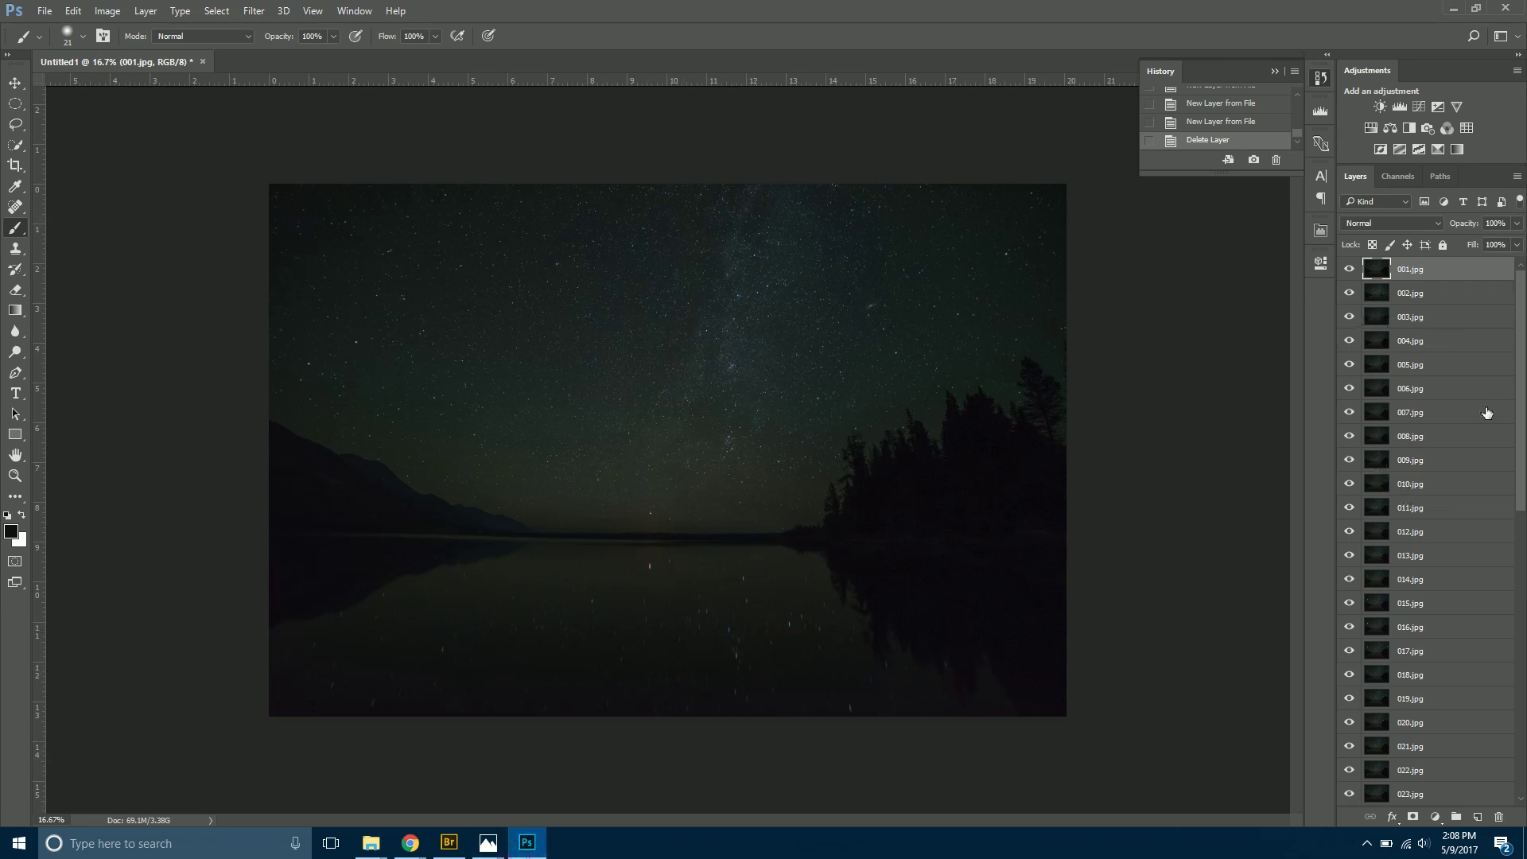
Select every frame layer through 050.jpg, set their blend mode to Lighten, then select 001.jpg.
scroll(1521, 376, down, 9)
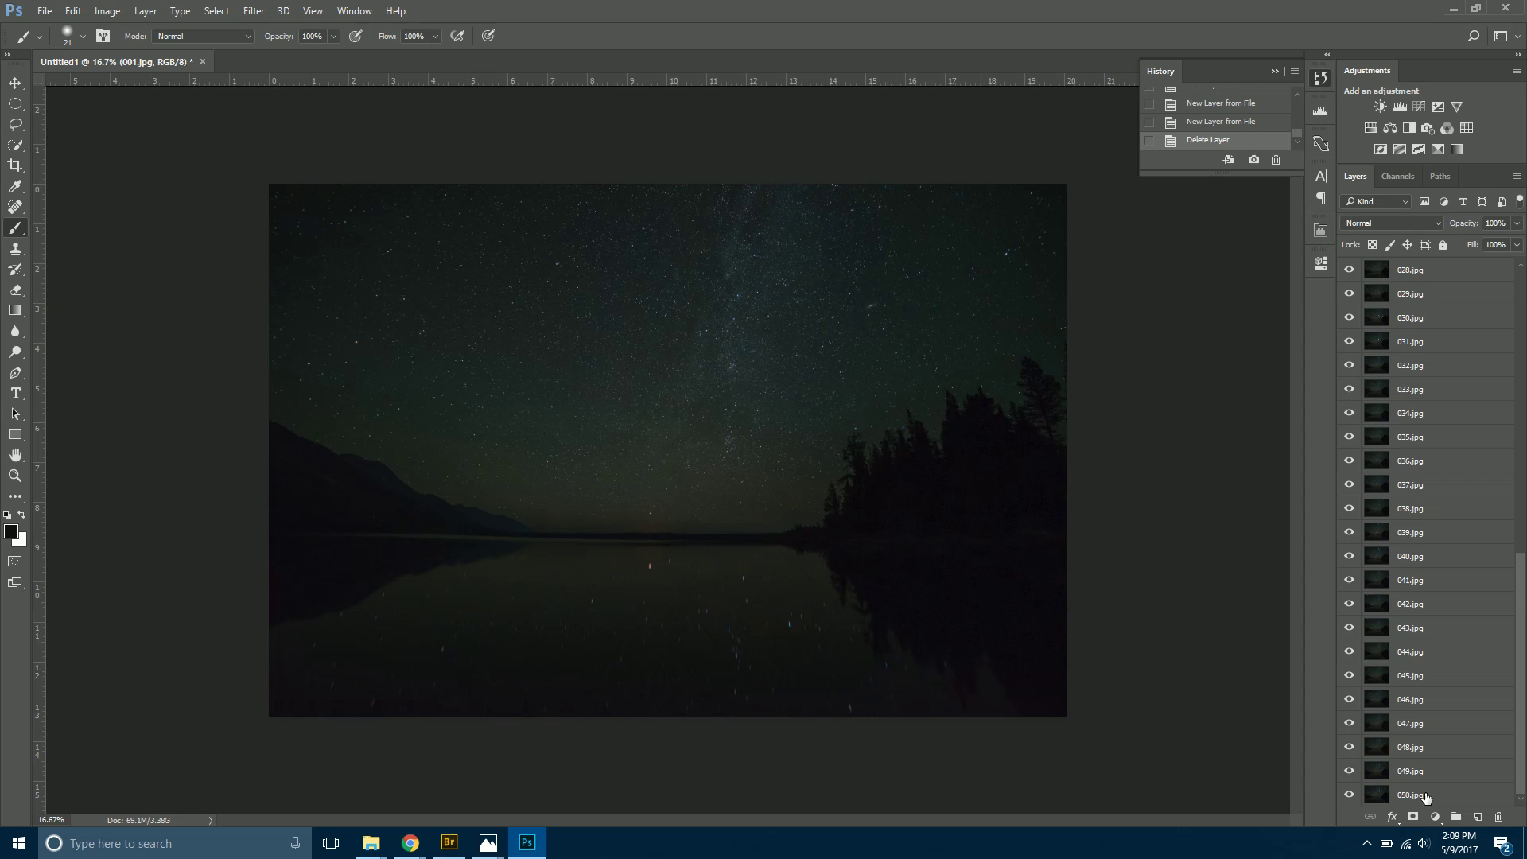
shift+click(1425, 798)
scroll(1522, 288, up, 9)
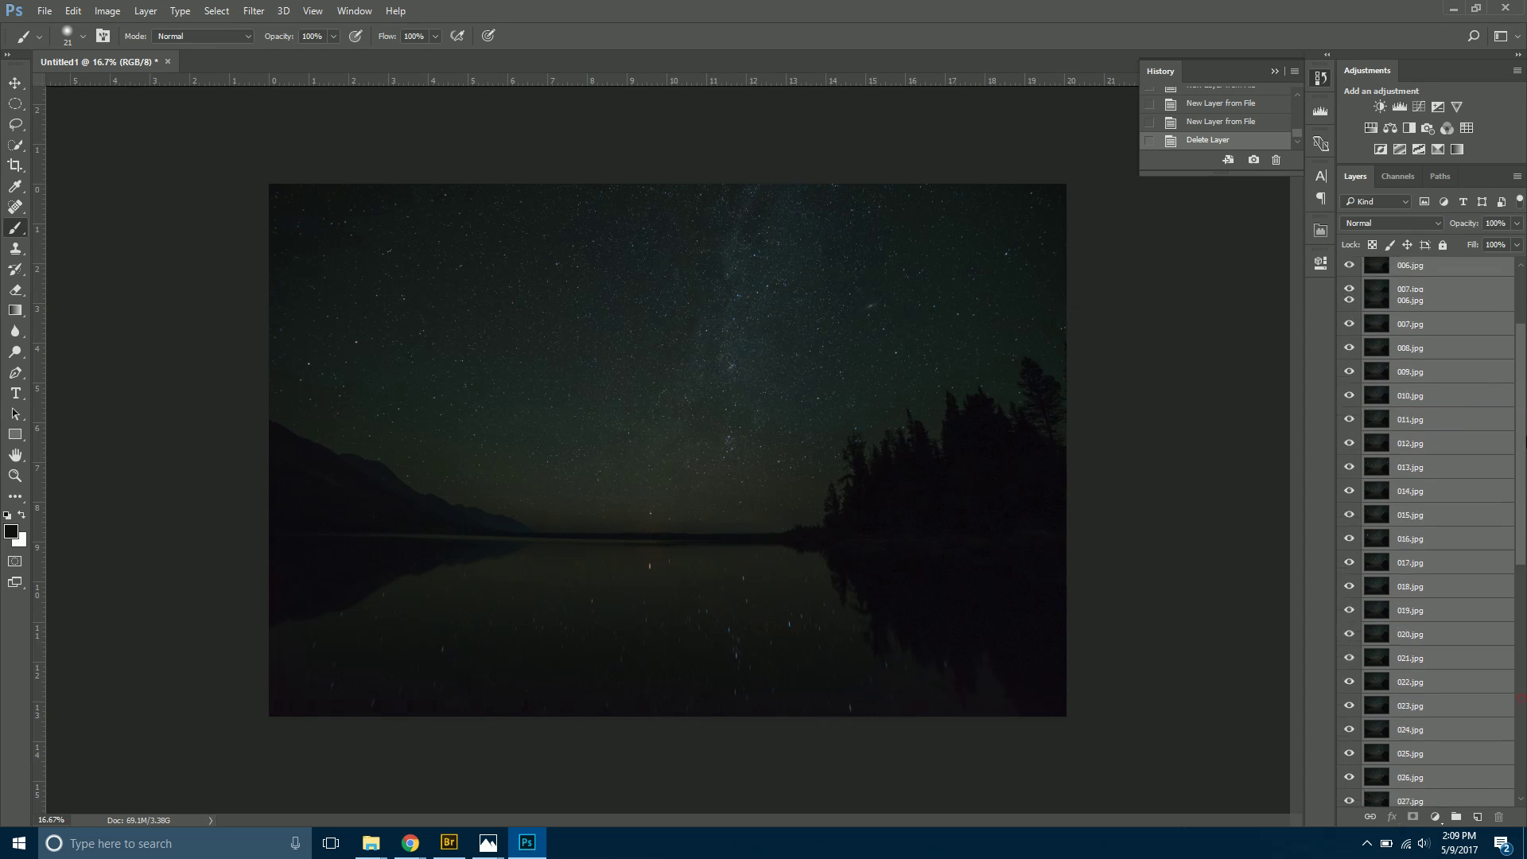
click(1374, 222)
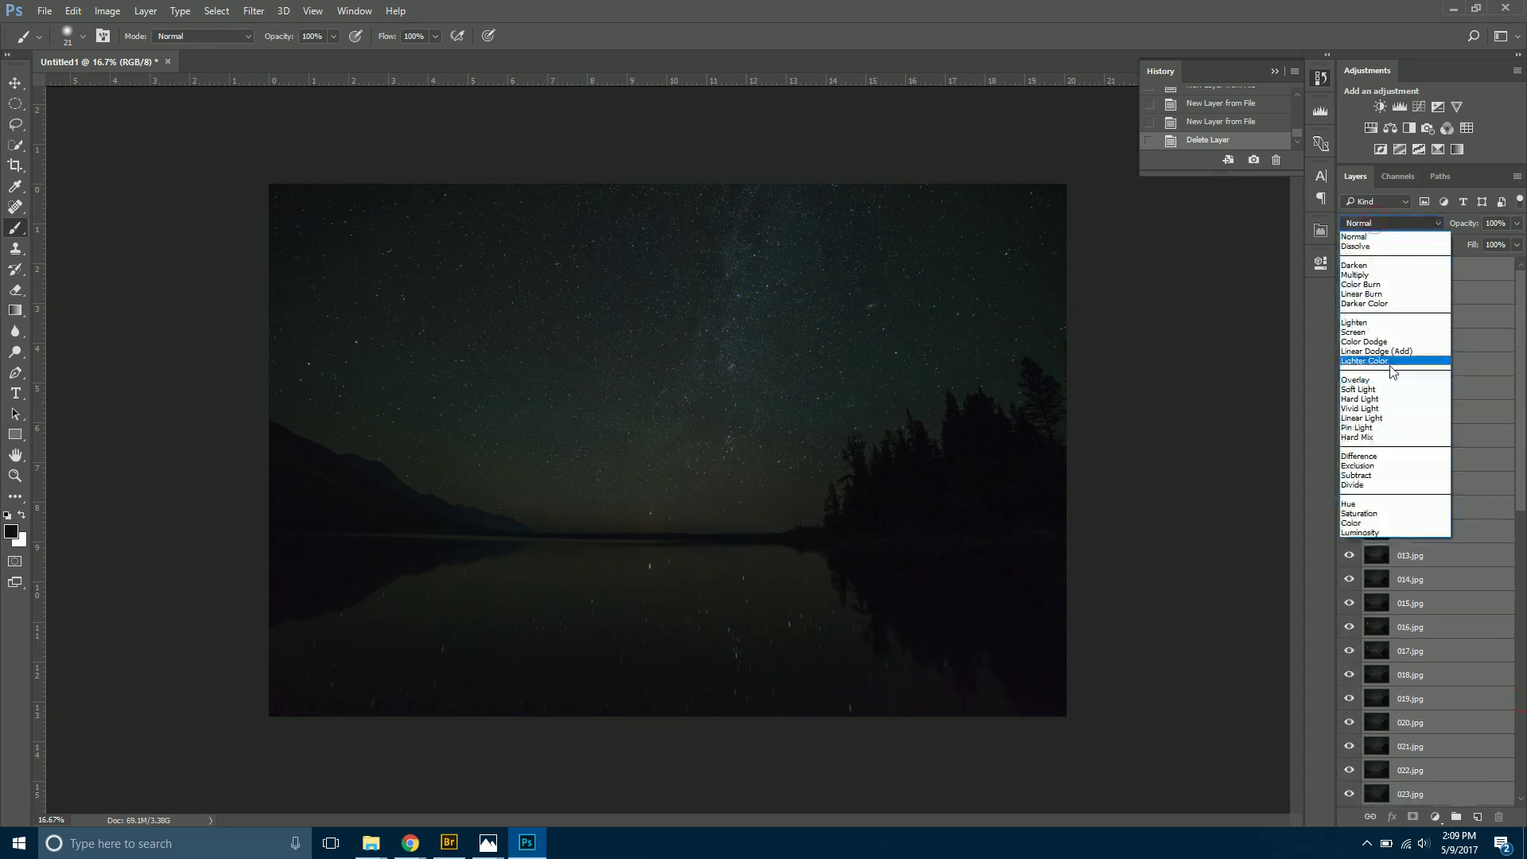
click(1378, 324)
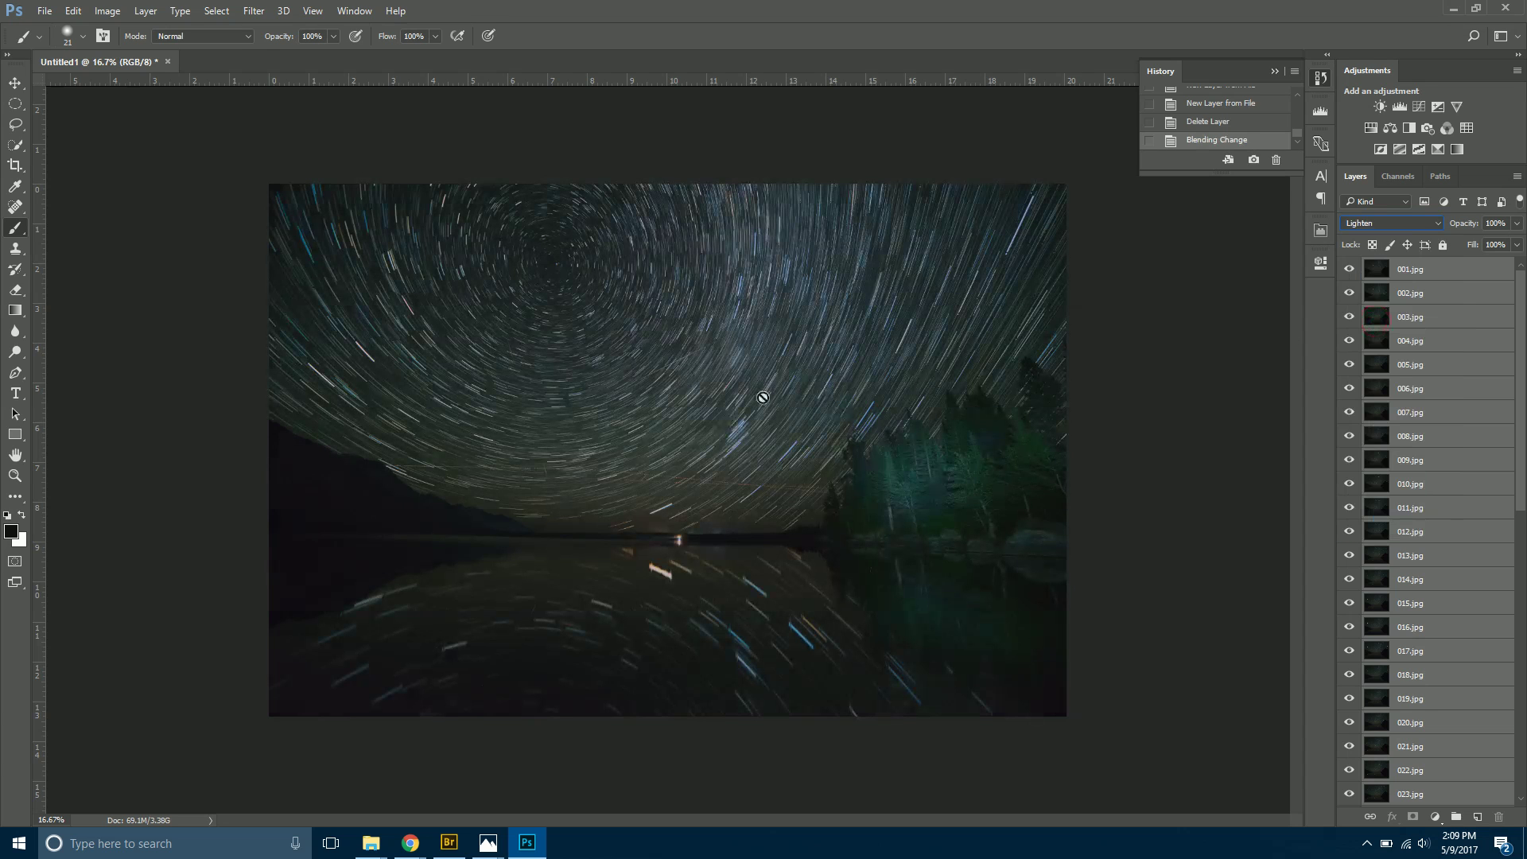
click(1447, 271)
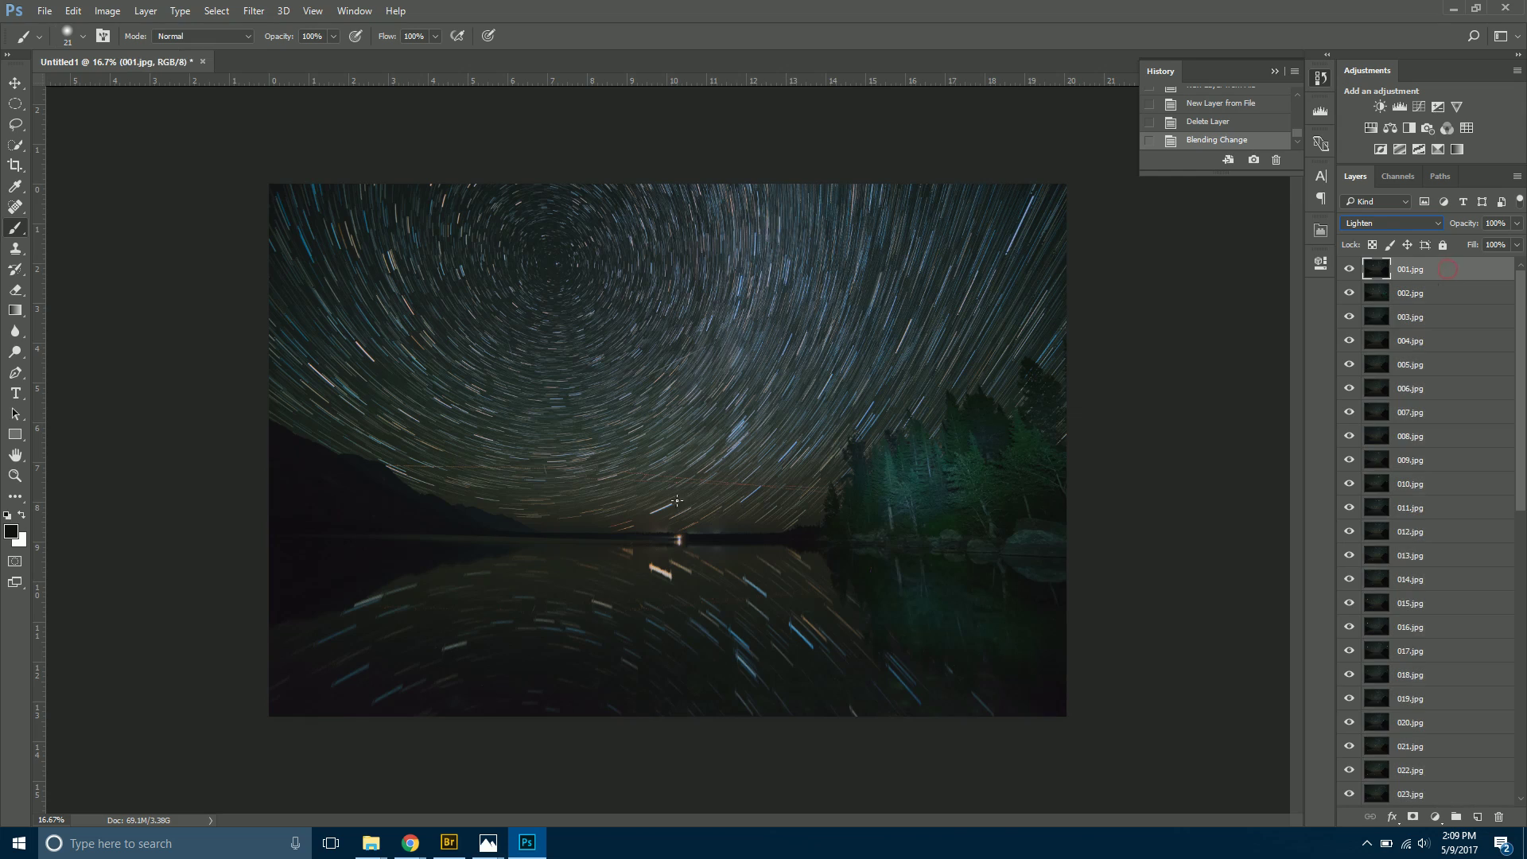
Zoom in on the trees and shoreline, and compare against frame 032.jpg in the photo viewer.
click(14, 475)
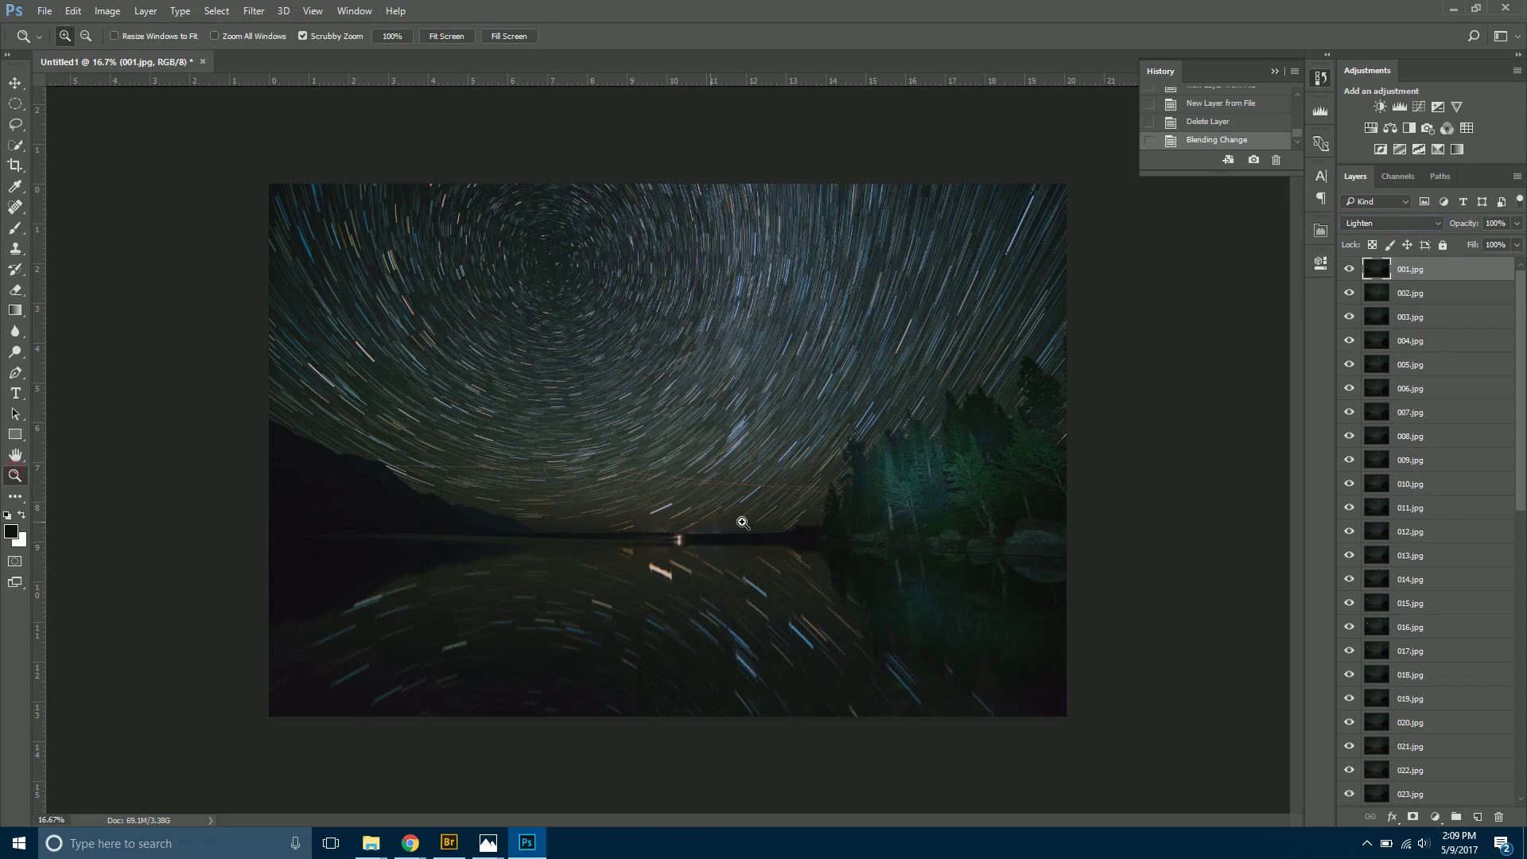
drag(776, 495, 866, 535)
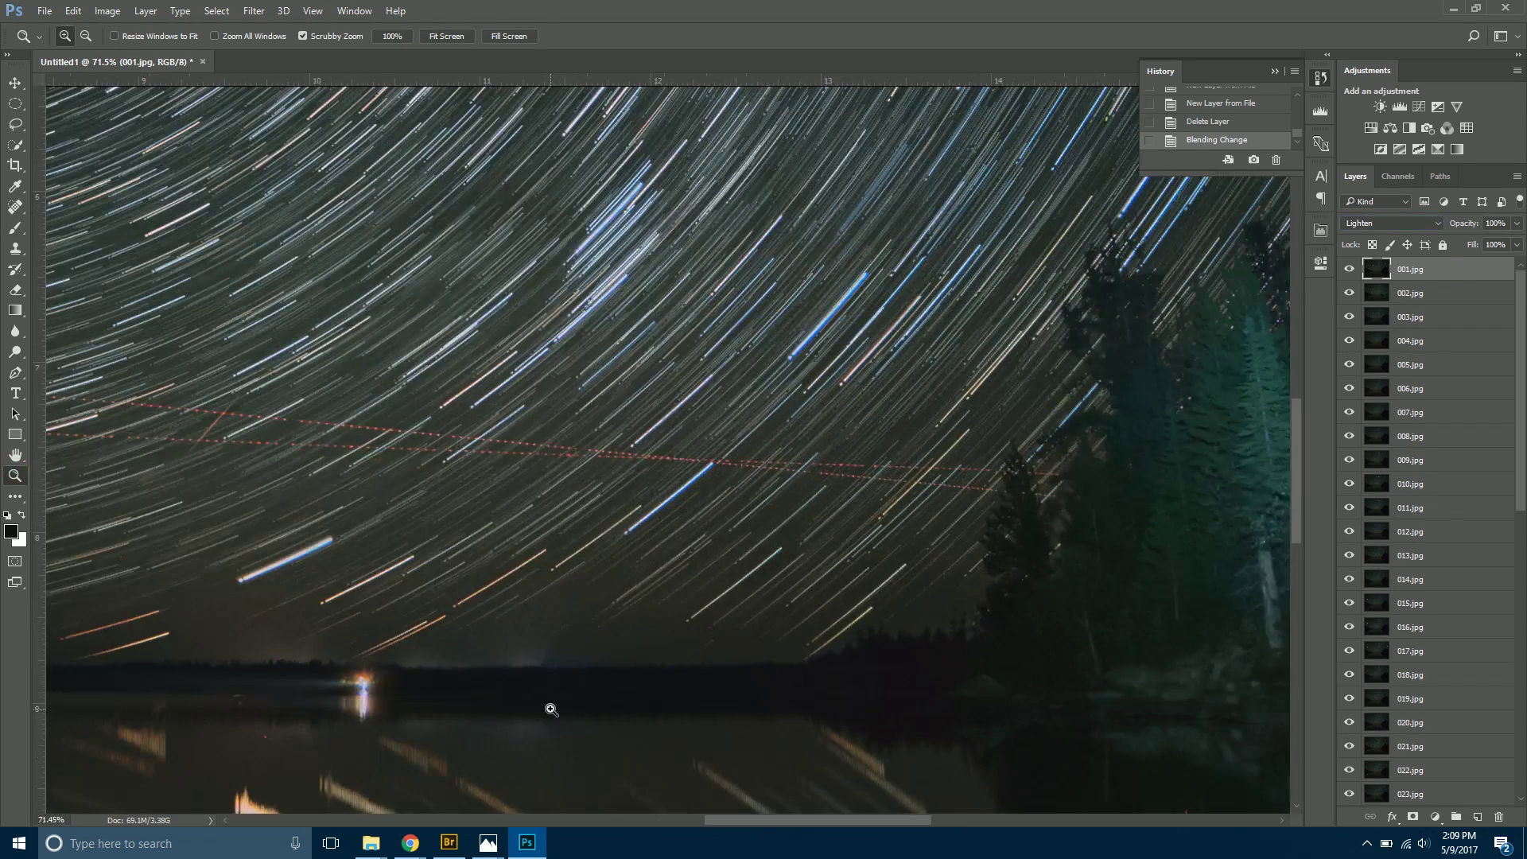
mouse_move(489, 844)
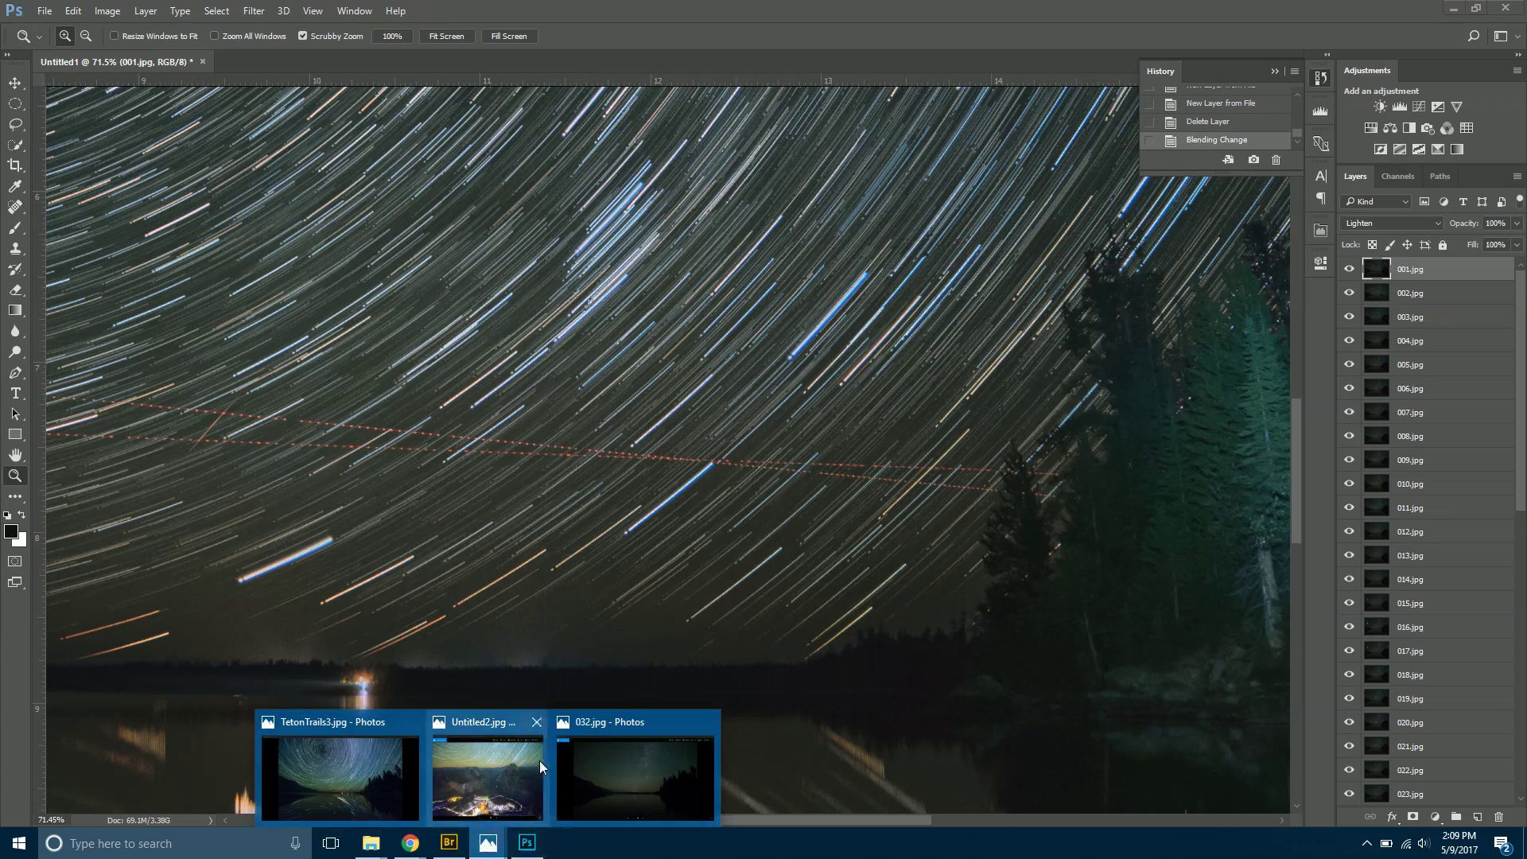
click(553, 722)
click(569, 757)
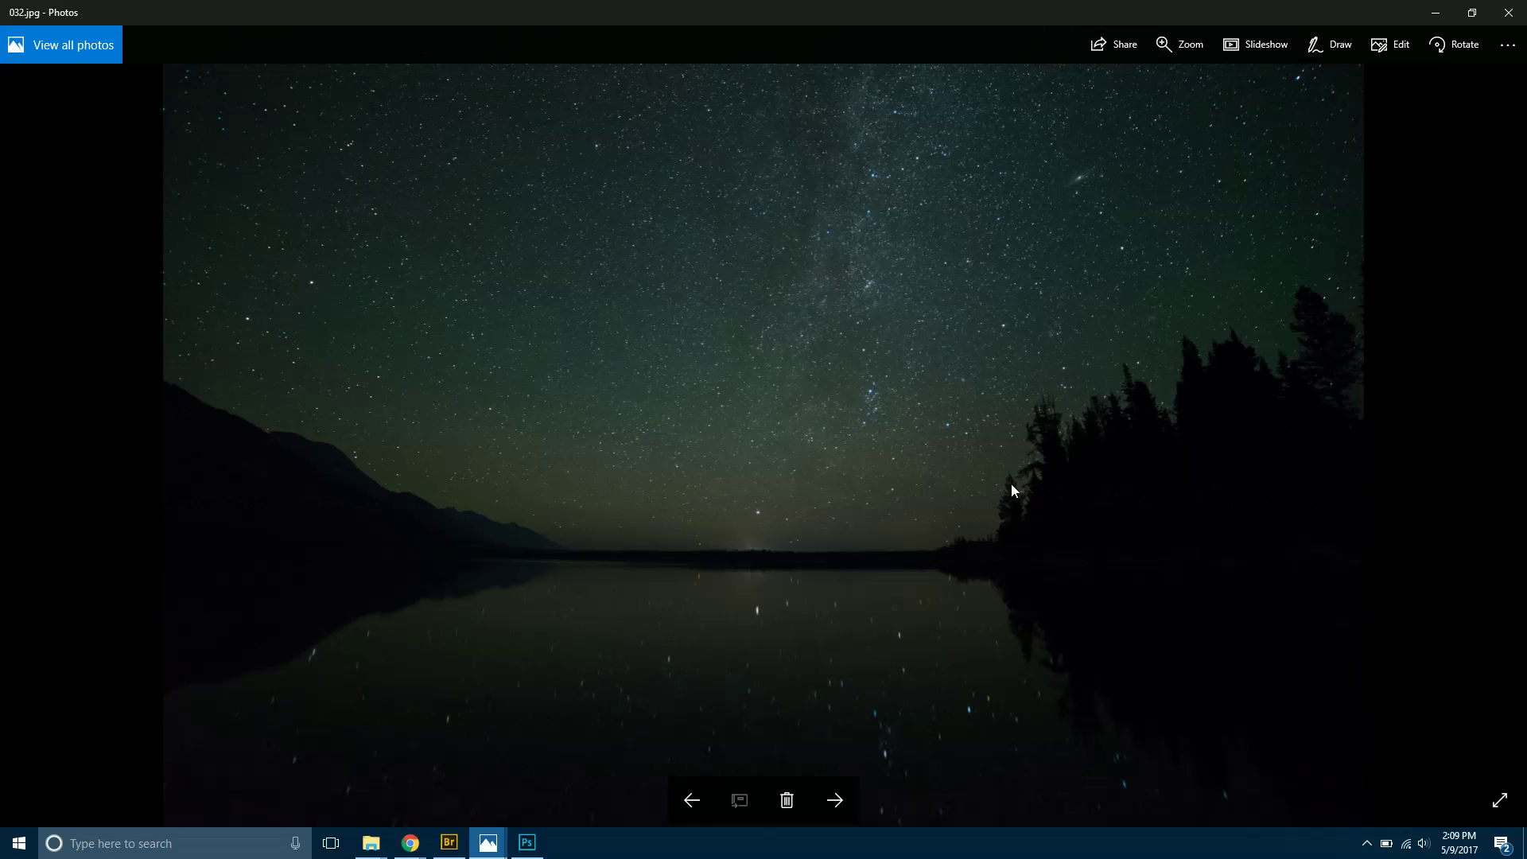
click(527, 842)
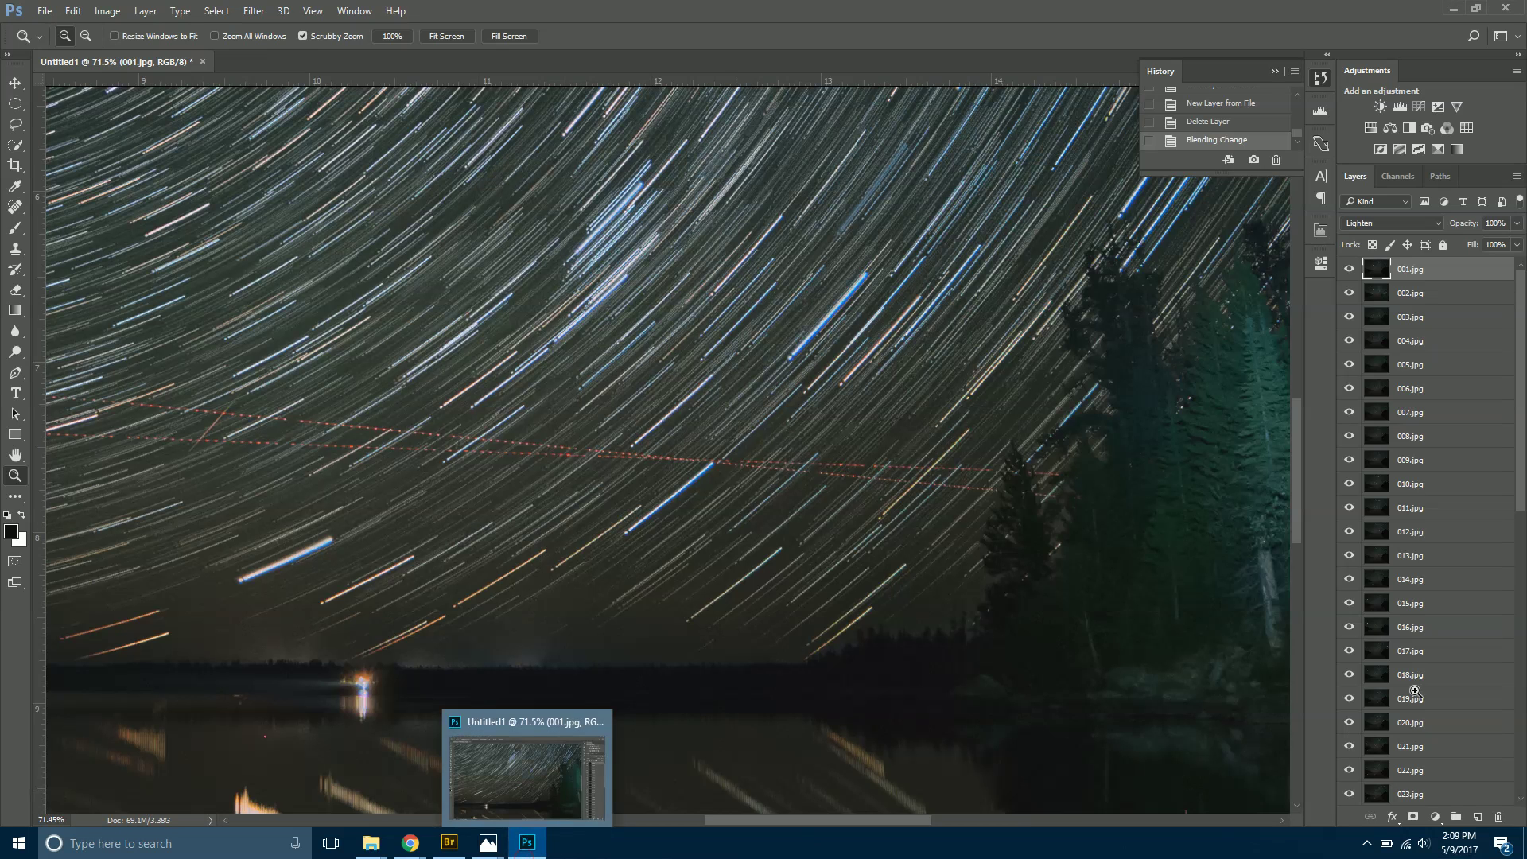
With the Brush Tool, paint out the end of the red light trail on layer 032.jpg.
scroll(1432, 620, down, 2)
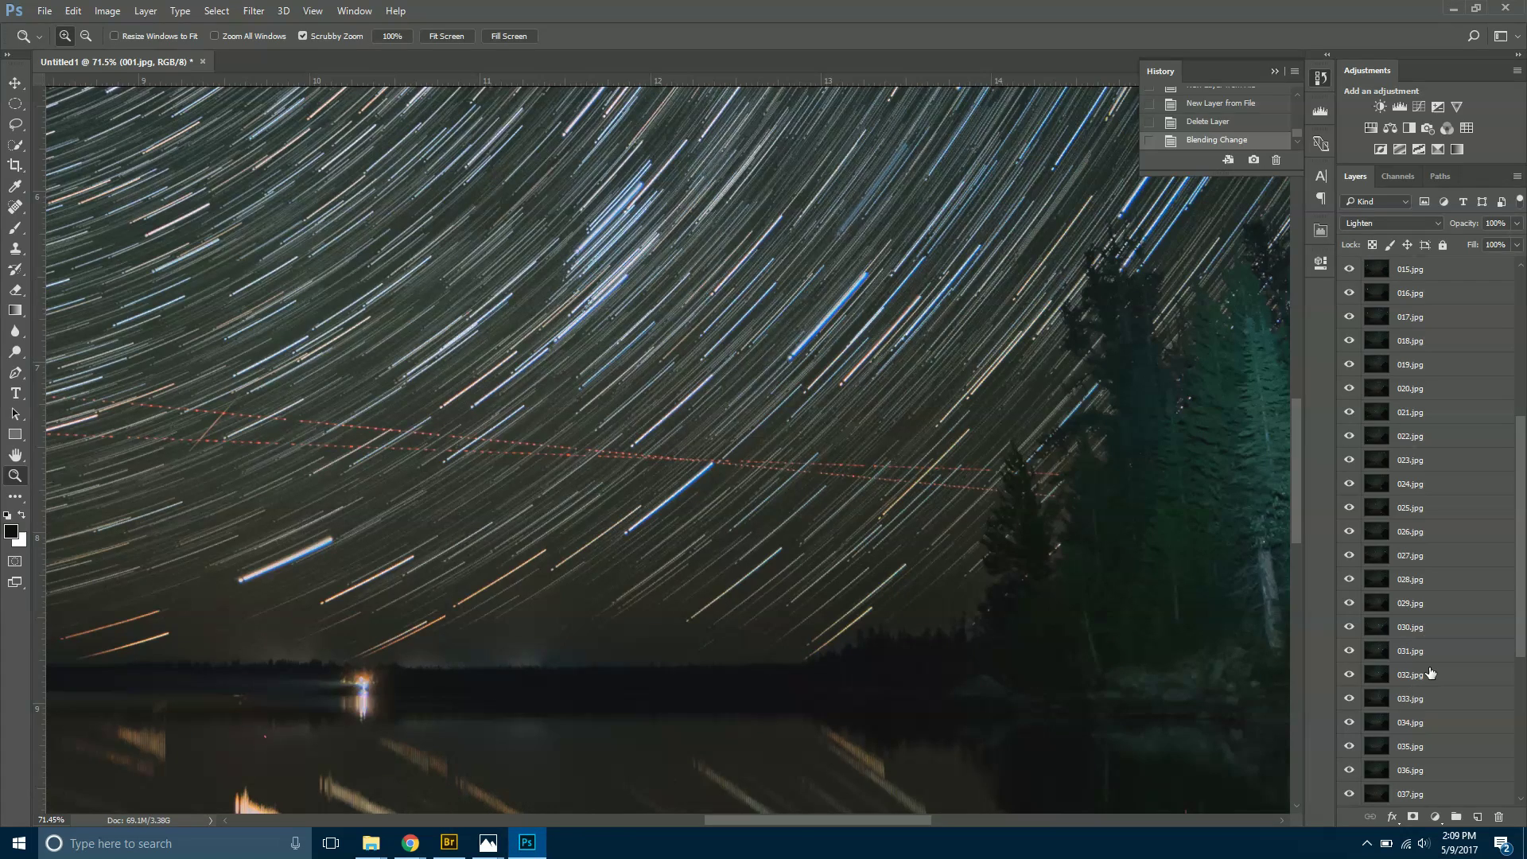
click(1370, 679)
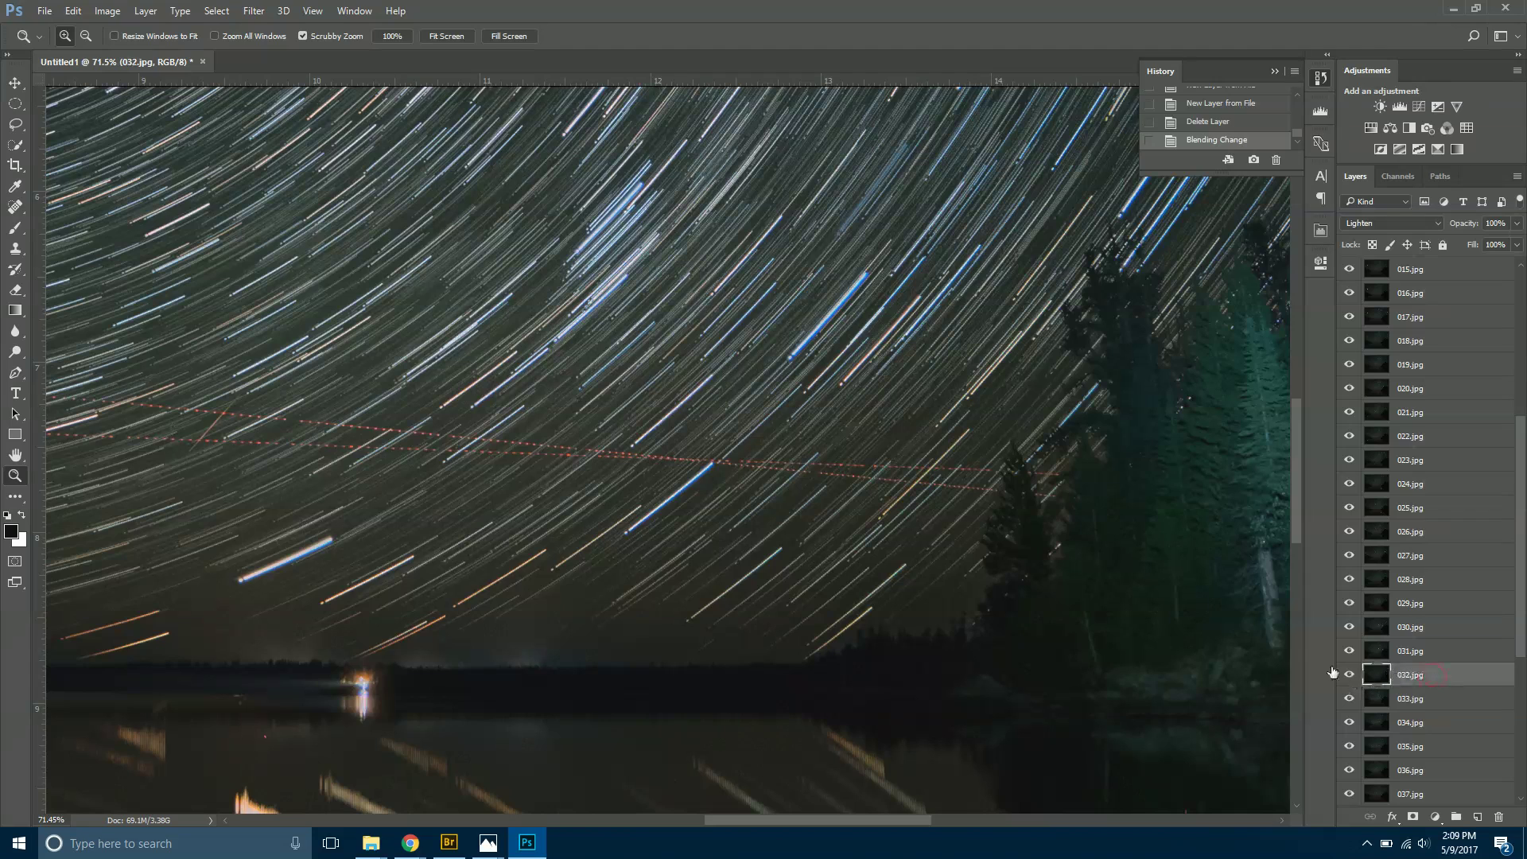
click(22, 228)
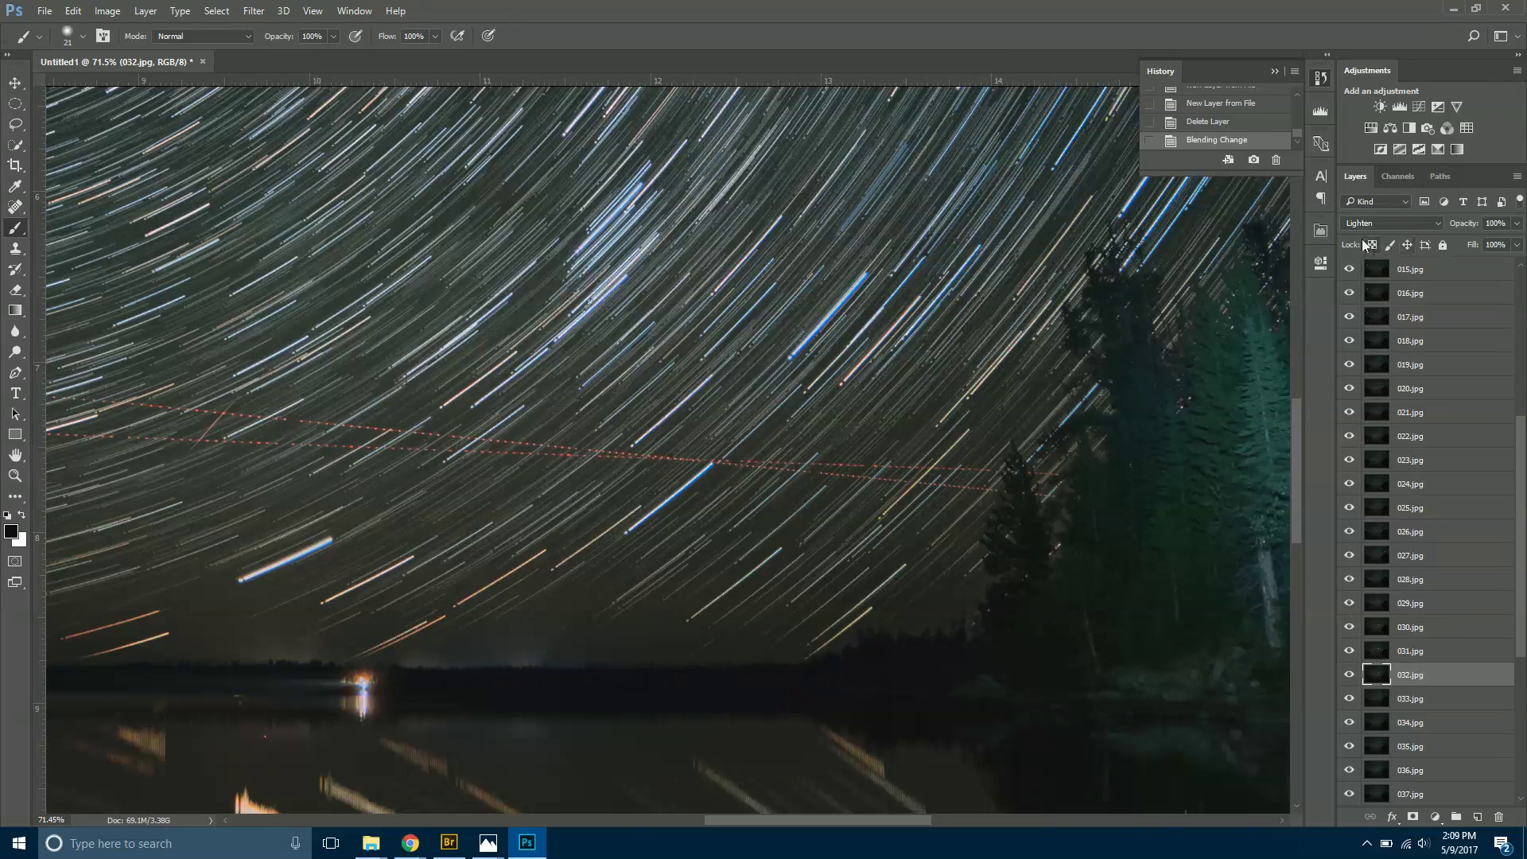
scroll(1084, 494, up, 3)
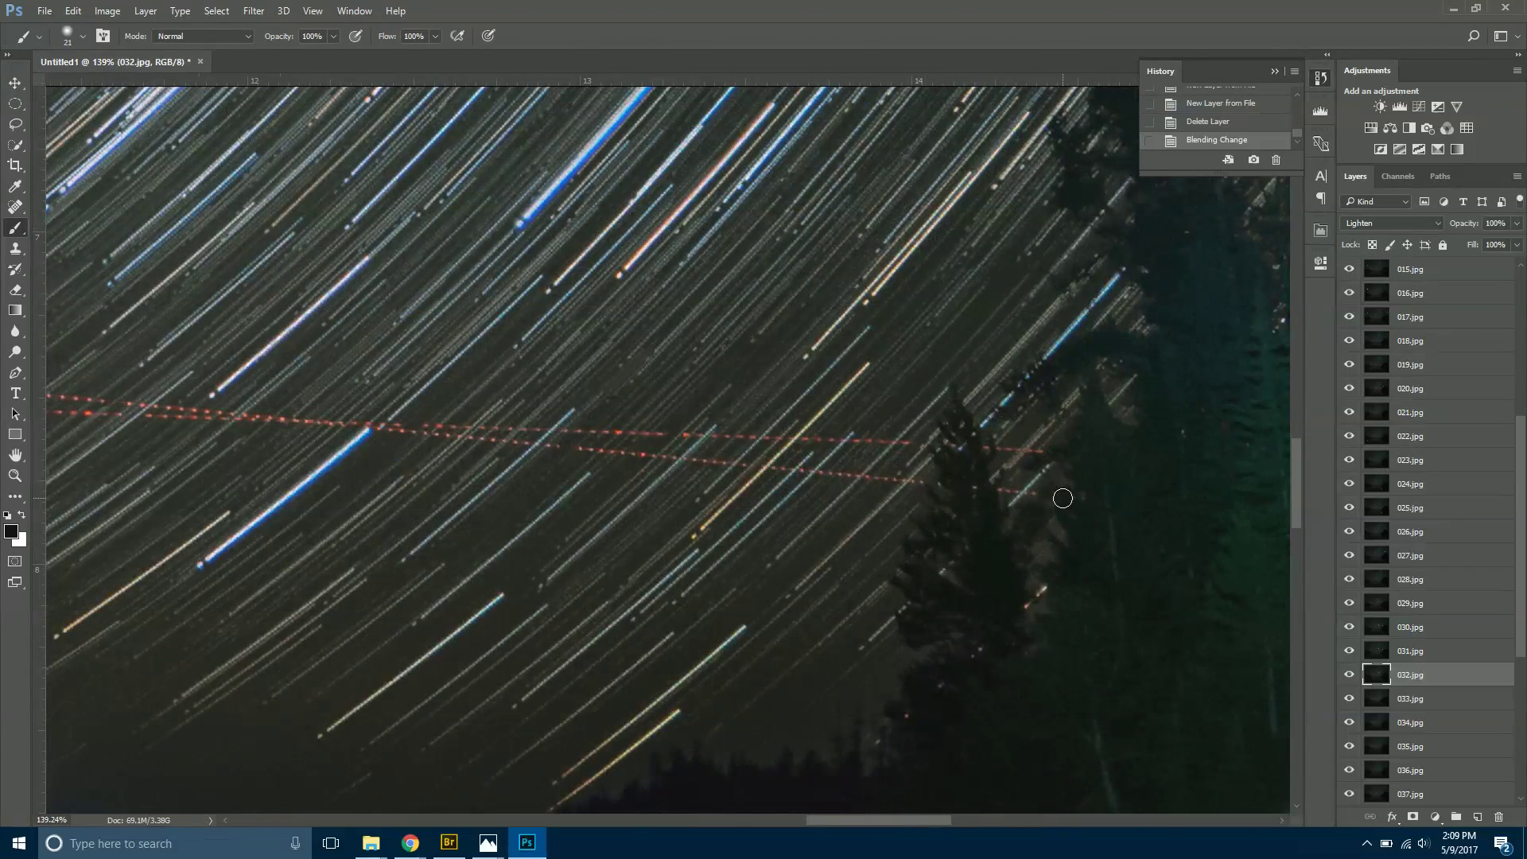
drag(916, 484, 892, 477)
Paint out the red light trail on layers 033.jpg and 034.jpg.
click(1424, 699)
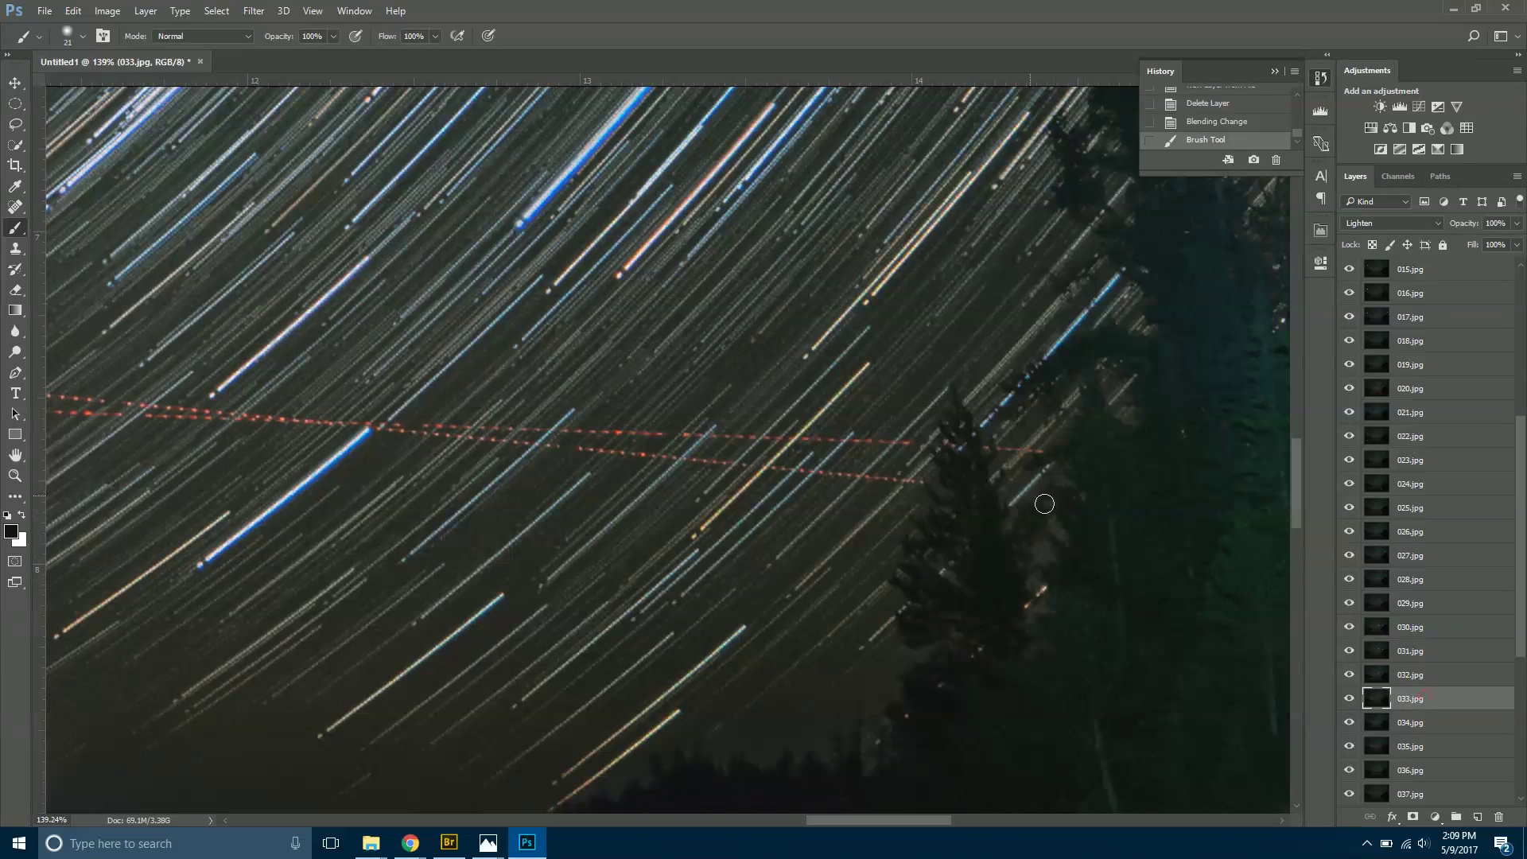
click(729, 461)
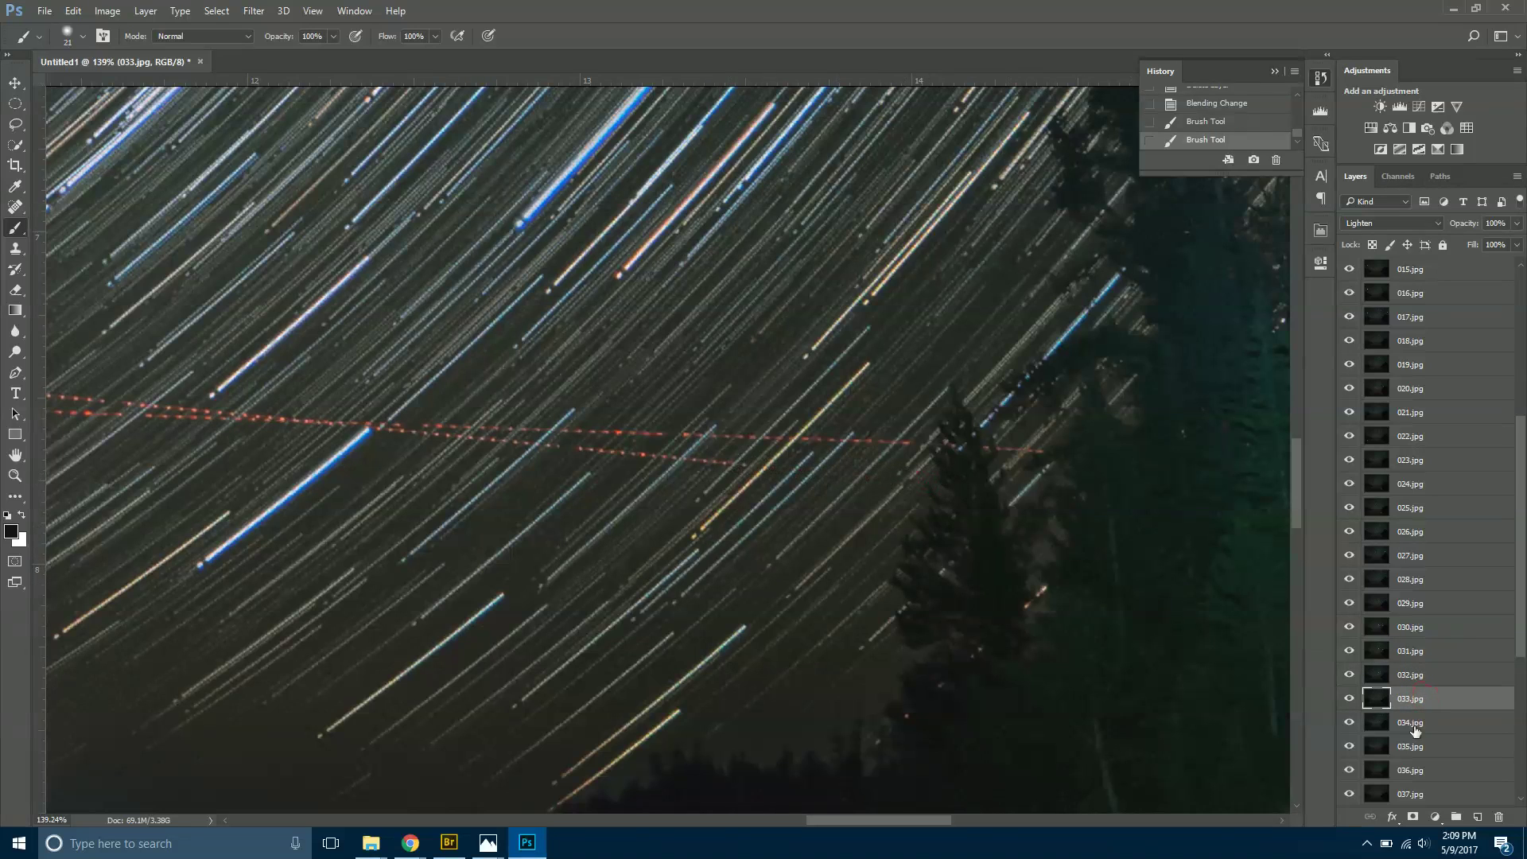
click(1409, 722)
drag(754, 465, 556, 449)
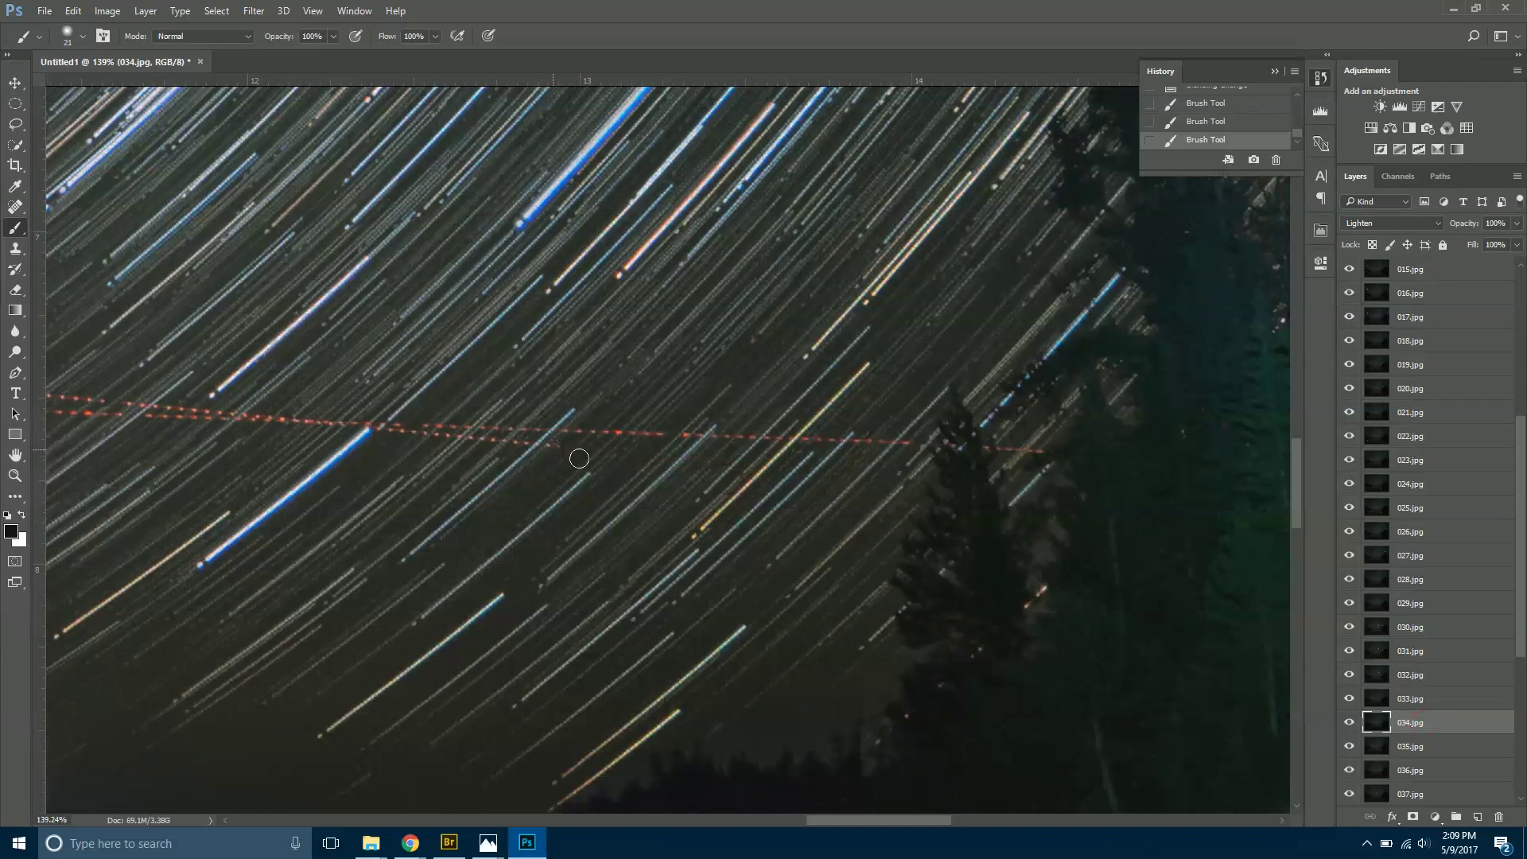
On layer 036.jpg, paint out the stray sky streak, then scroll the Layers panel to the top.
click(1418, 747)
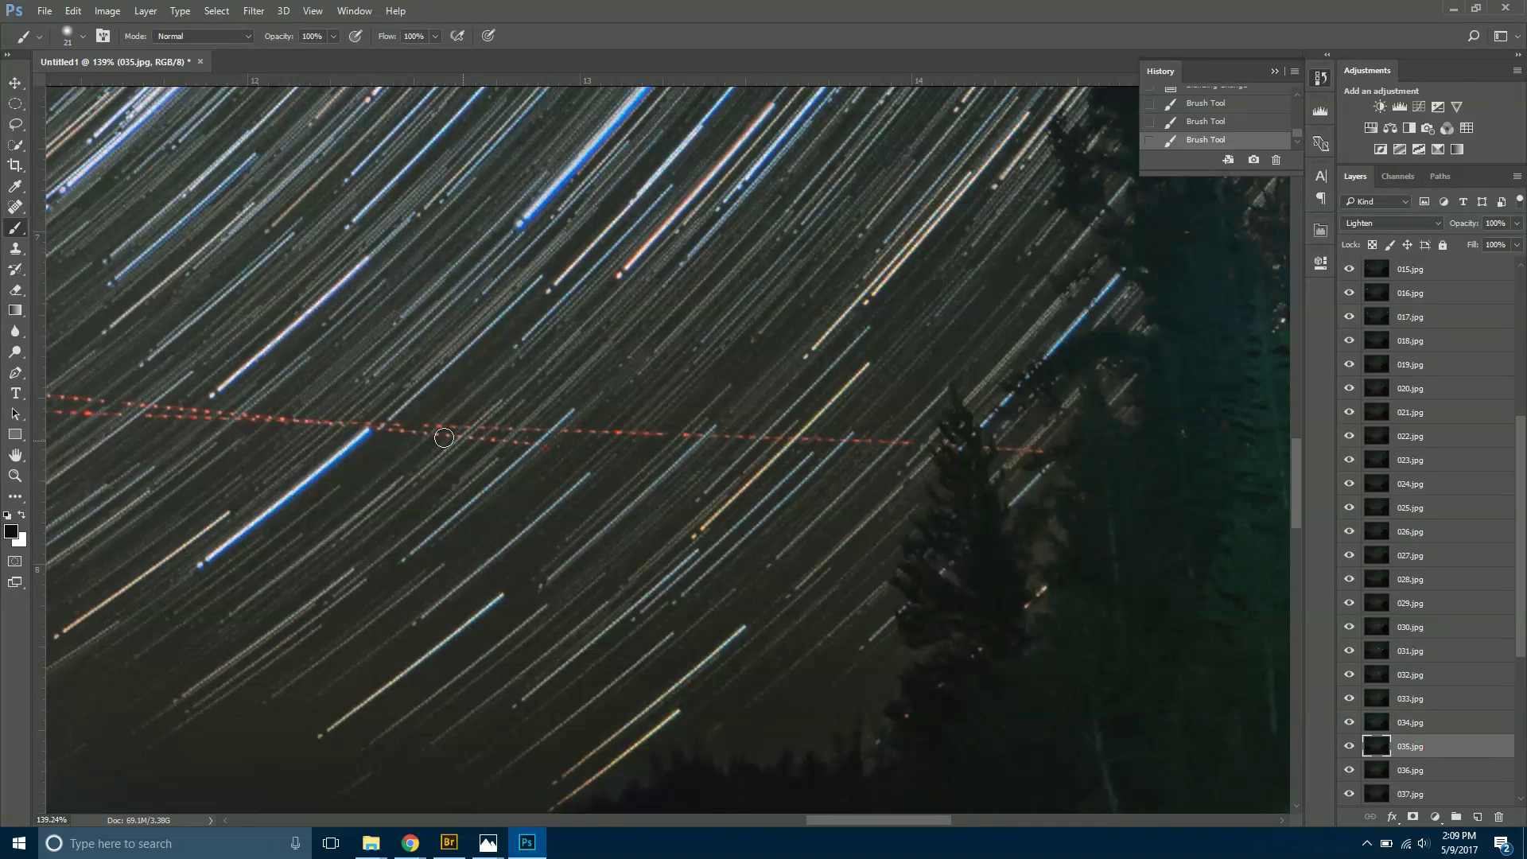
click(1447, 771)
drag(518, 419, 244, 410)
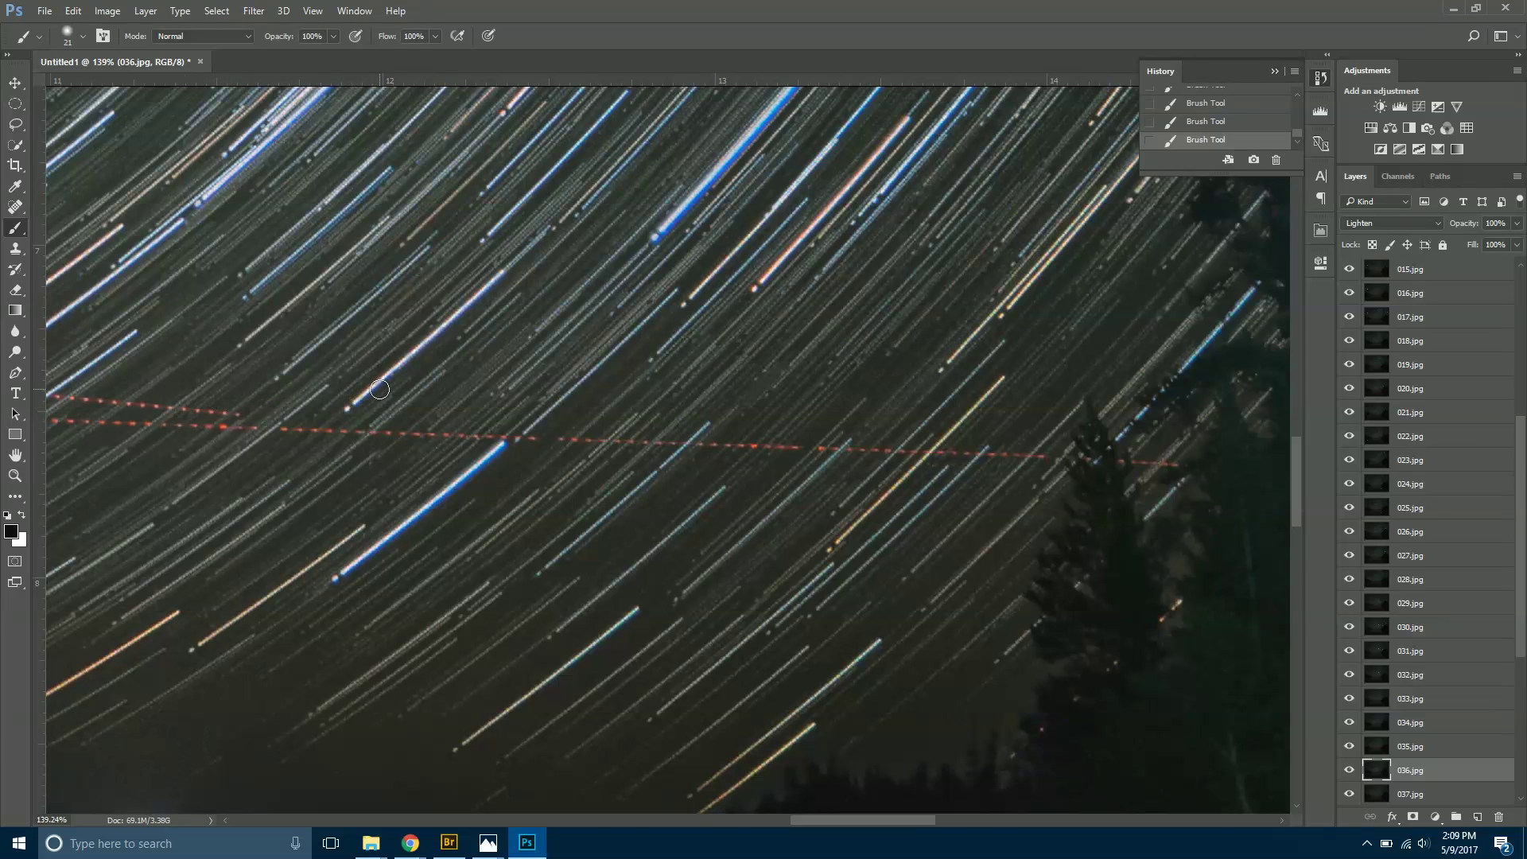
drag(348, 407, 404, 360)
scroll(473, 304, up, 4)
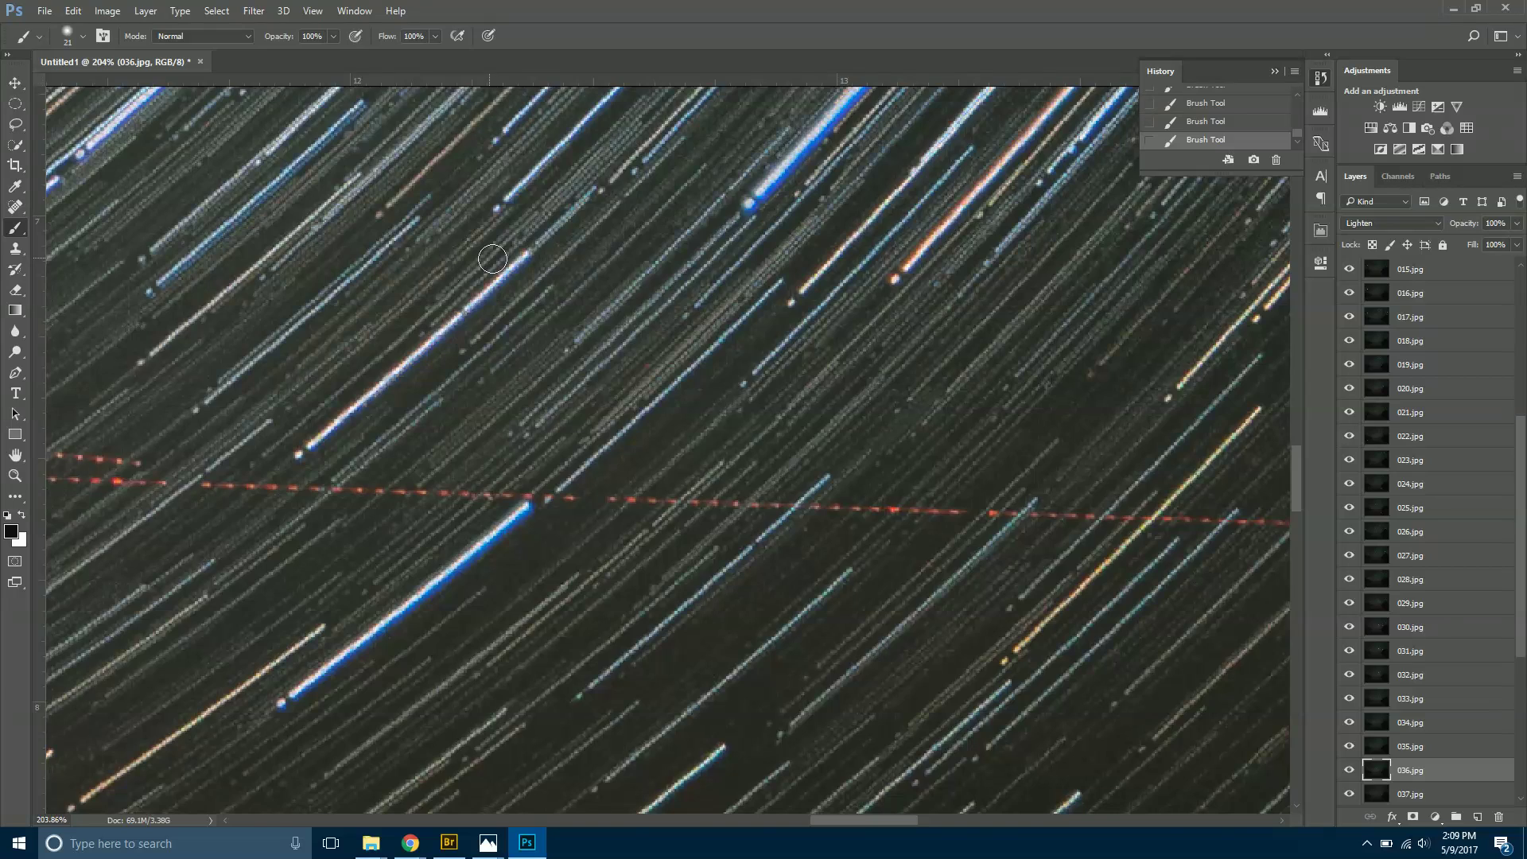
scroll(556, 351, down, 4)
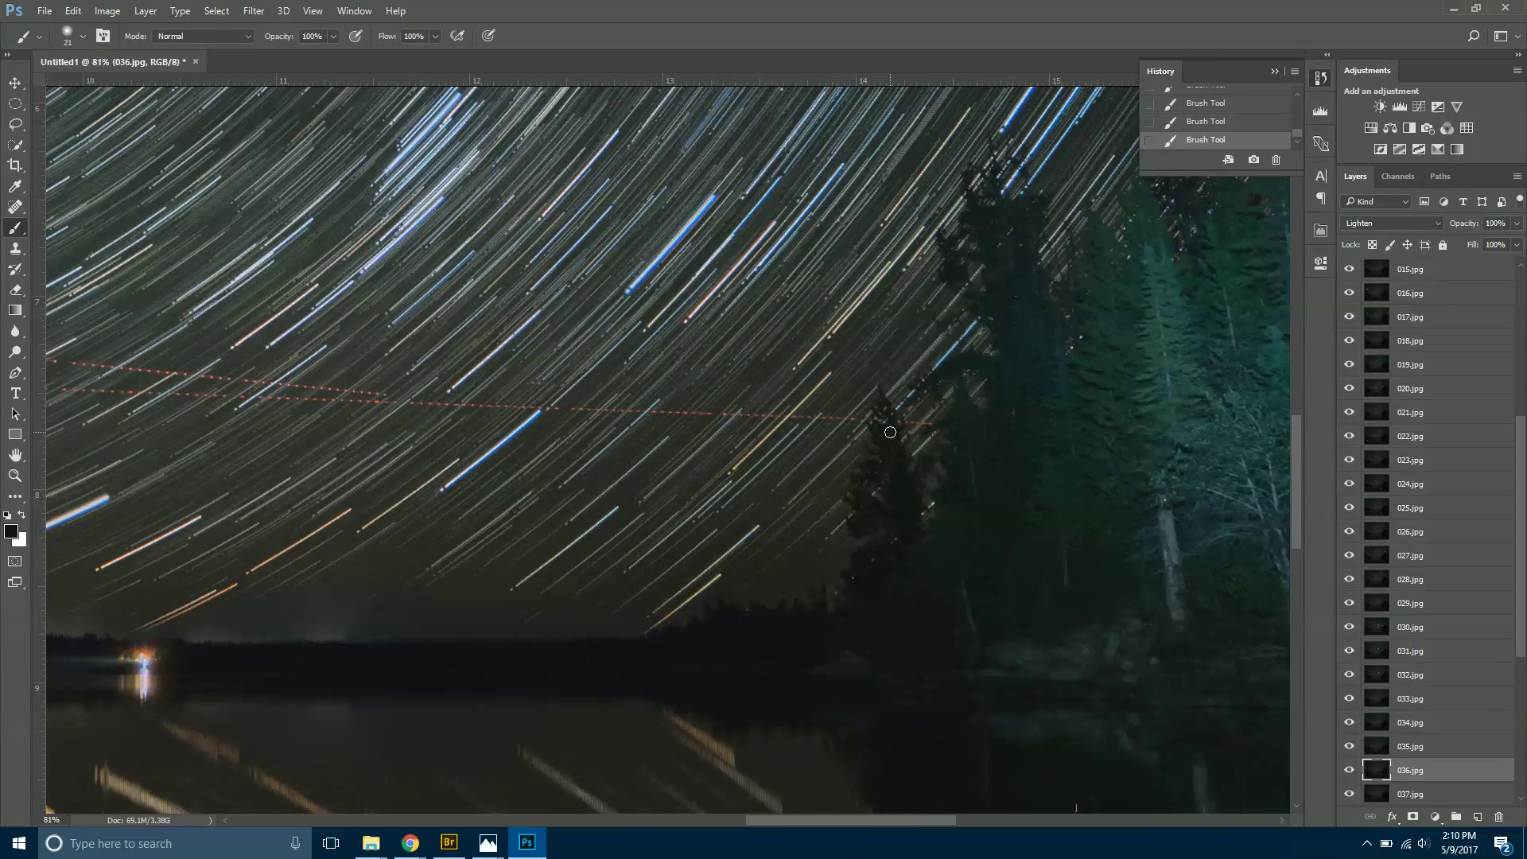
scroll(487, 241, up, 5)
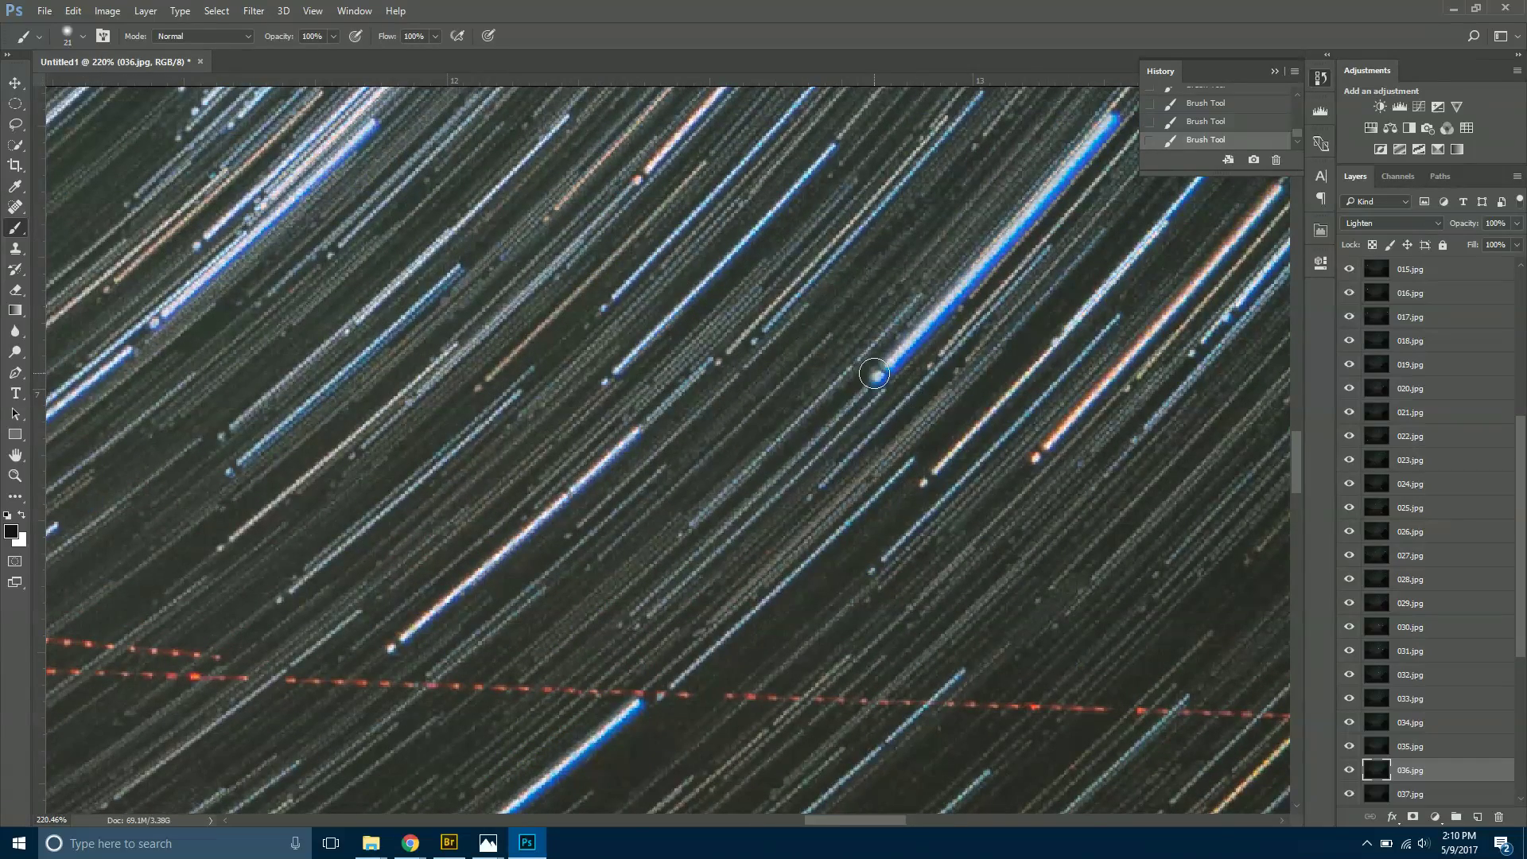
drag(1520, 508, 1519, 335)
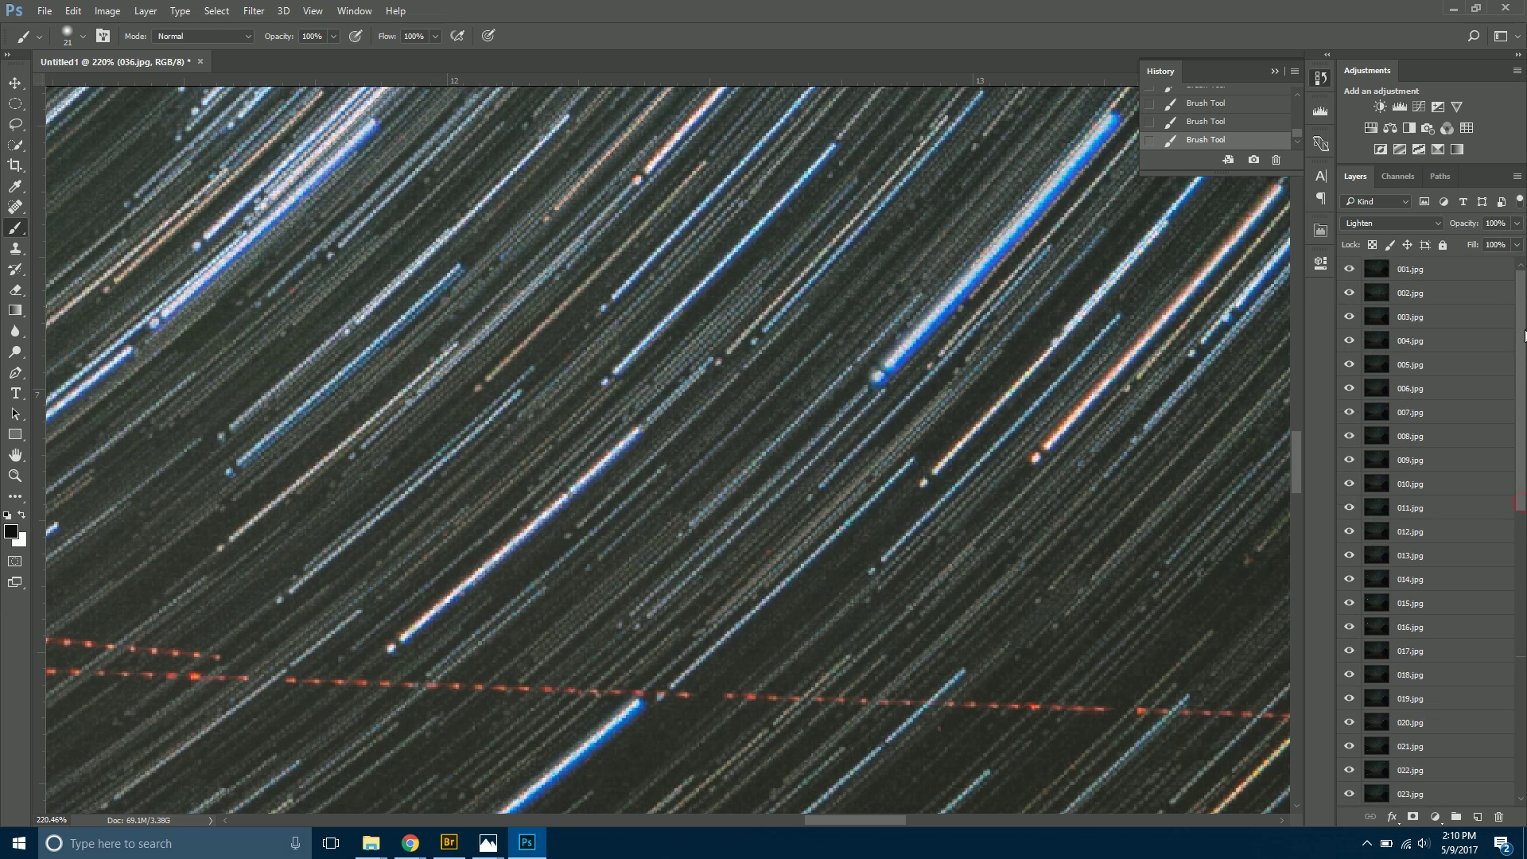
Turn off layer 001.jpg's visibility and zoom around to inspect the remaining red dotted trail.
click(1426, 276)
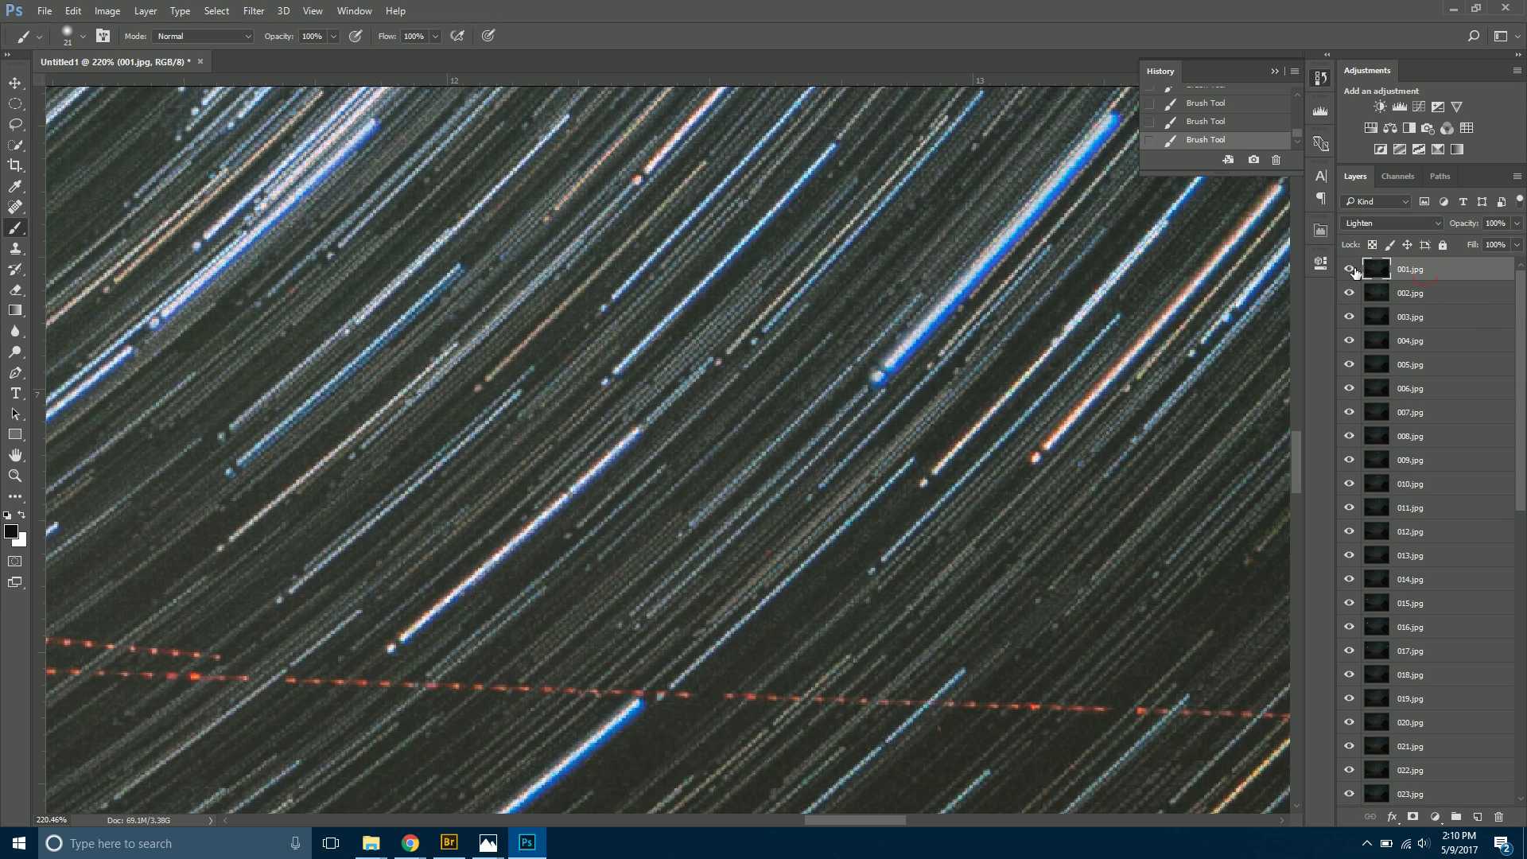
click(1349, 269)
scroll(786, 470, down, 3)
scroll(785, 470, down, 5)
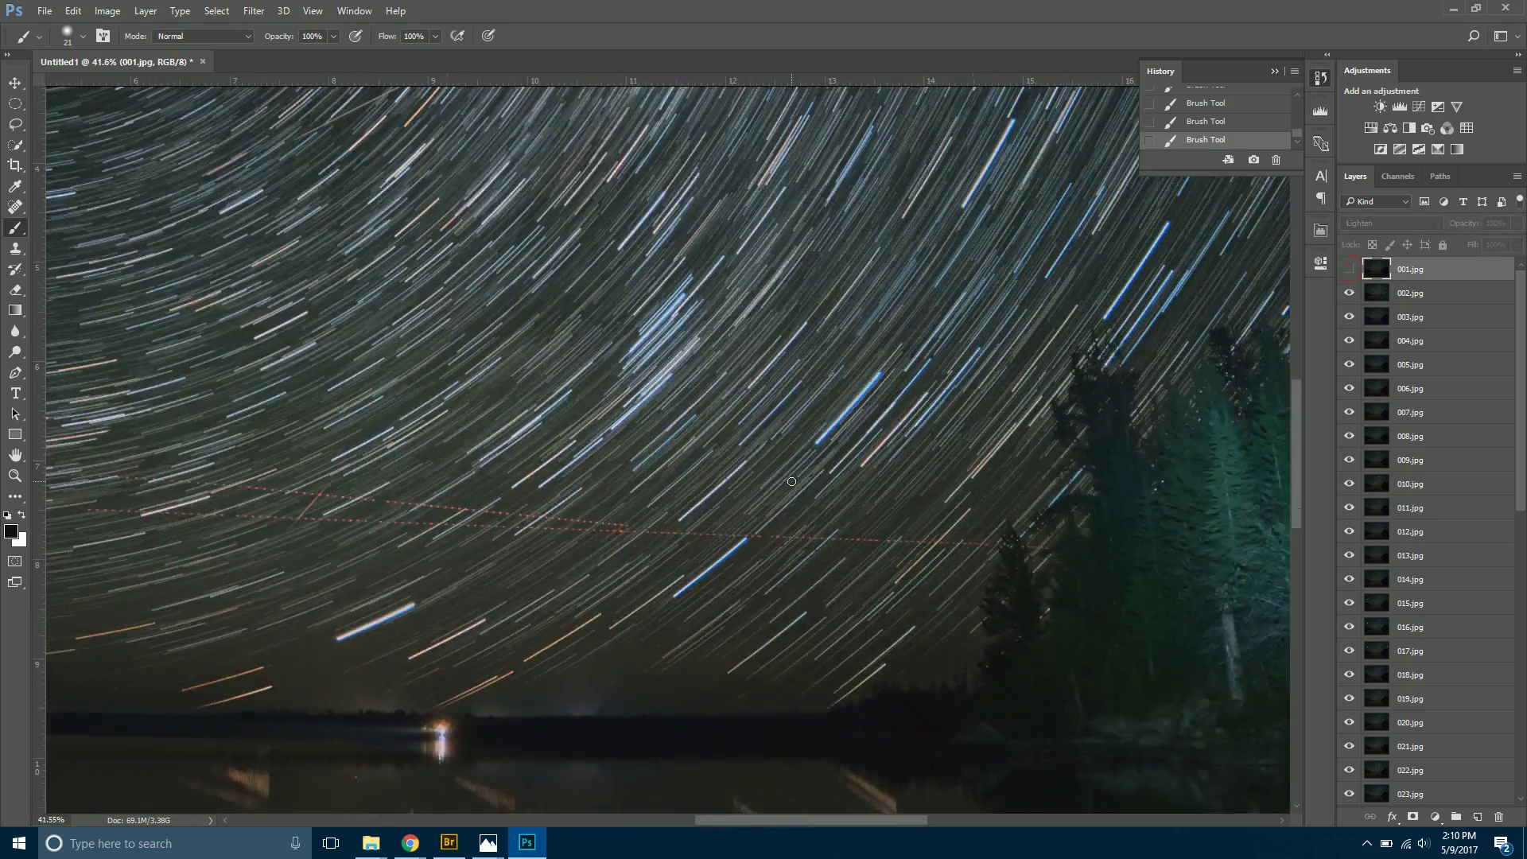
scroll(471, 213, up, 3)
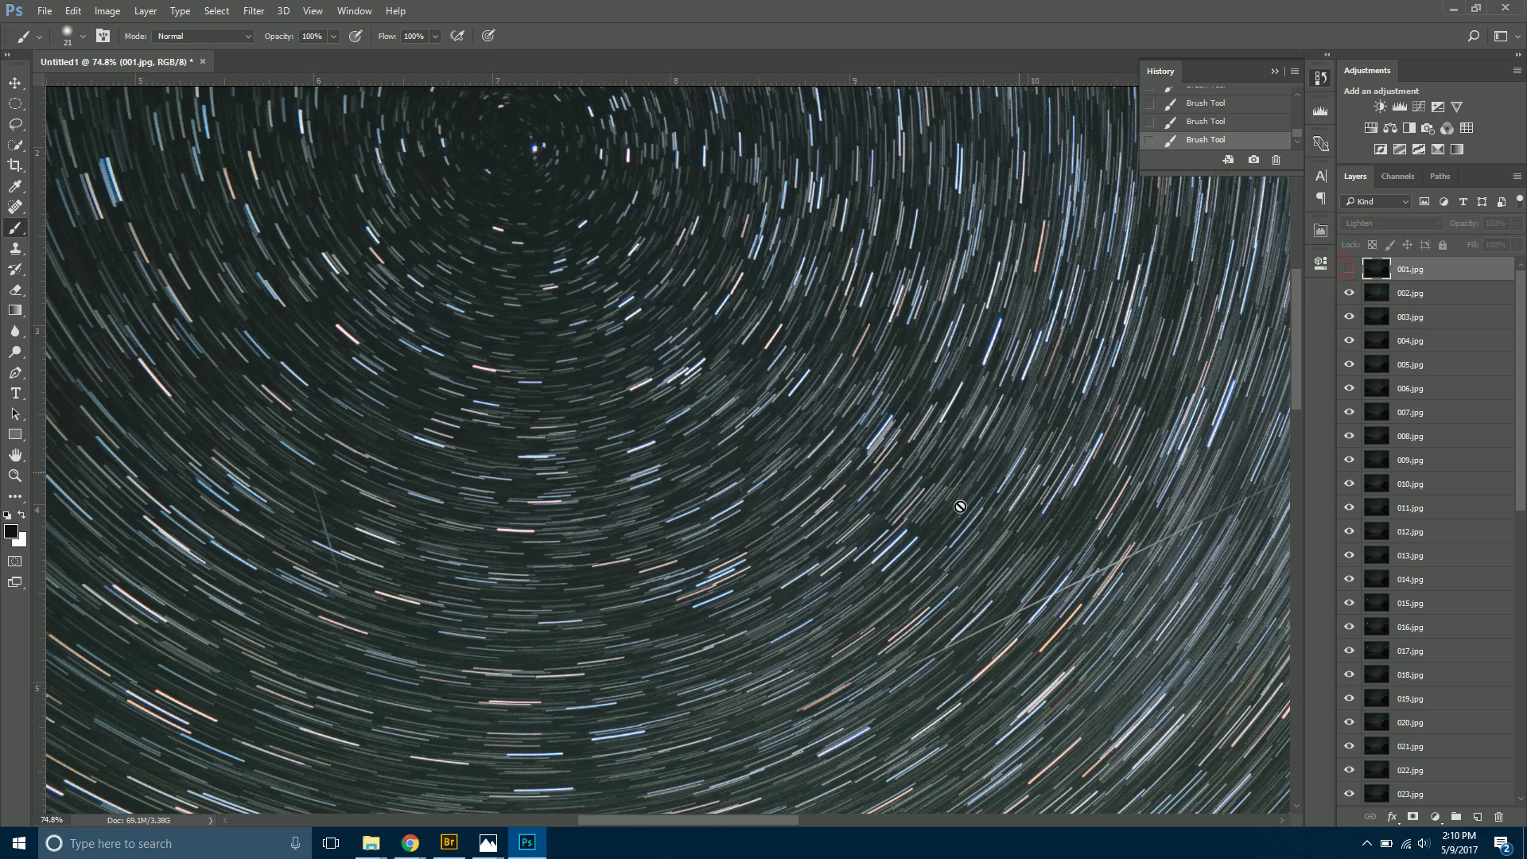
scroll(958, 508, down, 3)
scroll(481, 421, up, 5)
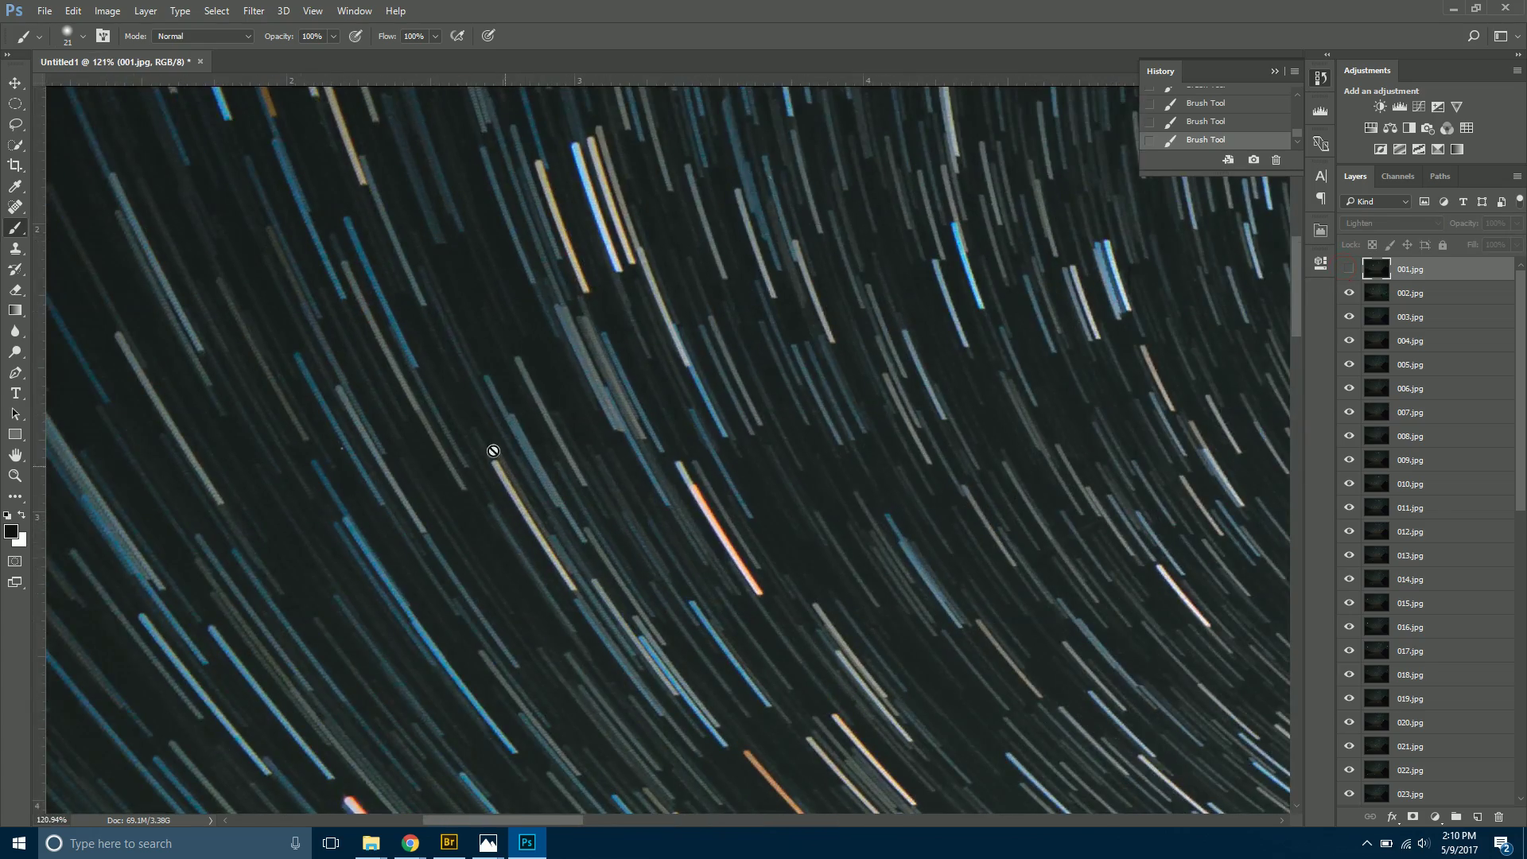
scroll(733, 605, down, 5)
scroll(790, 453, up, 4)
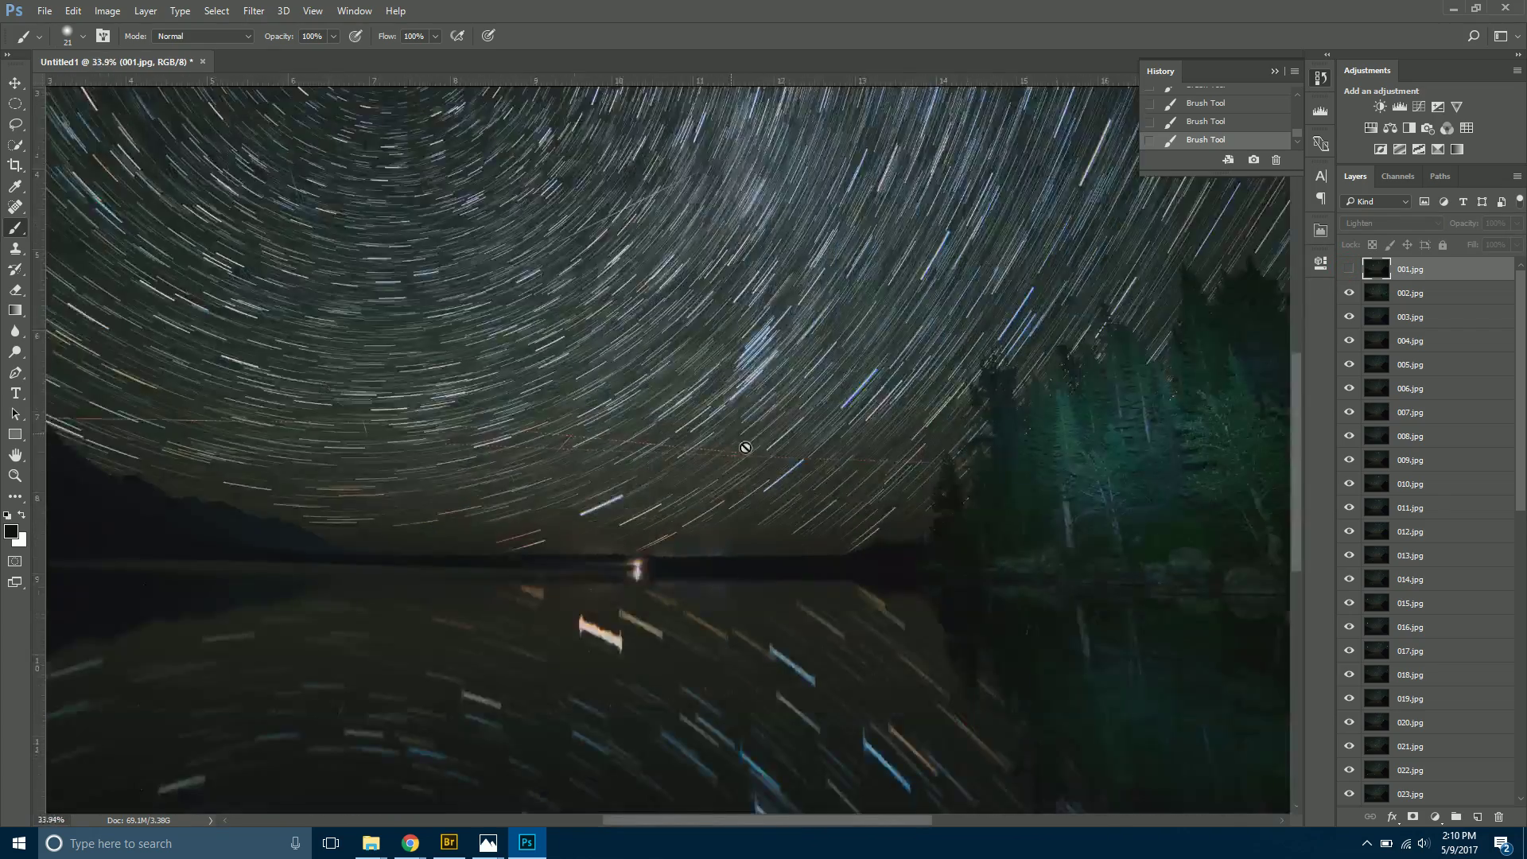
scroll(789, 453, up, 1)
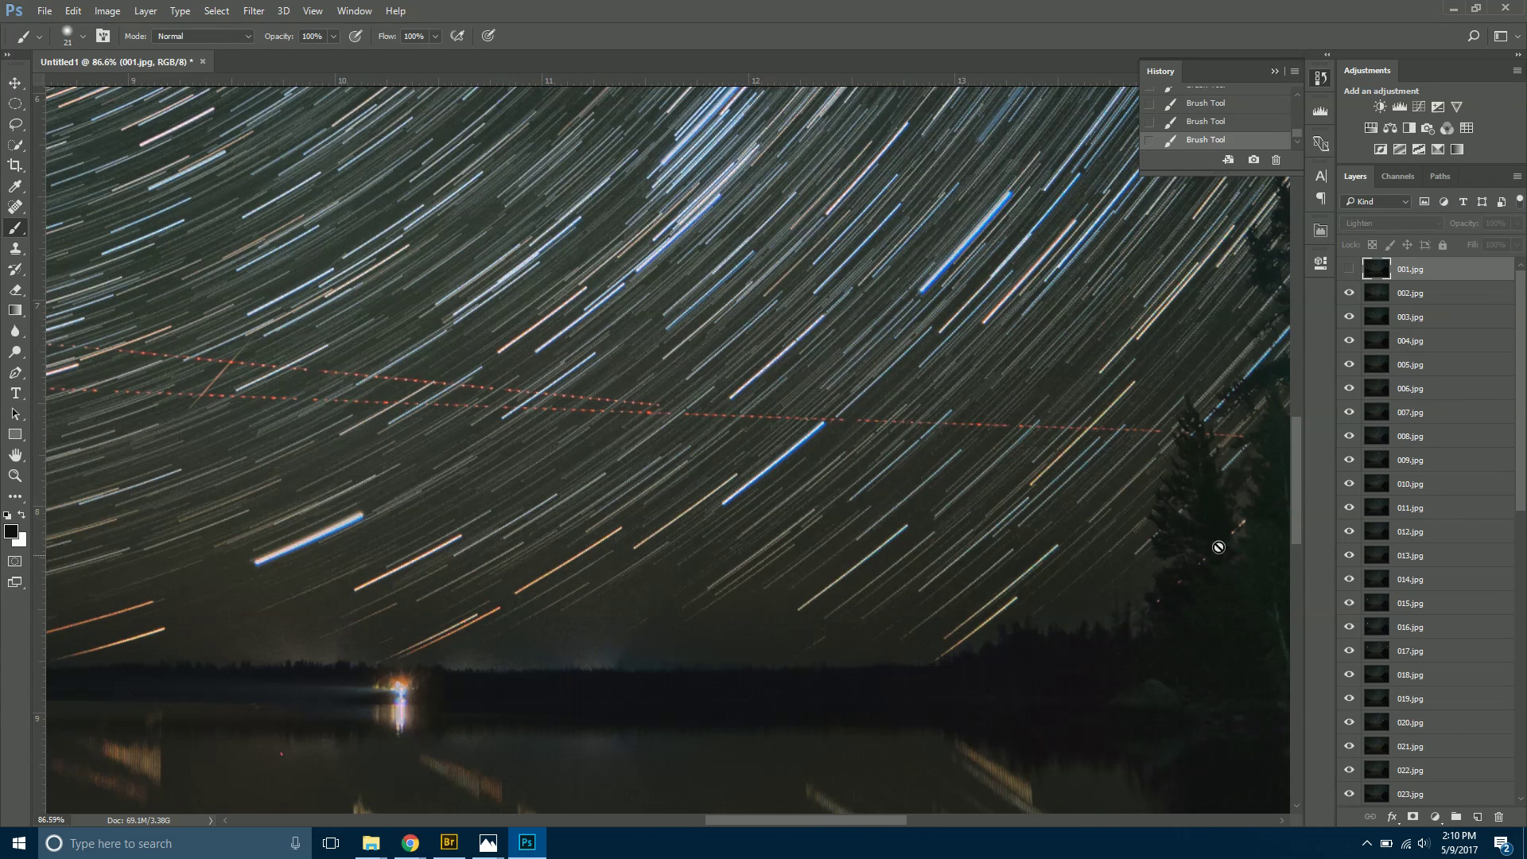
scroll(1393, 676, down, 2)
In Photos, advance from 032.jpg through the later frames, then return to Photoshop.
mouse_move(487, 841)
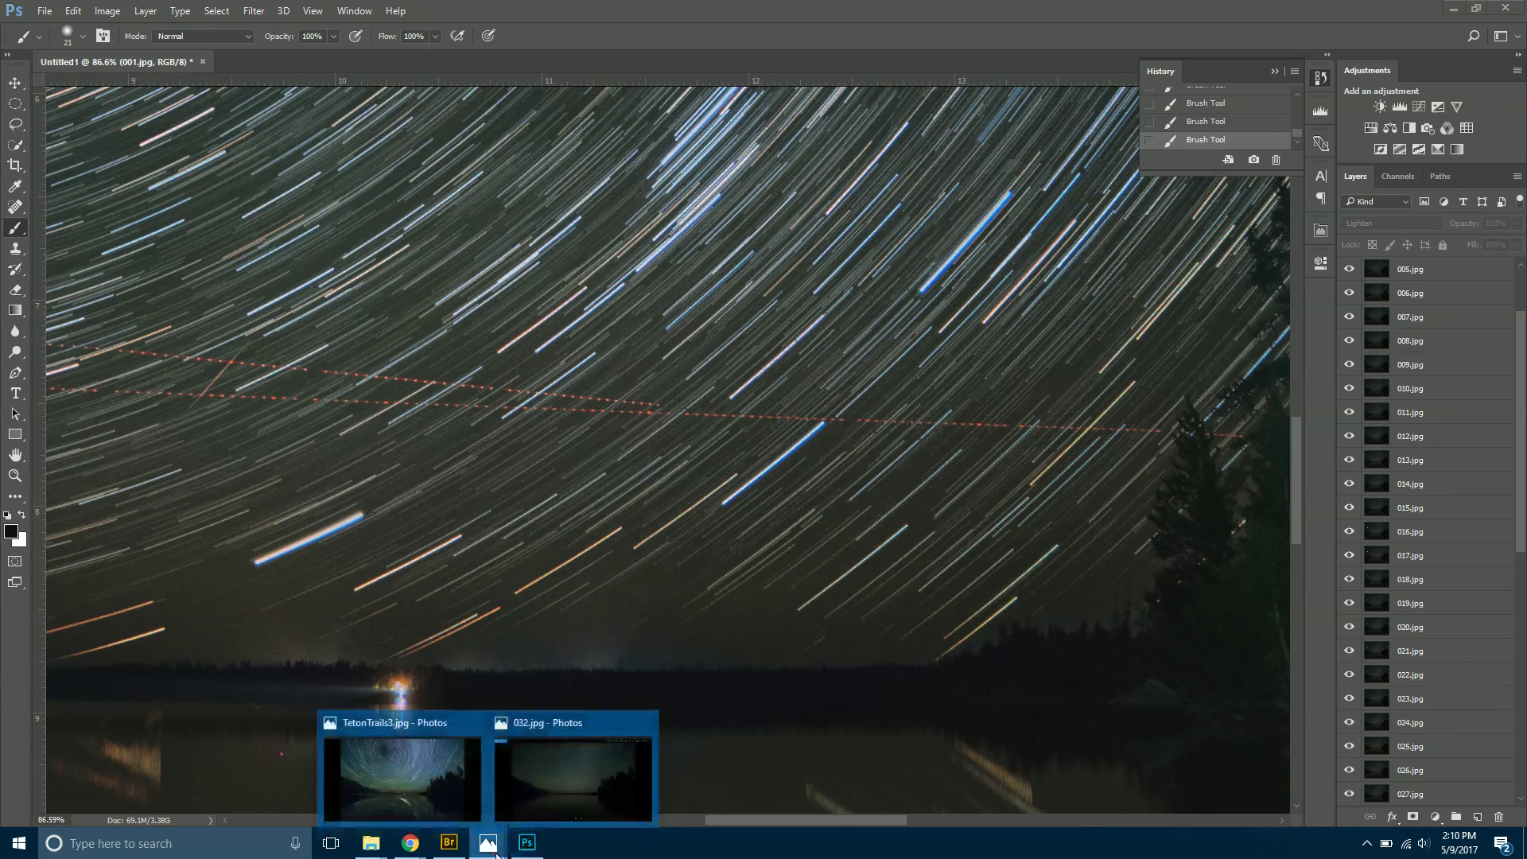
click(542, 781)
click(840, 805)
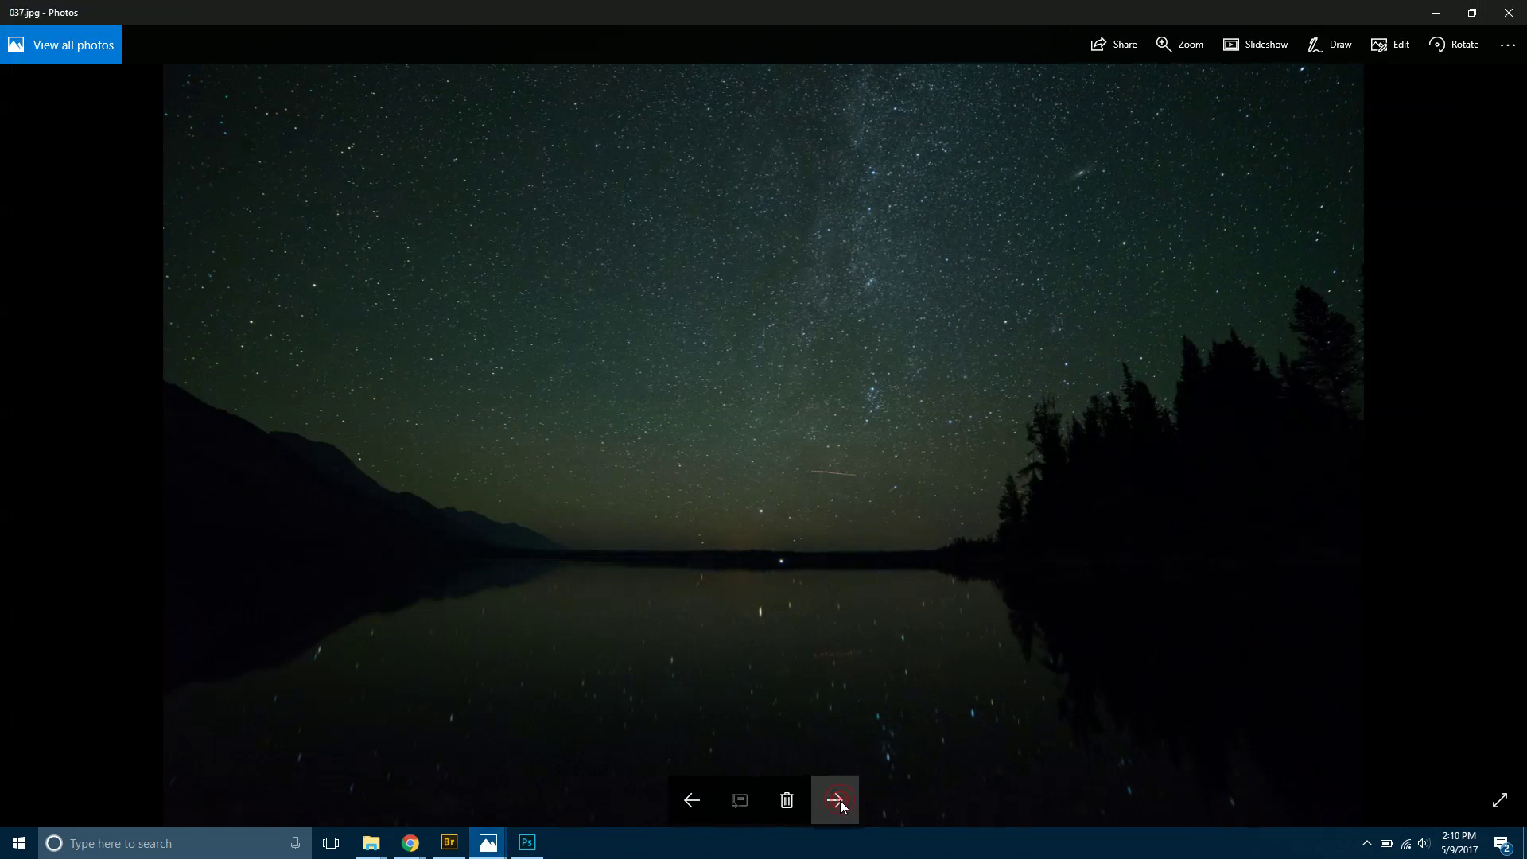
click(837, 800)
click(837, 799)
click(836, 800)
click(837, 800)
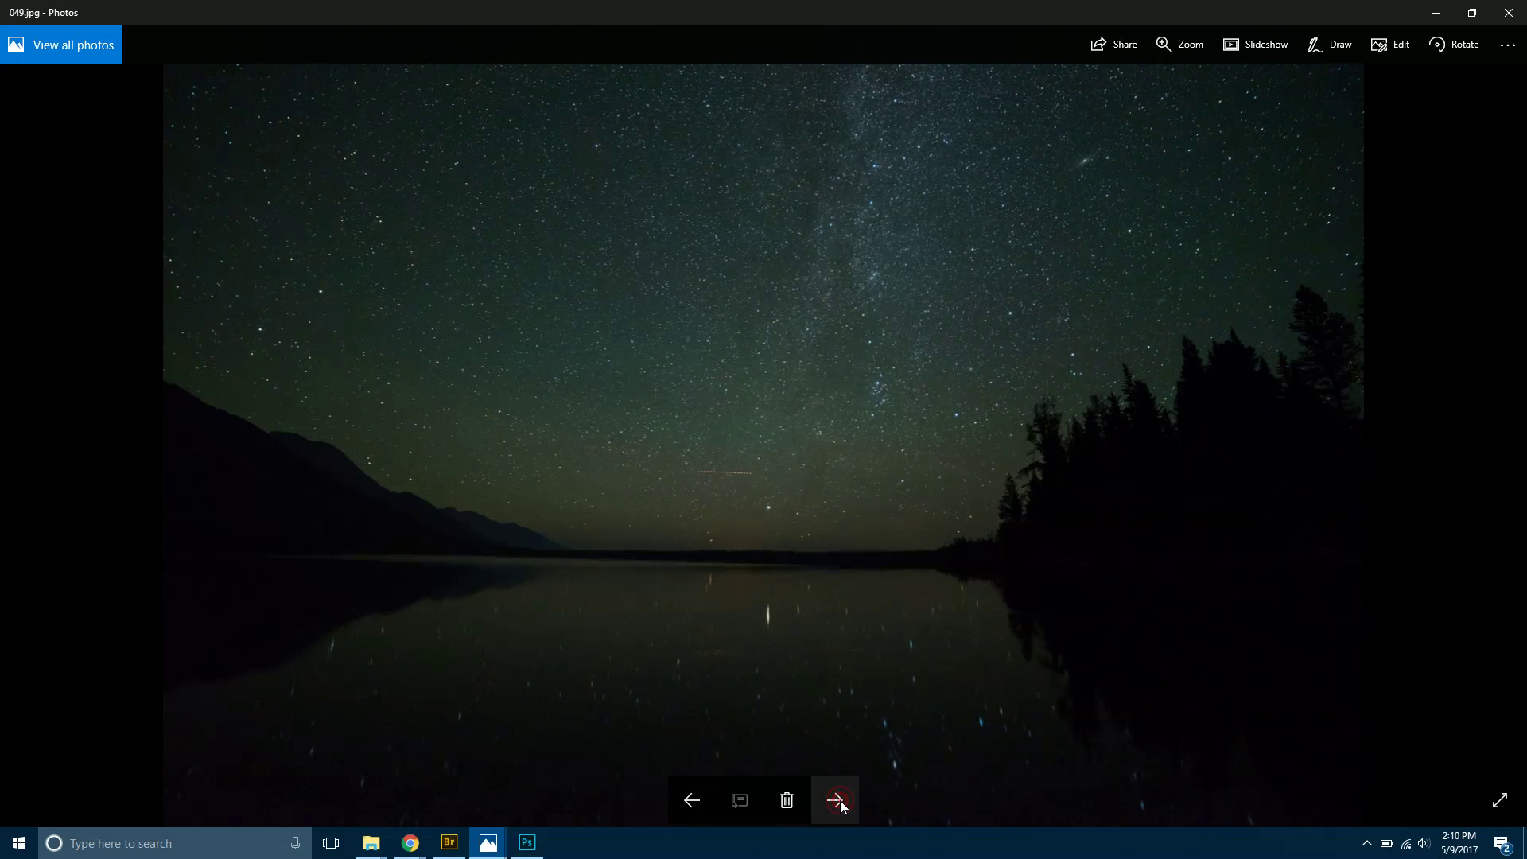
click(527, 842)
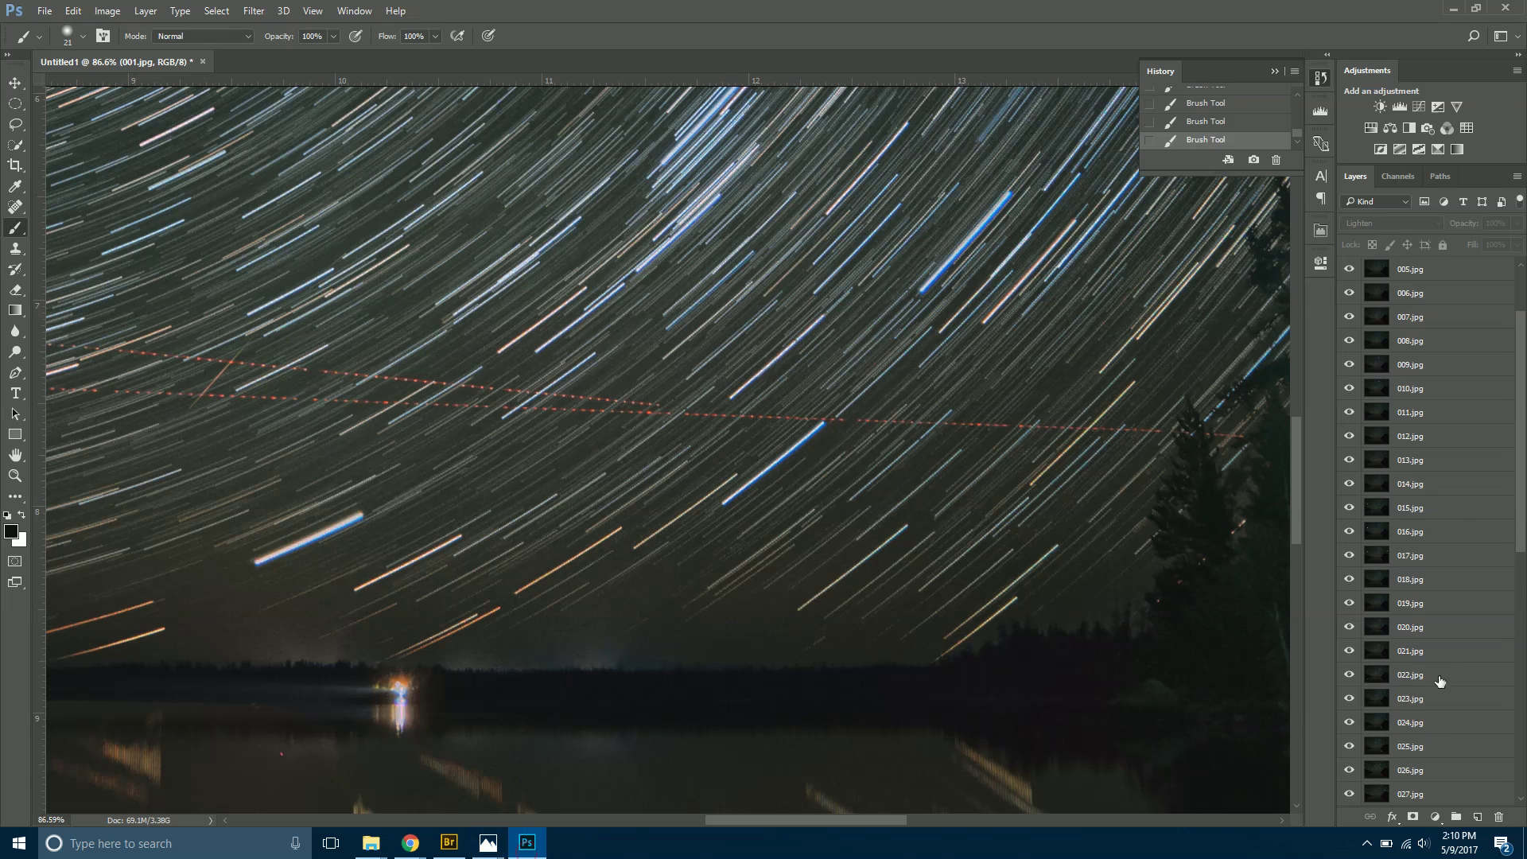
Check frame 050.jpg in the viewer, then select the 050.jpg layer in Photoshop.
scroll(1439, 680, down, 6)
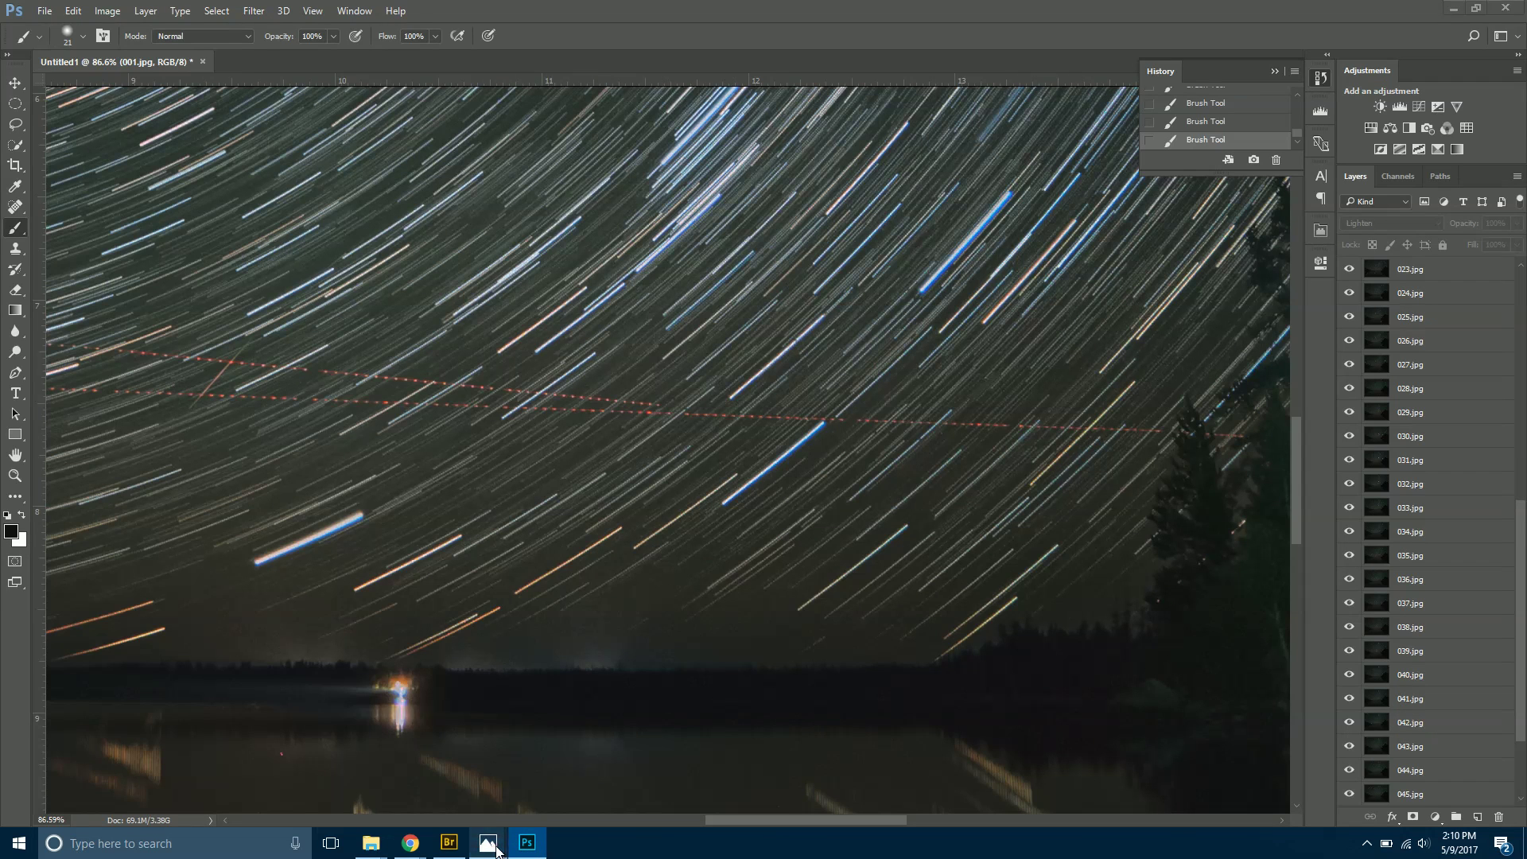
mouse_move(494, 847)
click(552, 771)
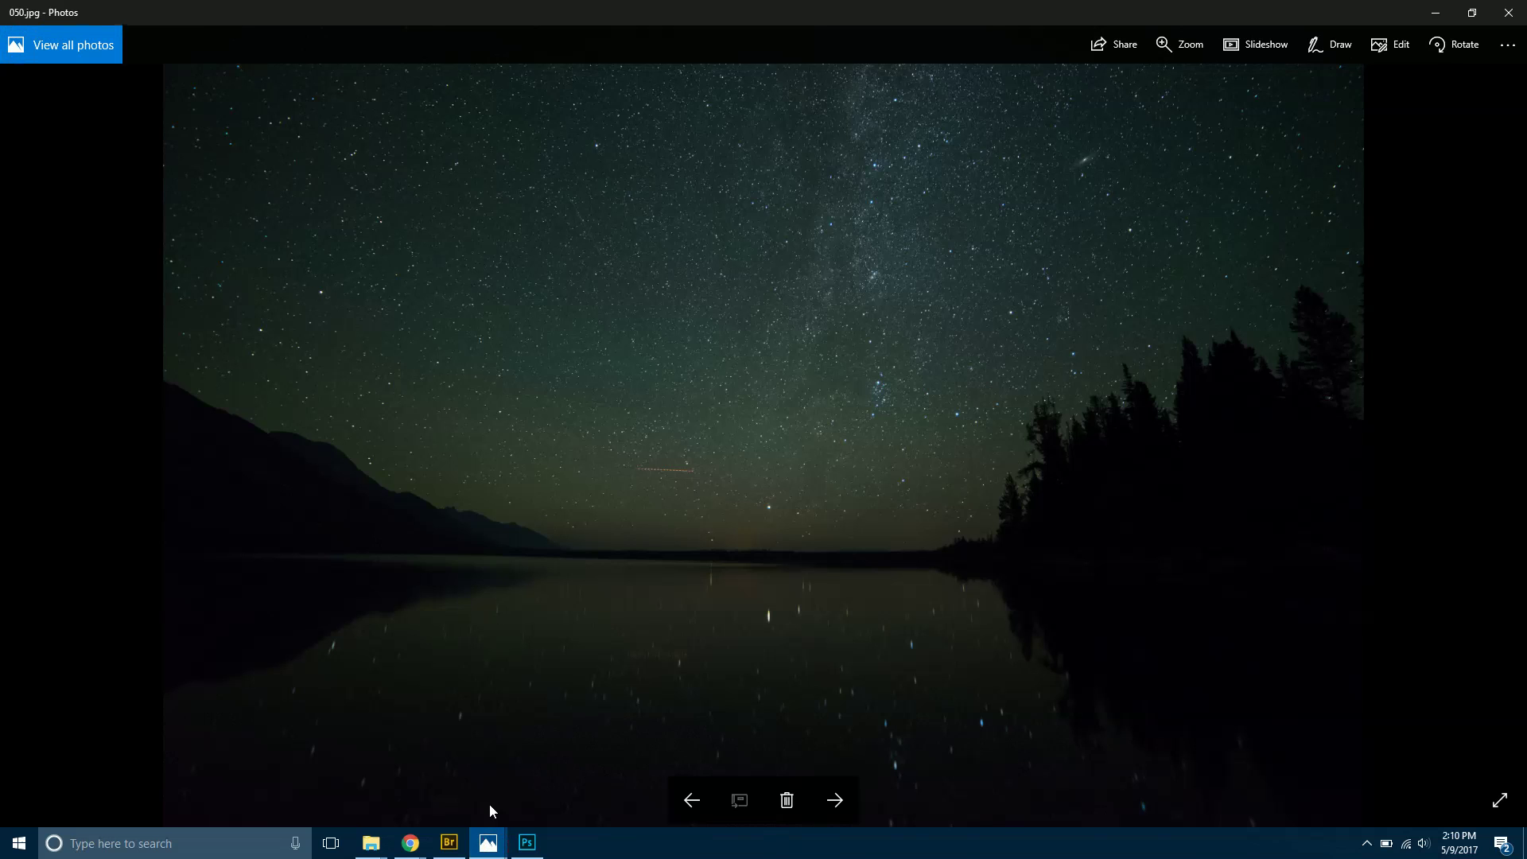
click(526, 842)
scroll(1503, 742, down, 2)
click(1425, 796)
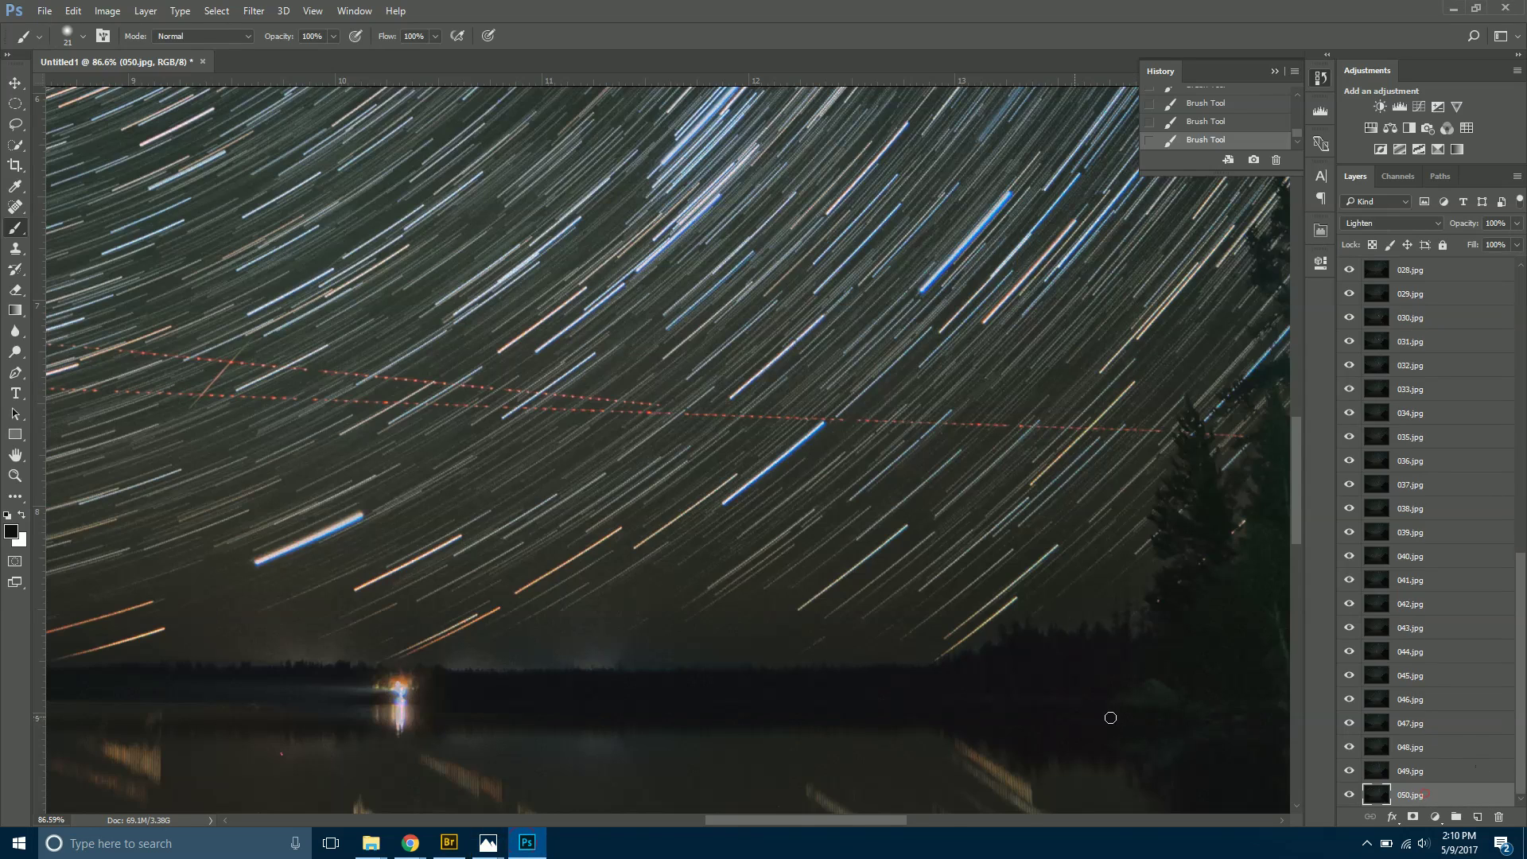
drag(873, 822, 552, 804)
mouse_move(488, 844)
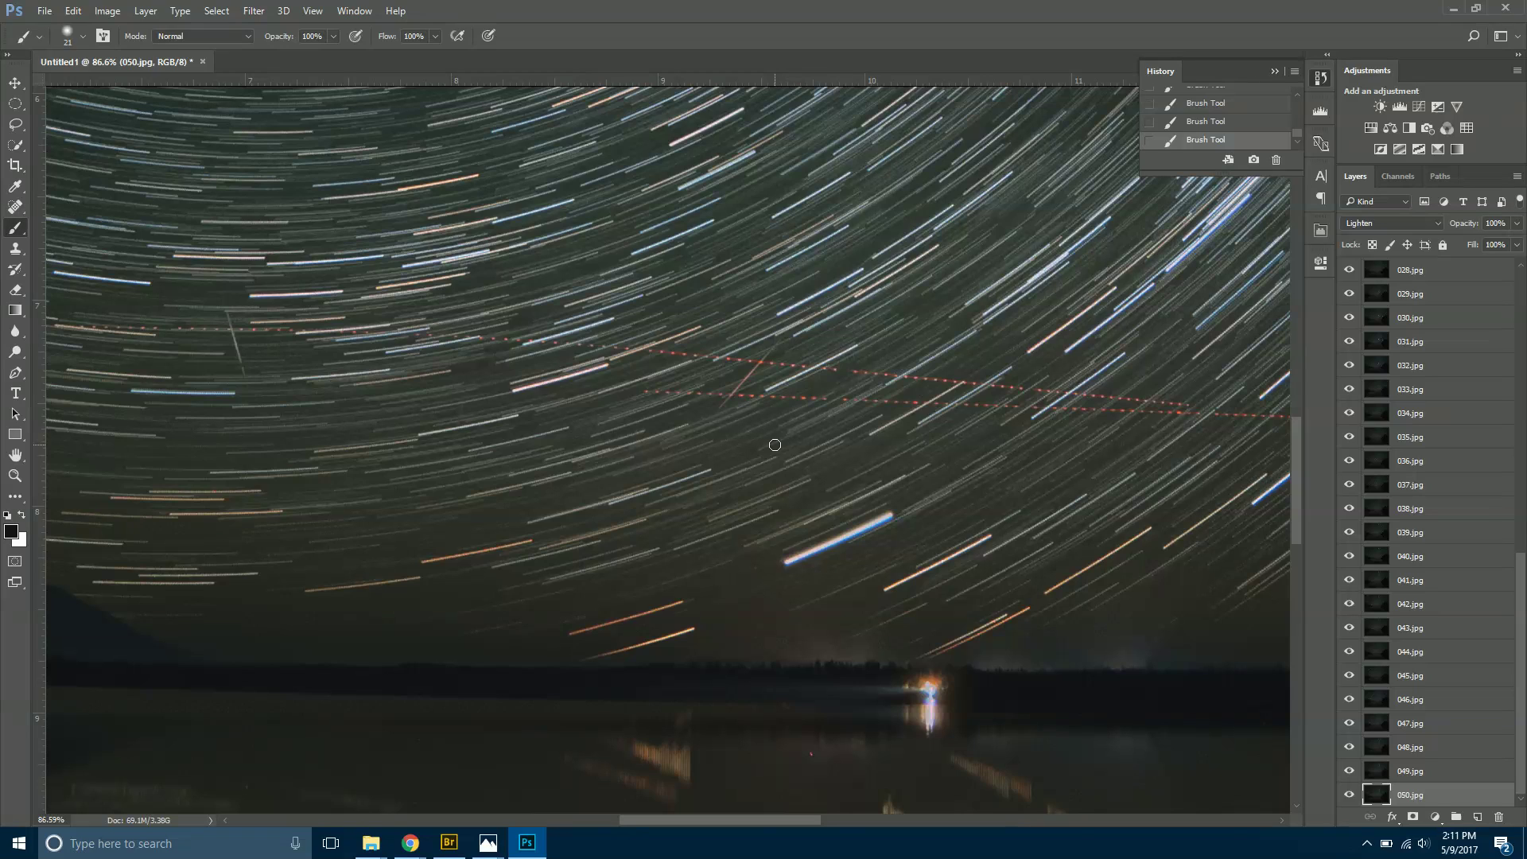
click(1435, 773)
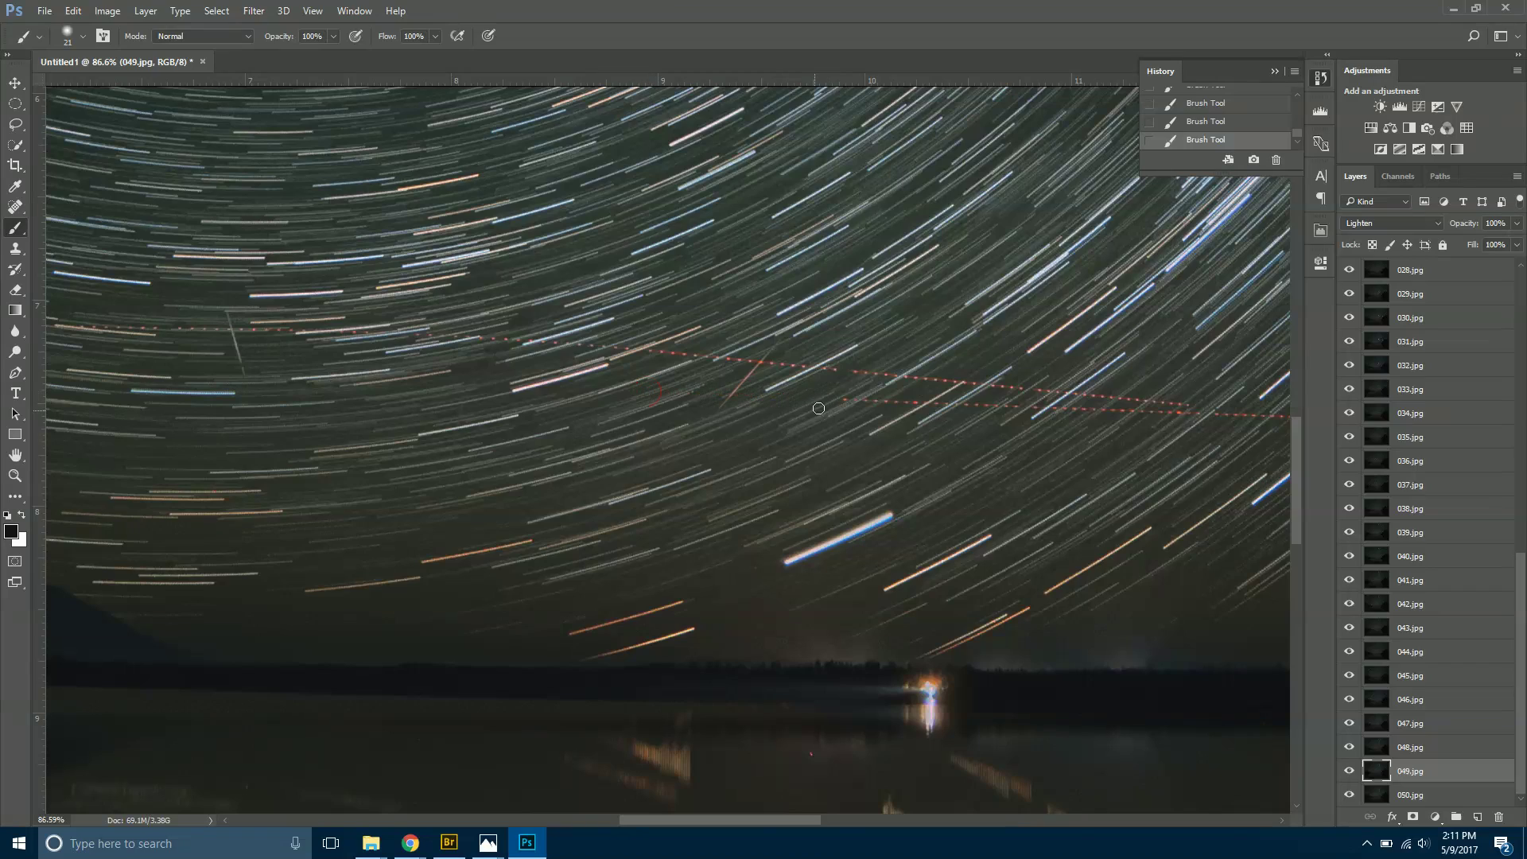
scroll(749, 484, down, 6)
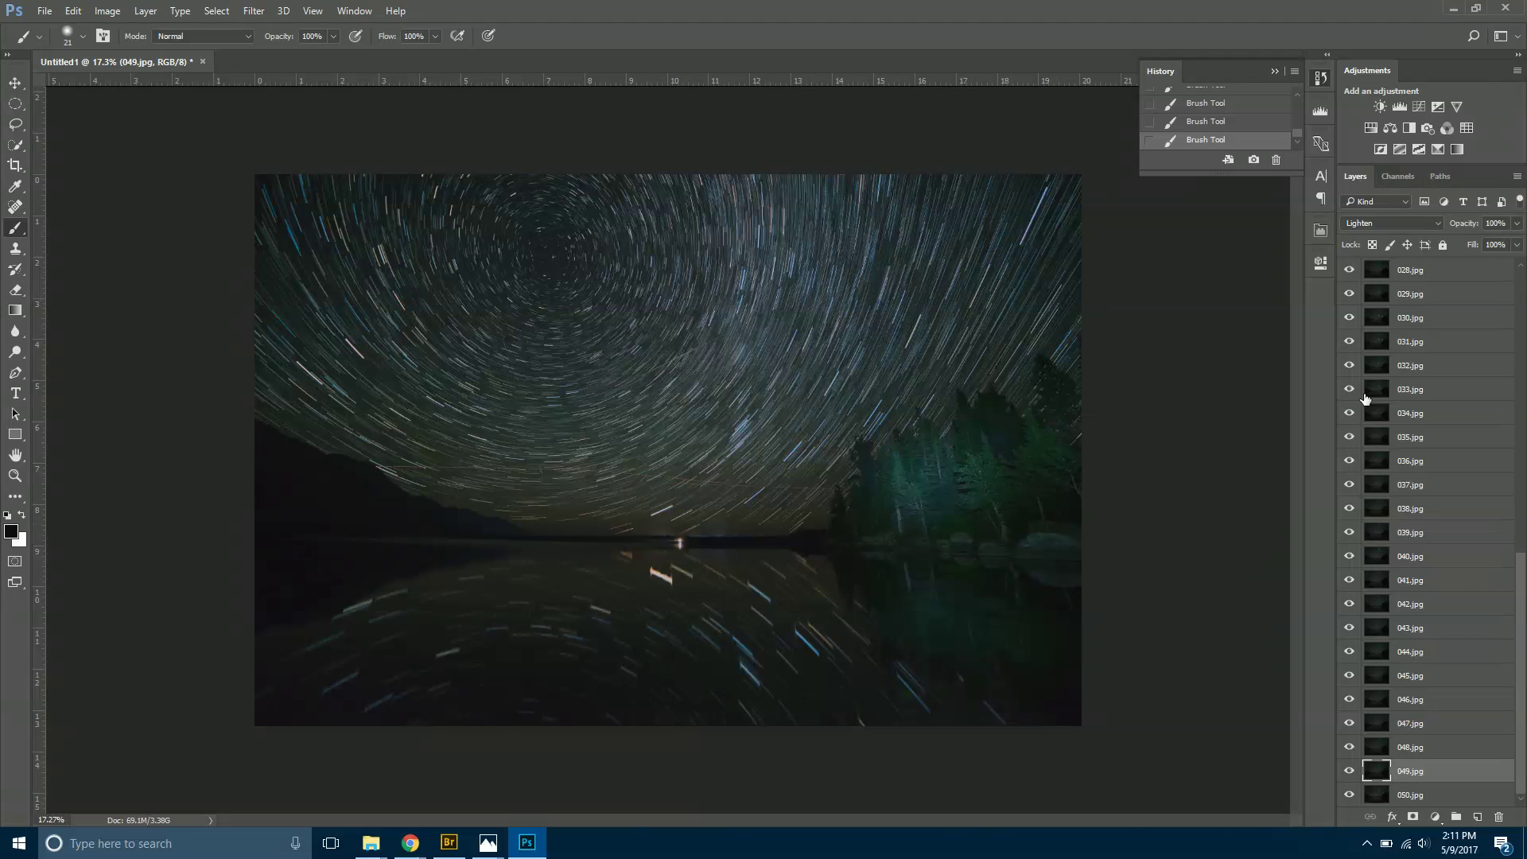
Flatten the image from the layer context menu, confirming that hidden layers are discarded.
scroll(1468, 605, up, 9)
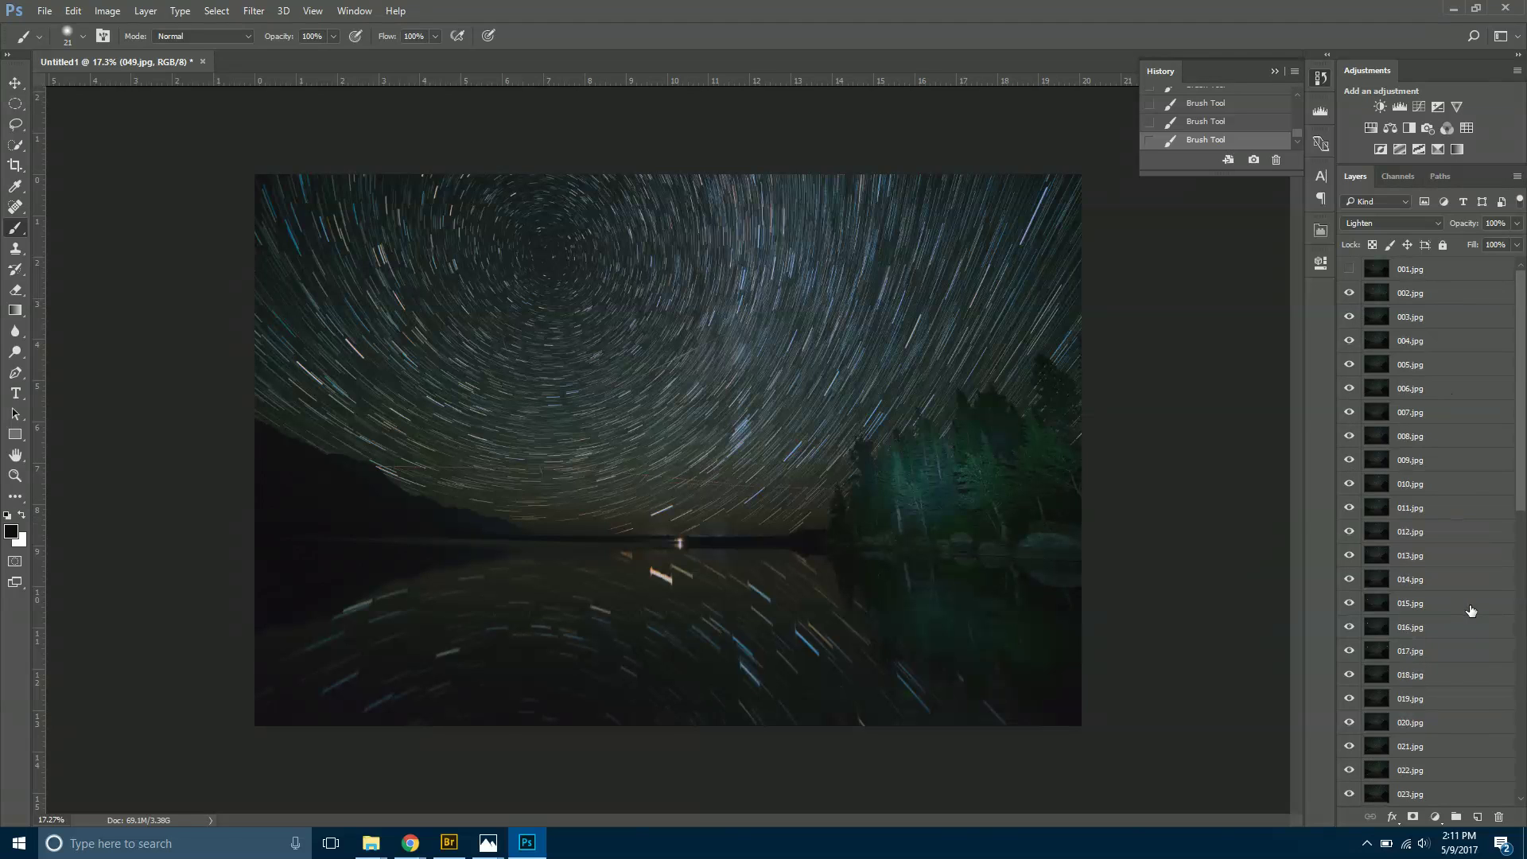
right_click(1450, 322)
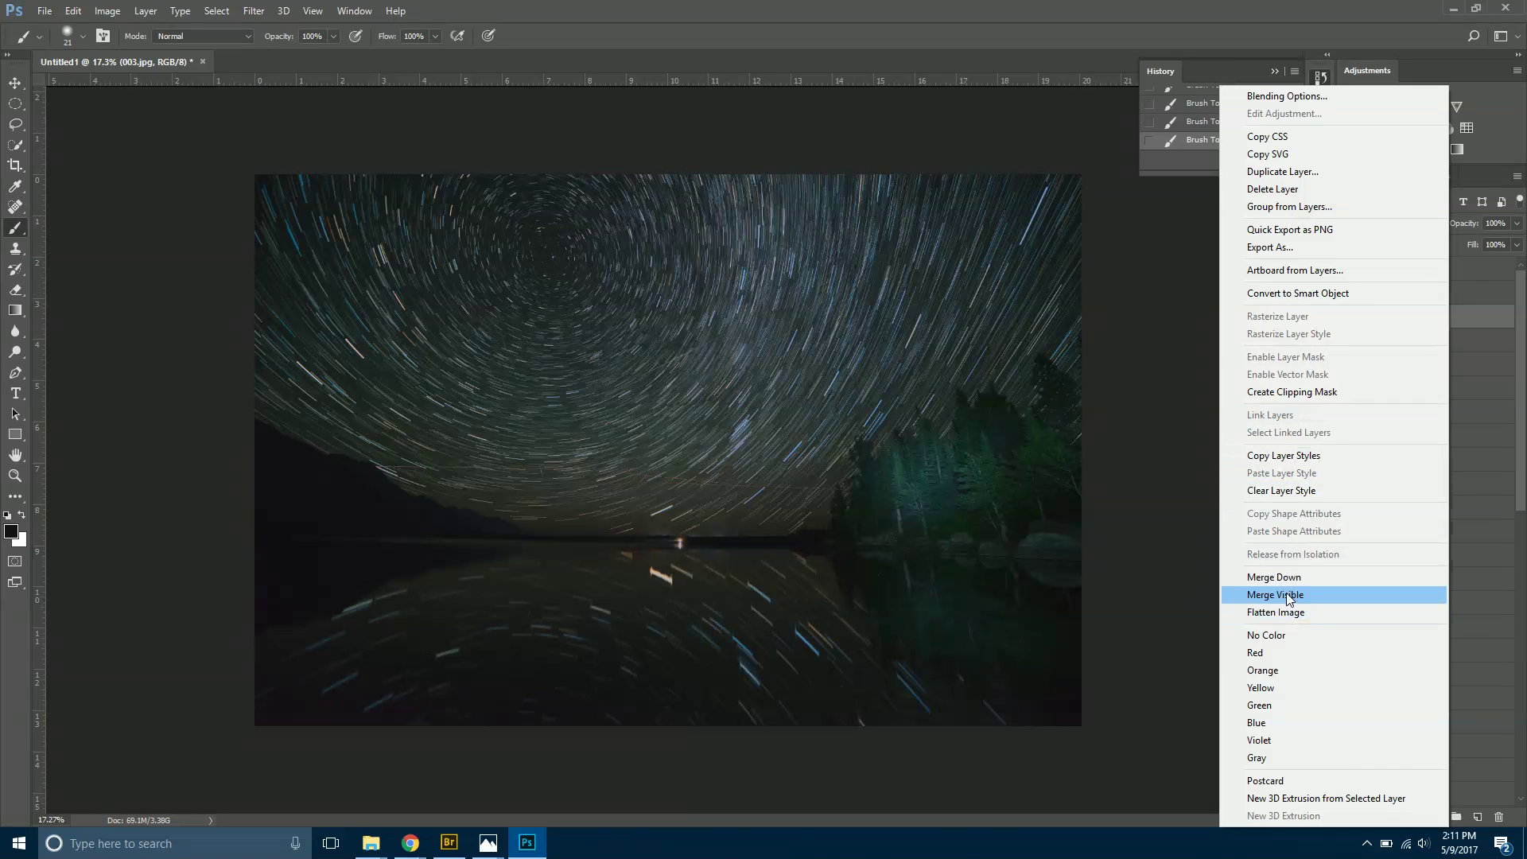
click(1255, 610)
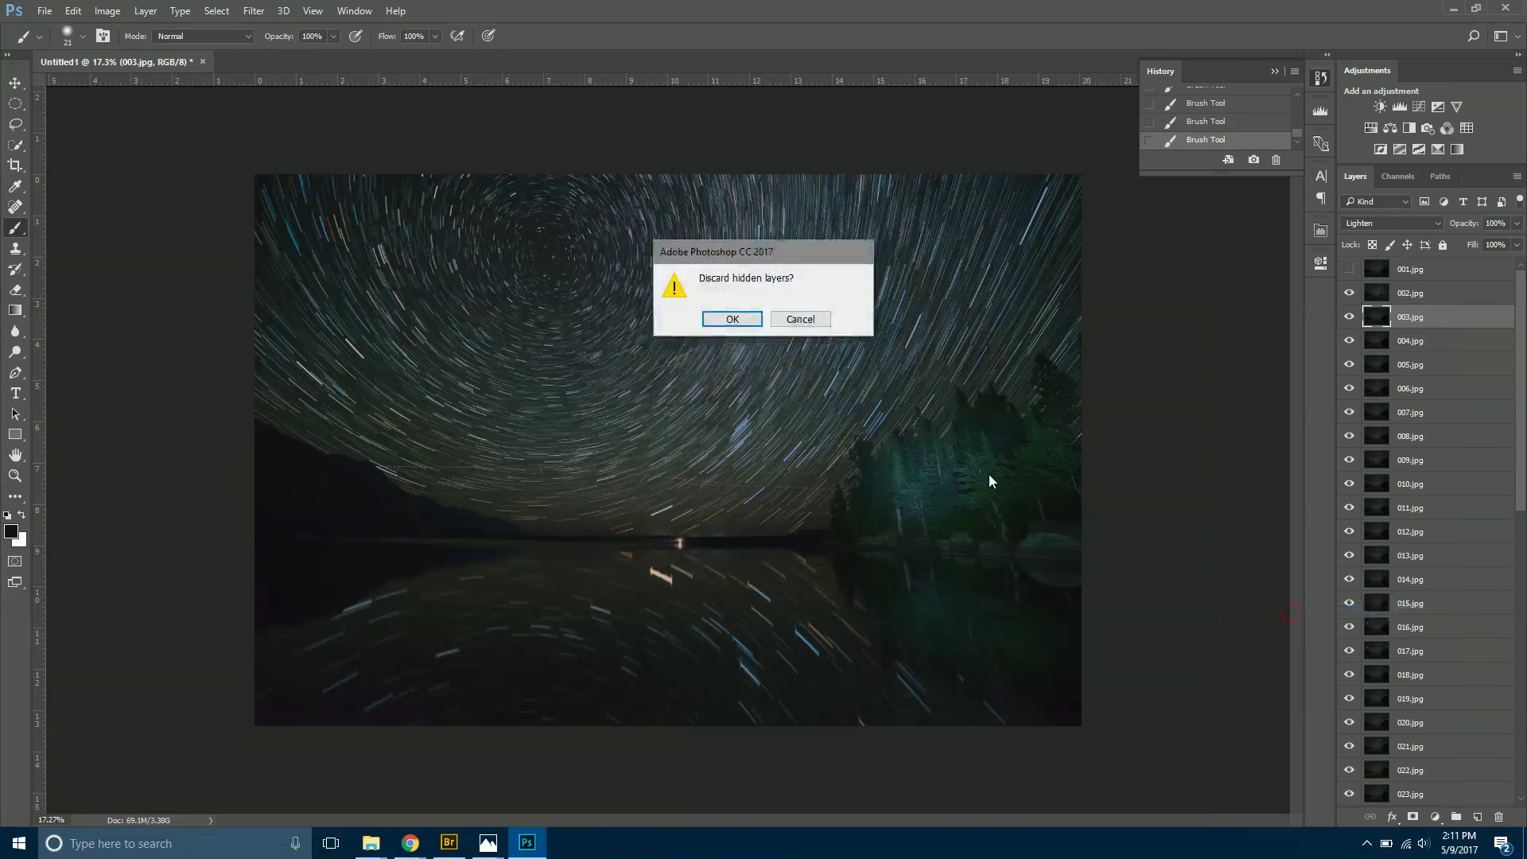
click(723, 319)
scroll(680, 411, up, 2)
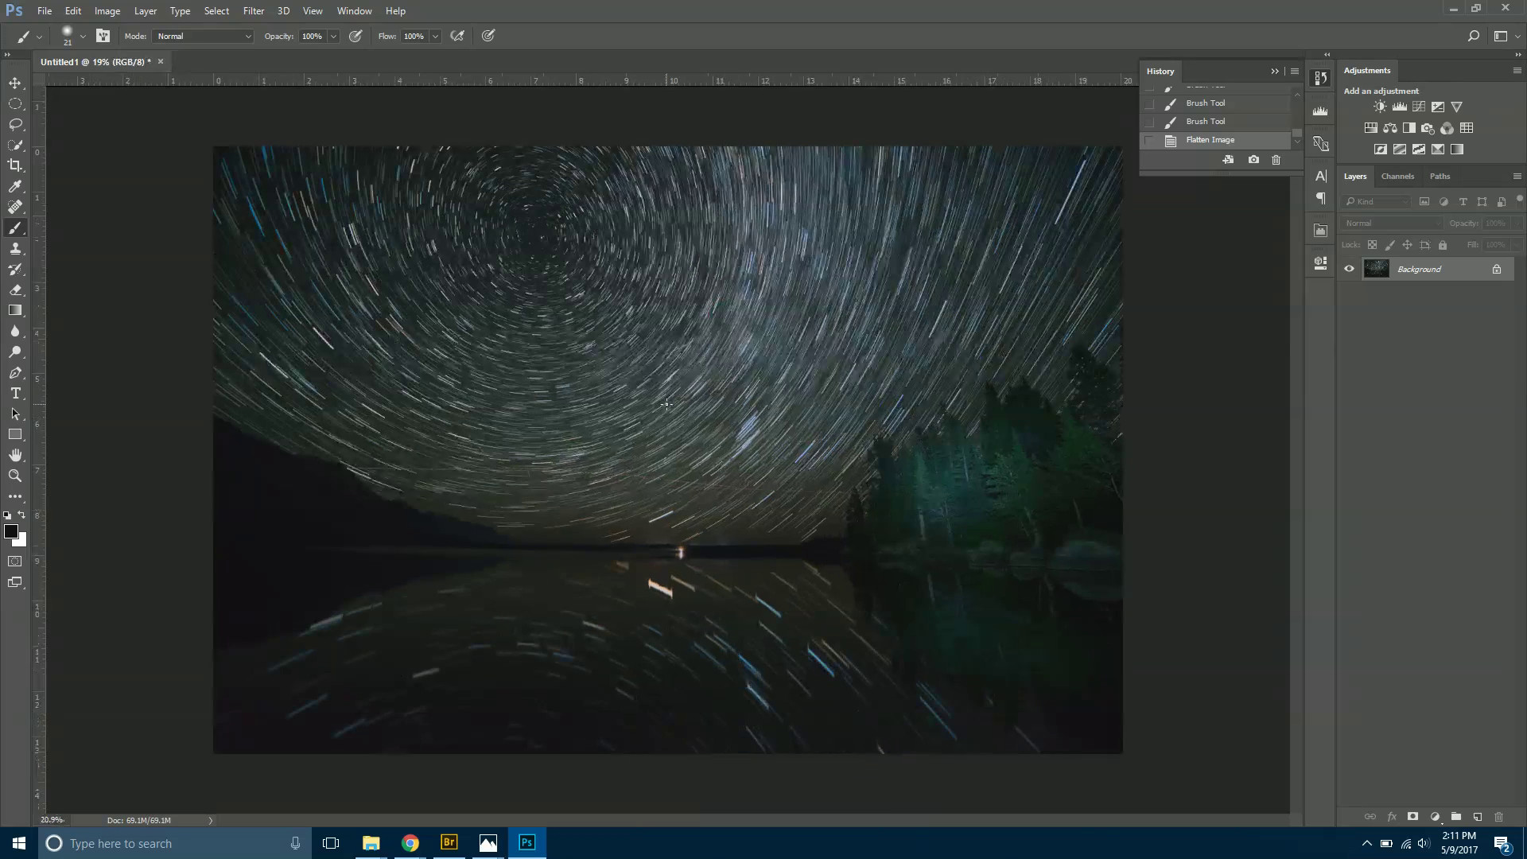
scroll(680, 411, down, 1)
Begin saving the flattened composite as a new file, then cancel.
click(44, 10)
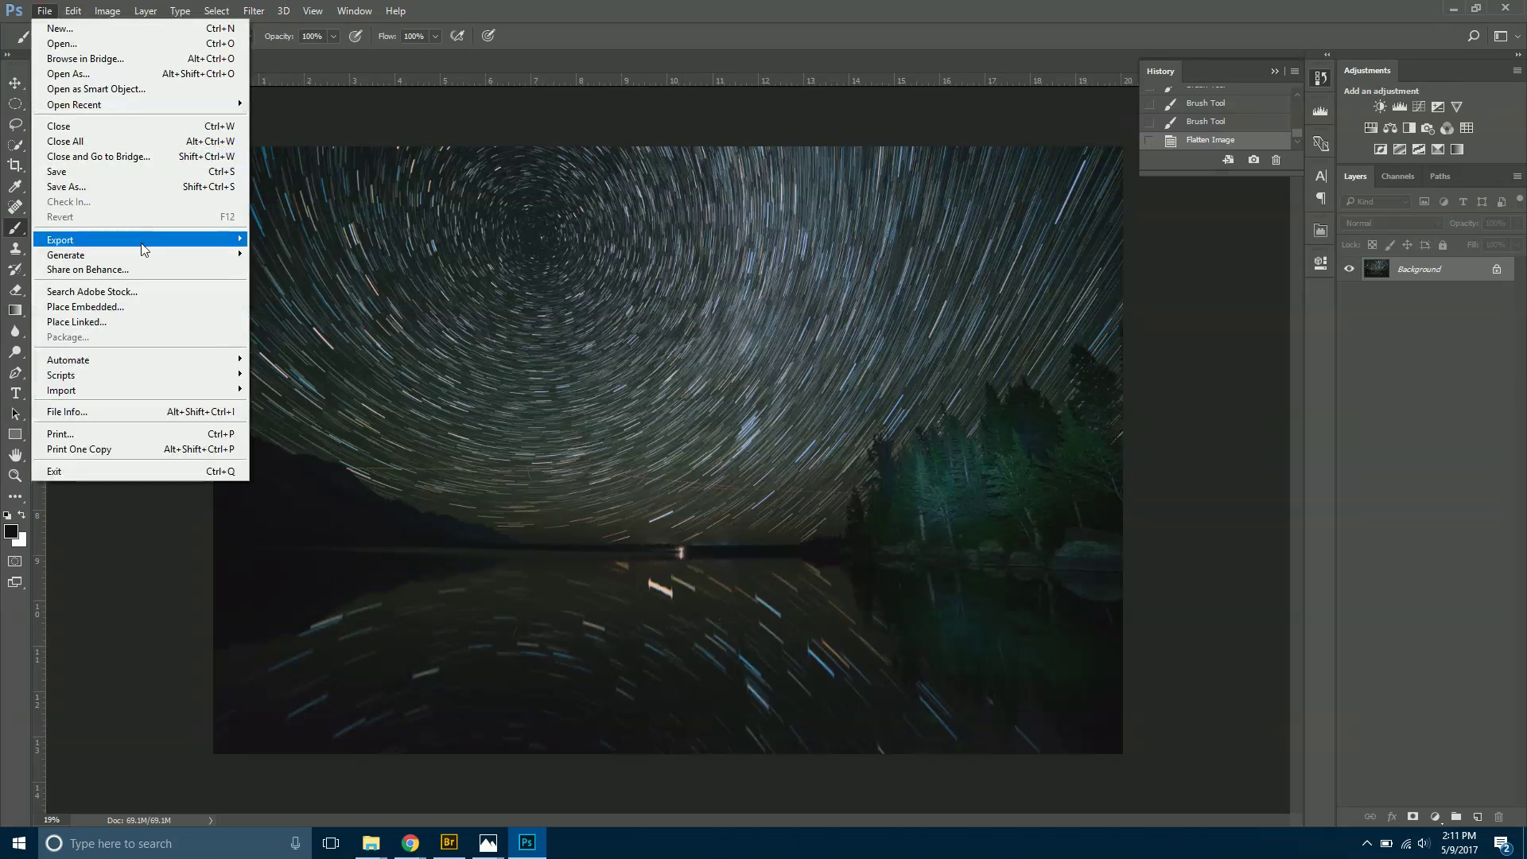
click(97, 184)
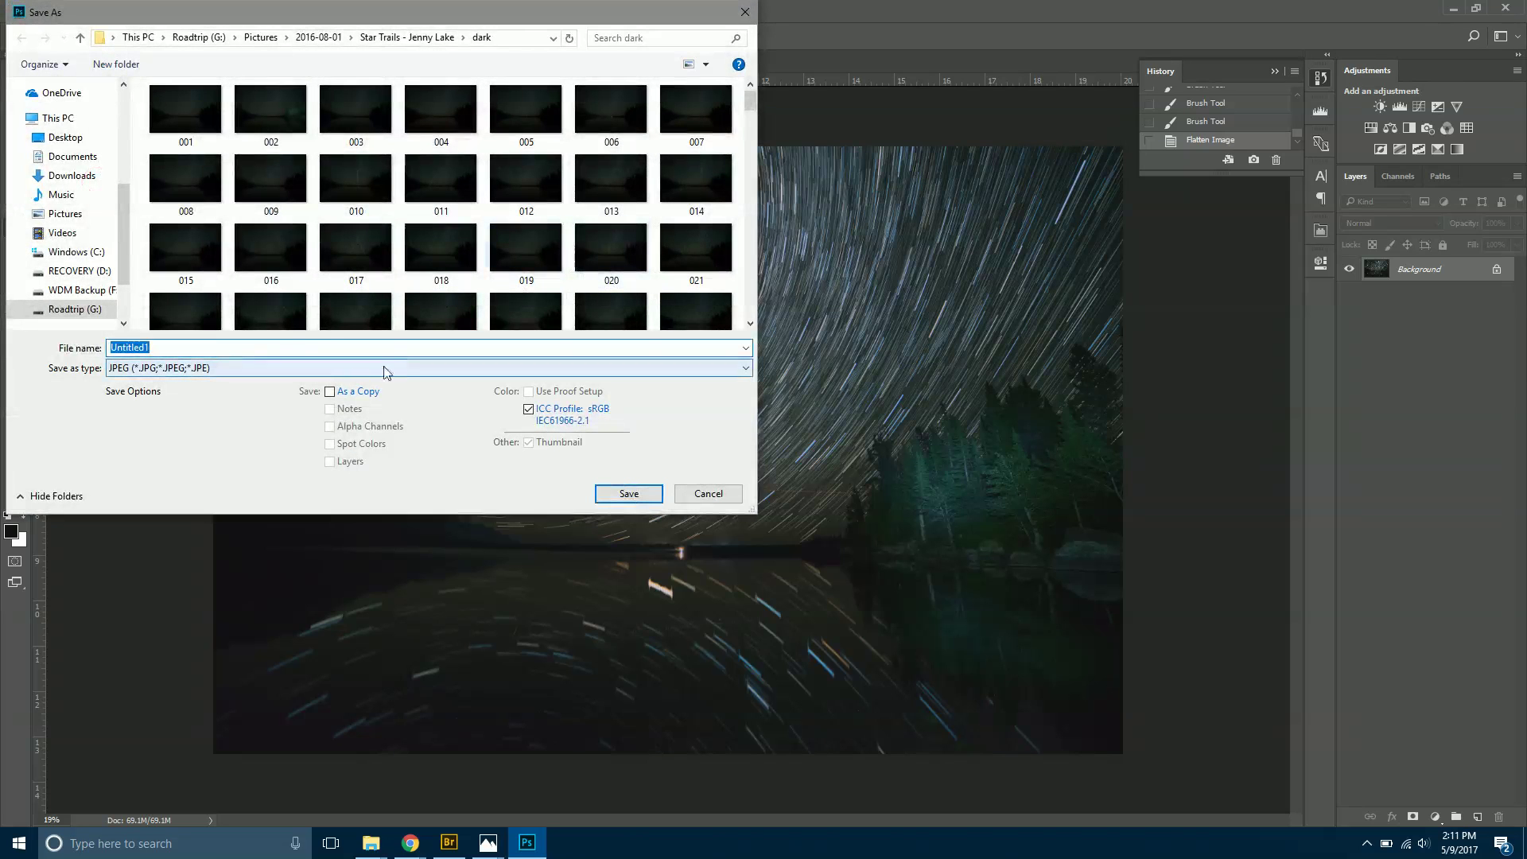
click(706, 494)
Browse from the JPEG folder to the dark folder and select the 1-50 image.
mouse_move(370, 842)
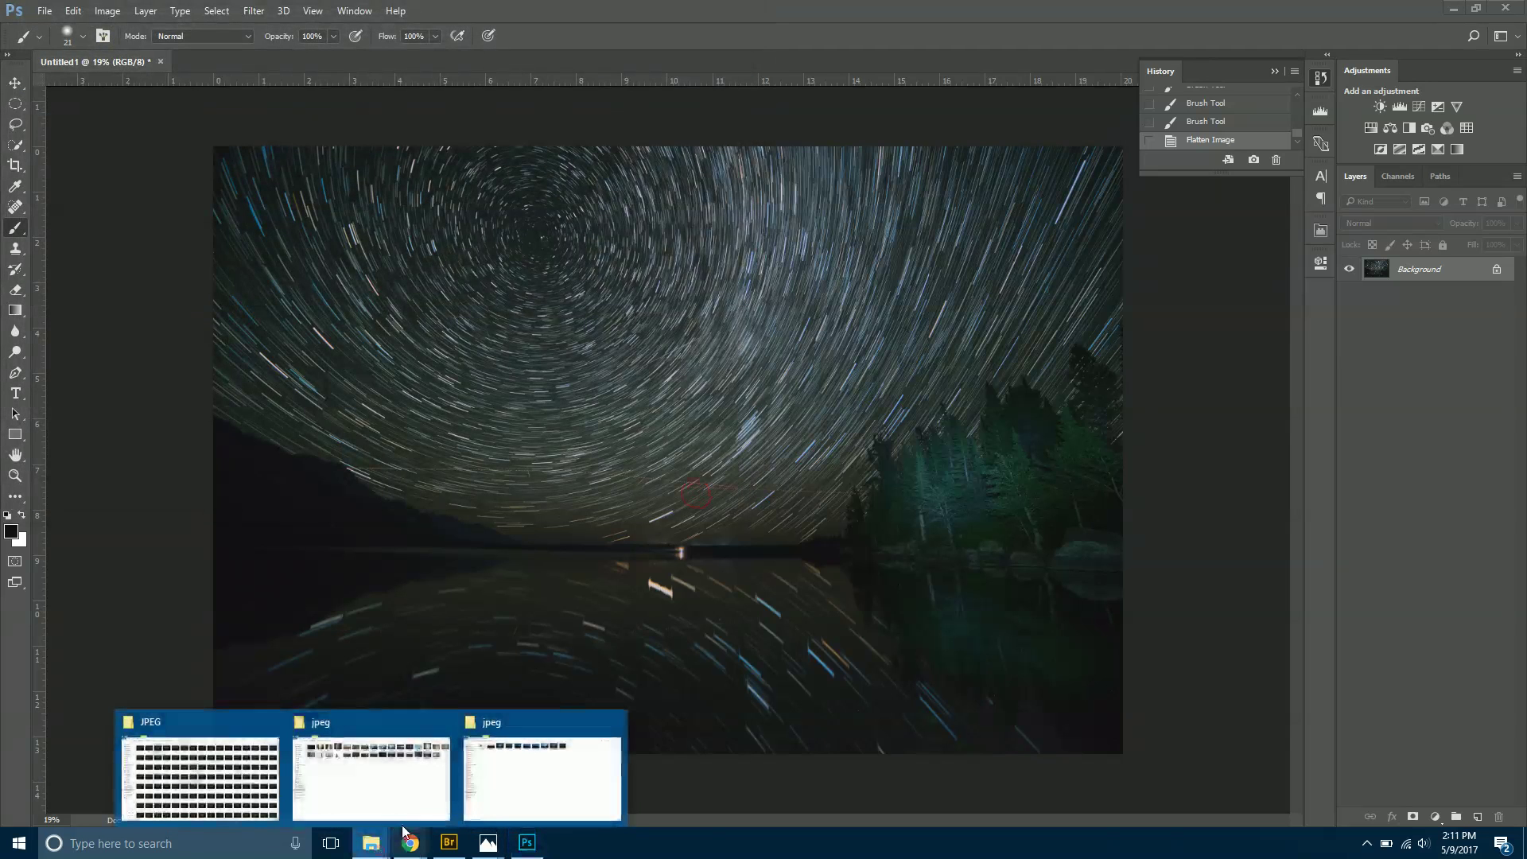
click(238, 765)
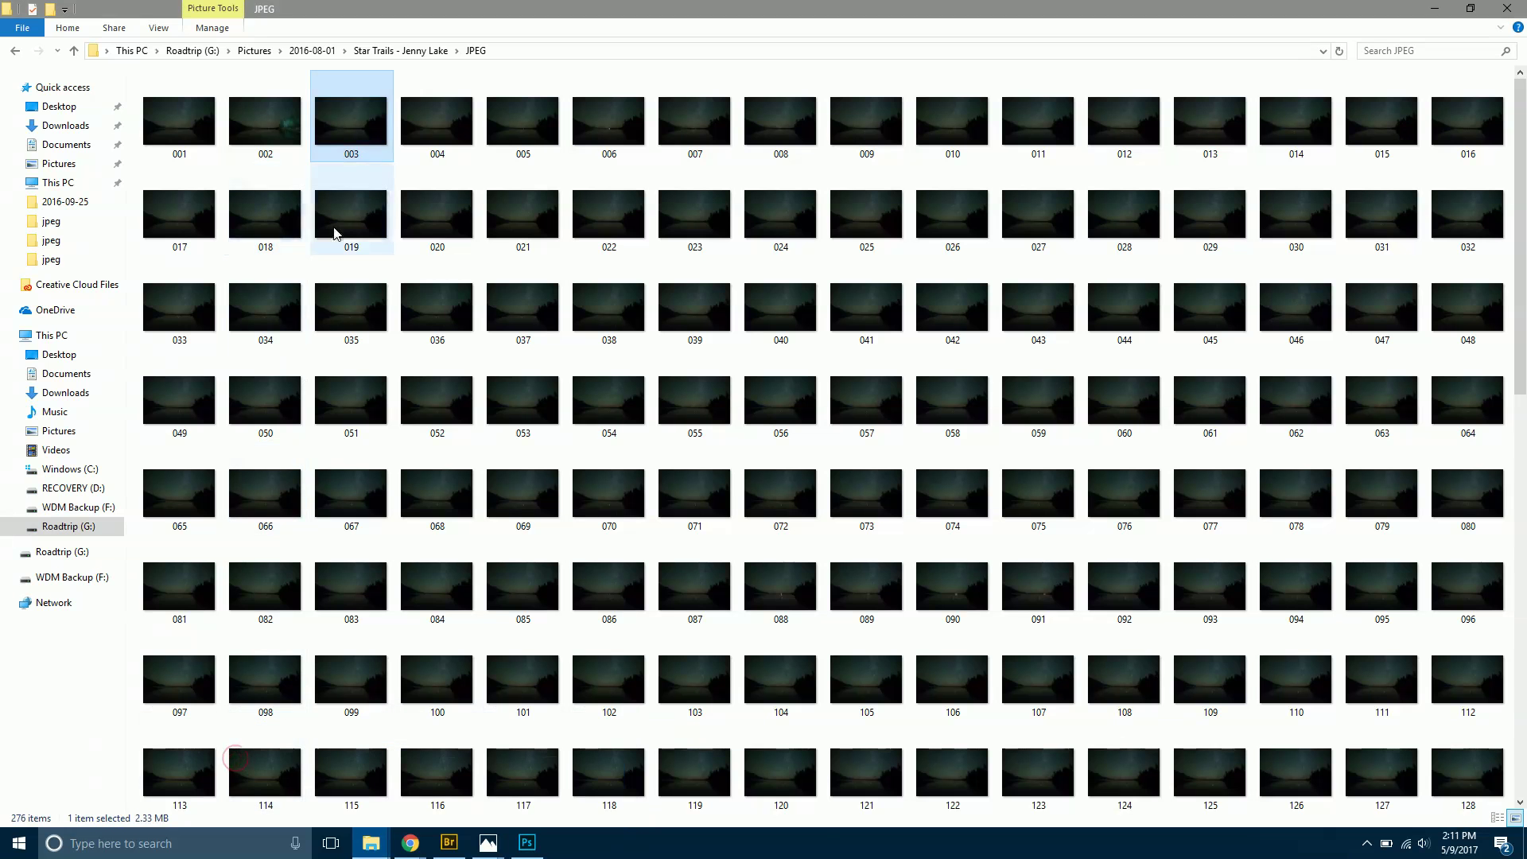
click(400, 50)
double_click(194, 127)
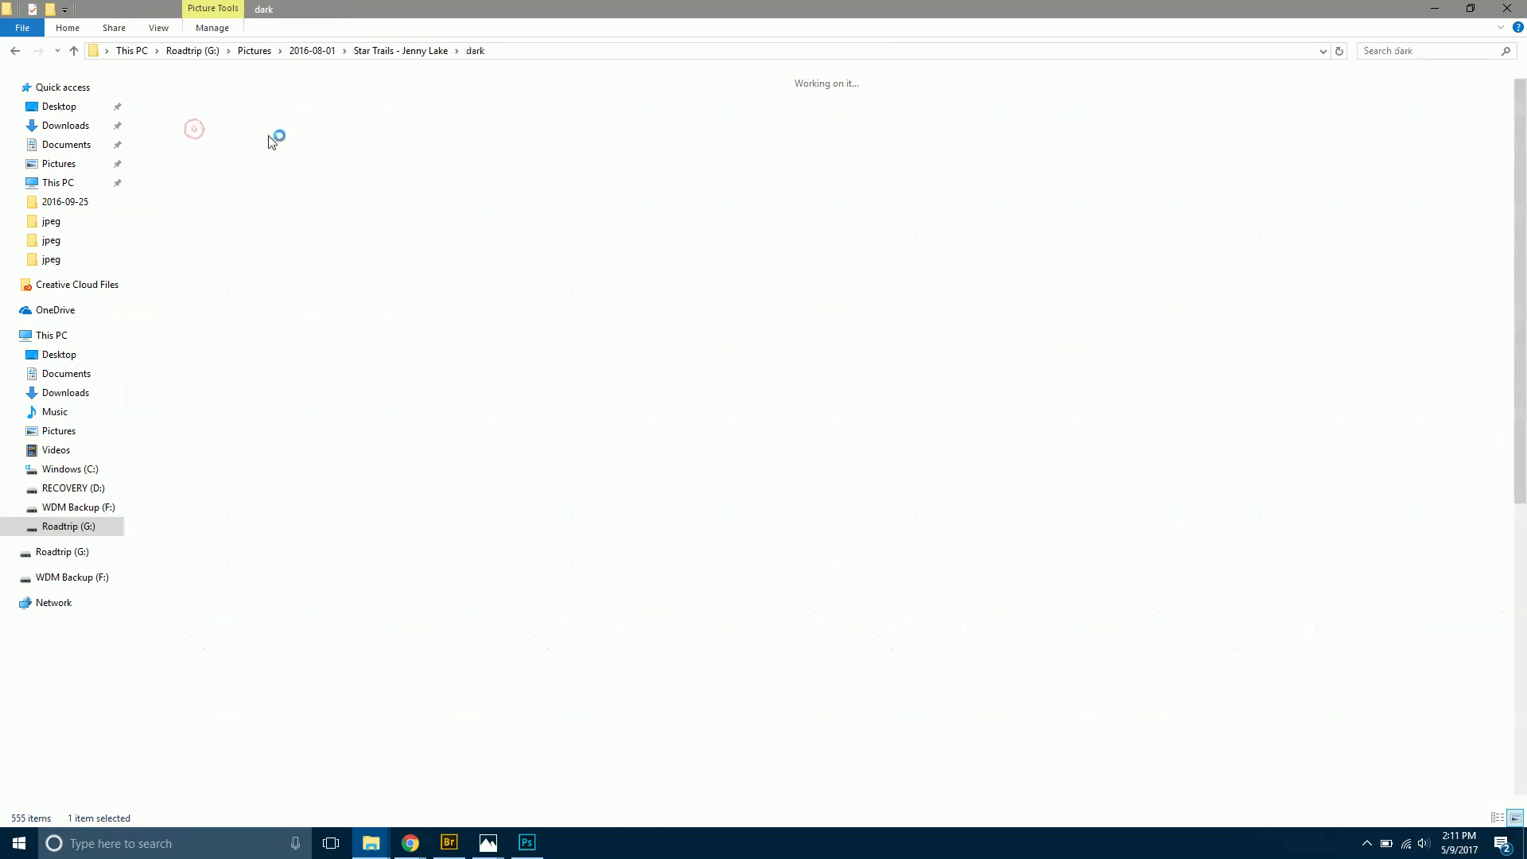
click(256, 115)
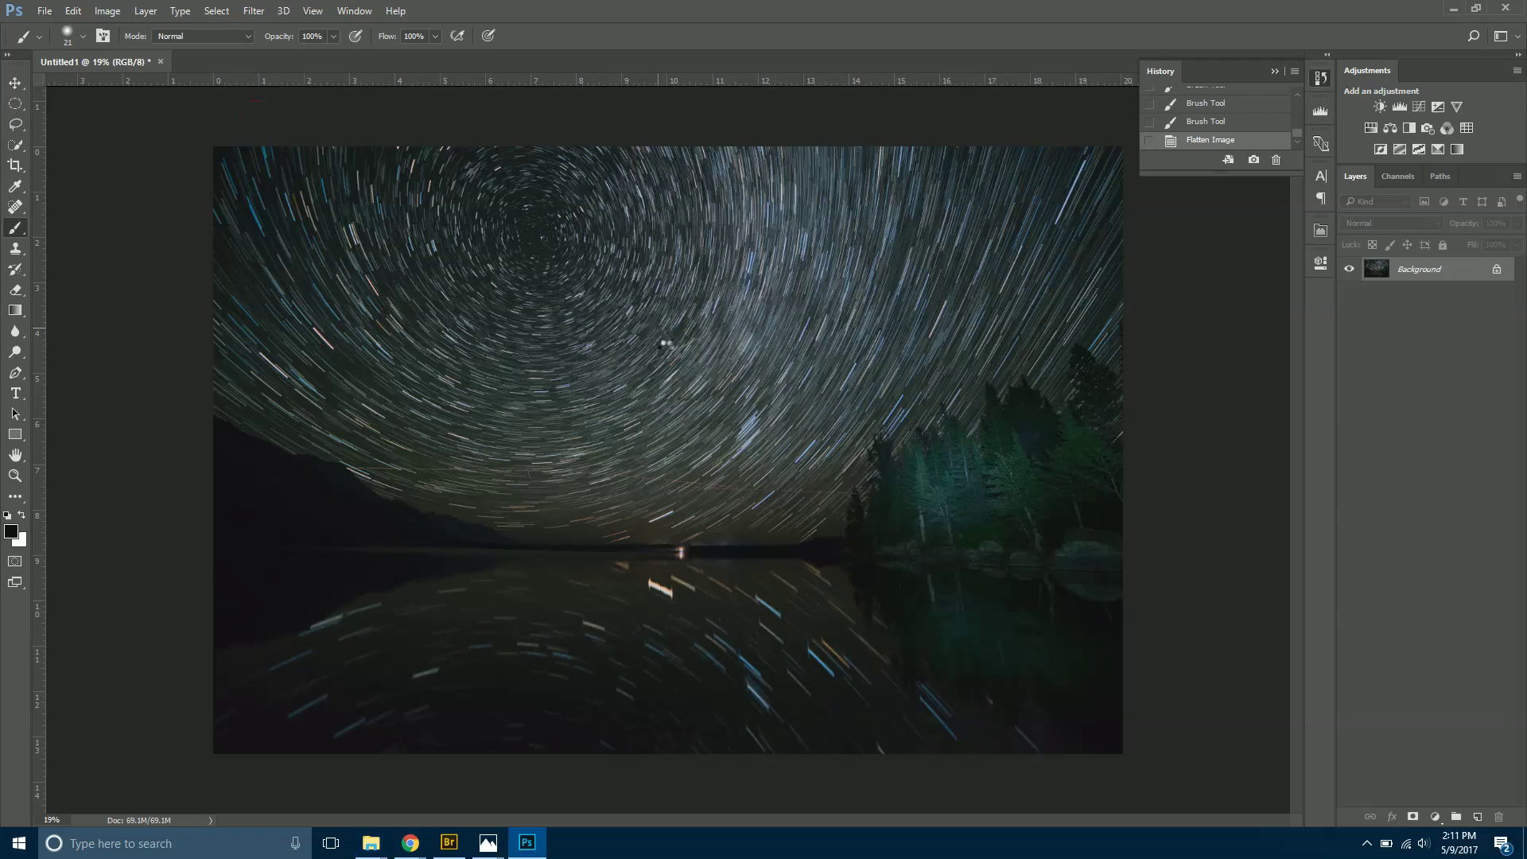
scroll(692, 507, up, 5)
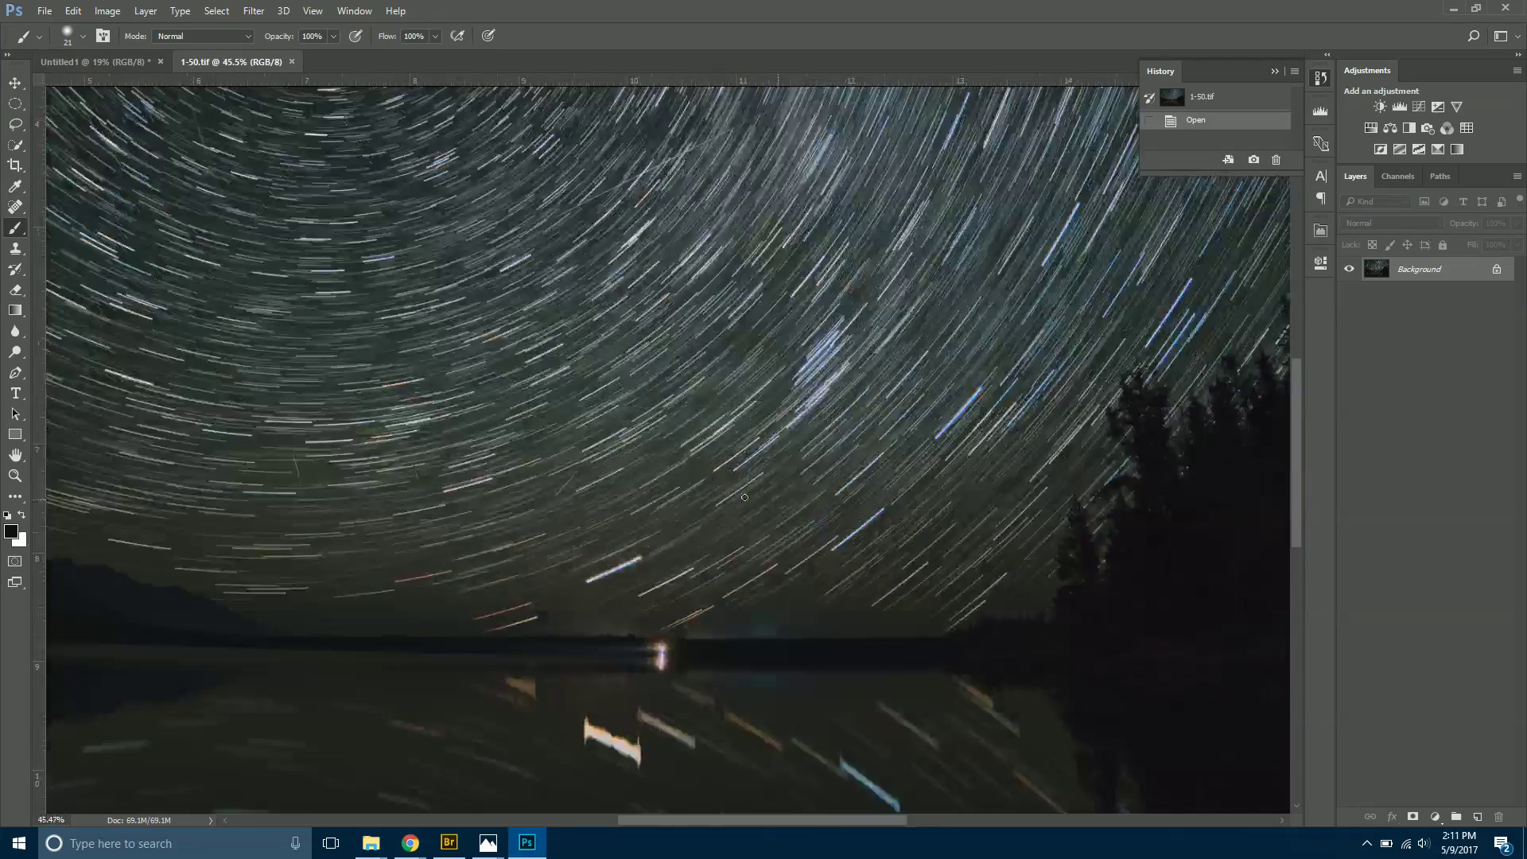
scroll(698, 498, down, 3)
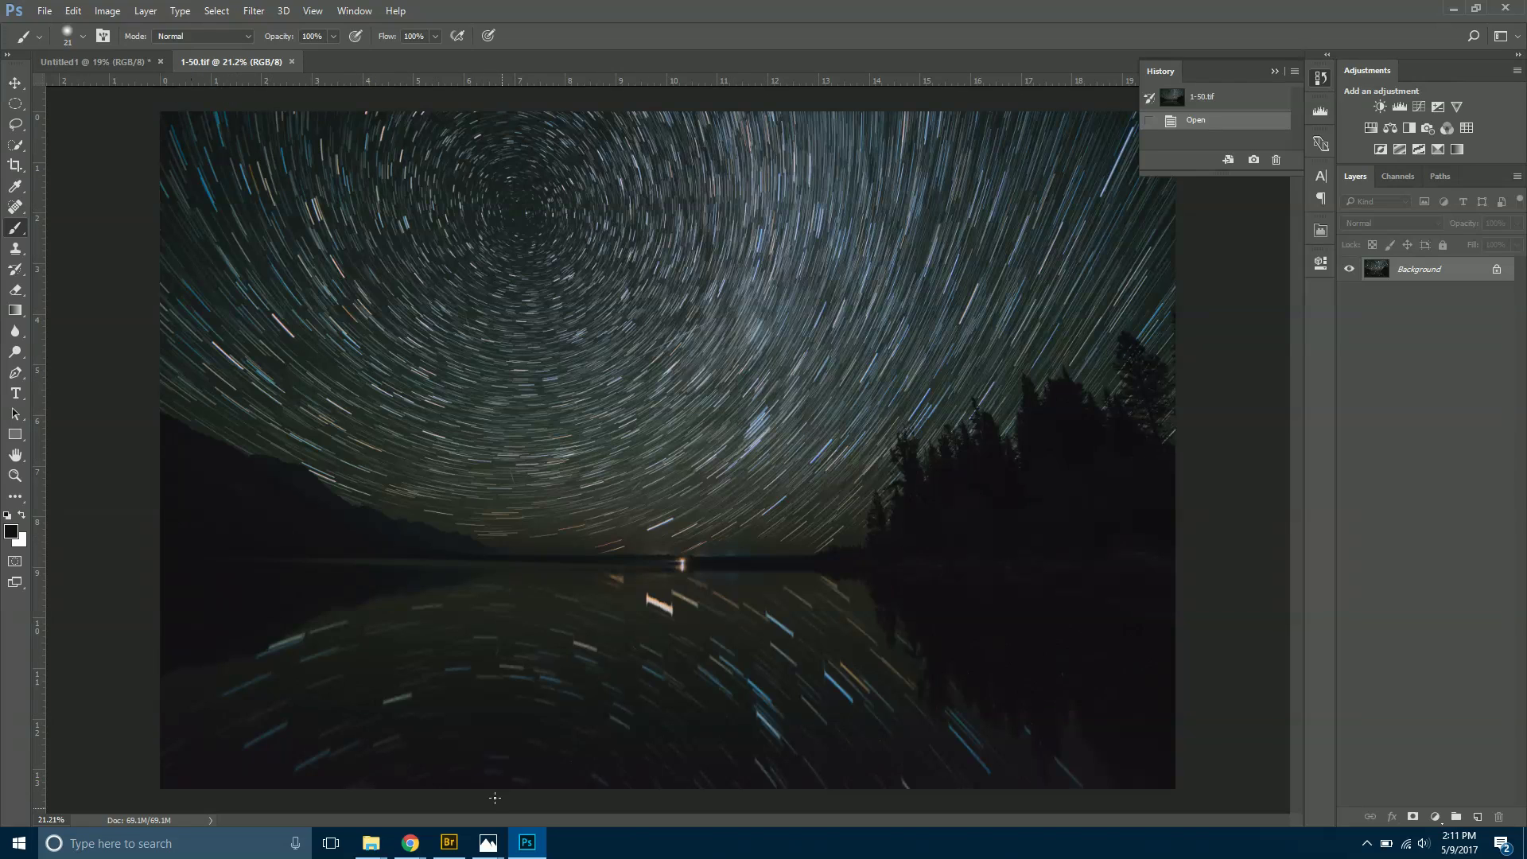
click(45, 11)
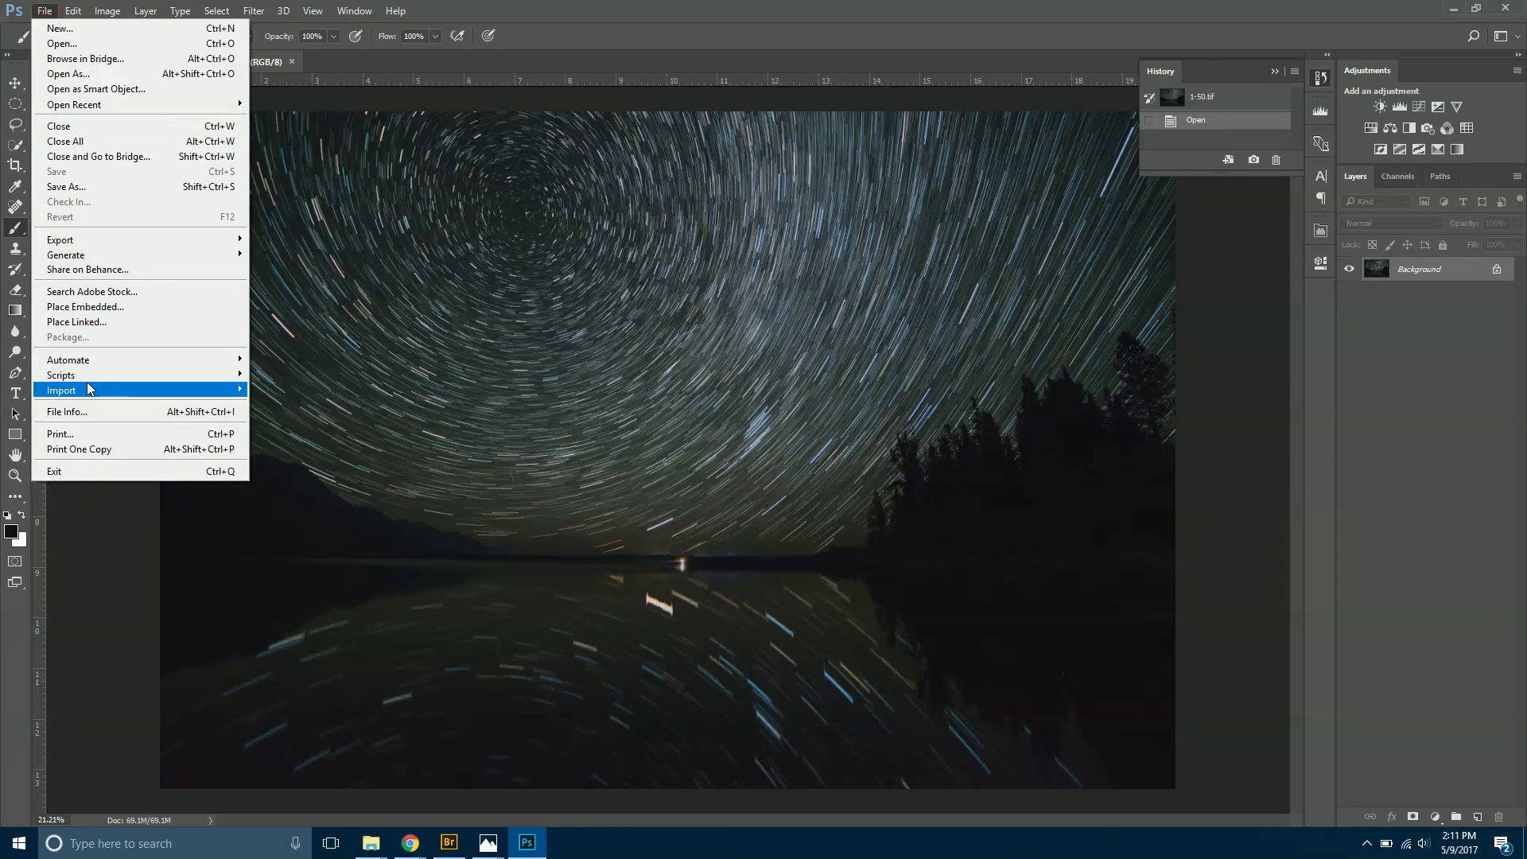
mouse_move(89, 375)
click(346, 478)
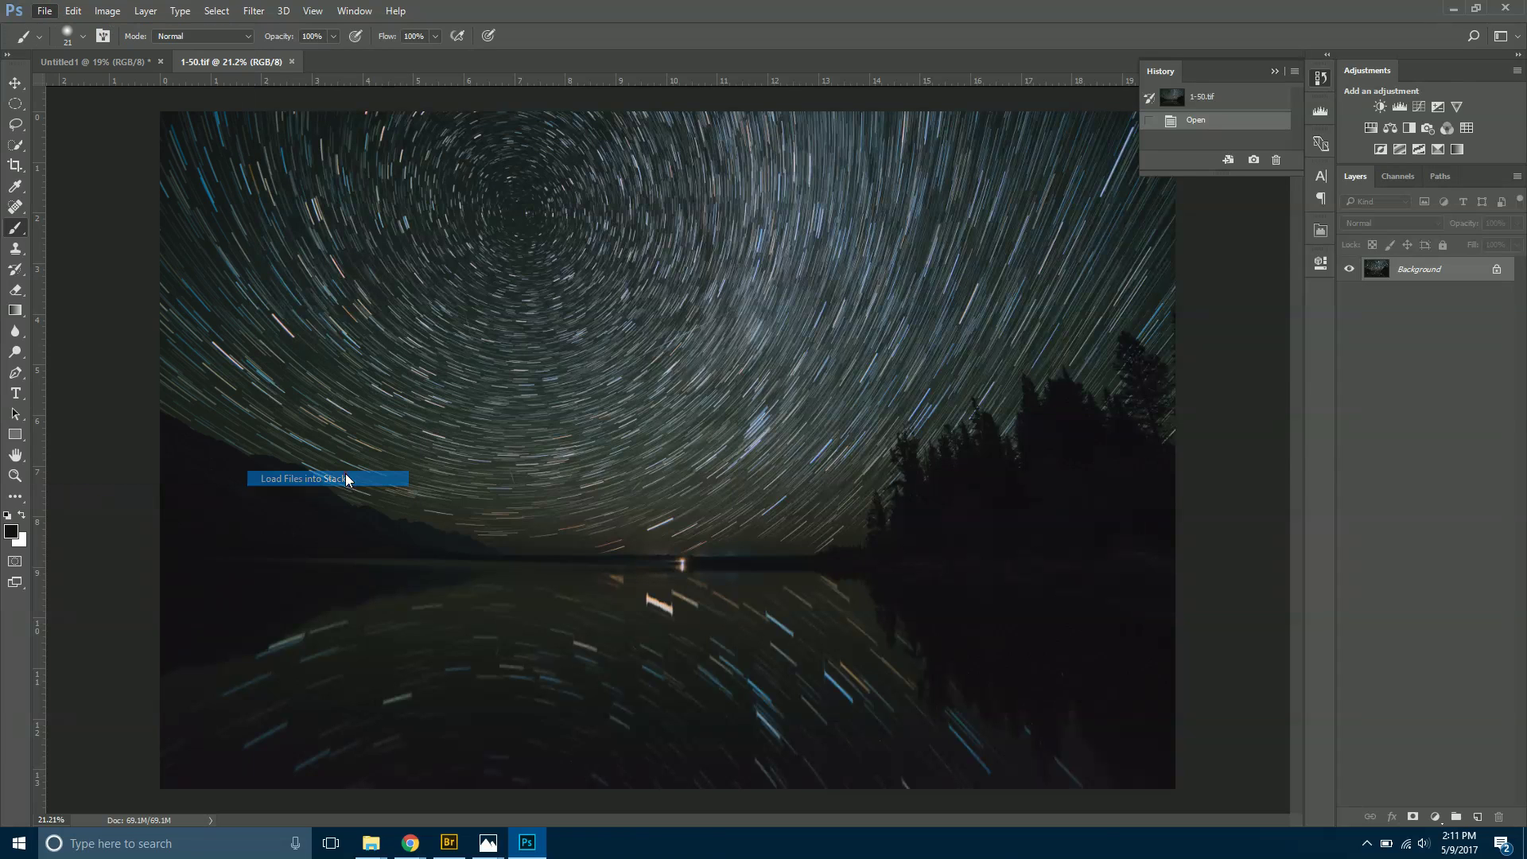
click(810, 370)
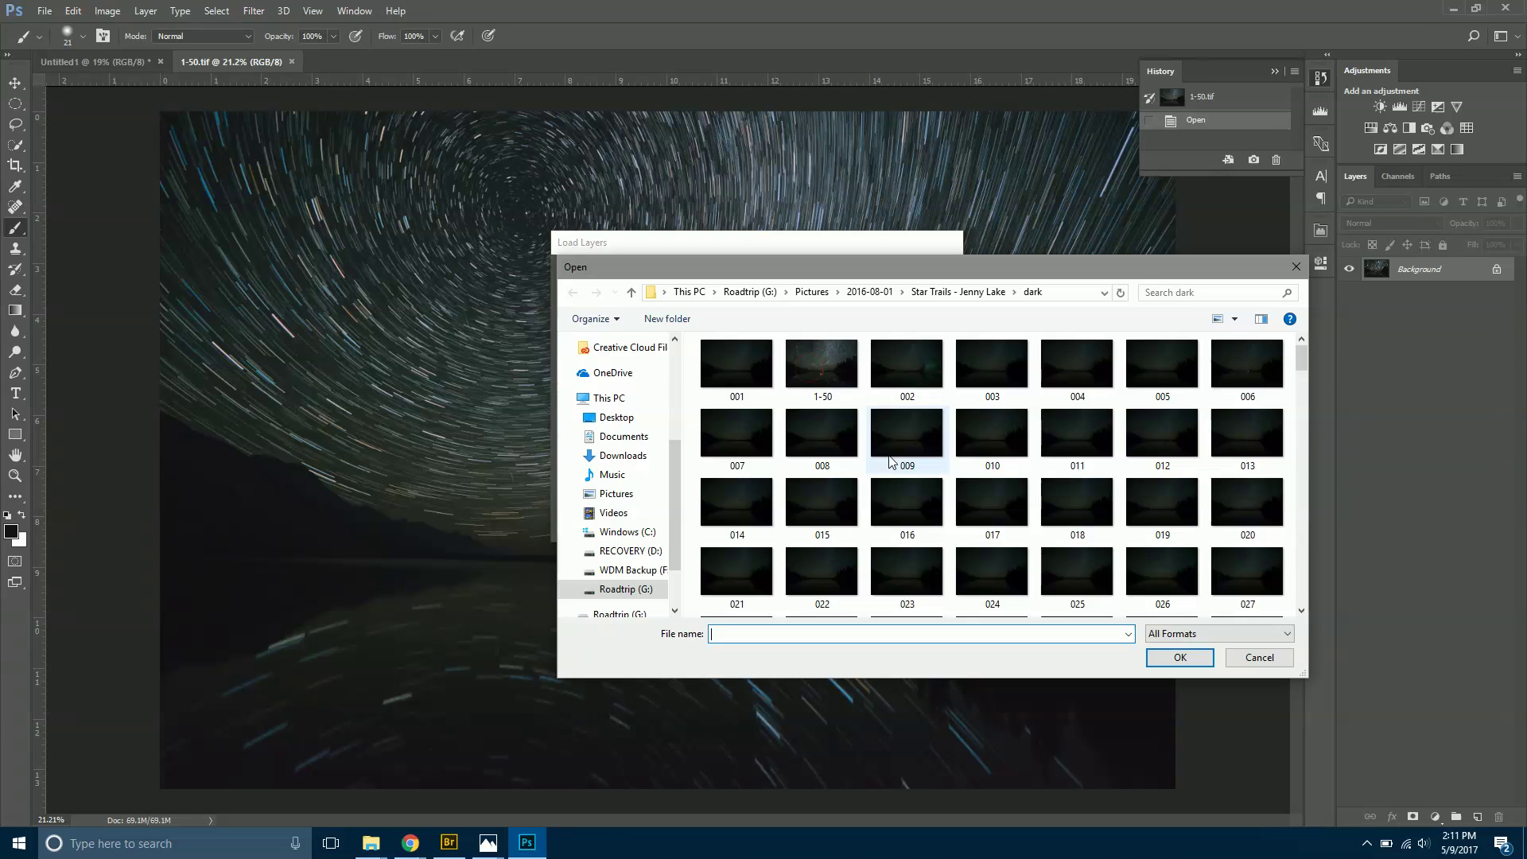
click(889, 462)
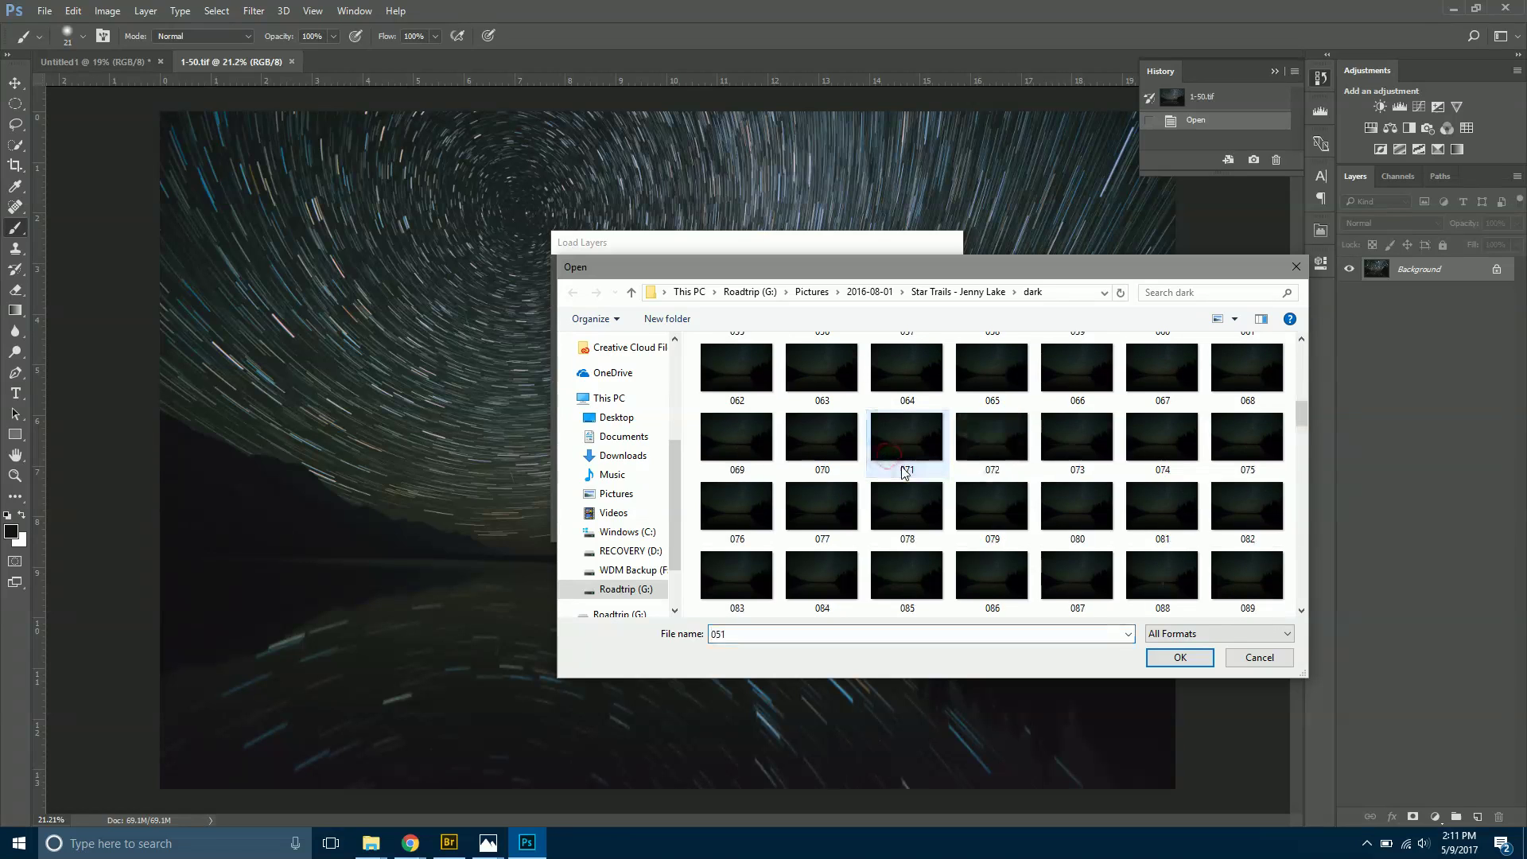
scroll(899, 477, down, 5)
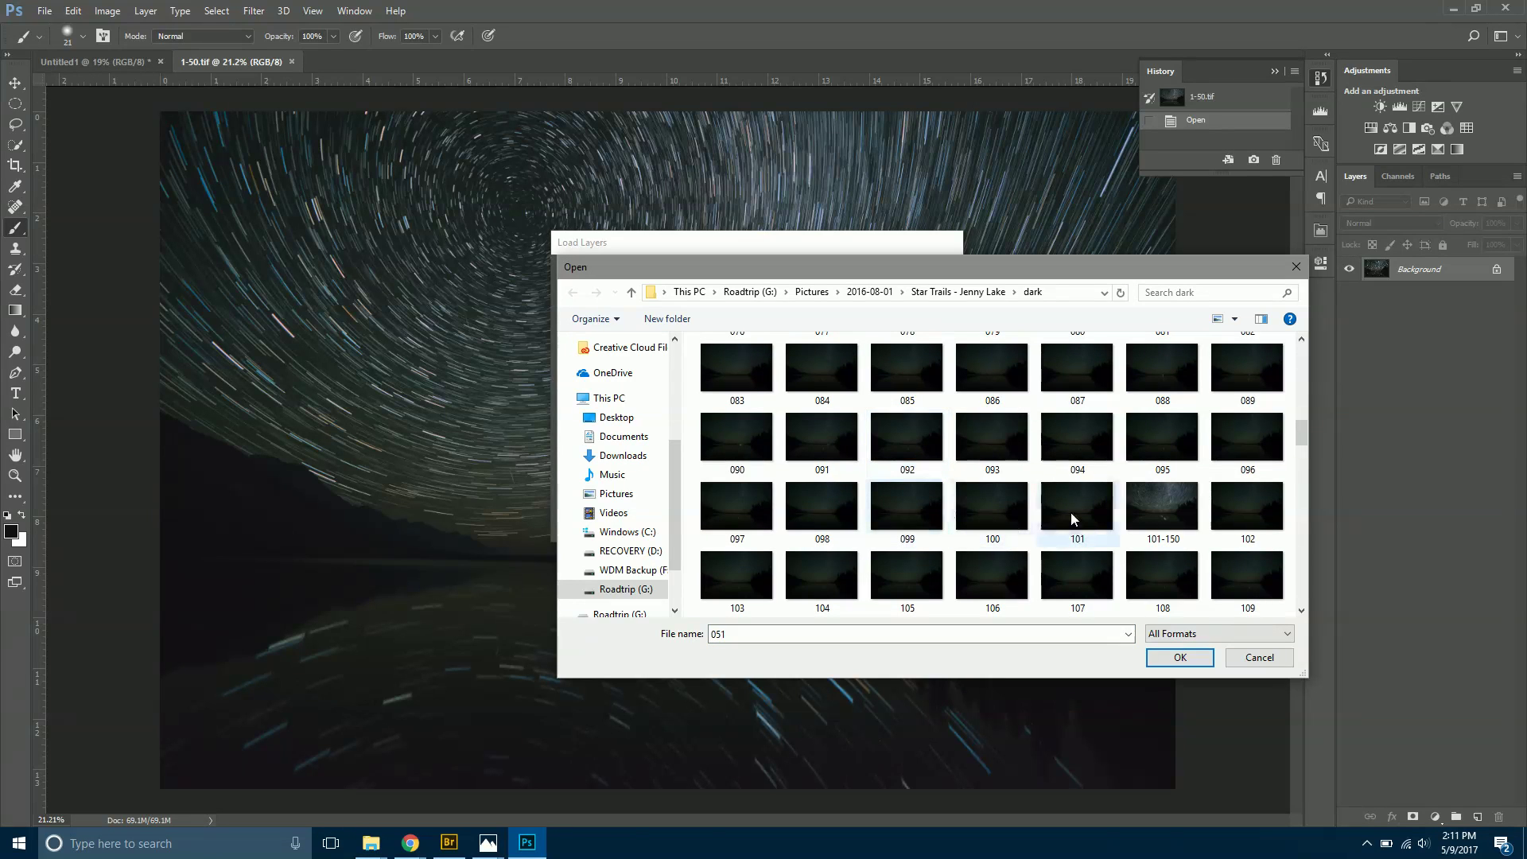
shift+click(1023, 518)
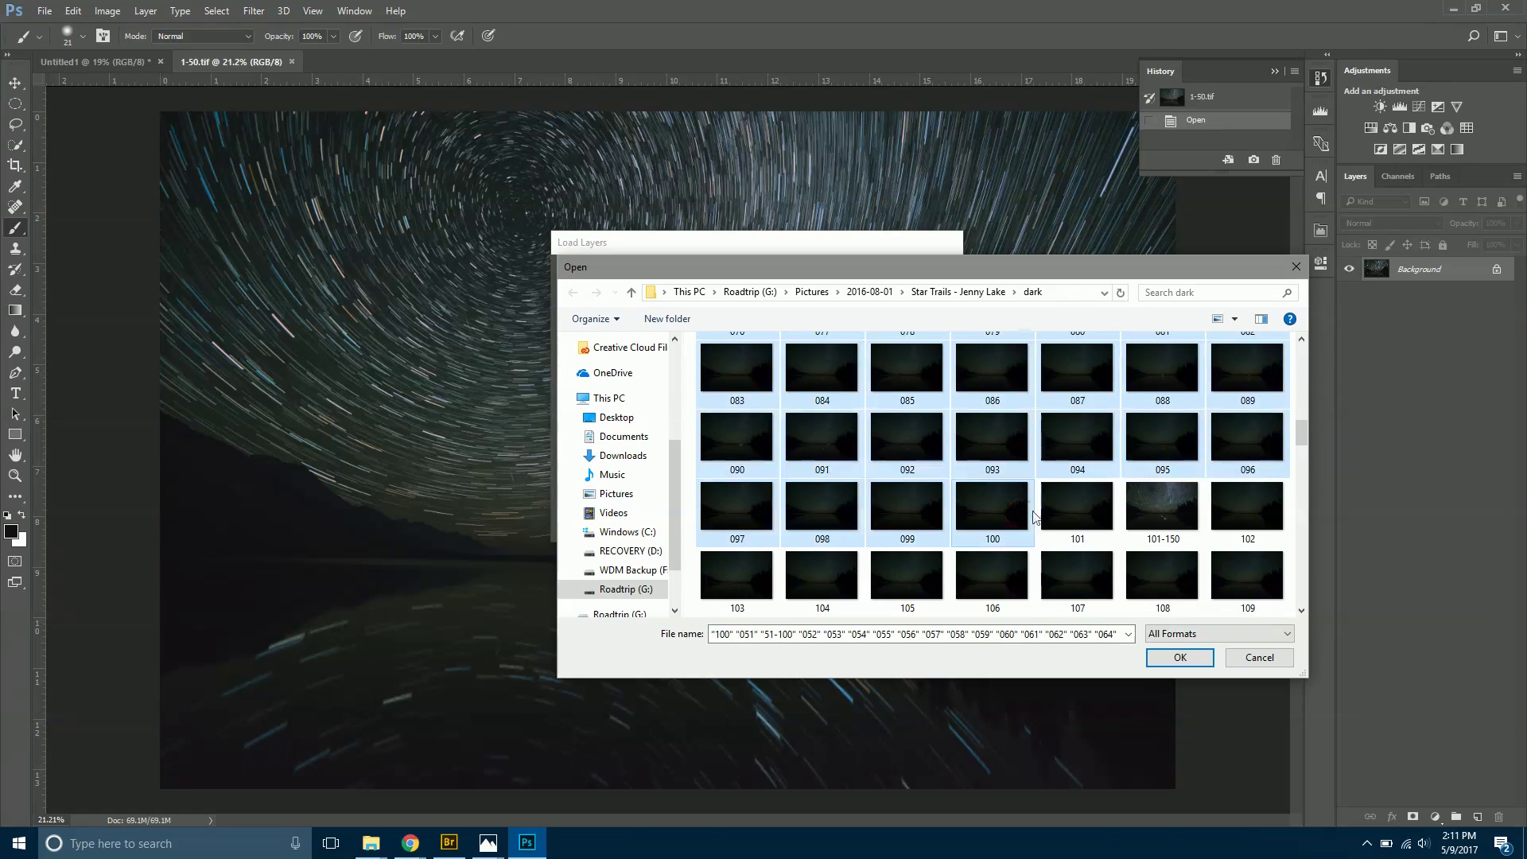
scroll(1003, 477, up, 5)
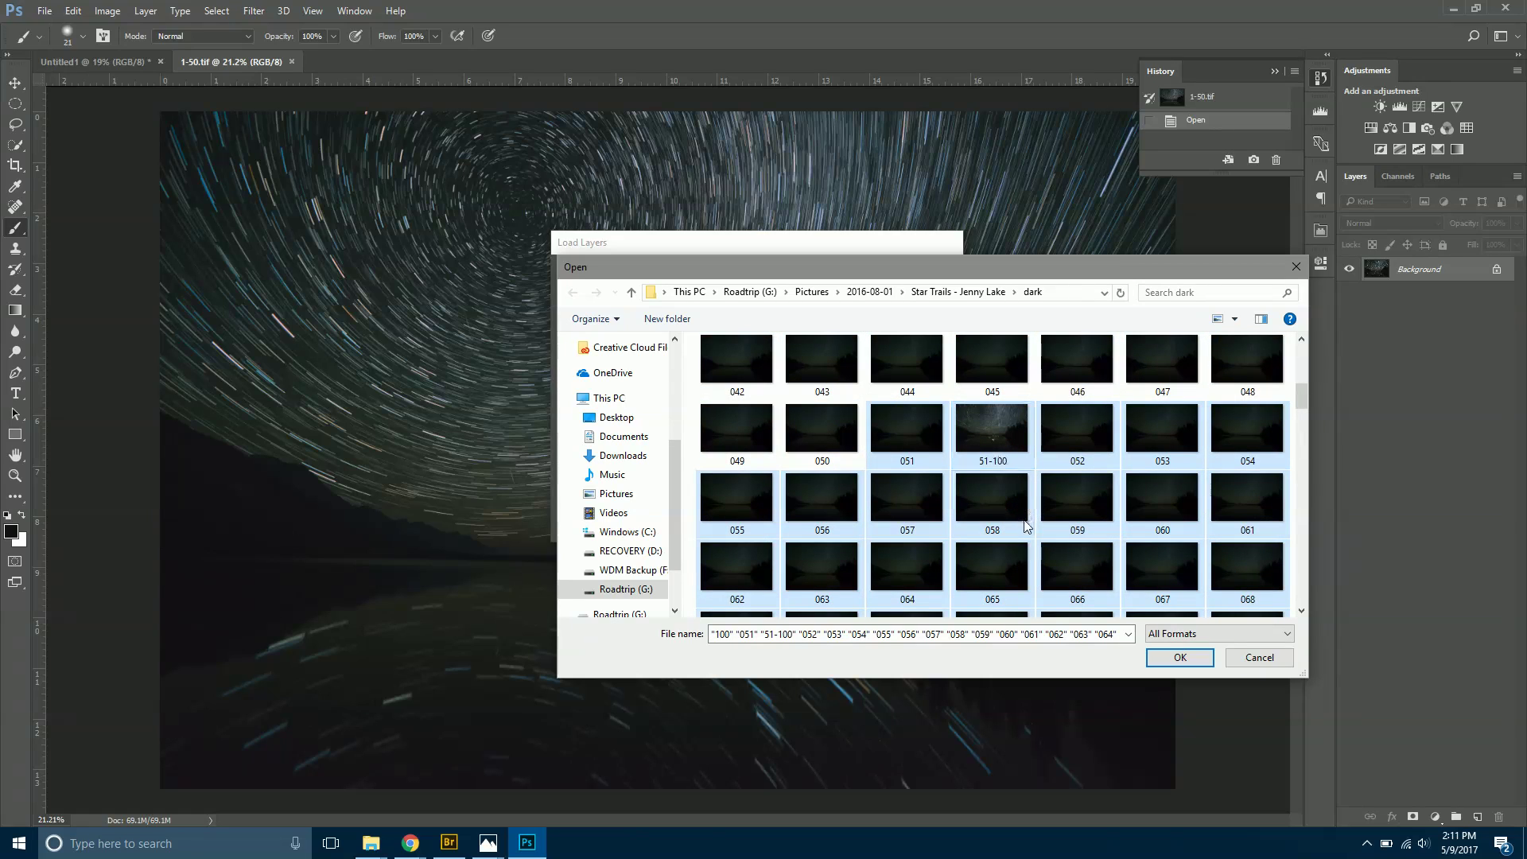
scroll(1005, 493, down, 7)
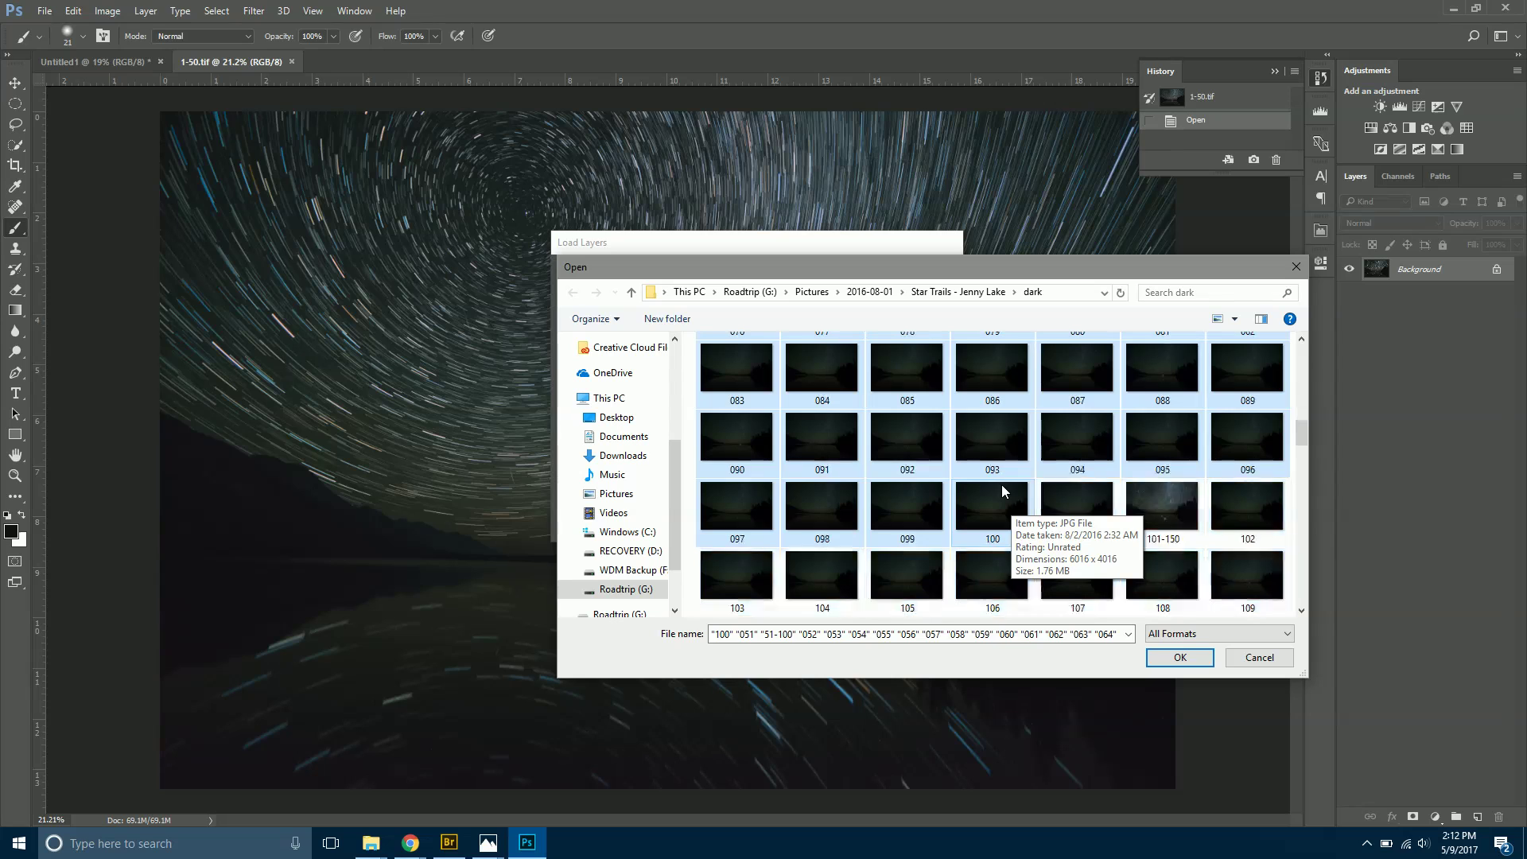
scroll(1075, 483, up, 3)
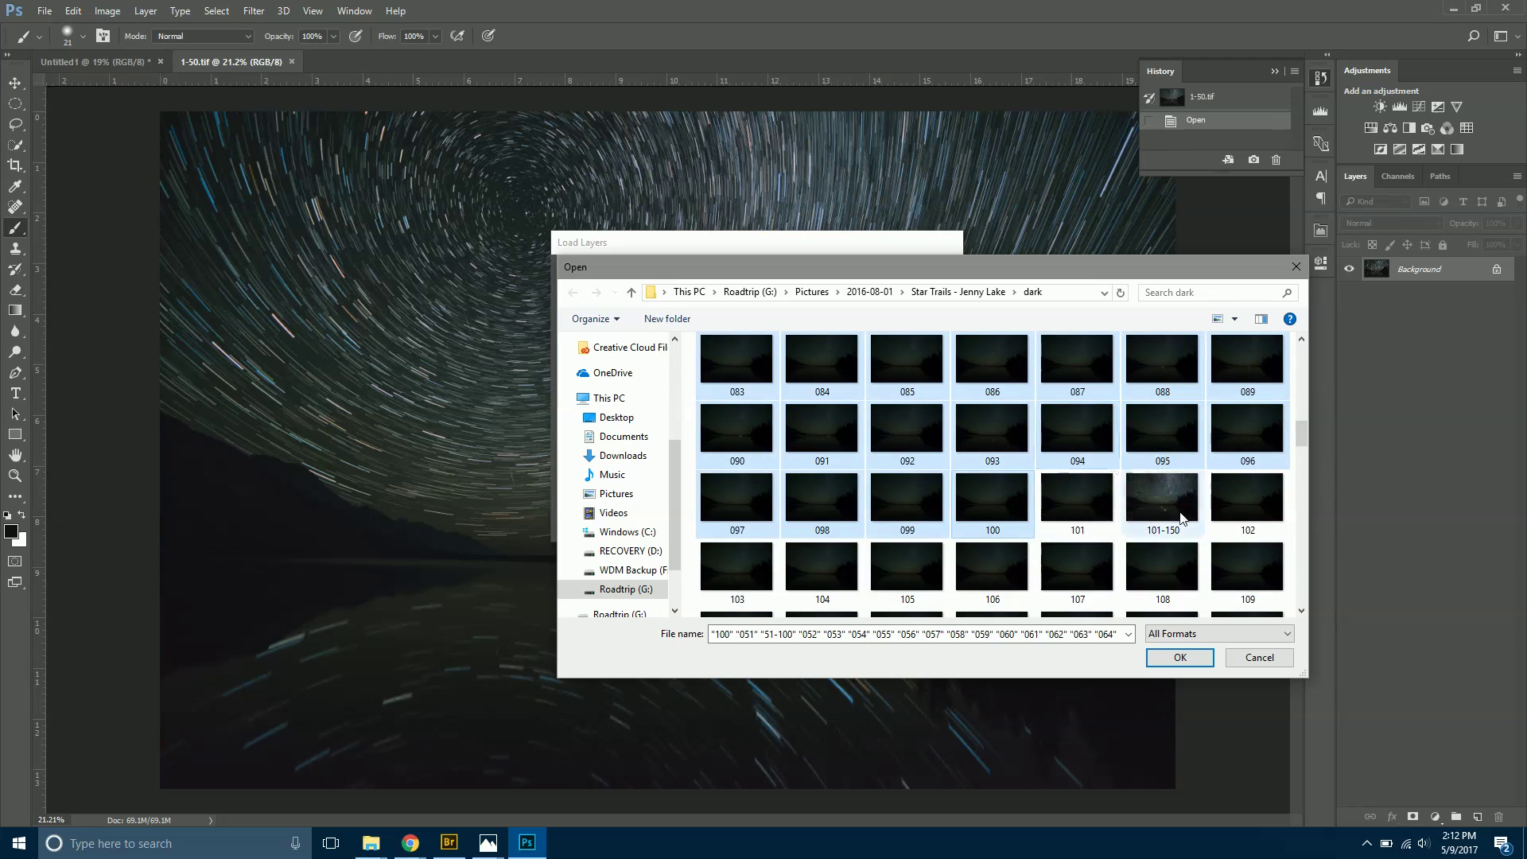
click(1179, 657)
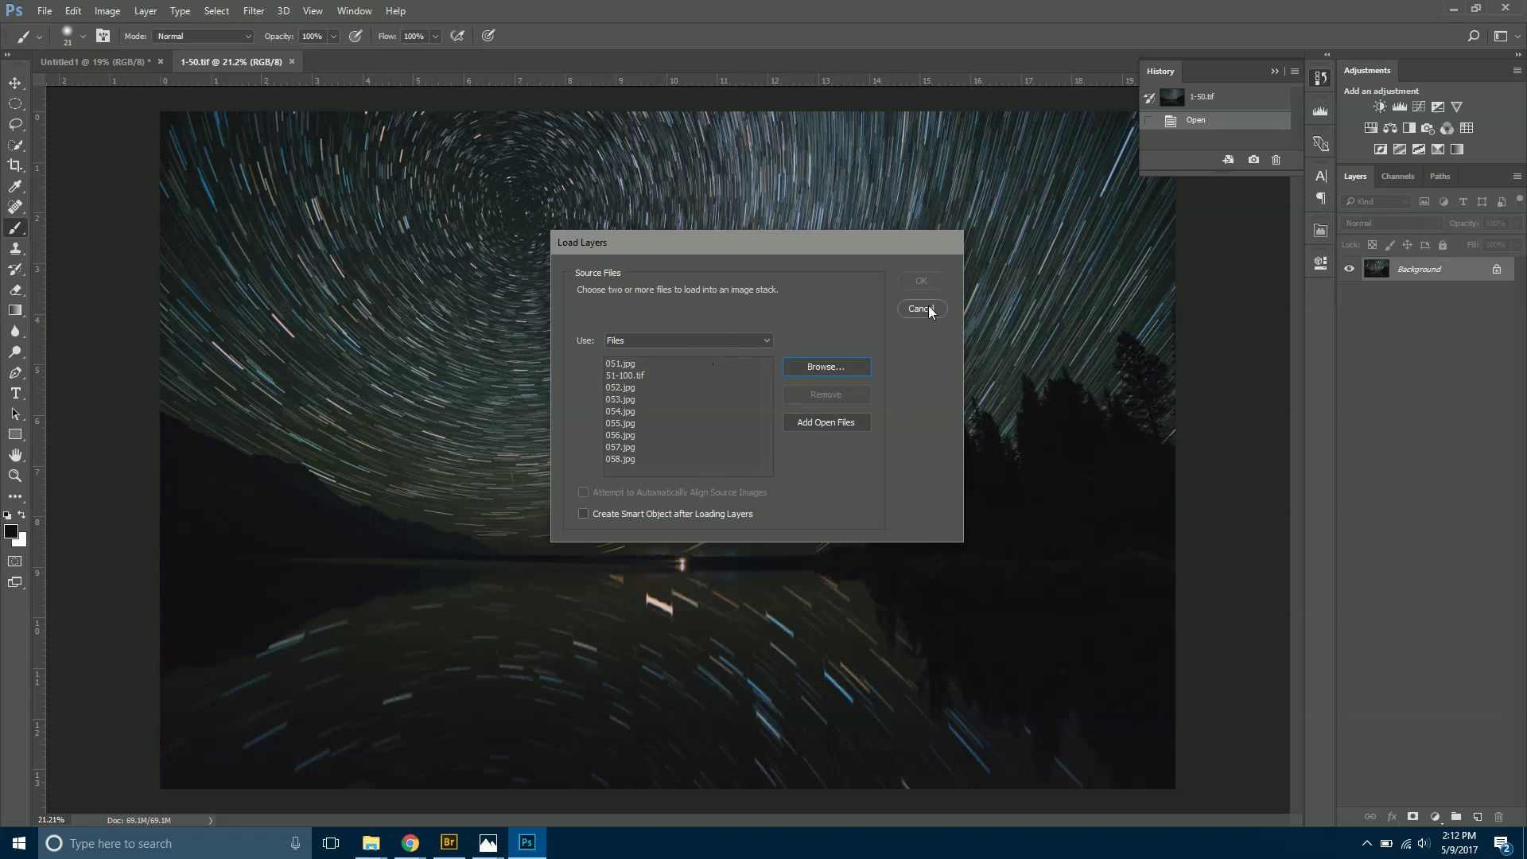
click(633, 374)
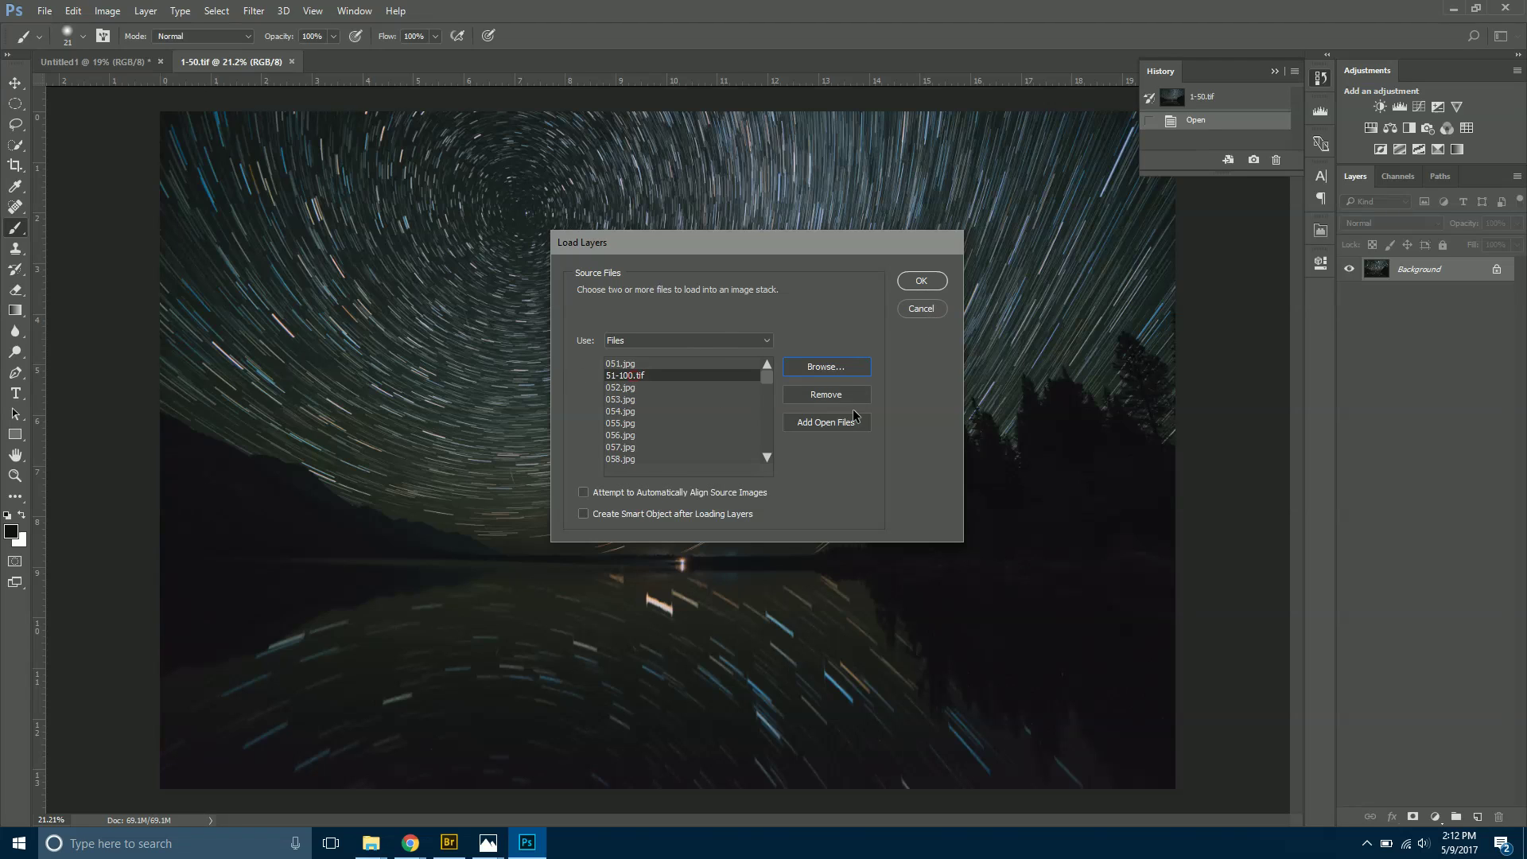
click(843, 396)
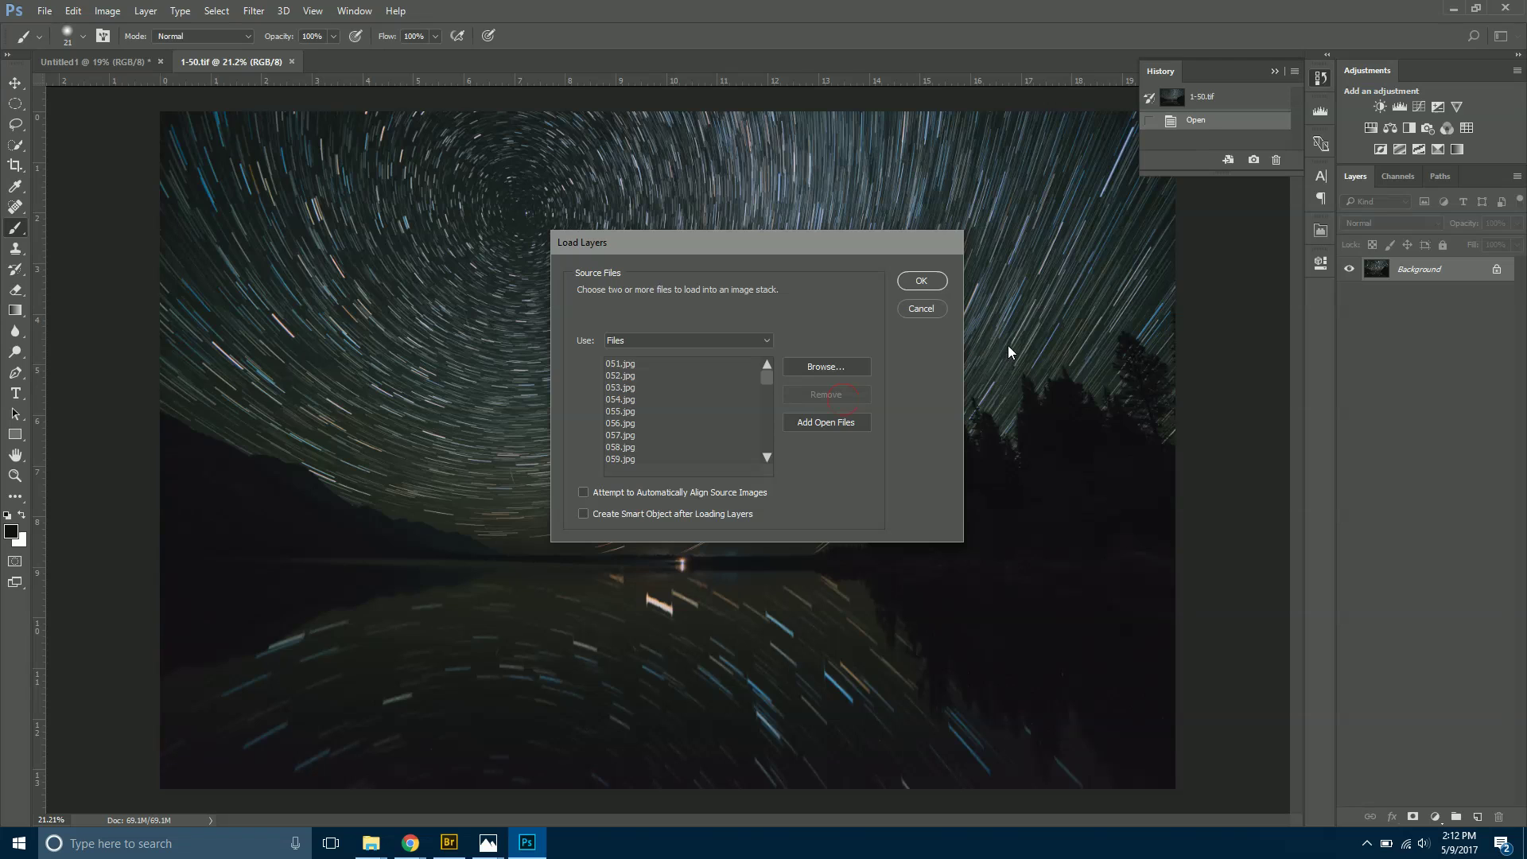
click(920, 309)
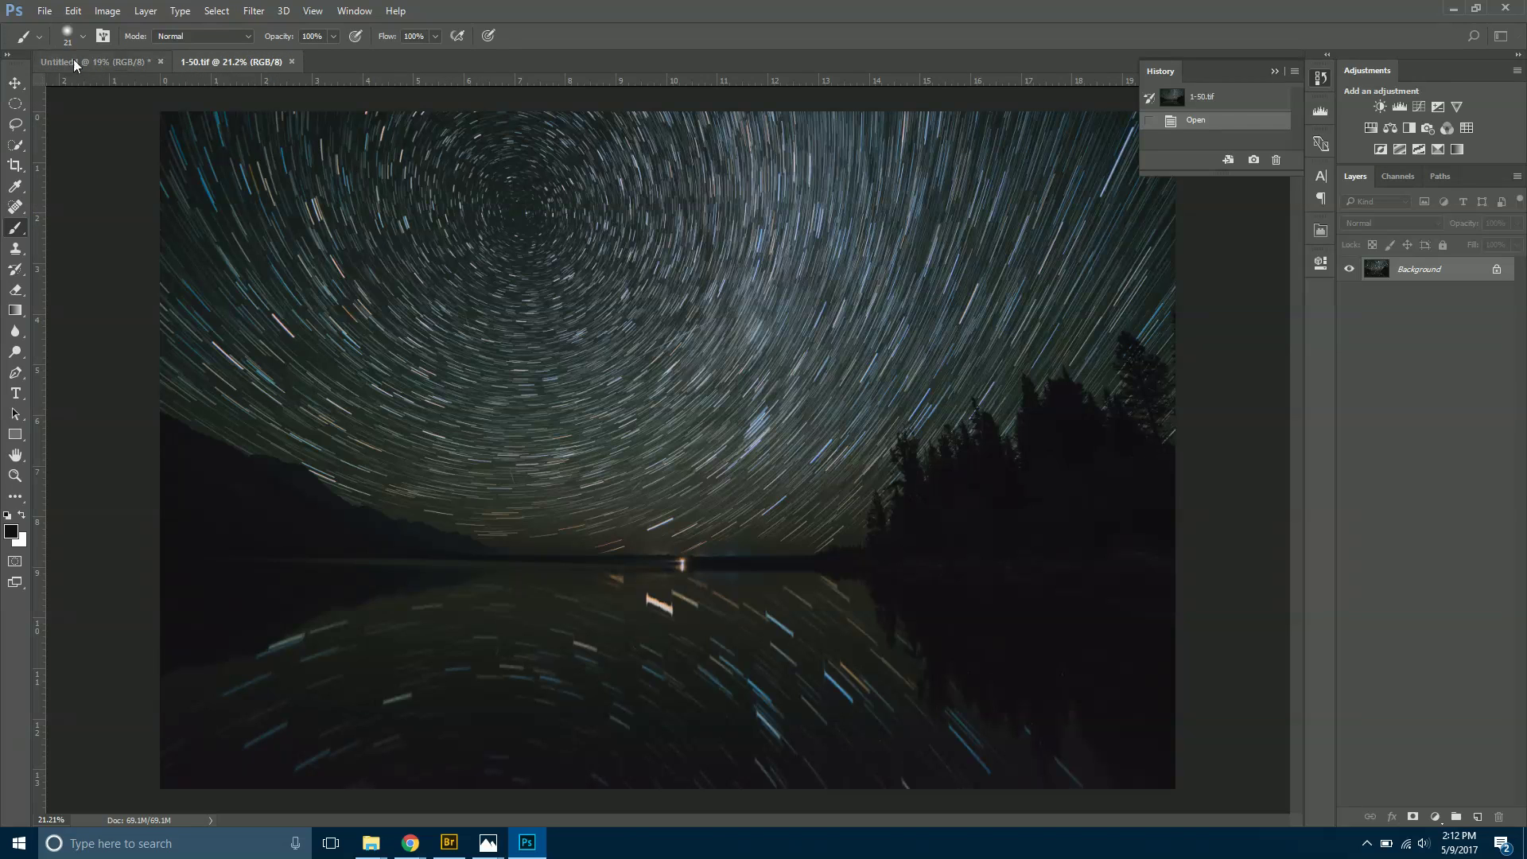
Open the 51-100 and 101-150 composite images via File > Open.
click(44, 10)
click(71, 41)
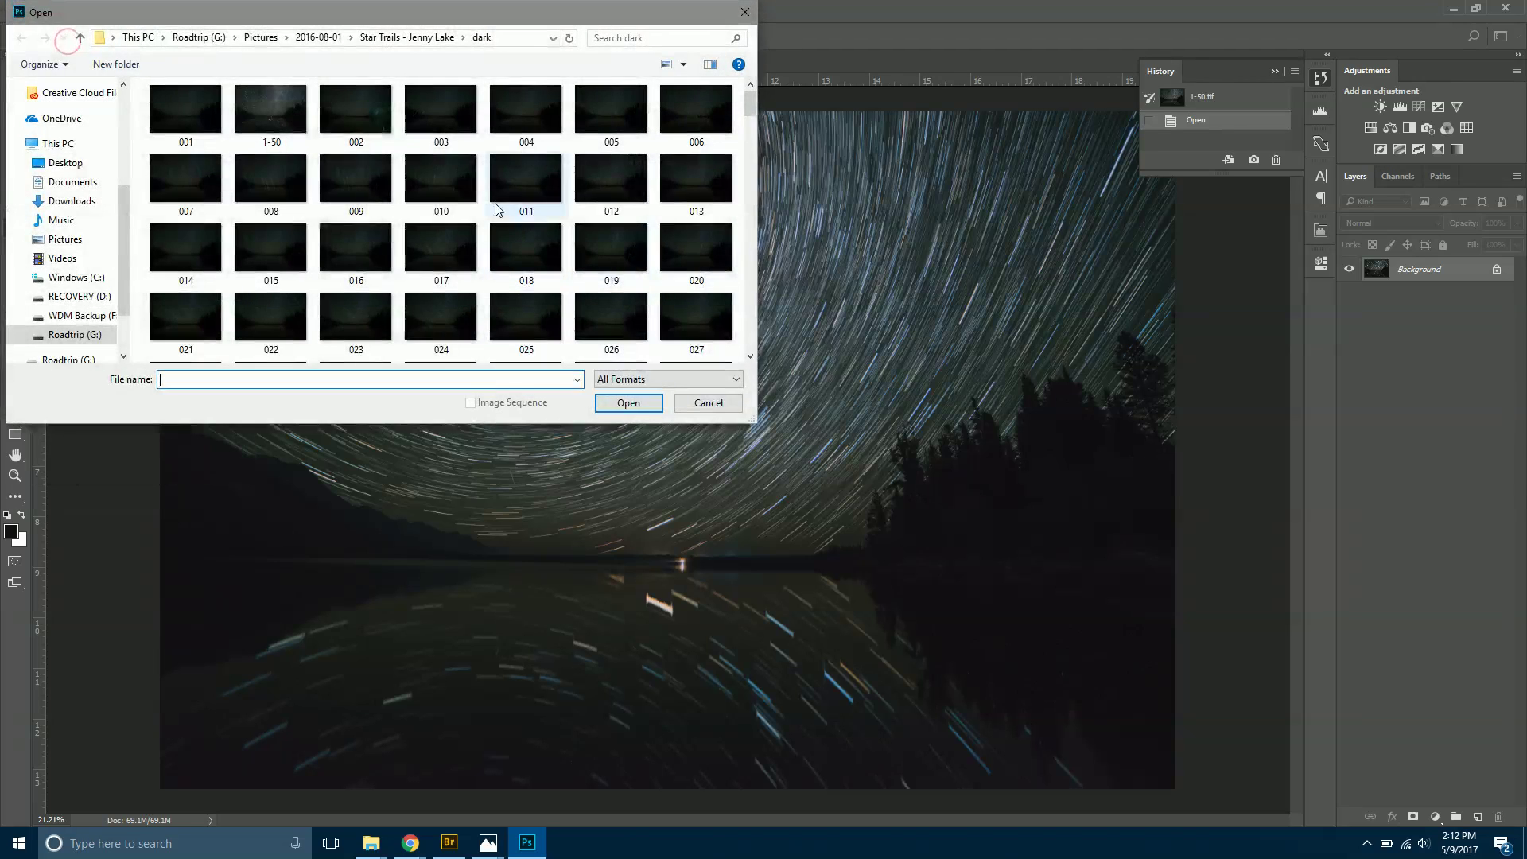
scroll(375, 174, down, 5)
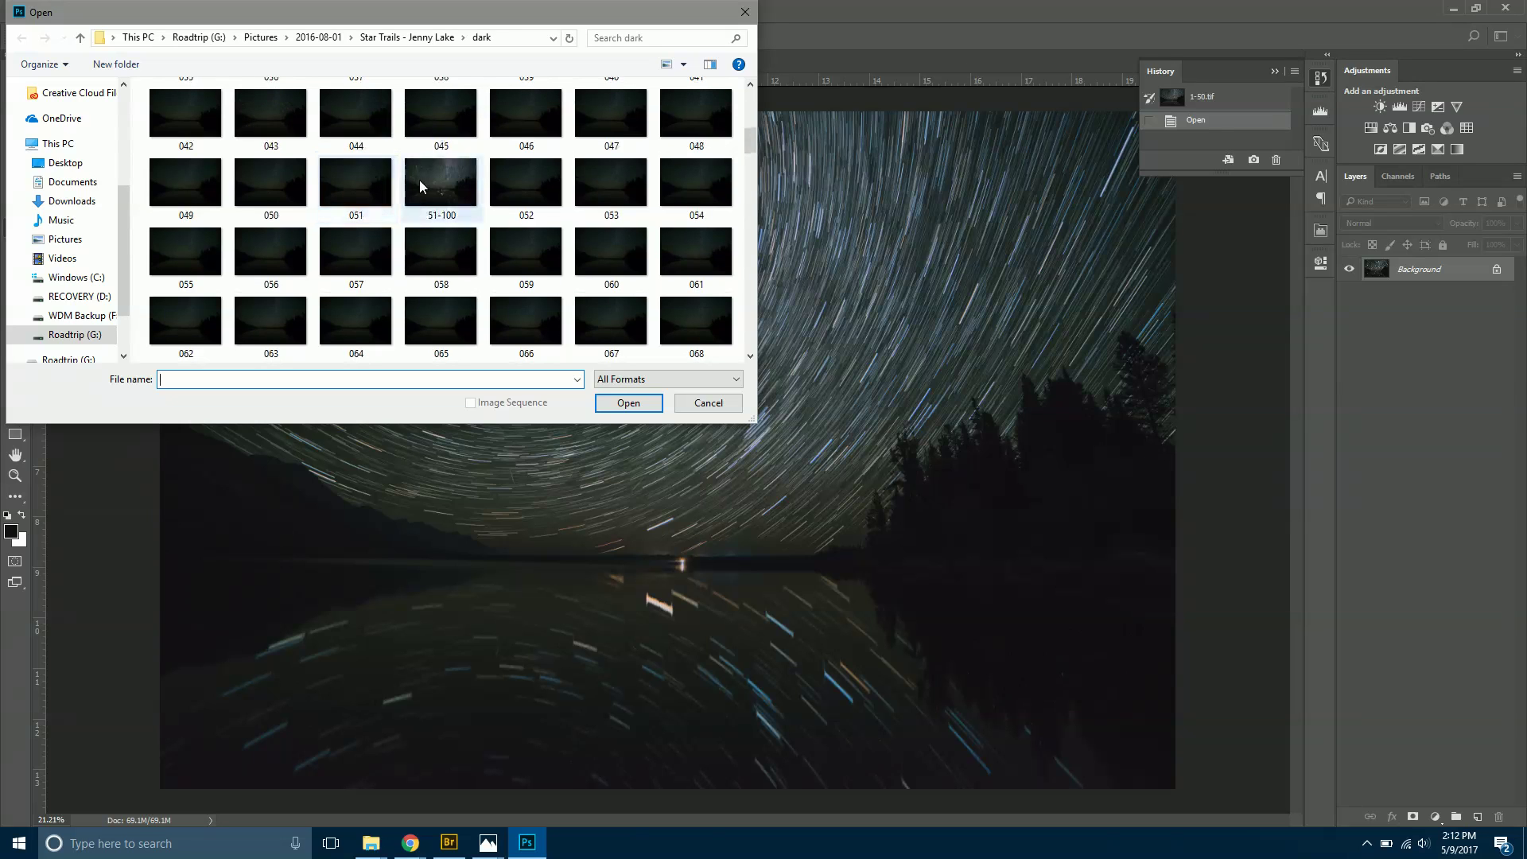
key(Escape)
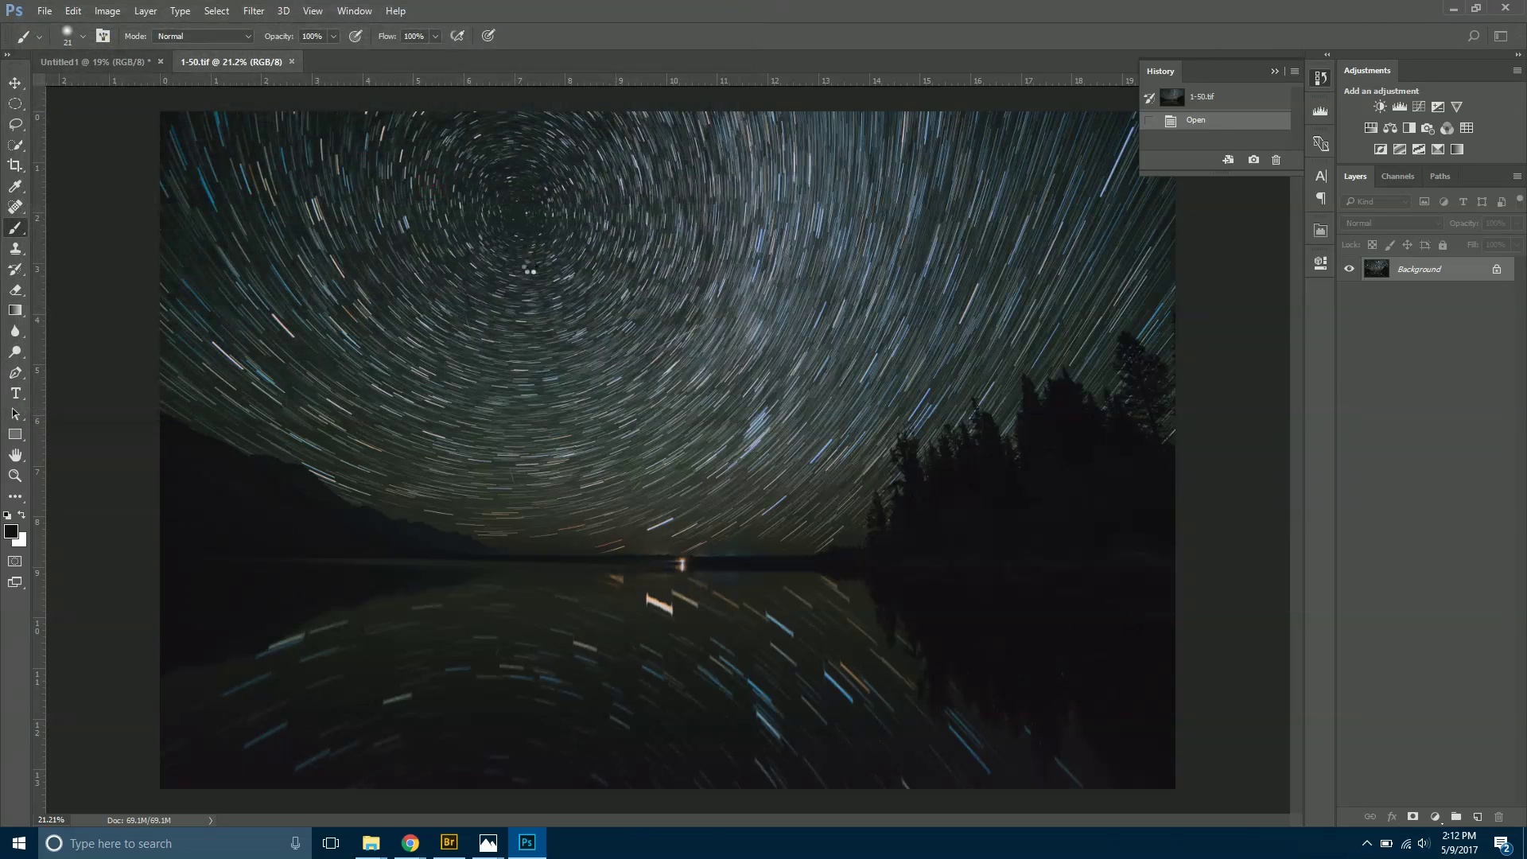
click(45, 10)
click(72, 42)
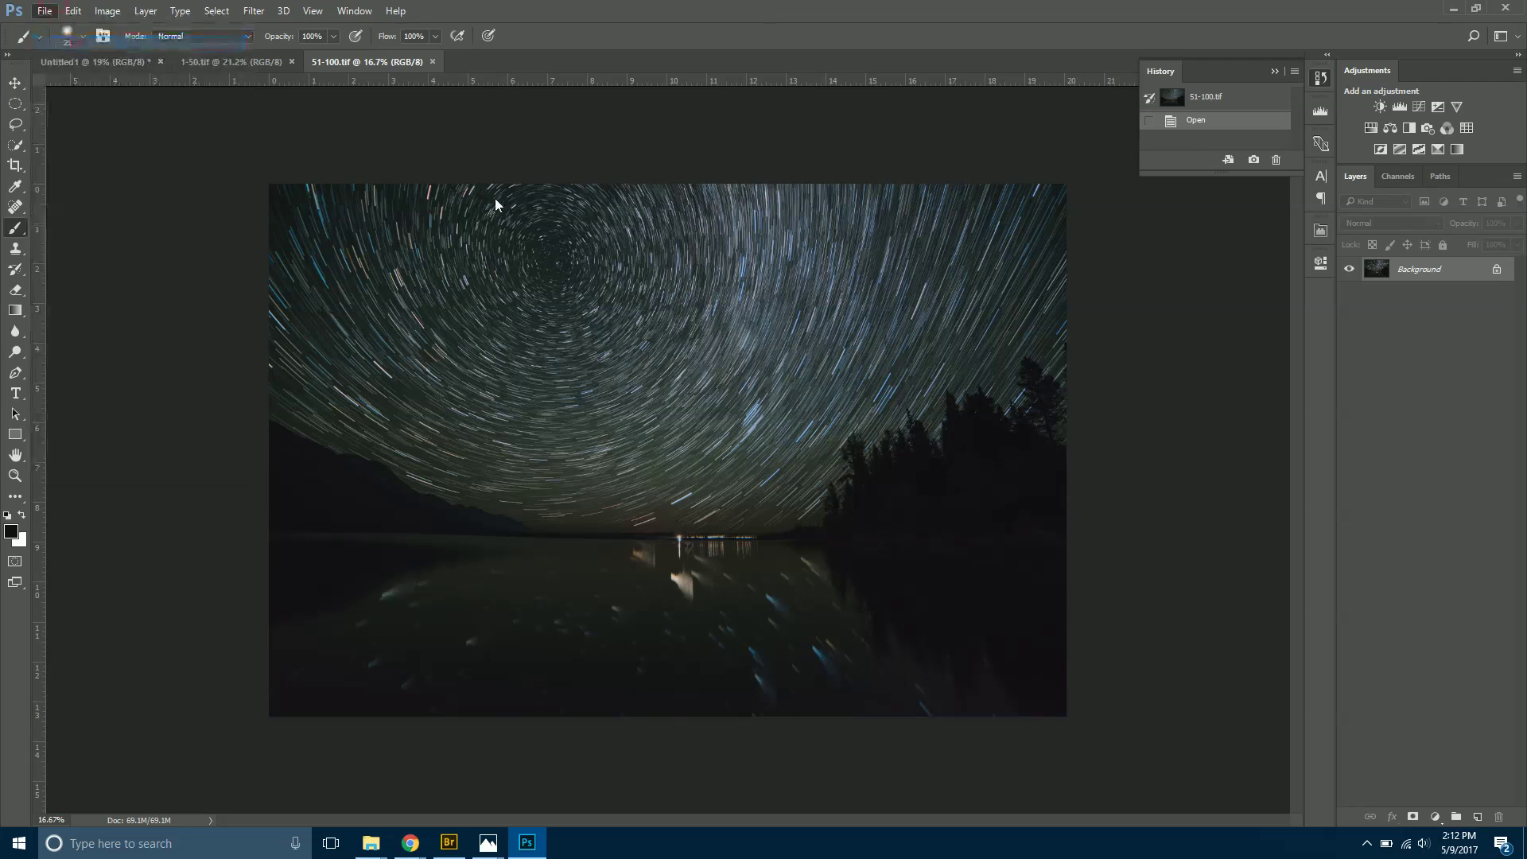
click(587, 242)
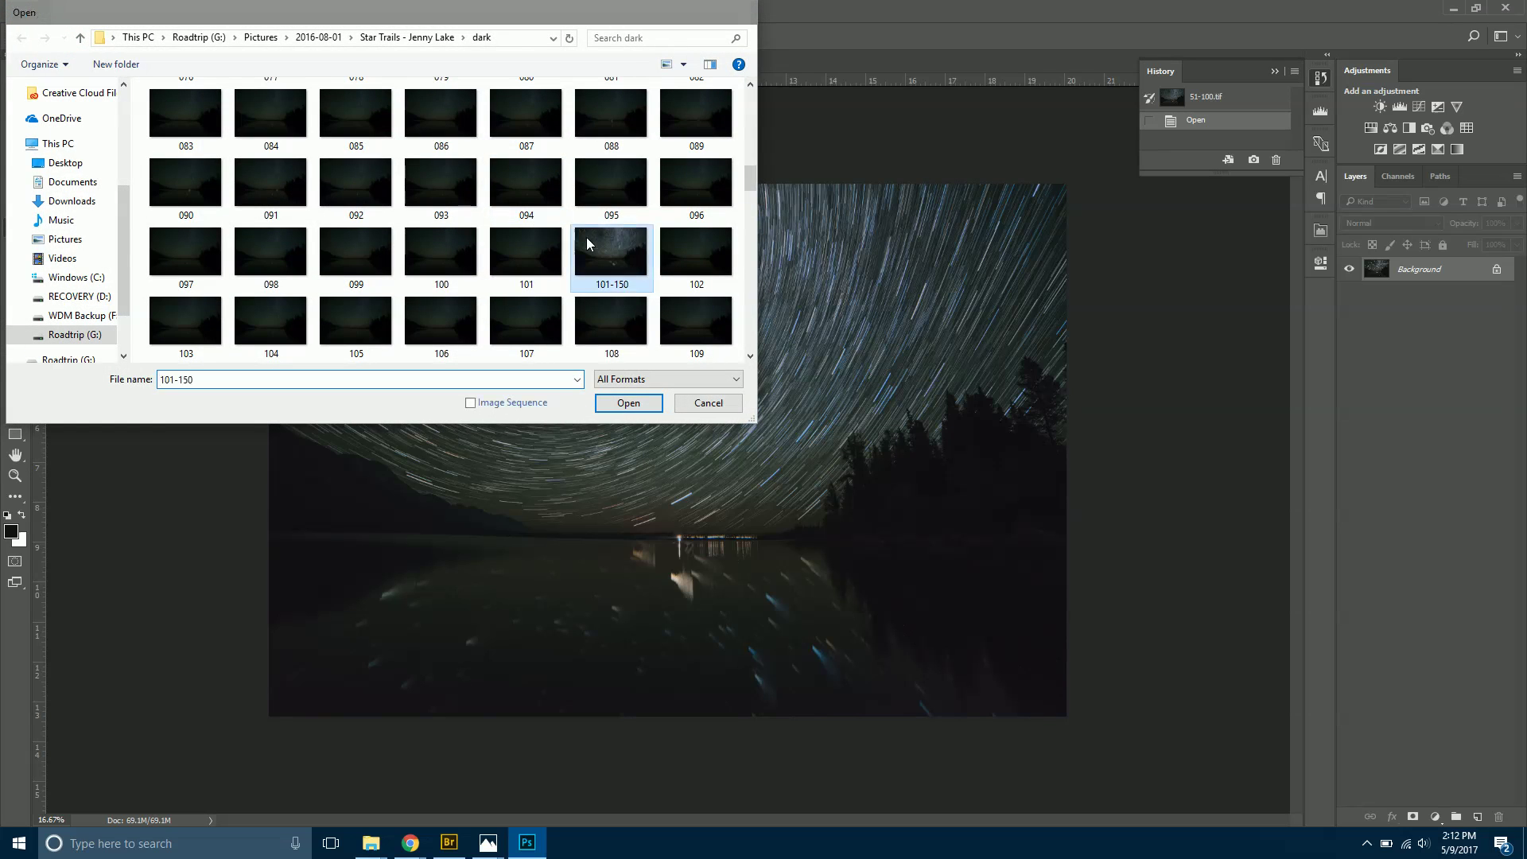
double_click(585, 237)
Open the 151-200 and 201 composite images via File > Open.
click(44, 10)
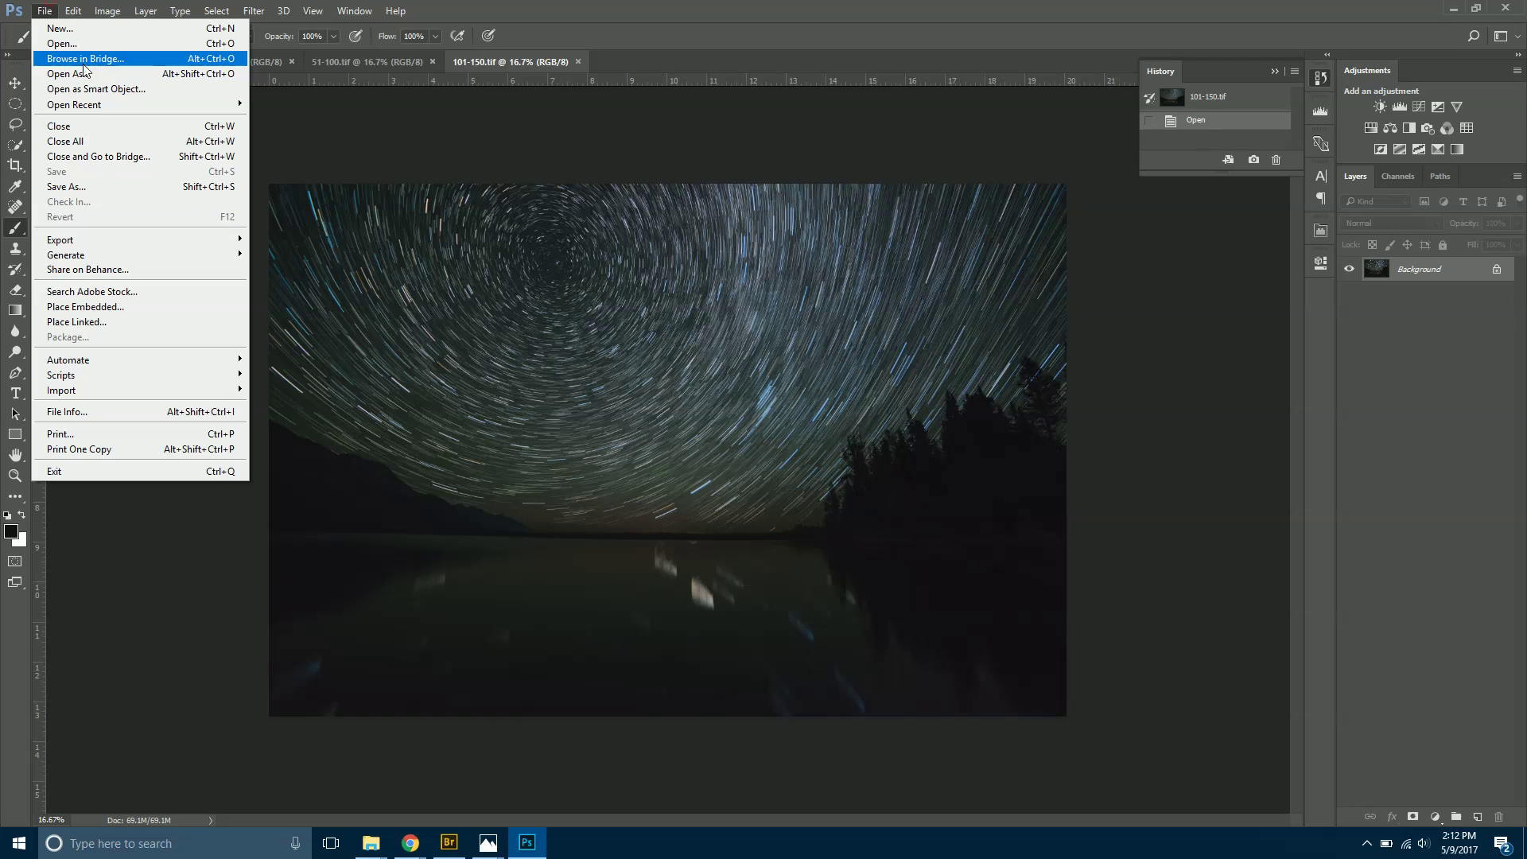
click(68, 43)
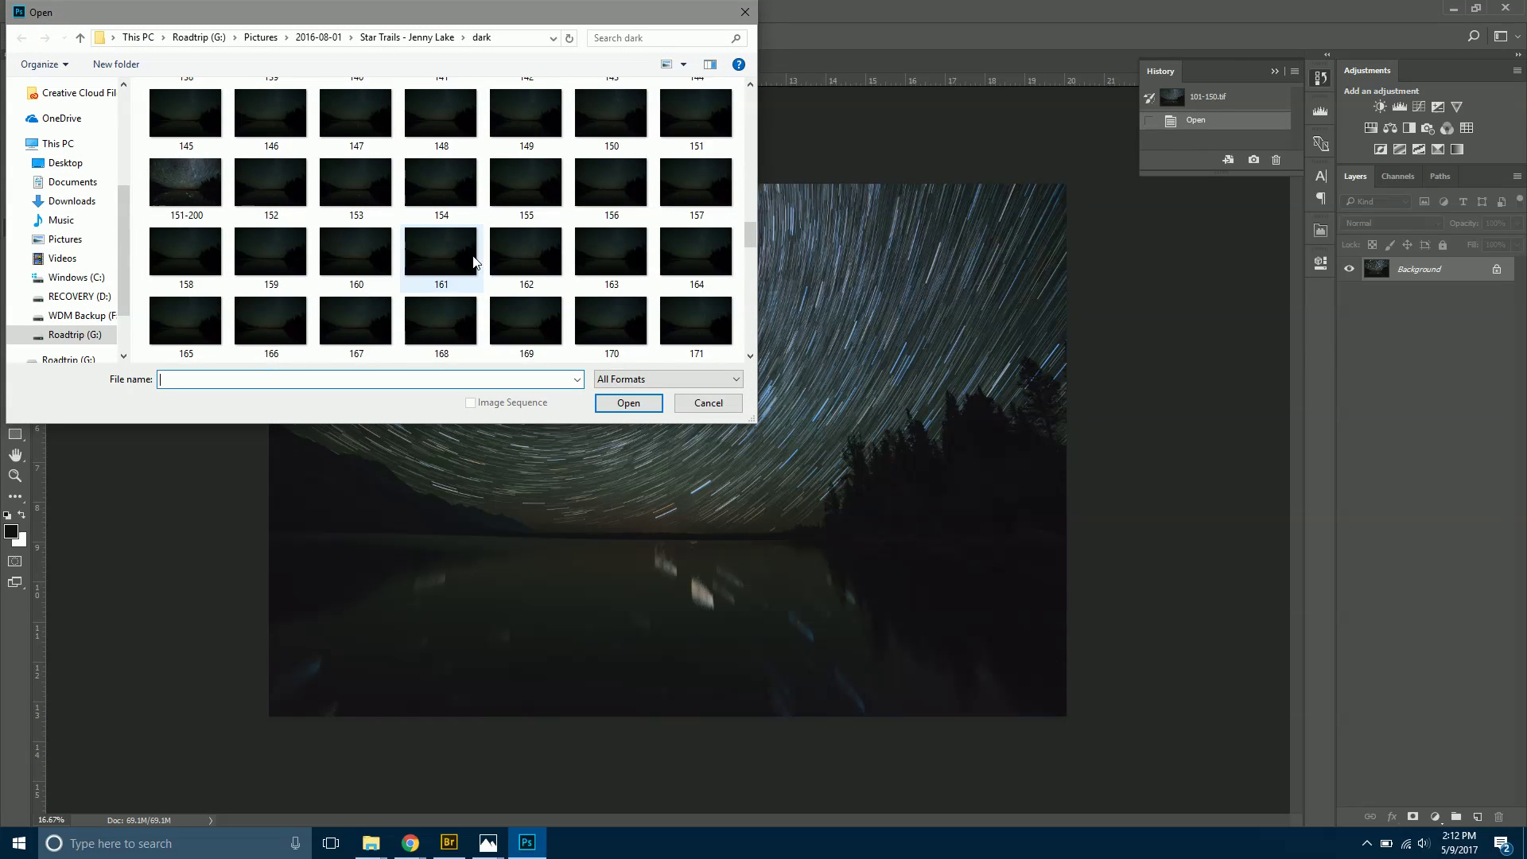
double_click(187, 178)
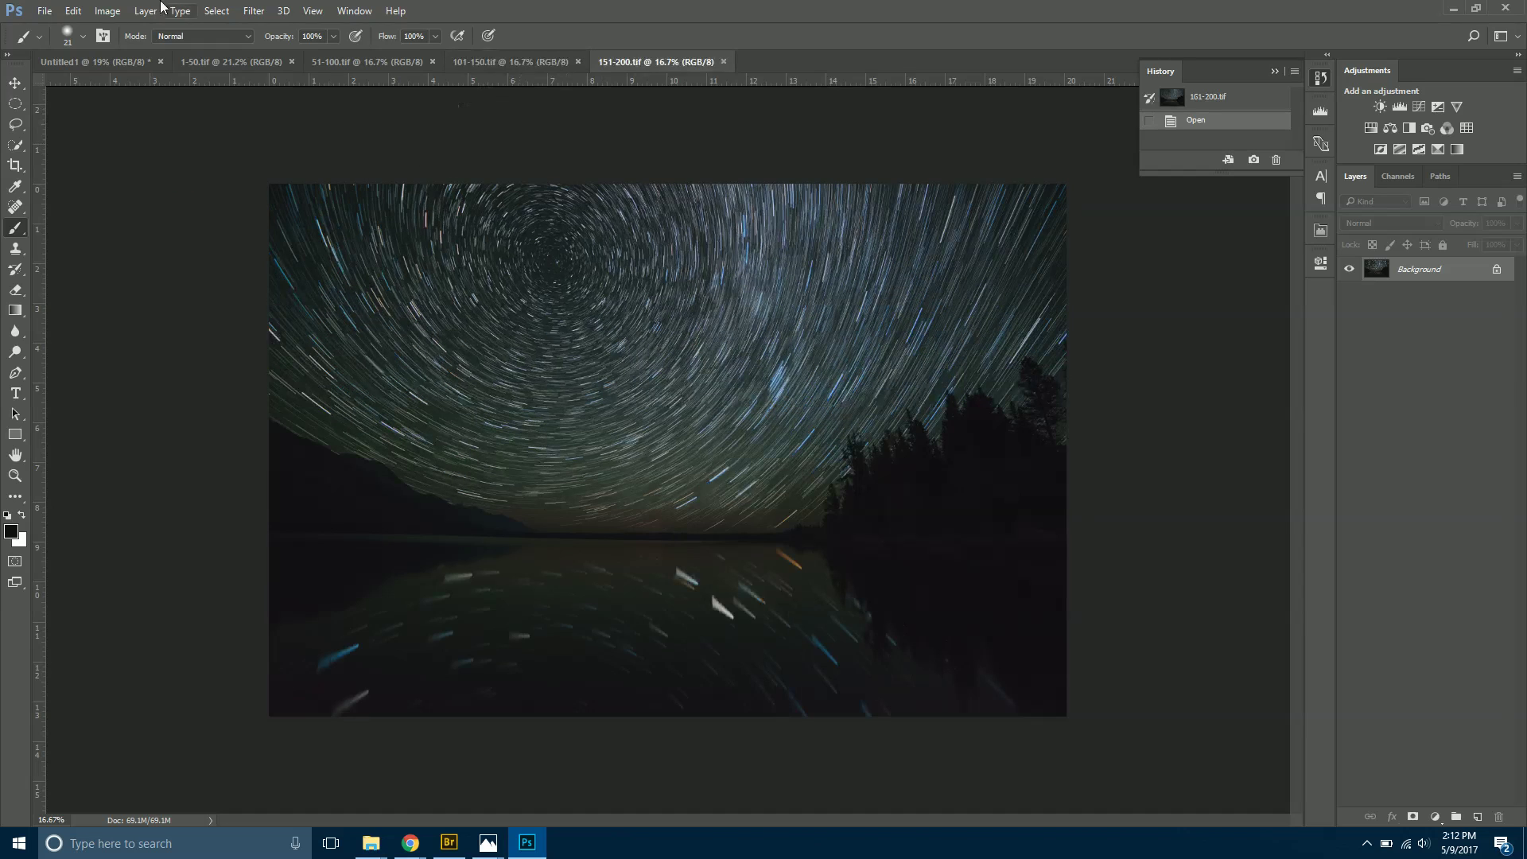
click(45, 10)
click(68, 43)
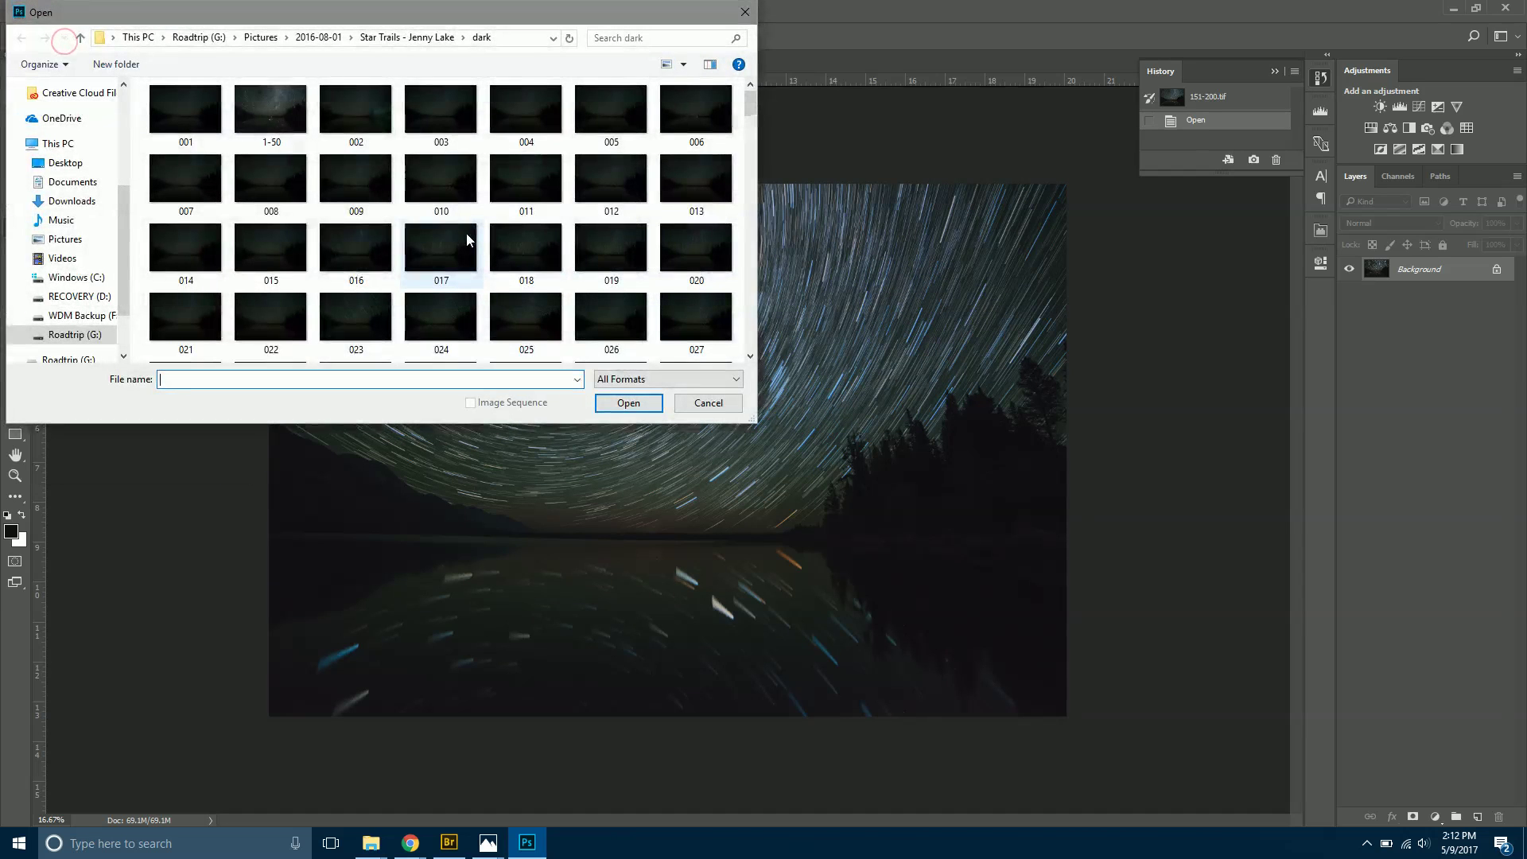
scroll(466, 234, down, 10)
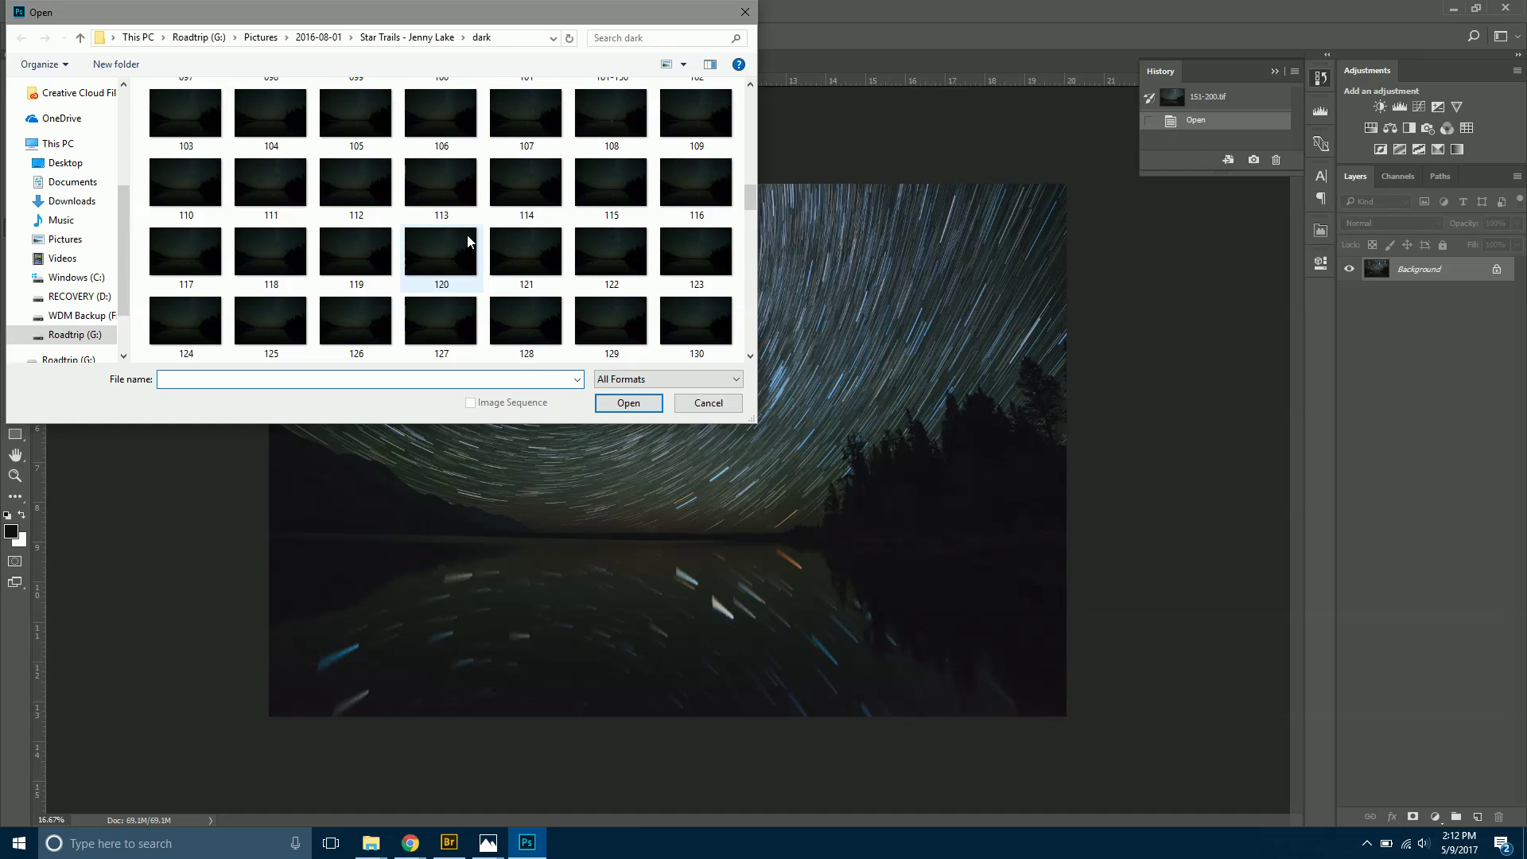
scroll(466, 235, down, 8)
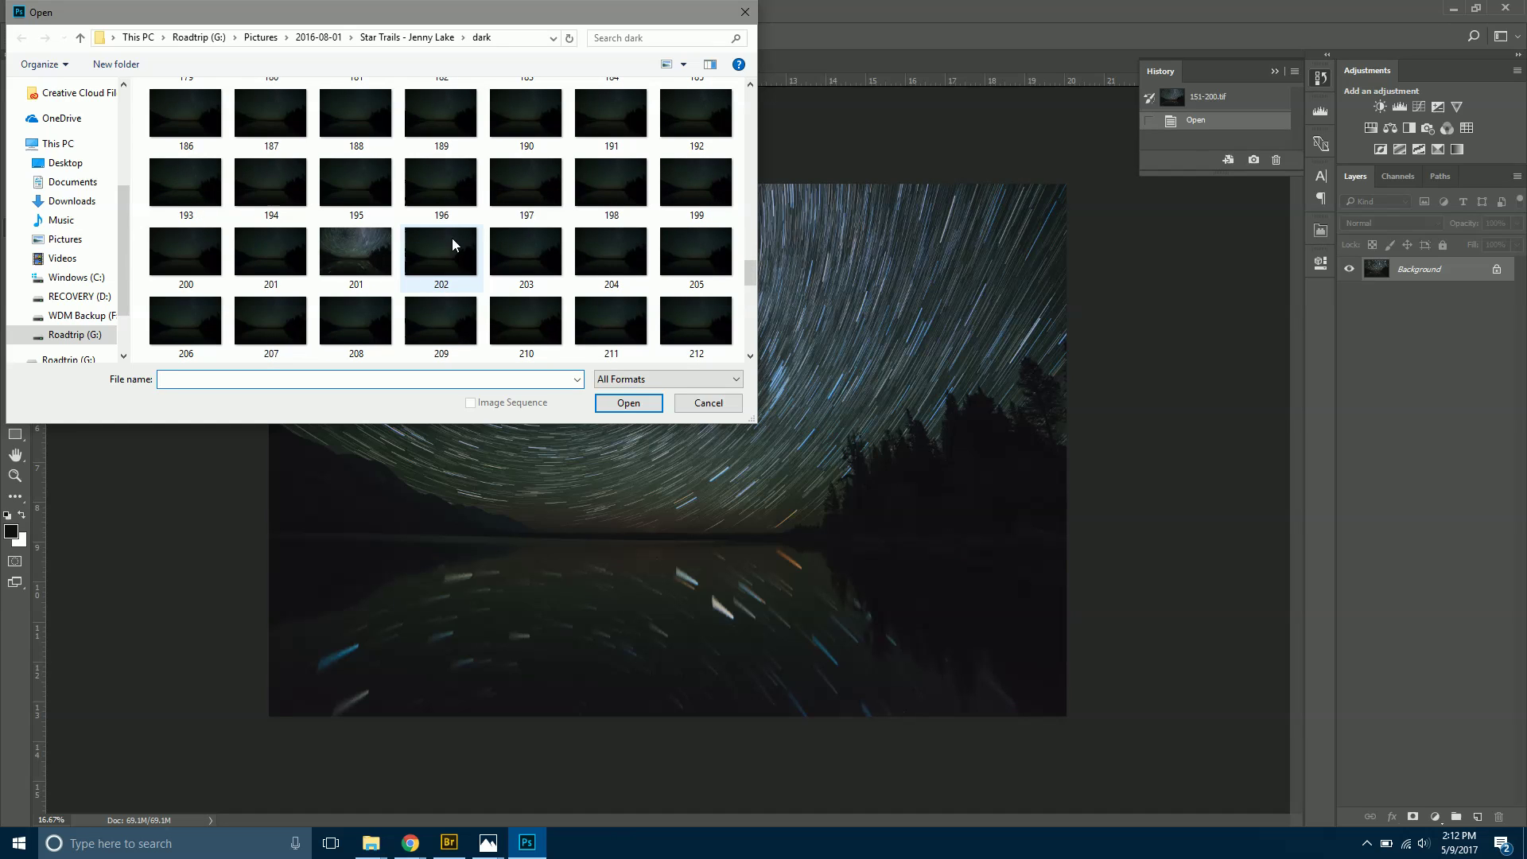
double_click(379, 246)
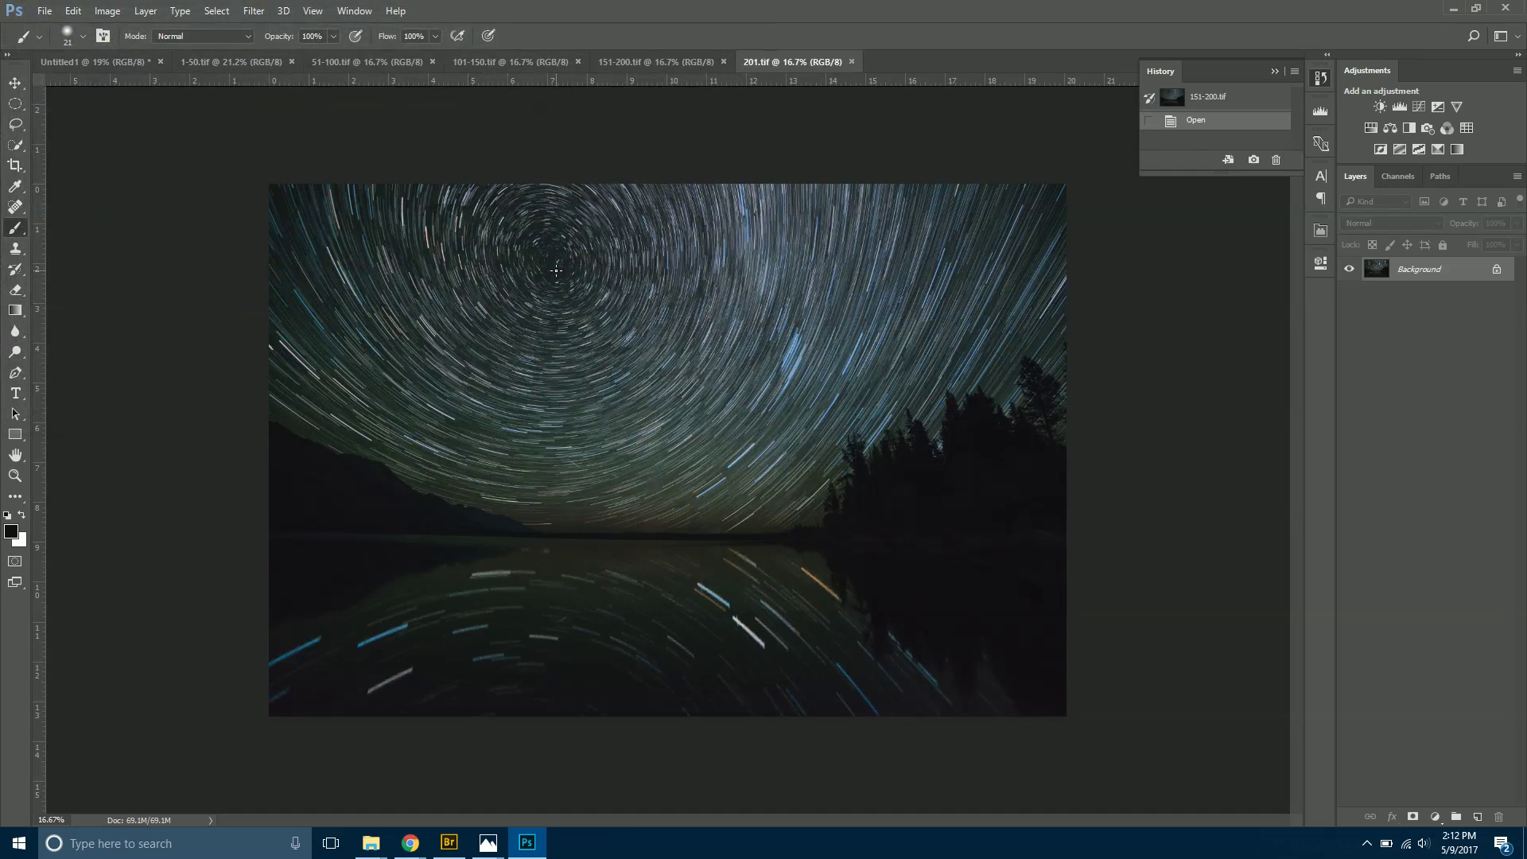
Bring up the Open dialog once more and cancel it without opening anything.
click(44, 11)
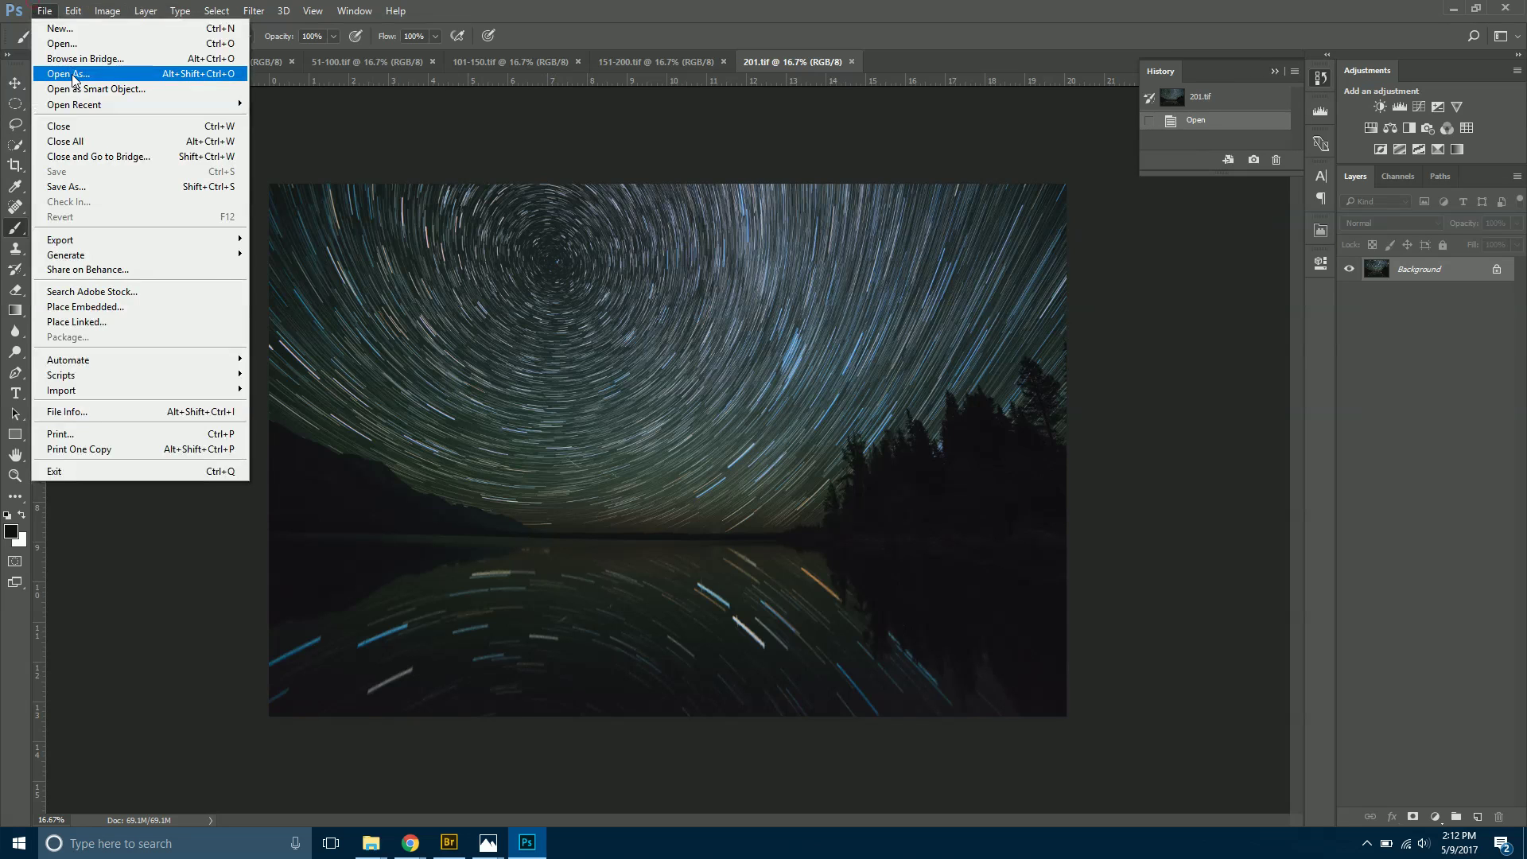
click(66, 45)
scroll(738, 332, down, 5)
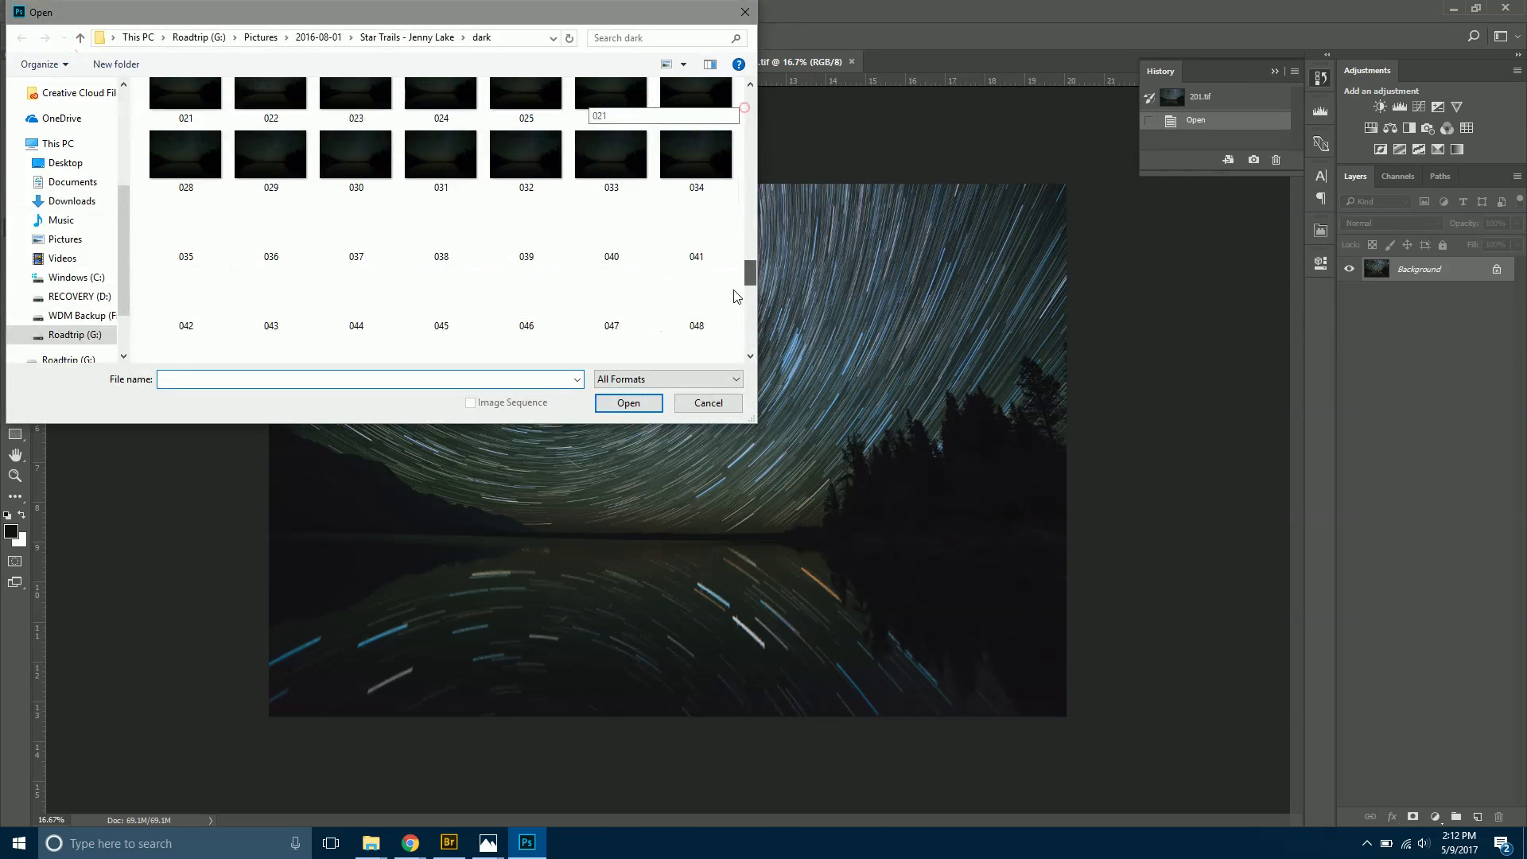
scroll(688, 302, up, 3)
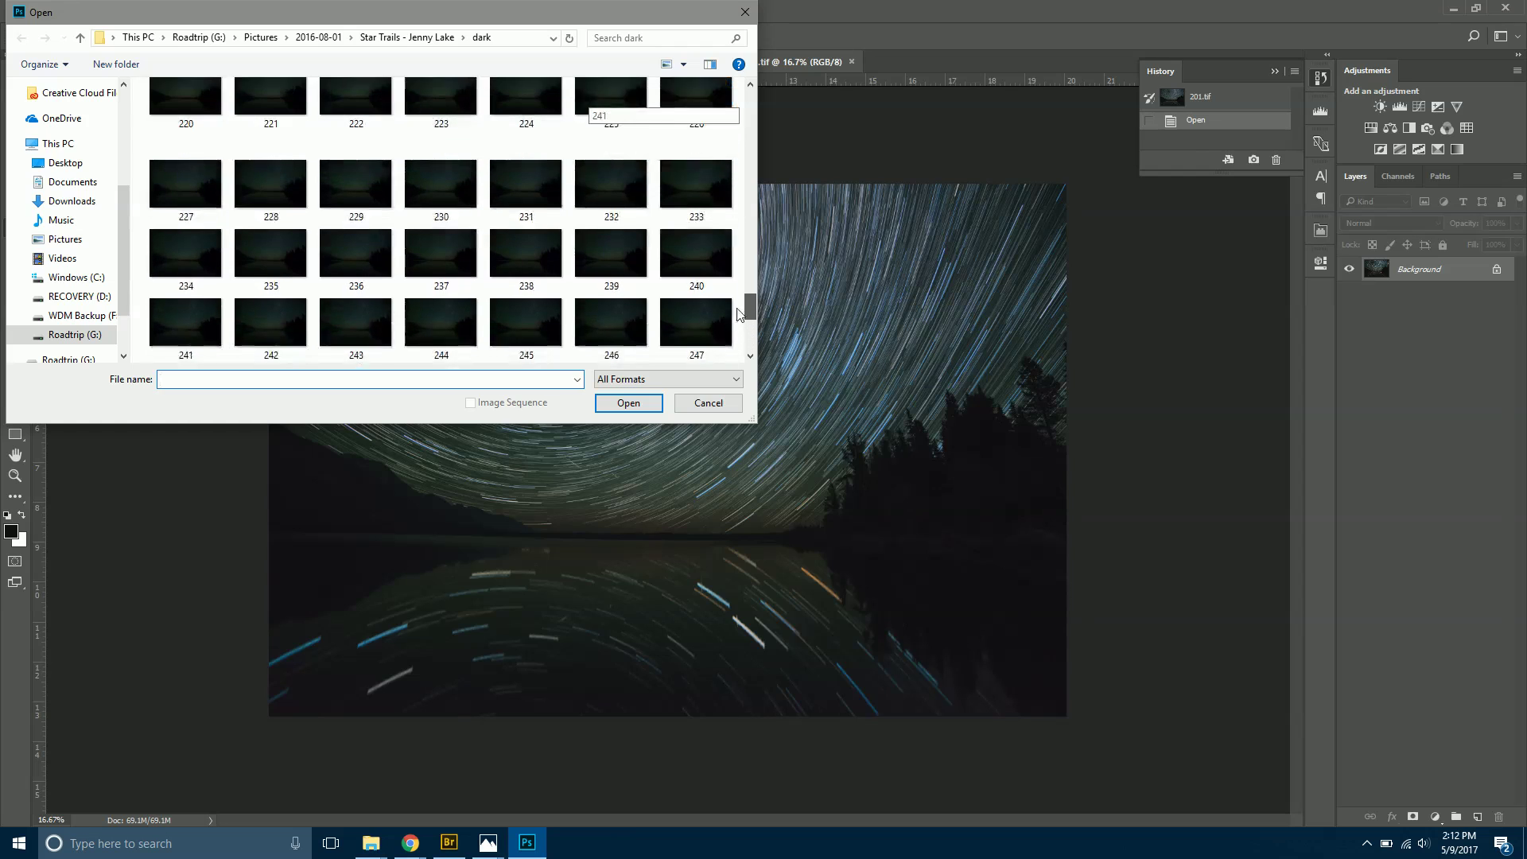
click(708, 402)
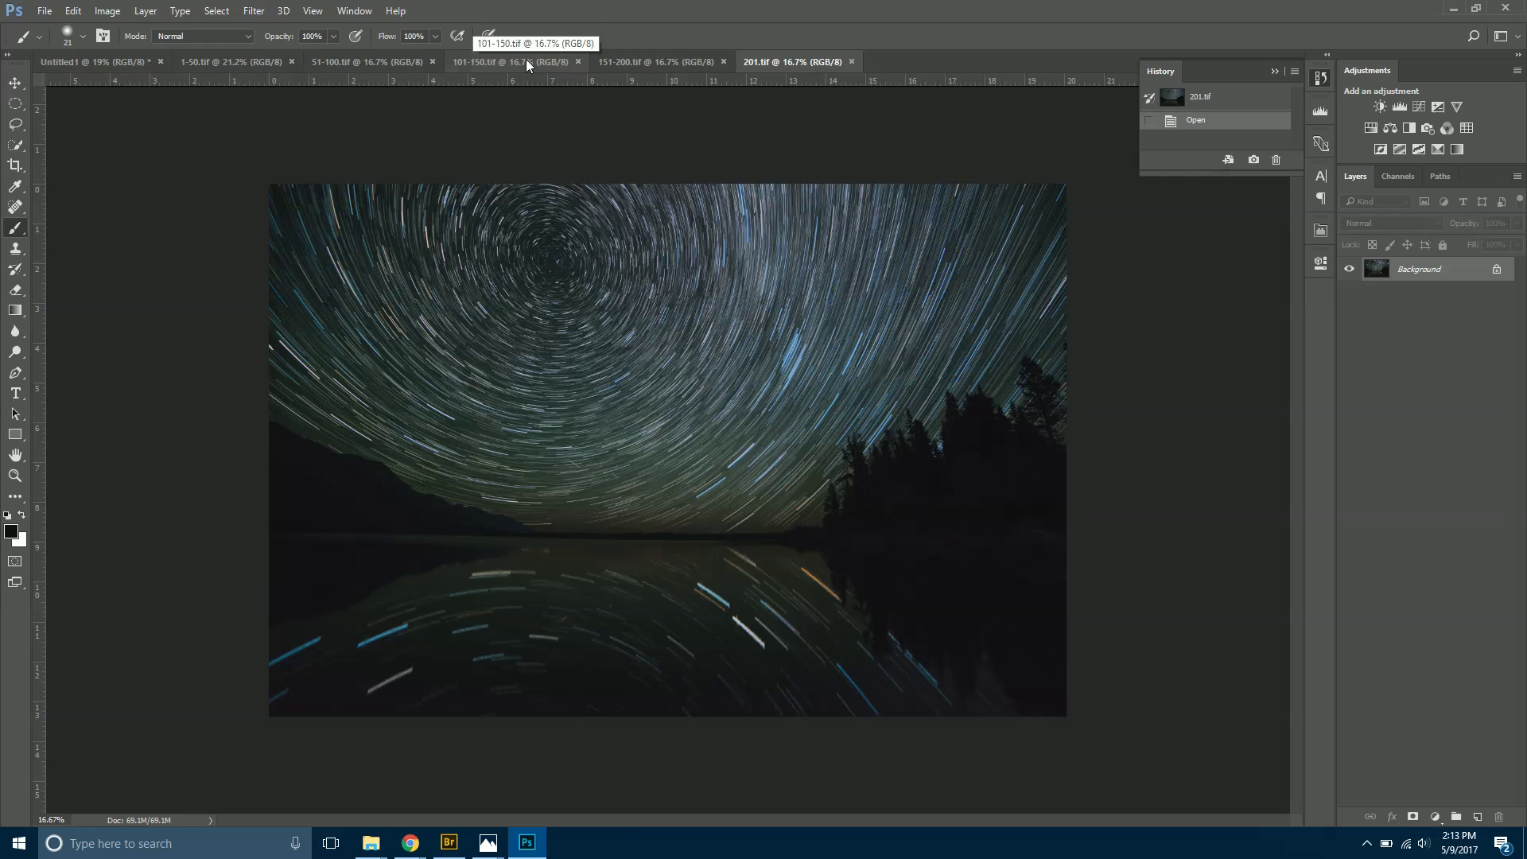
With the Move tool, drag 201, 151-200, 101-150 and 51-100 into 1-50.tif as layers.
click(13, 89)
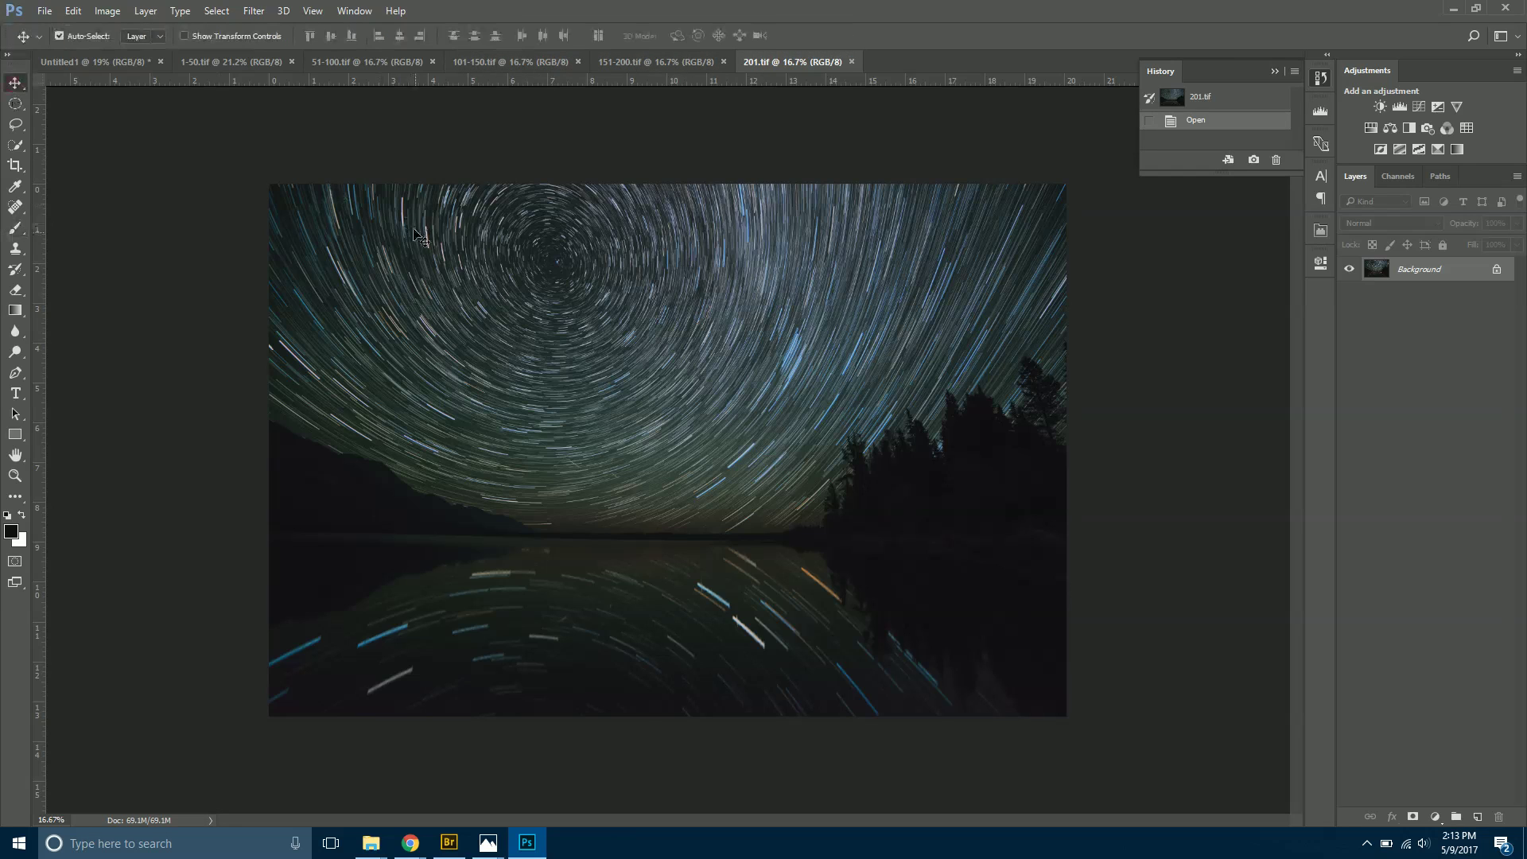
click(531, 345)
drag(236, 61, 500, 381)
click(700, 62)
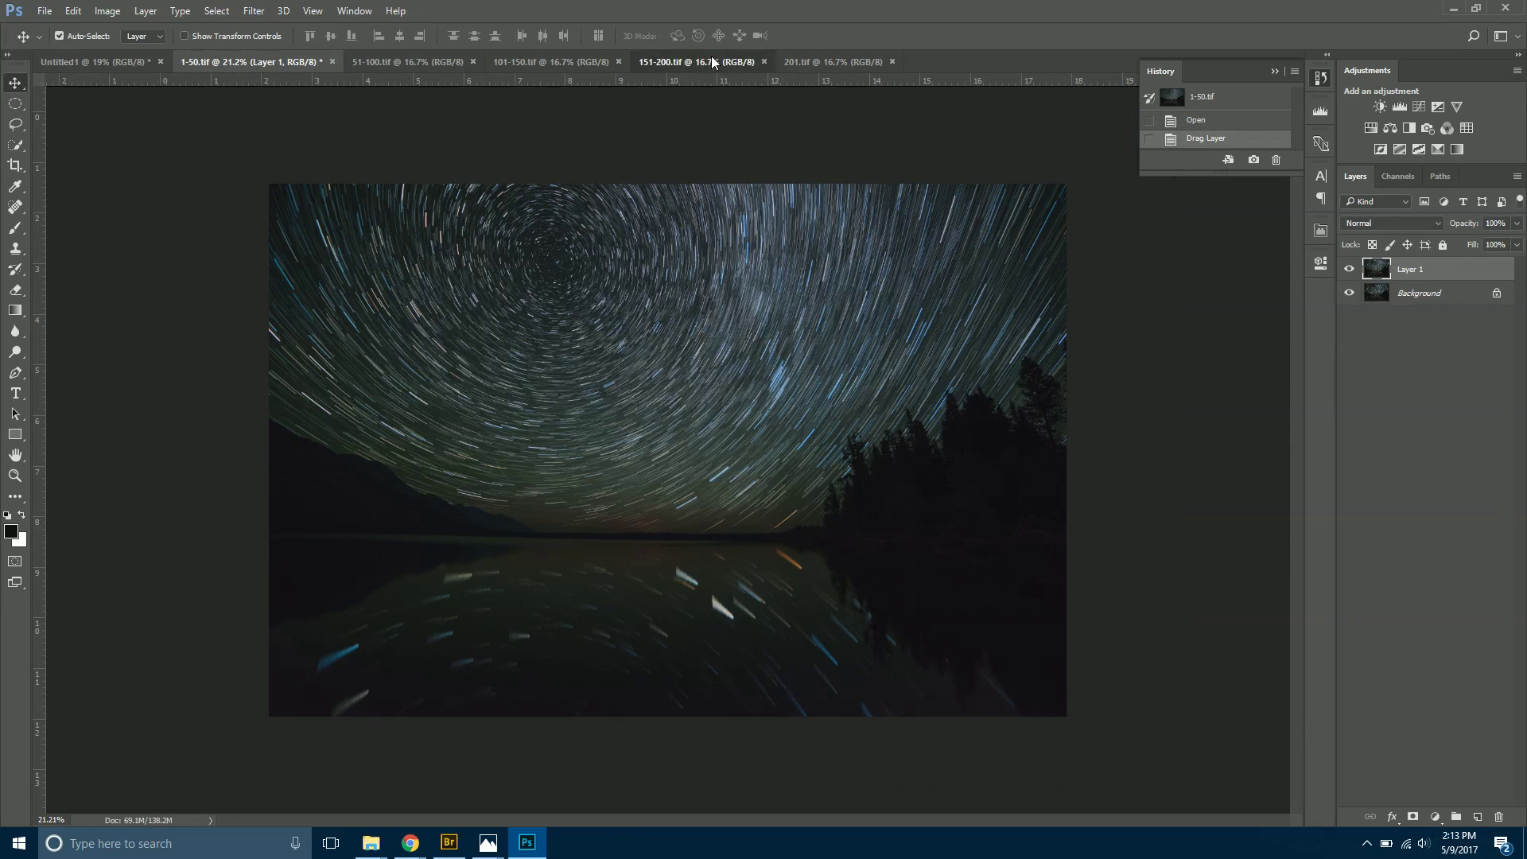
drag(688, 379, 577, 393)
click(527, 68)
drag(660, 441, 617, 453)
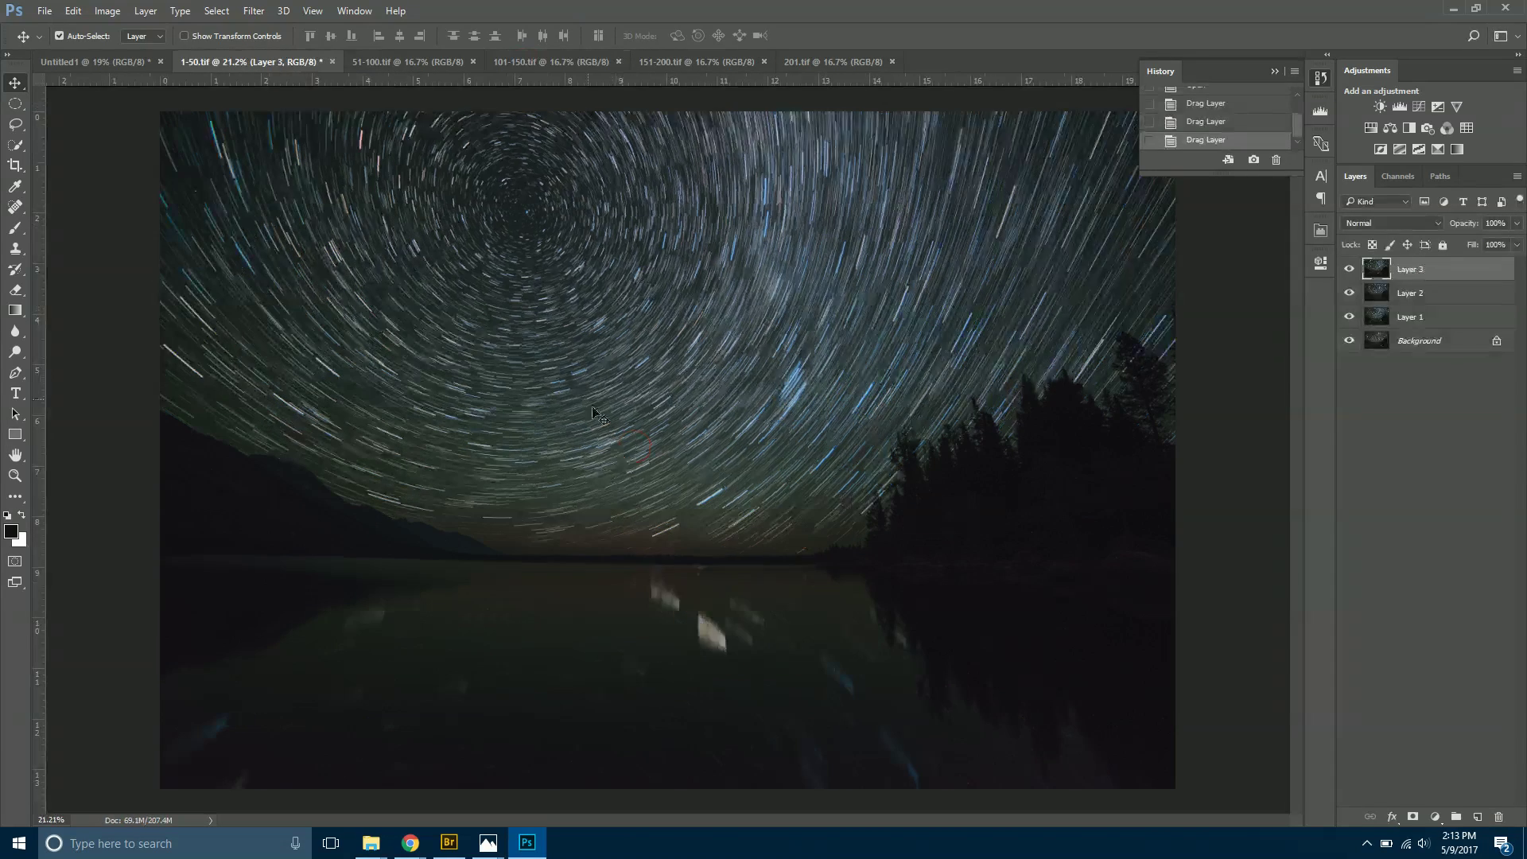
click(409, 67)
drag(545, 314, 608, 249)
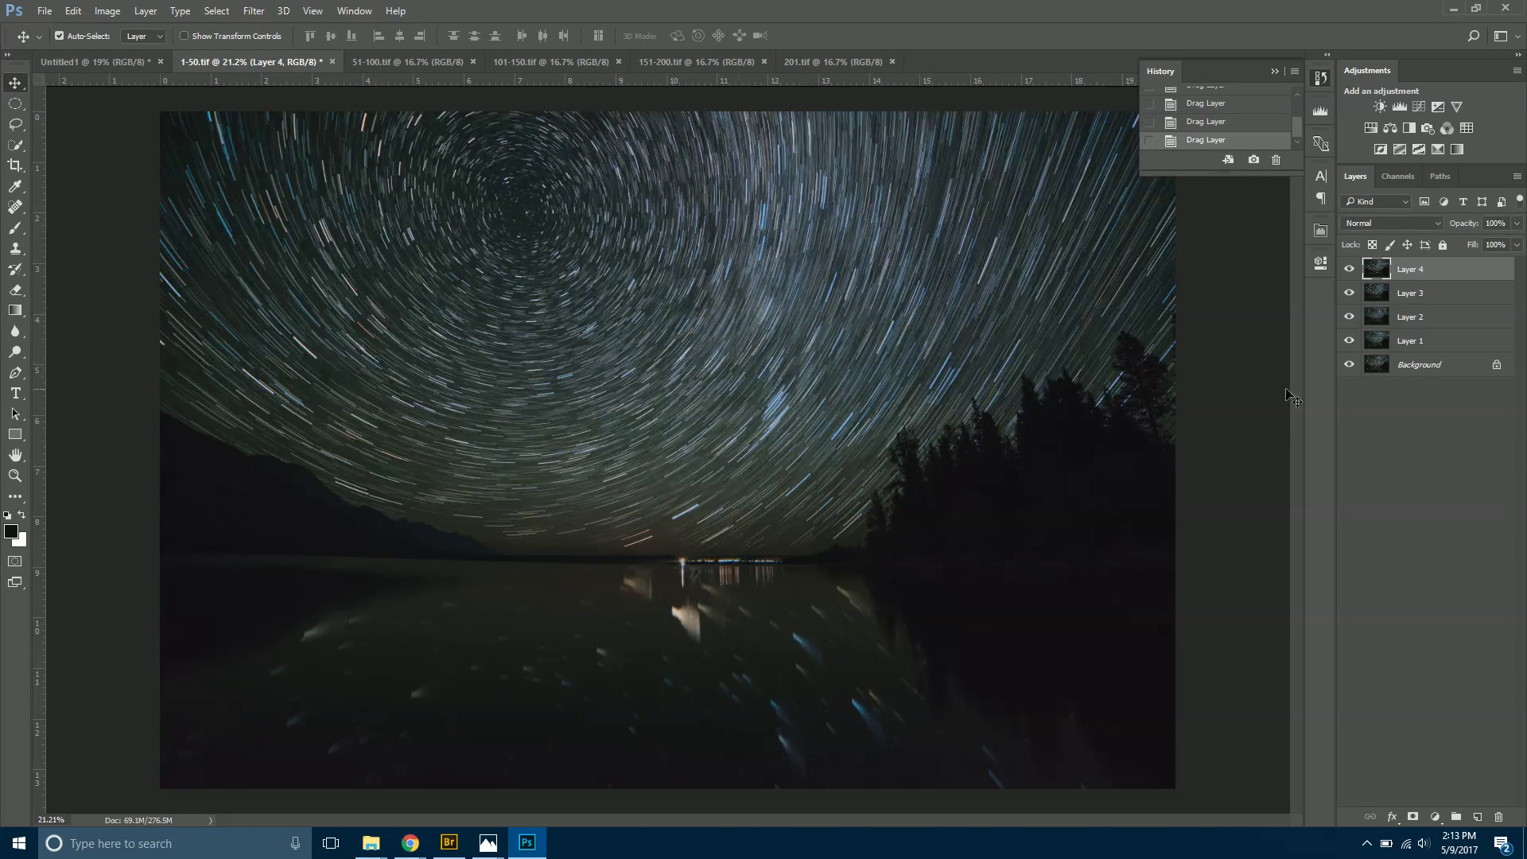
Set Layers 1–4 to Lighten blending and zoom out to view the whole composite.
shift+click(1427, 344)
click(1406, 228)
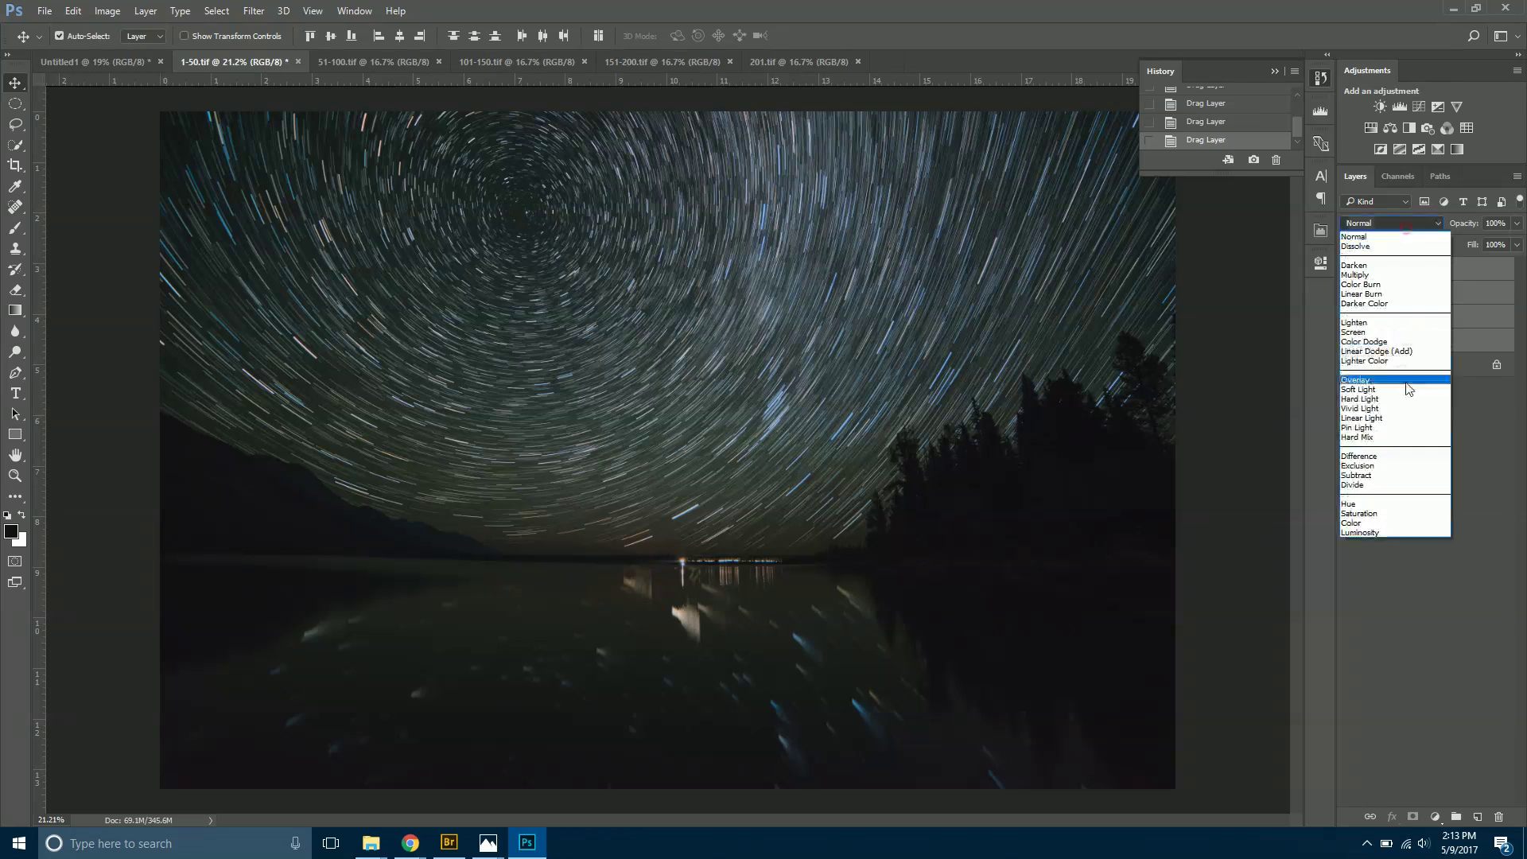
click(1388, 322)
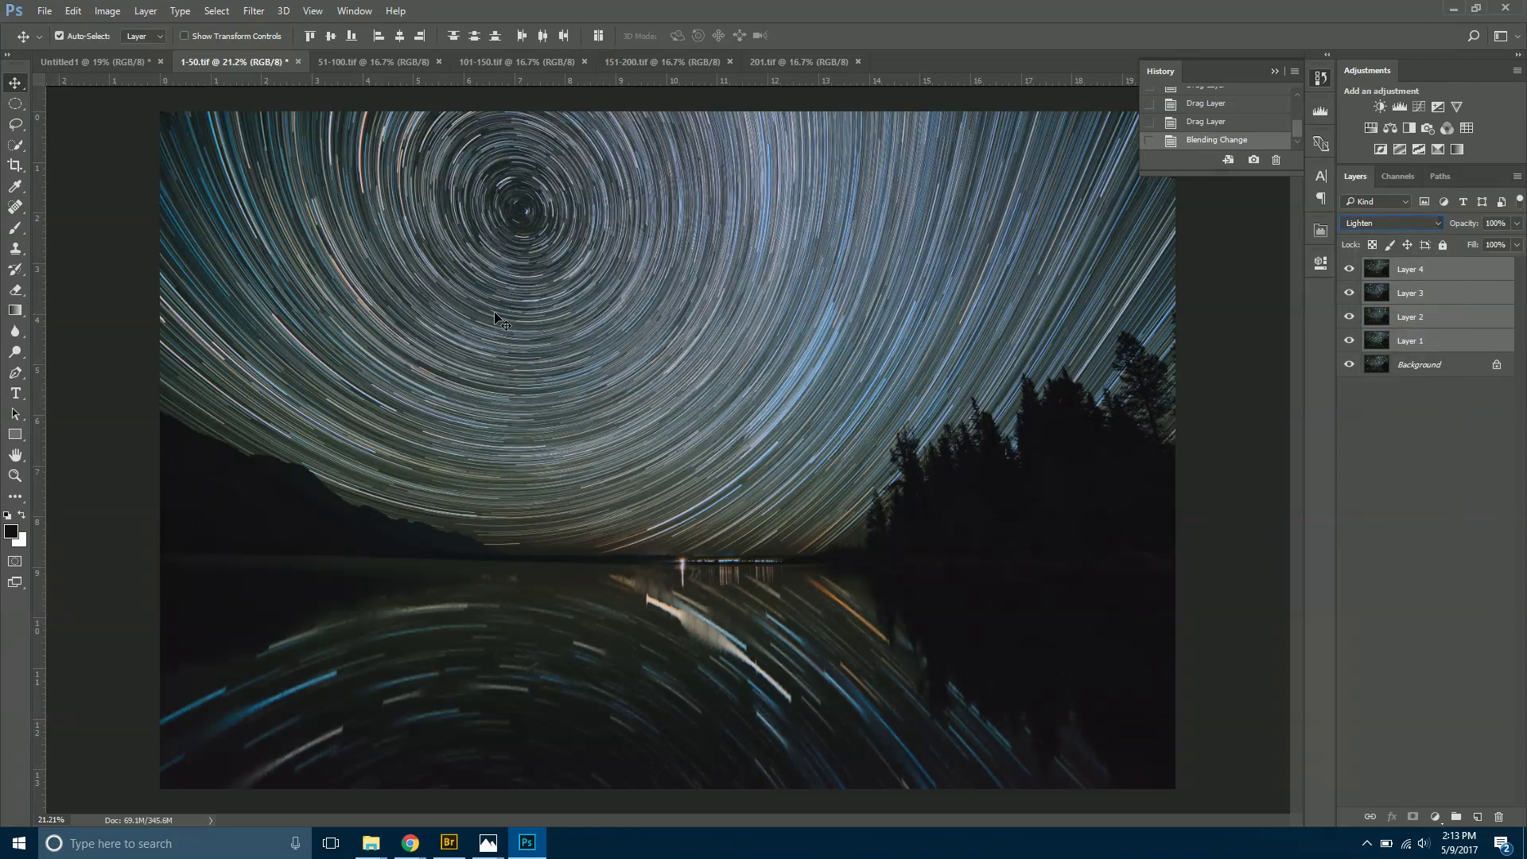
click(14, 475)
drag(511, 522, 487, 504)
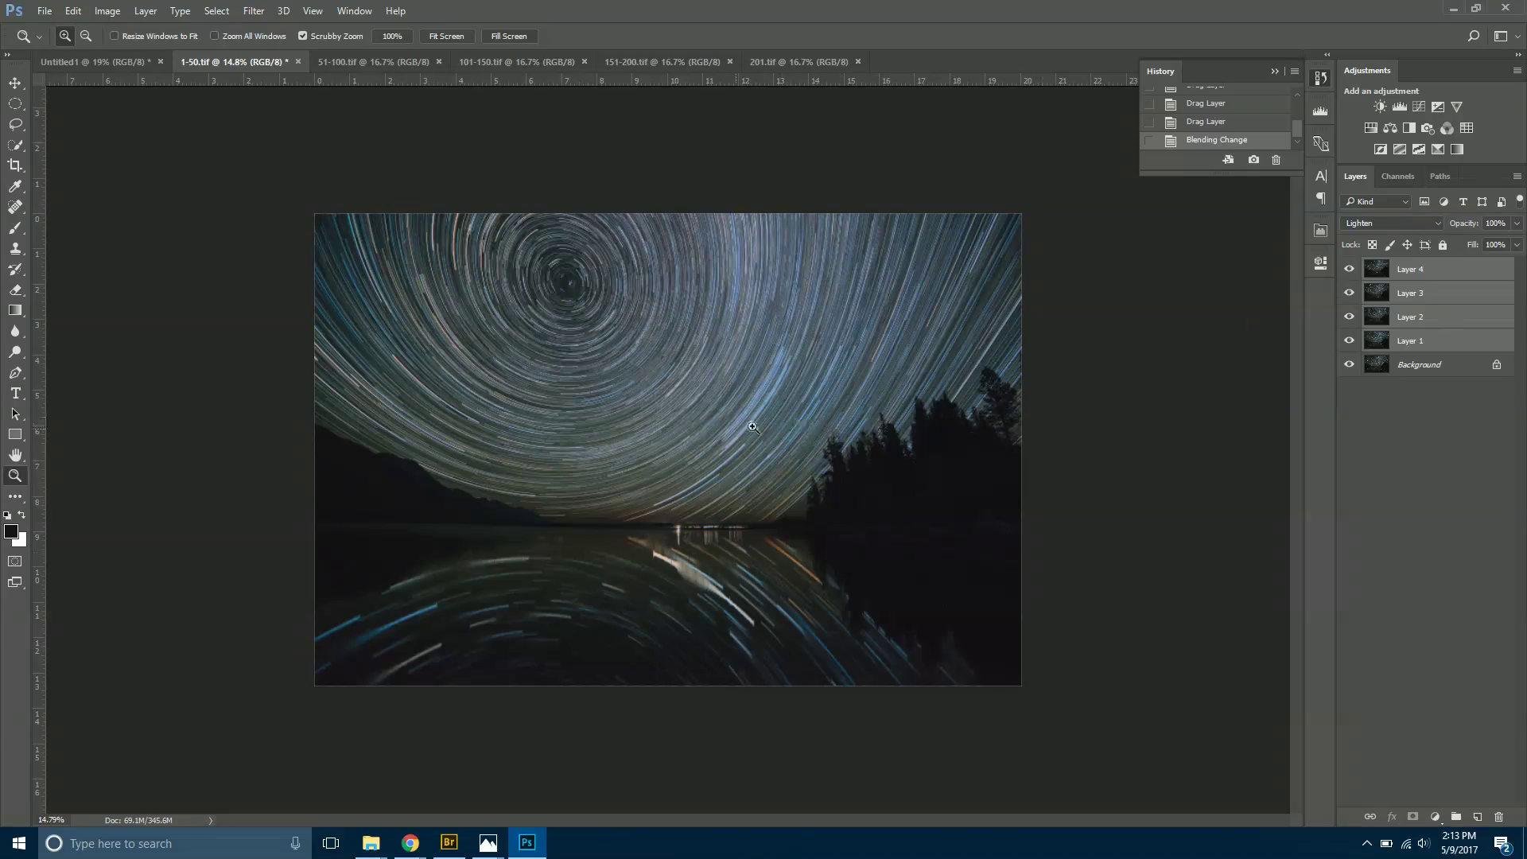
Flatten 1-50.tif into one Background layer and add a Selective Color adjustment layer.
mouse_move(612, 385)
mouse_down()
mouse_move(685, 417)
mouse_move(617, 409)
mouse_up()
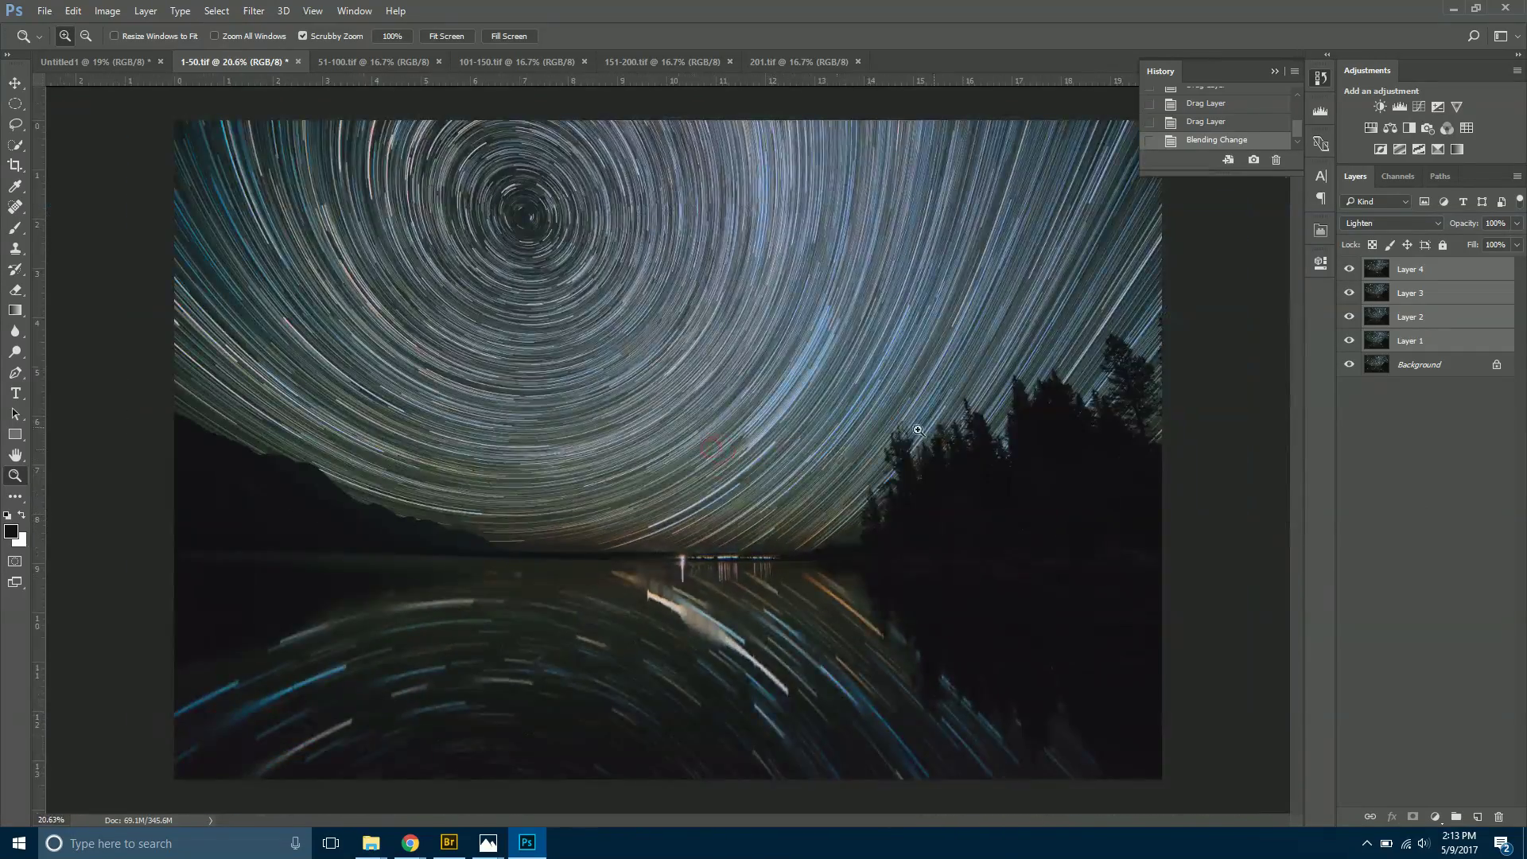
click(1415, 413)
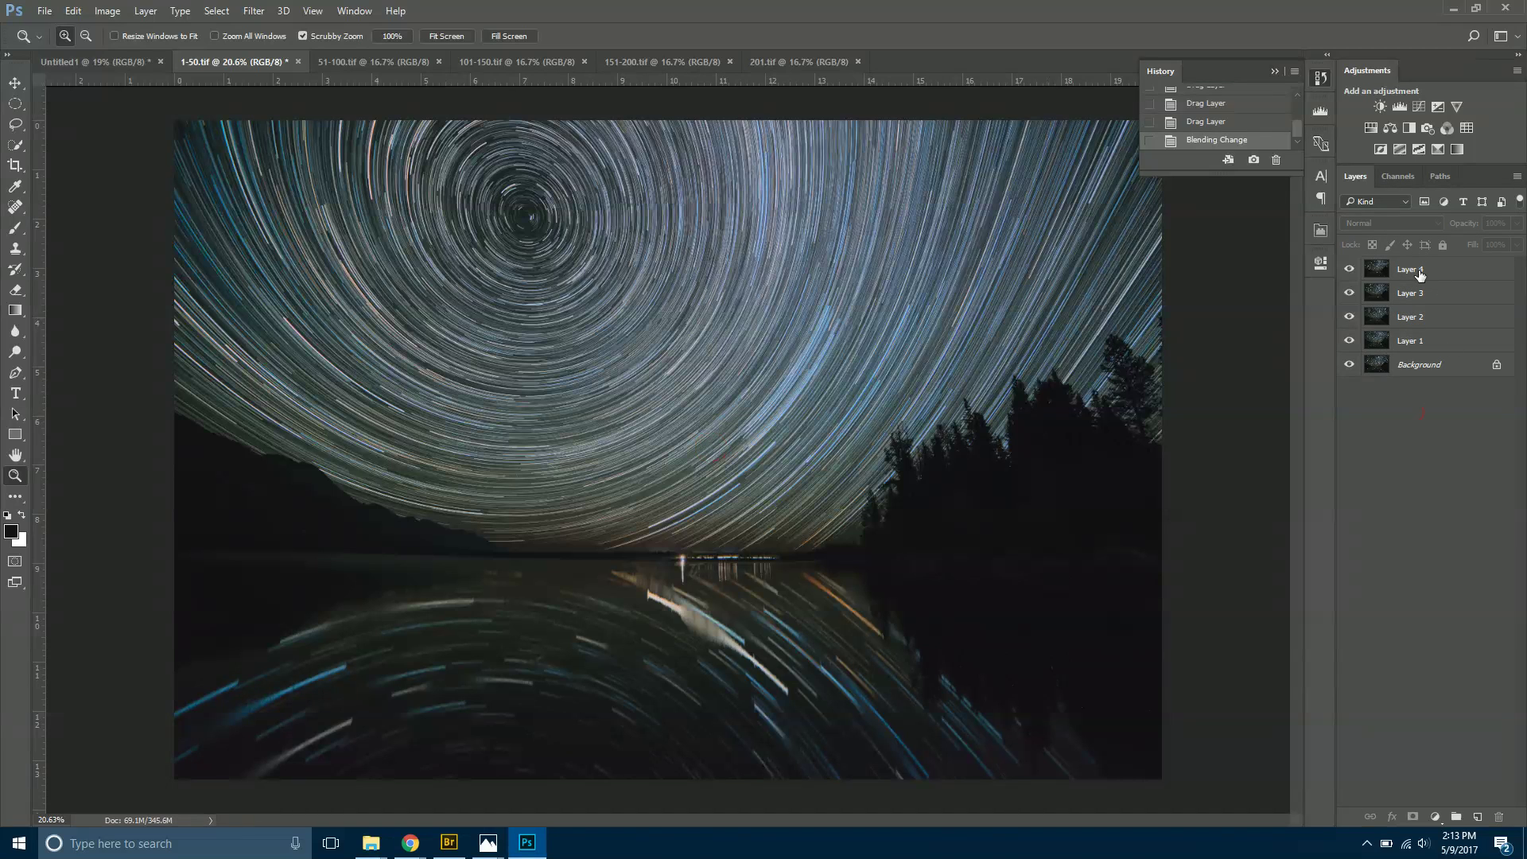
right_click(1416, 280)
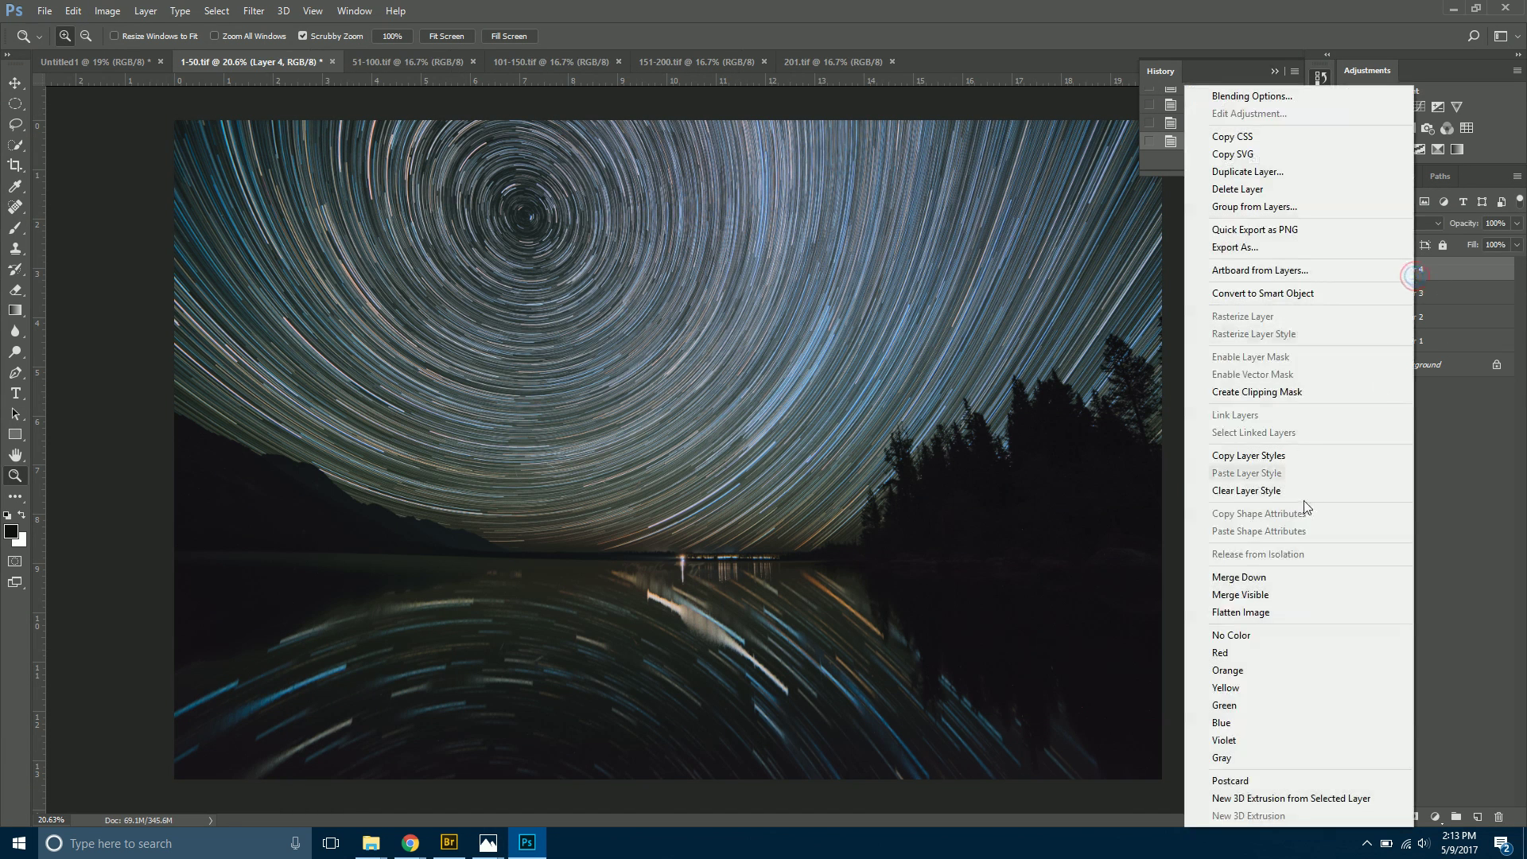
click(1255, 611)
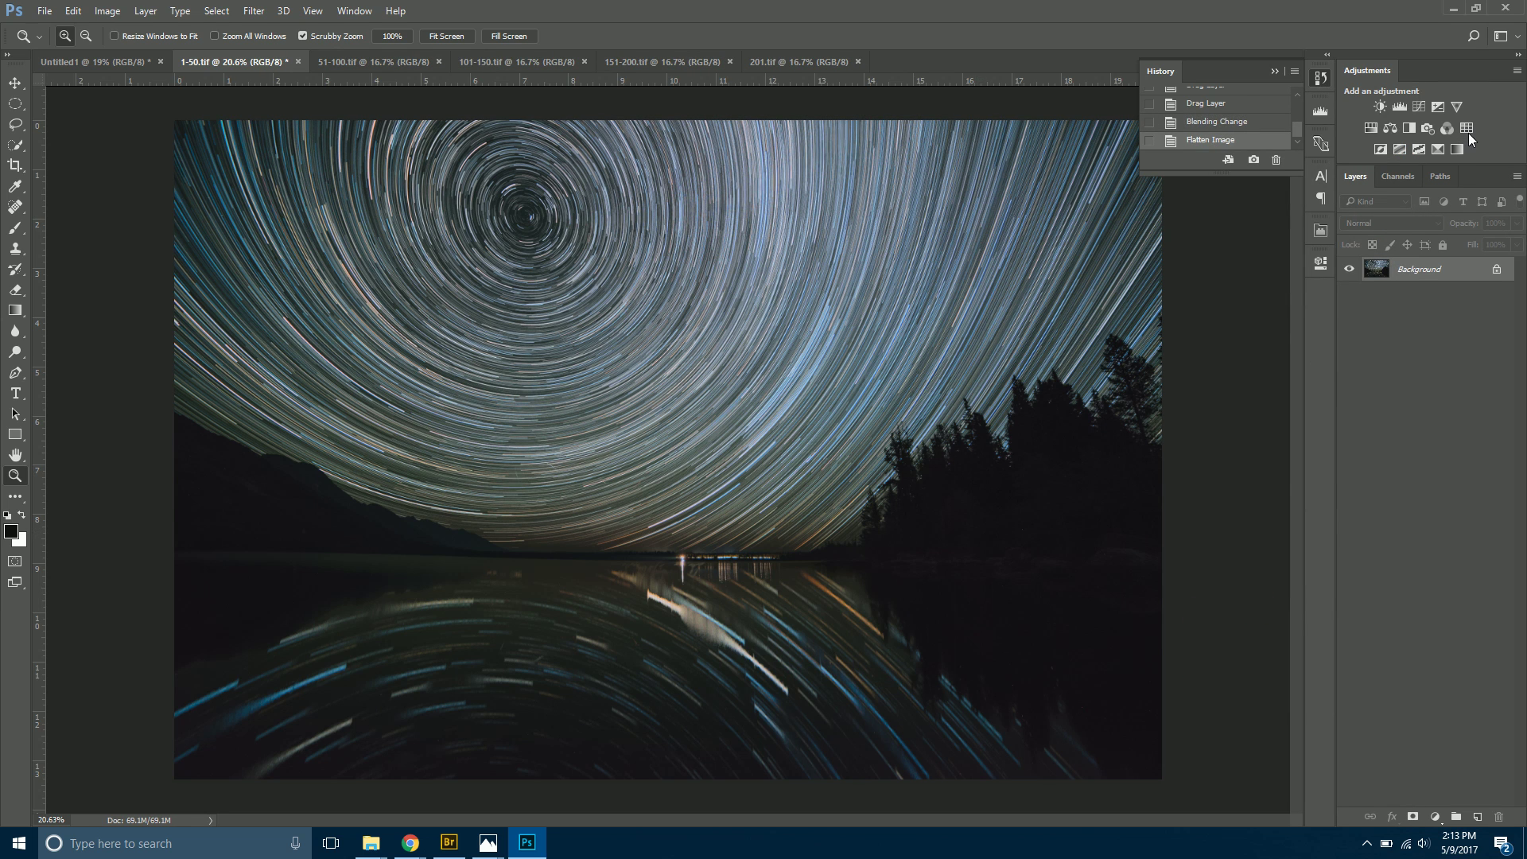
click(1437, 150)
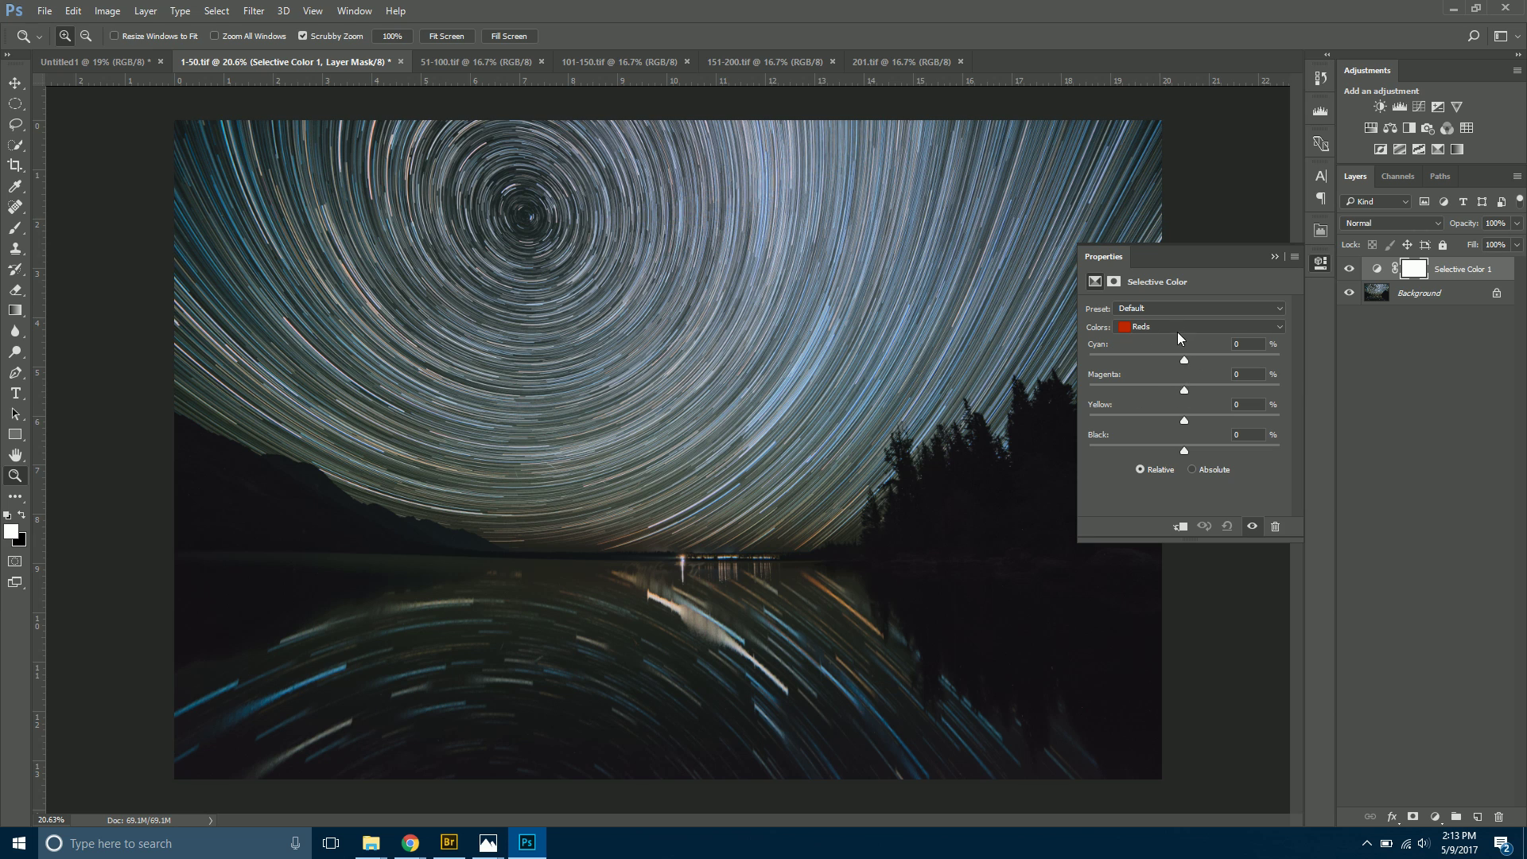
In Selective Color, target the Blues range, add cyan and pull magenta down to -58.
click(1178, 333)
click(1168, 385)
scroll(1176, 327, up, 1)
mouse_move(1186, 365)
mouse_down()
mouse_move(1227, 353)
mouse_move(1164, 345)
mouse_up()
drag(1238, 390, 1126, 386)
click(1274, 256)
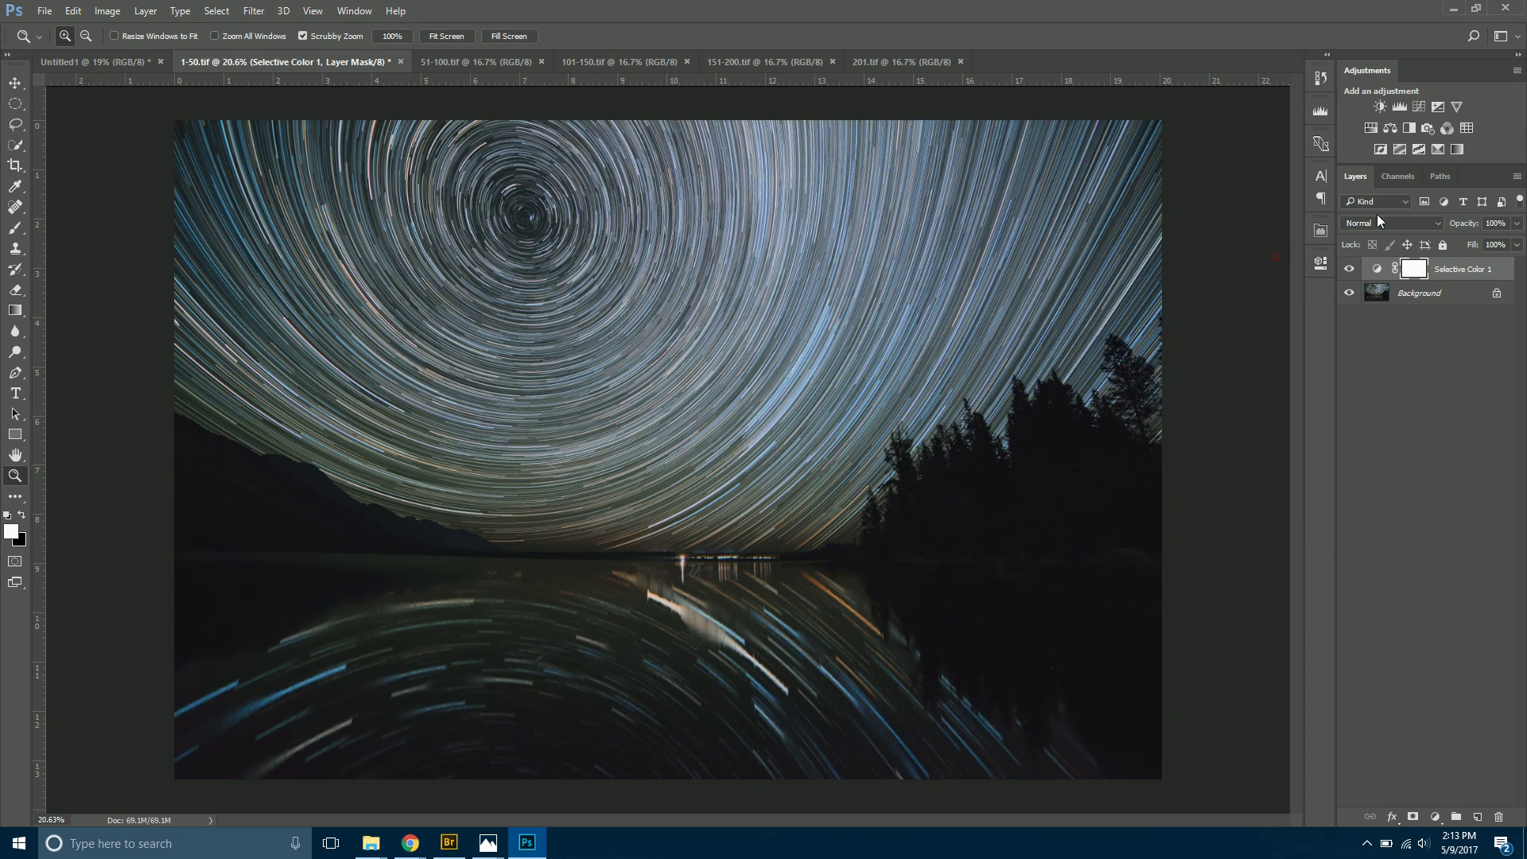
Add a Vibrance layer raised to +94, then select Background and zoom into the star trails.
click(1456, 106)
drag(1184, 318, 1234, 318)
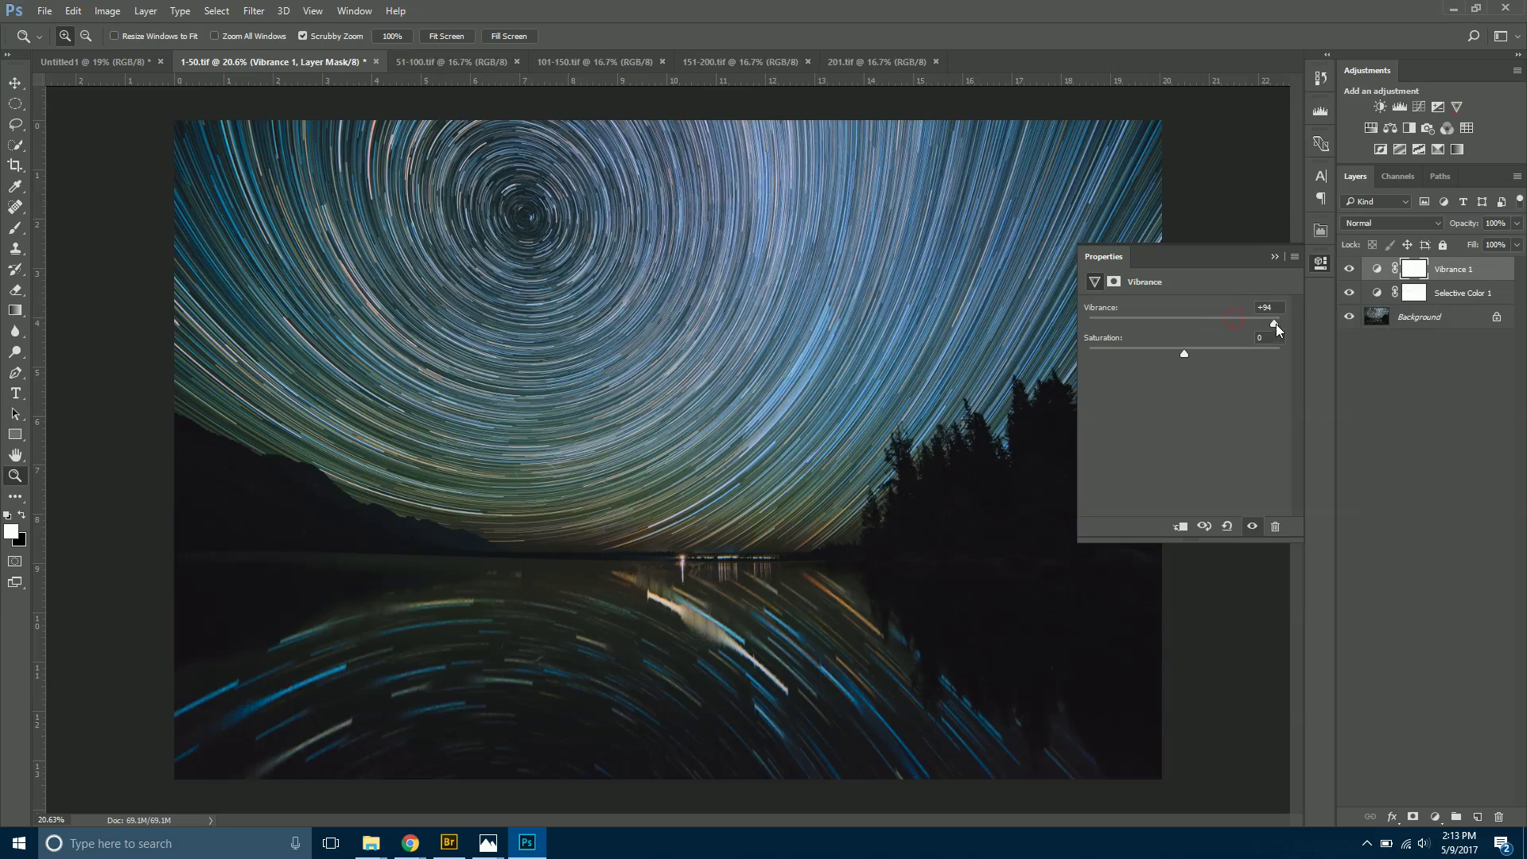
click(1276, 256)
click(1389, 318)
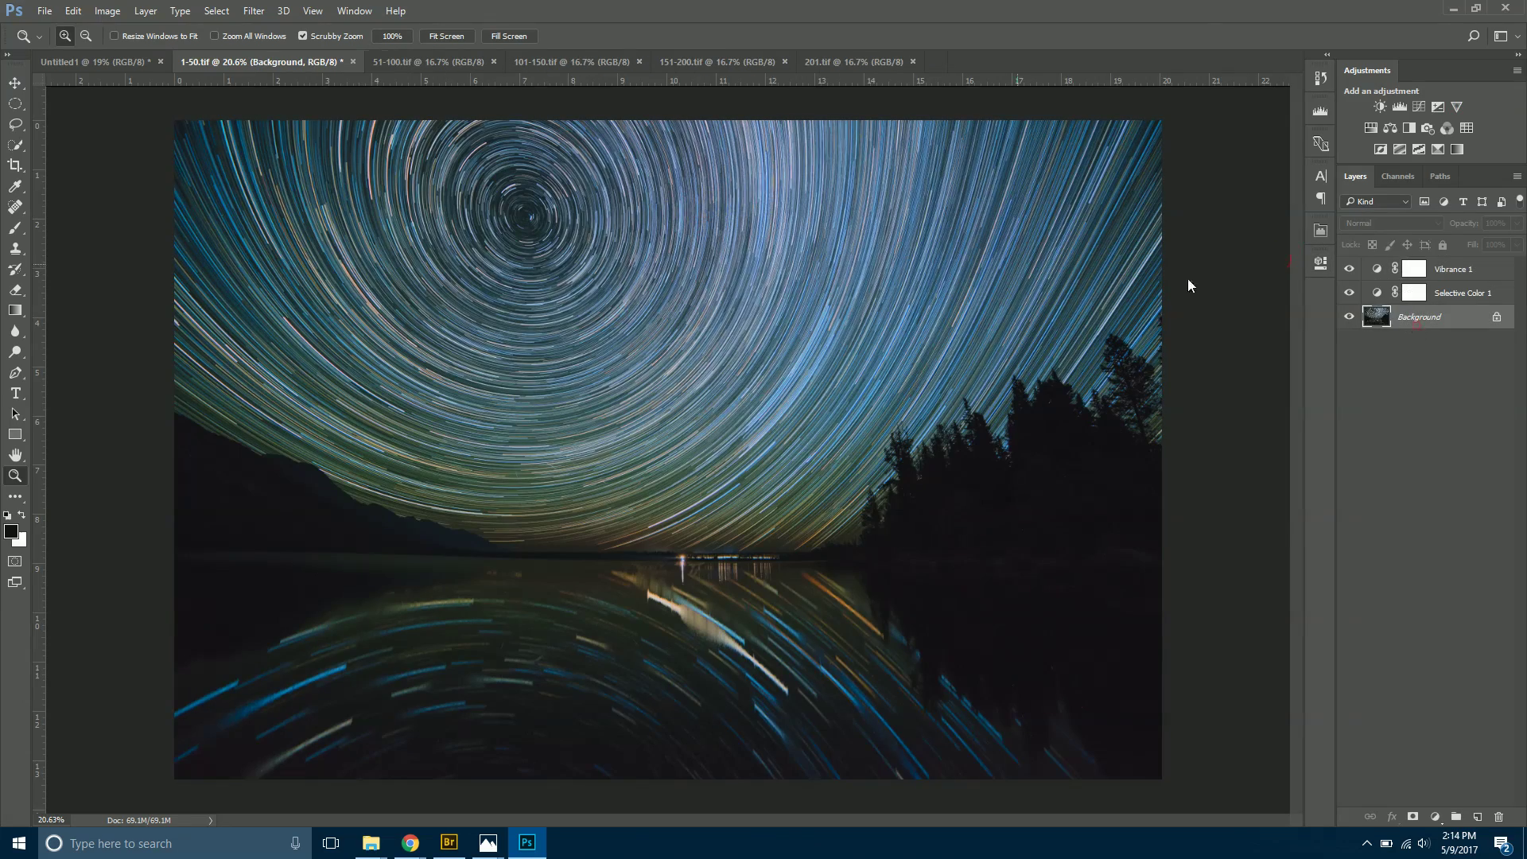
drag(502, 206, 632, 333)
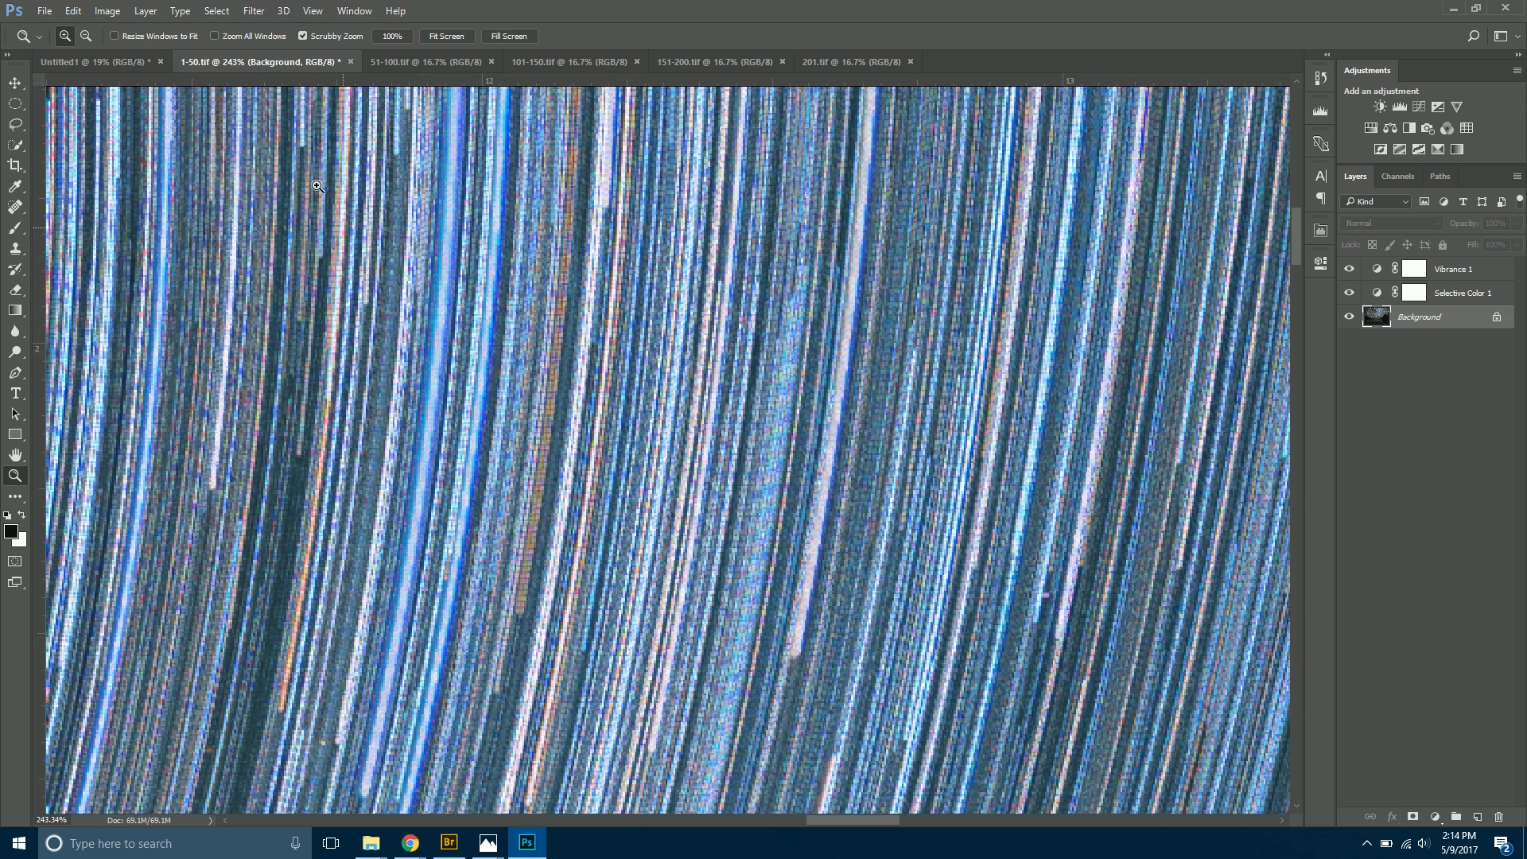
Open the Filter menu to choose a noise filter for the star trails.
click(253, 10)
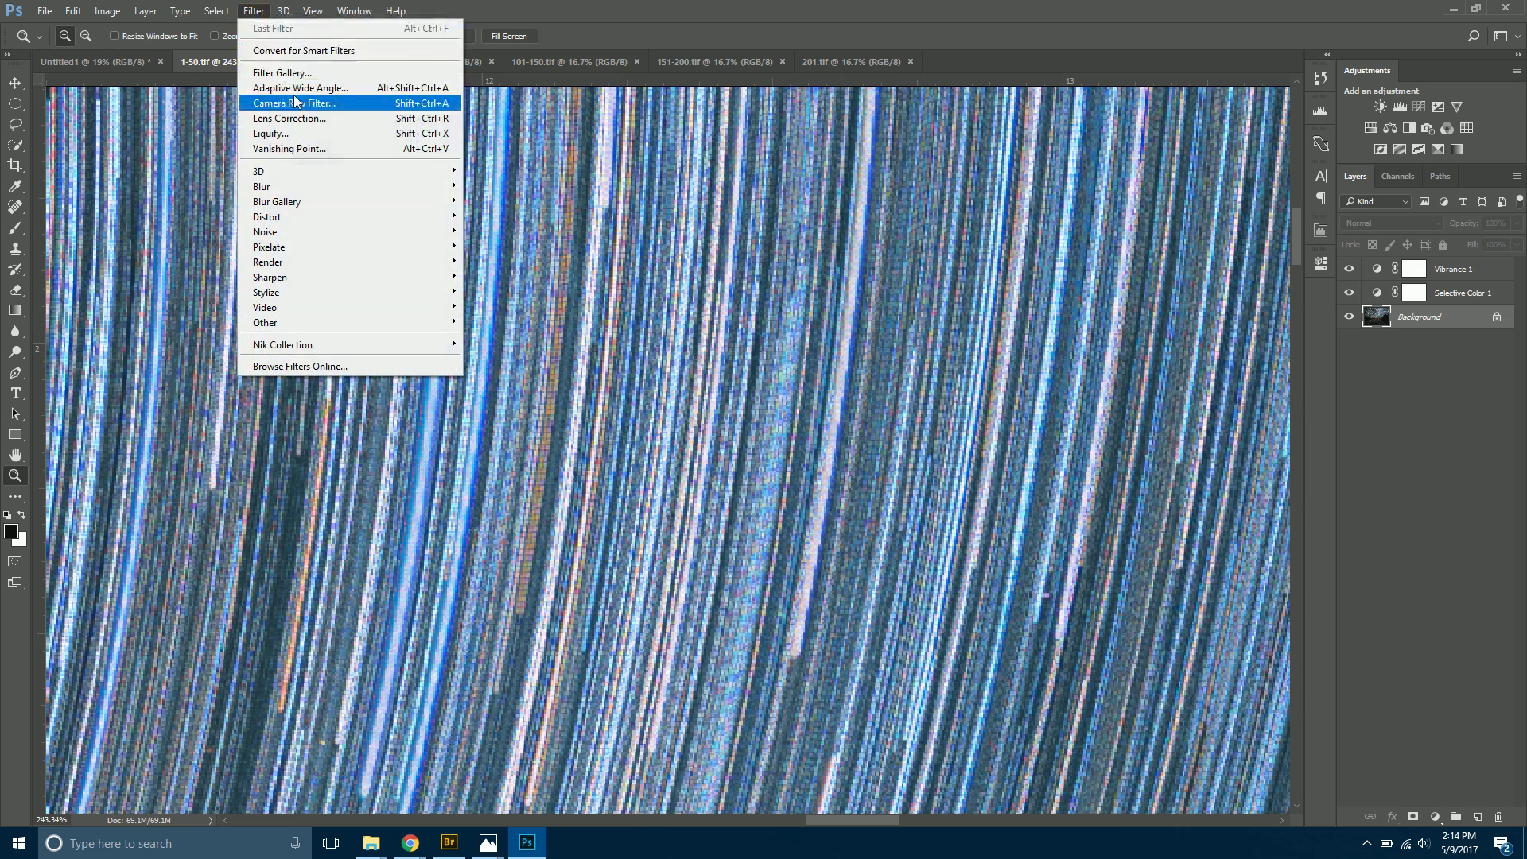
Run the Camera Raw Filter with Luminance noise reduction set to 22 on a zoomed preview.
click(347, 104)
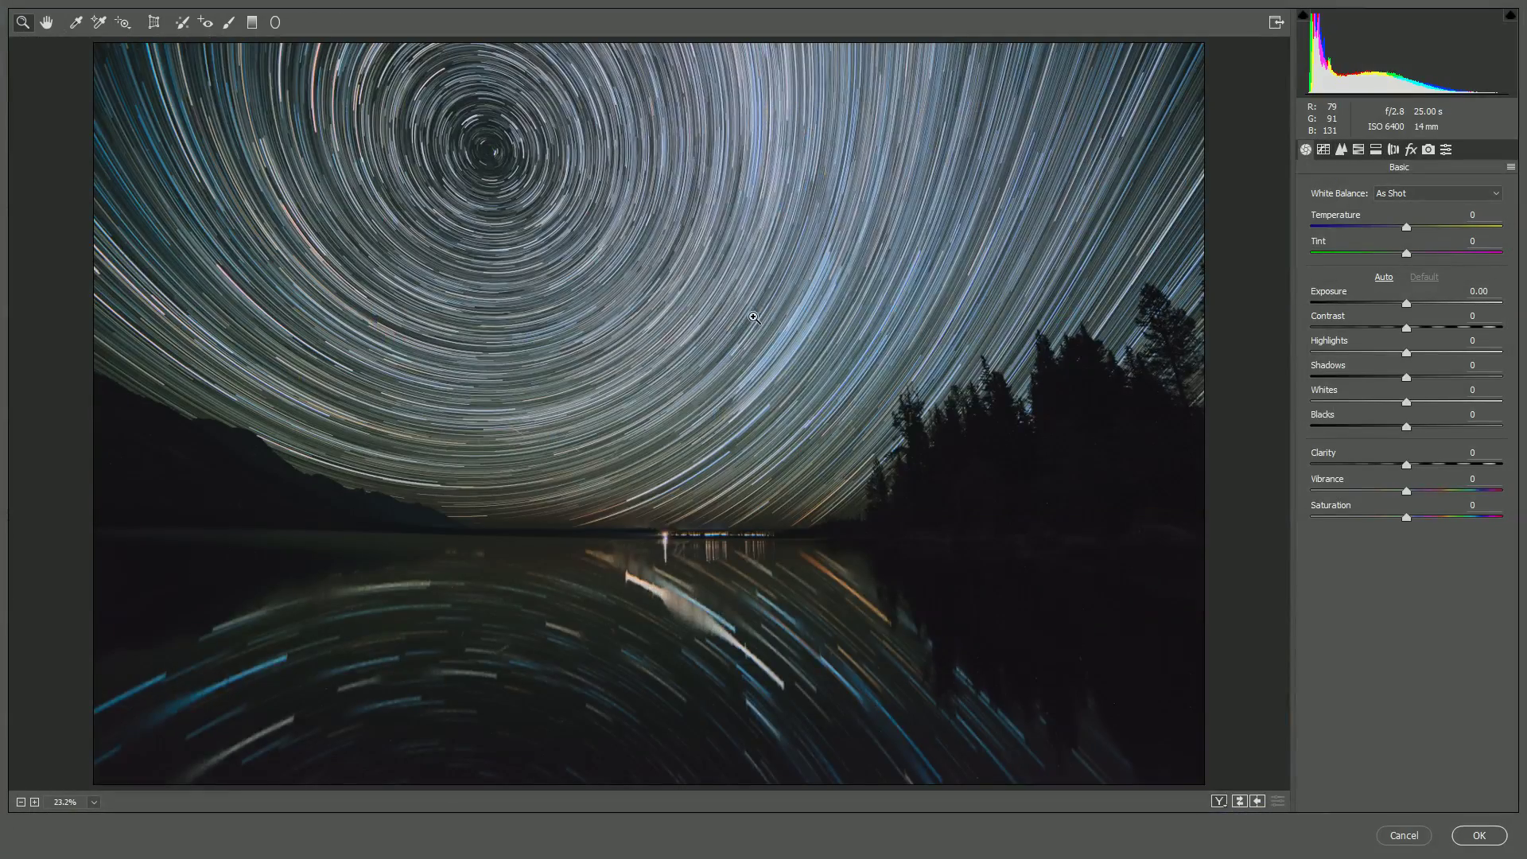
drag(788, 173, 809, 190)
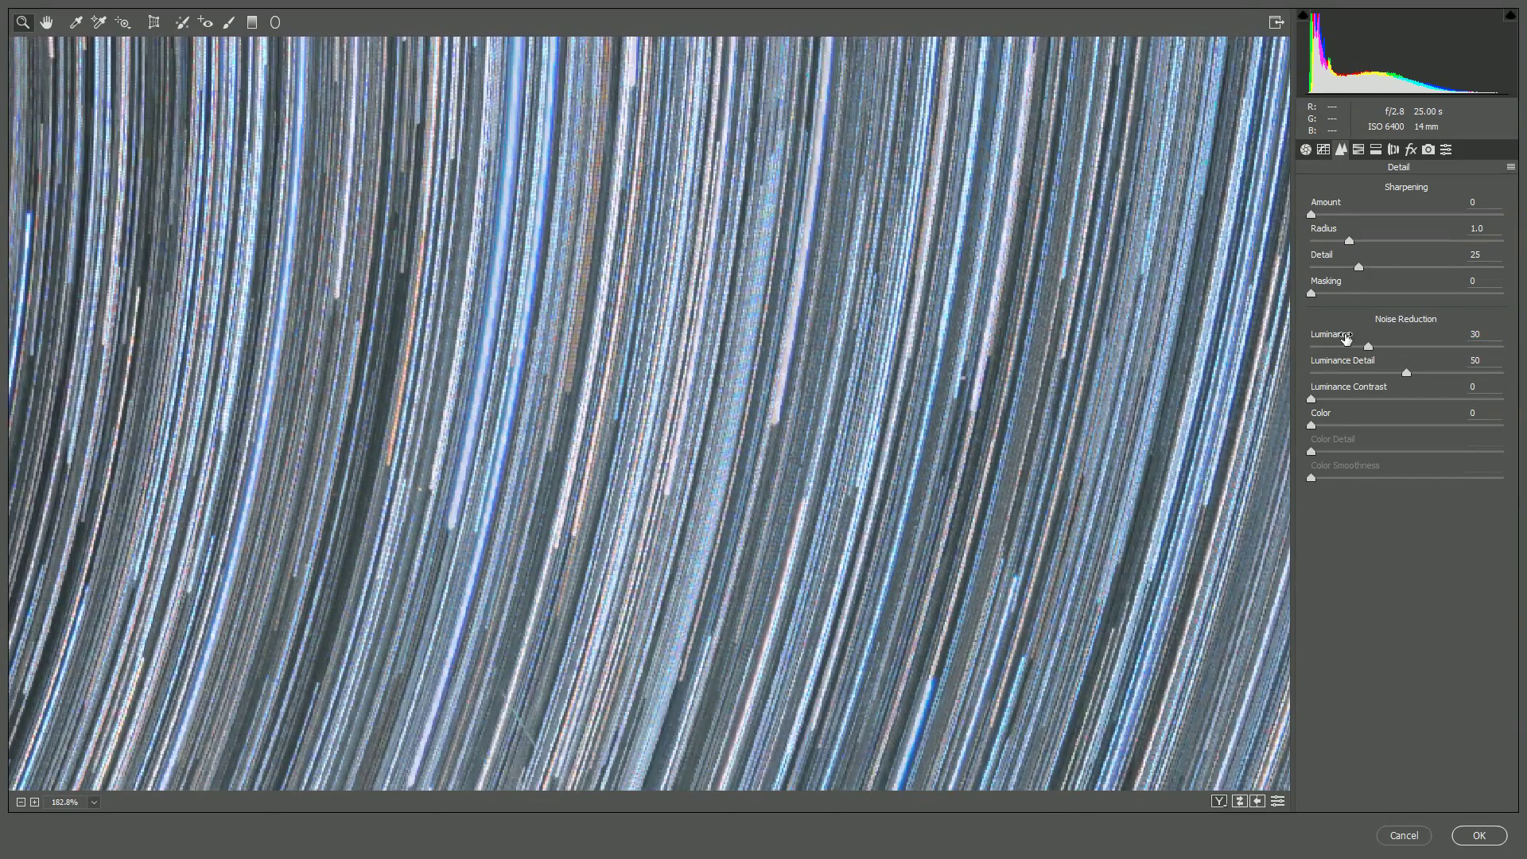
mouse_move(1319, 347)
mouse_down()
mouse_move(1298, 350)
mouse_move(1340, 346)
mouse_up()
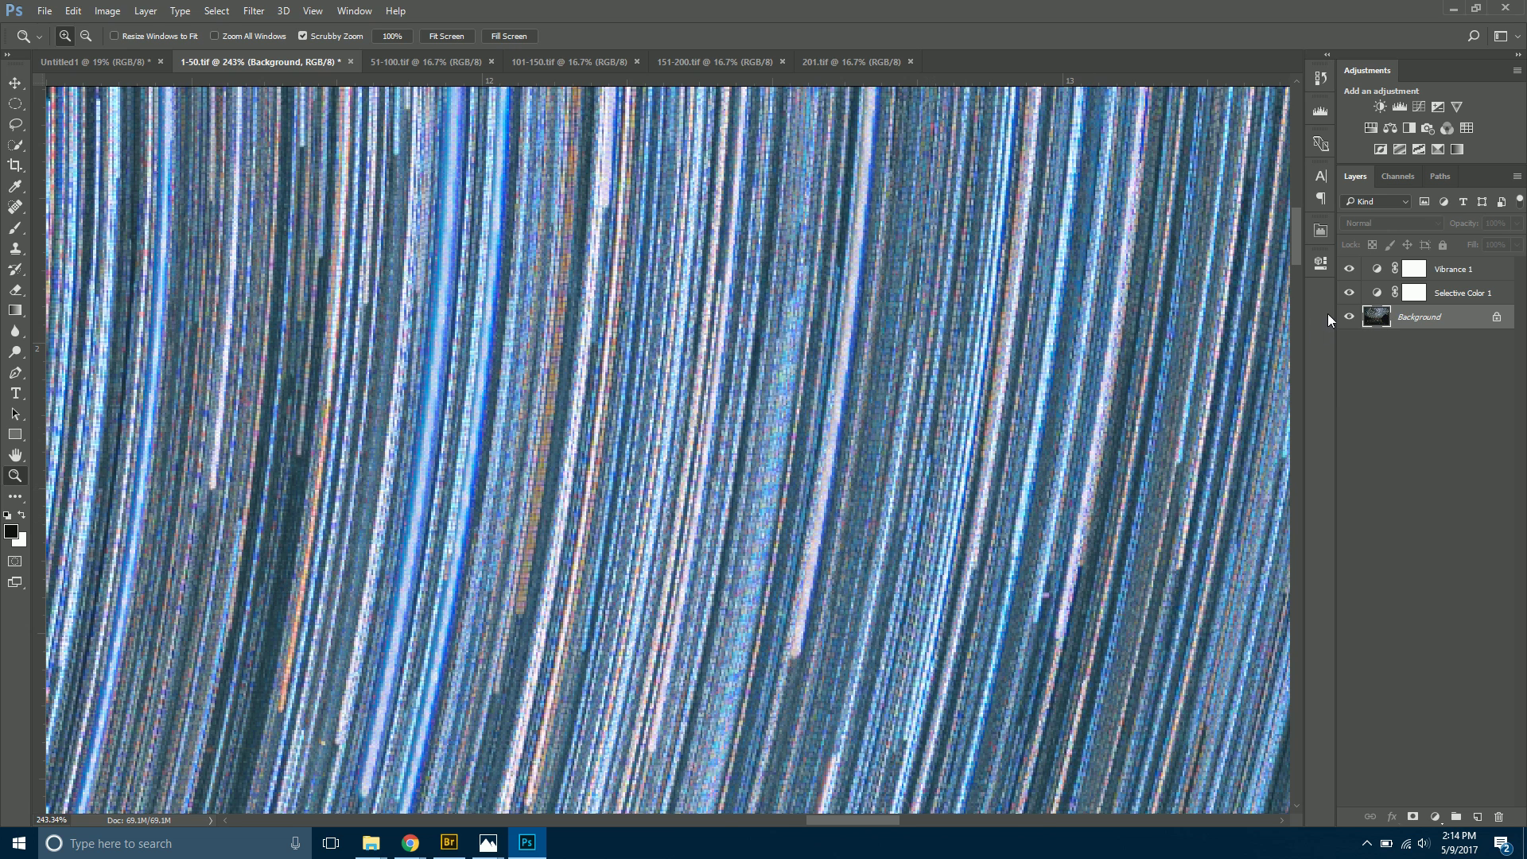
Compare the image before and after Camera Raw in History, keeping the noise-reduced state.
click(1319, 77)
click(1238, 124)
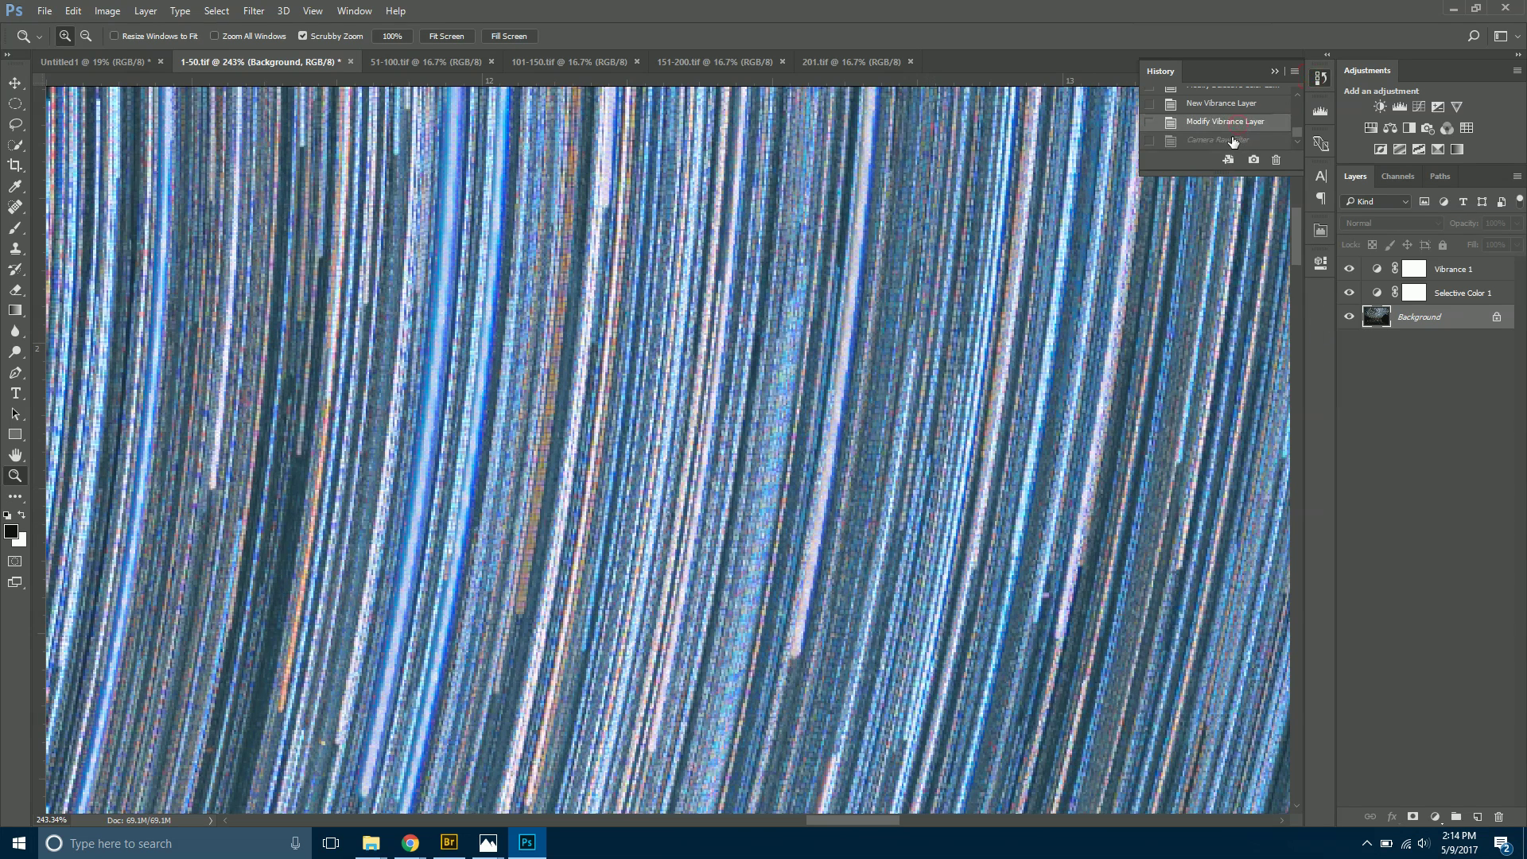
click(1232, 140)
drag(874, 422, 819, 368)
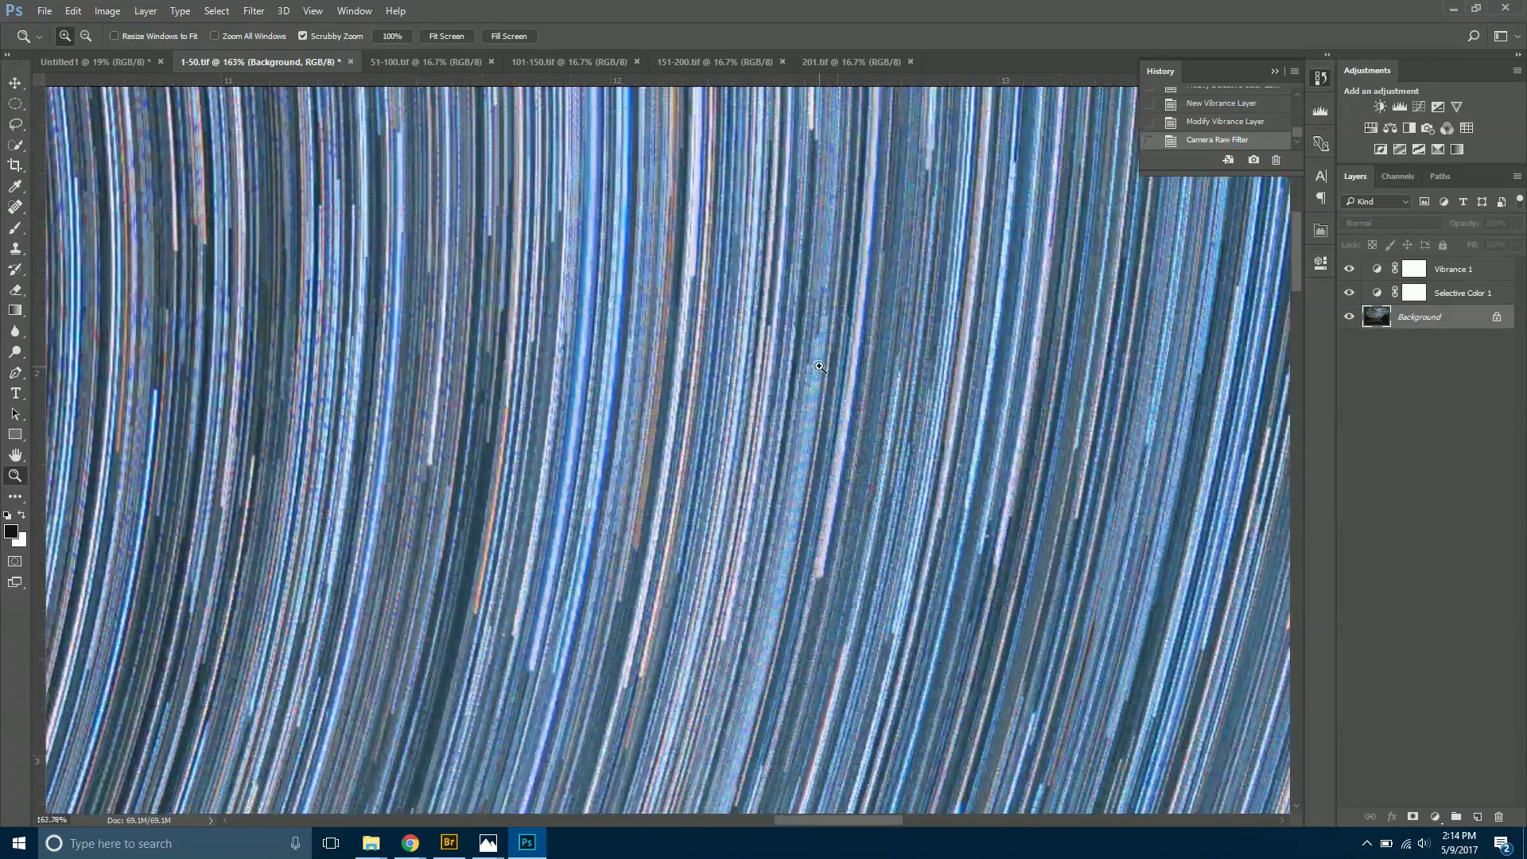
Duplicate the Background layer as Background copy.
right_click(1438, 319)
click(1415, 348)
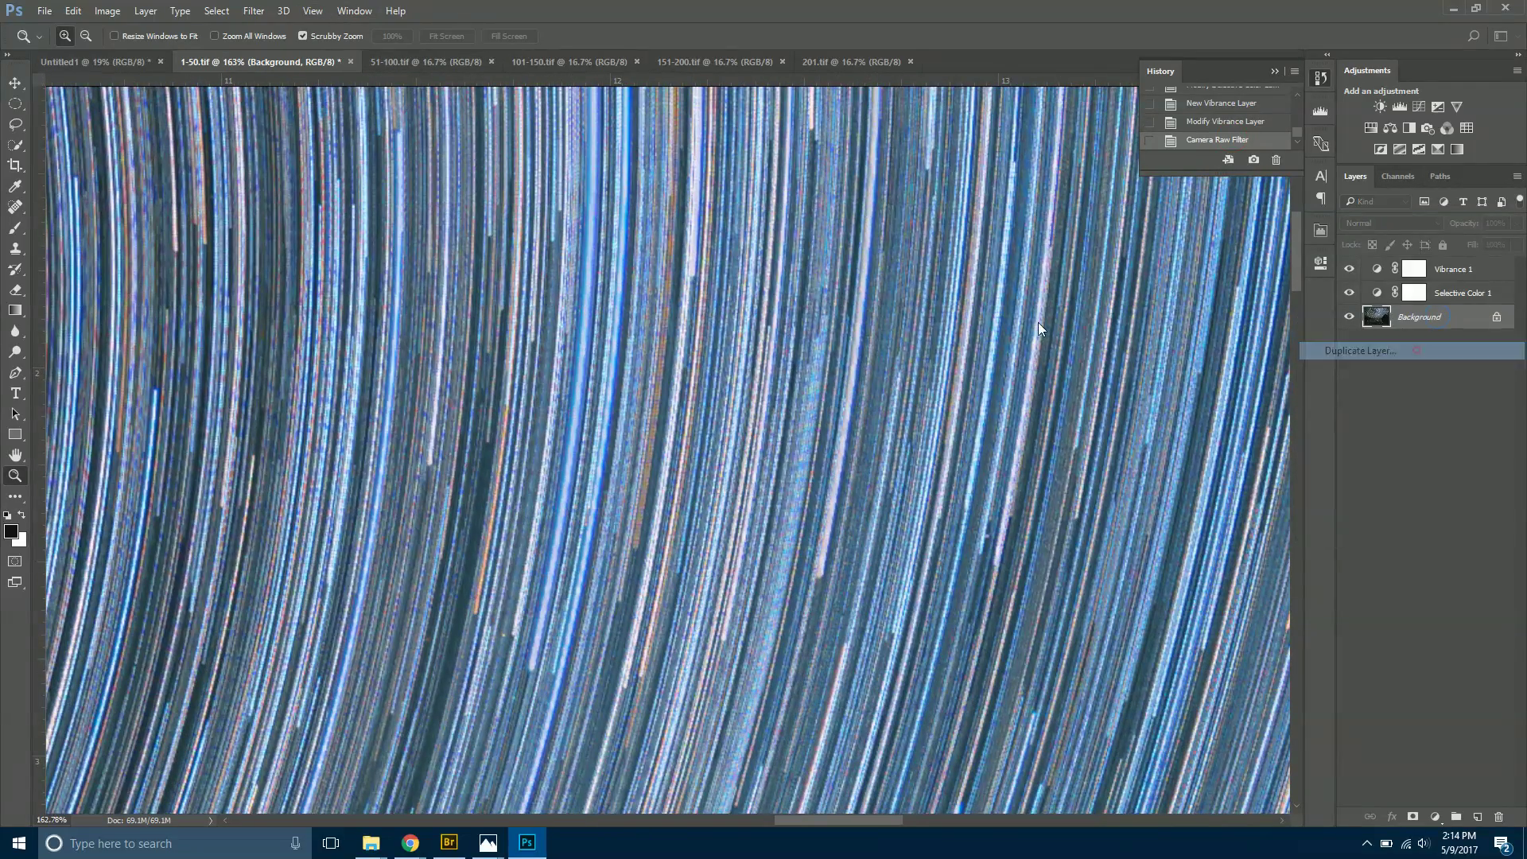
click(899, 257)
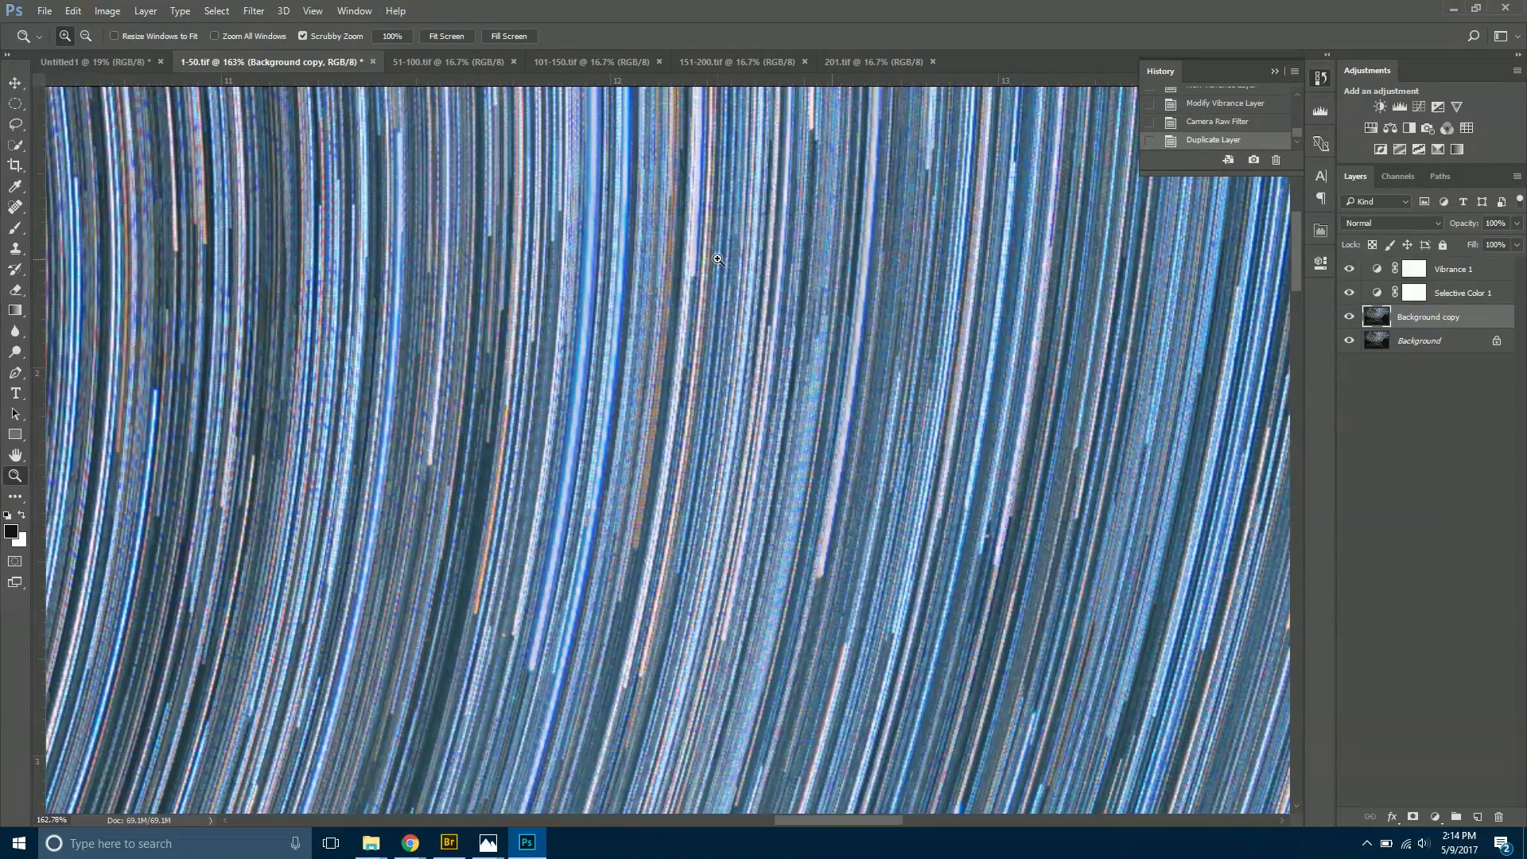
Apply a 0.9-pixel Gaussian Blur to the Background copy.
click(252, 10)
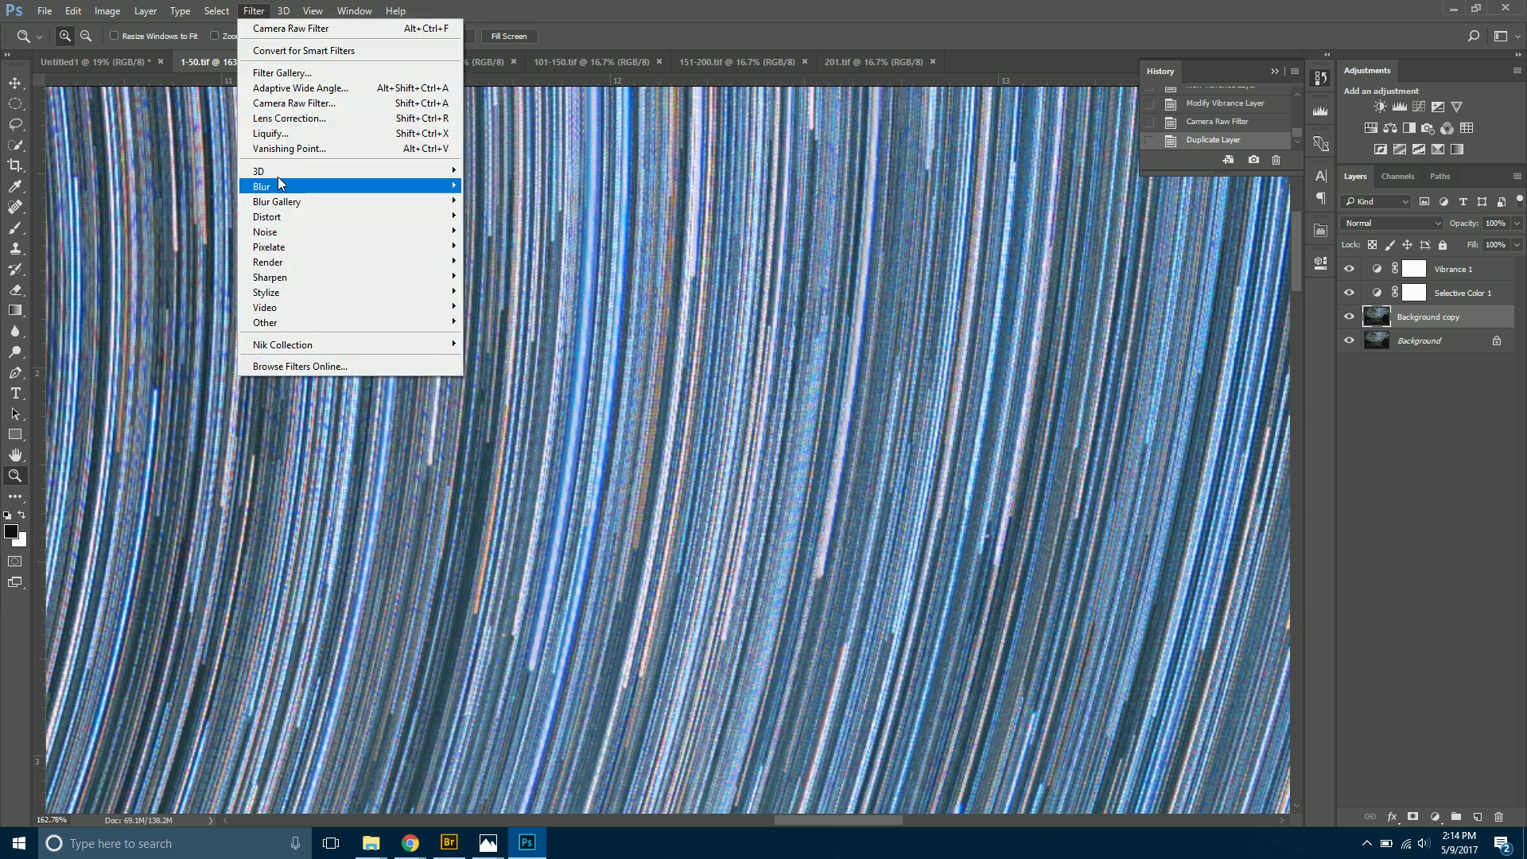
mouse_move(278, 187)
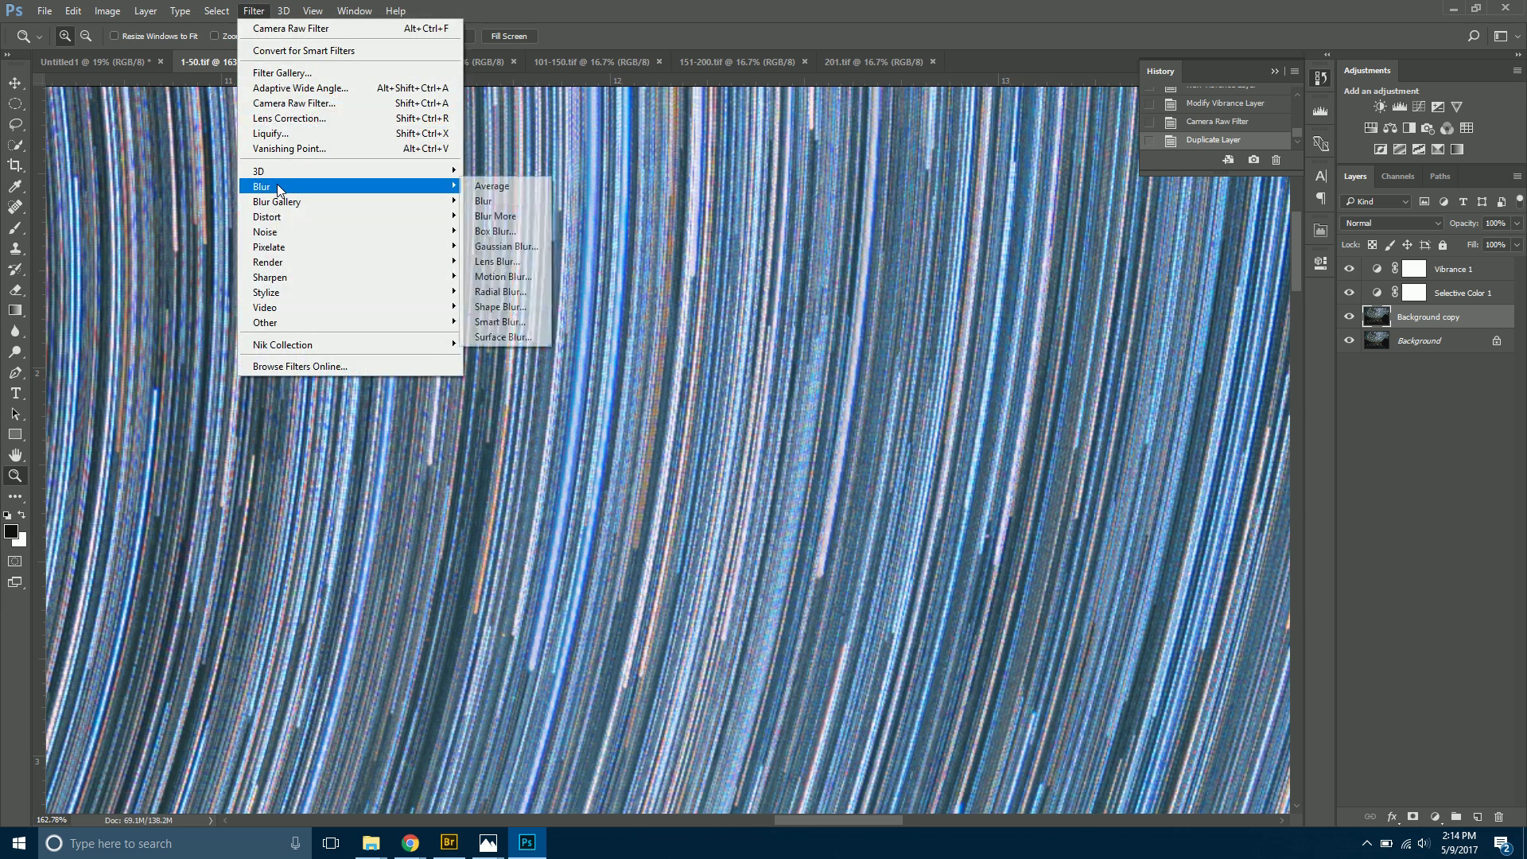
click(501, 246)
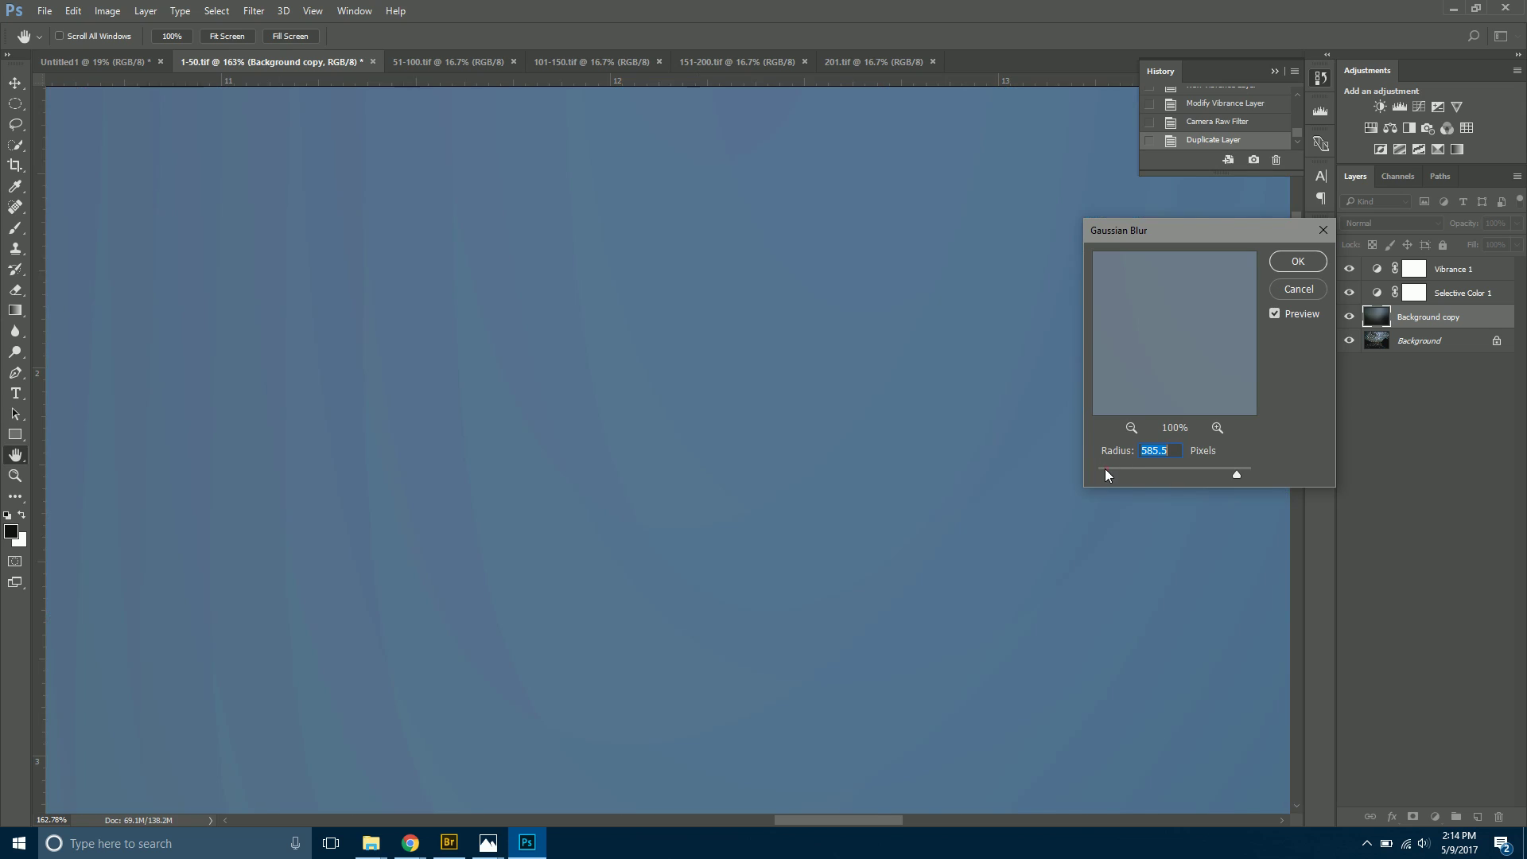
drag(1105, 469, 1102, 469)
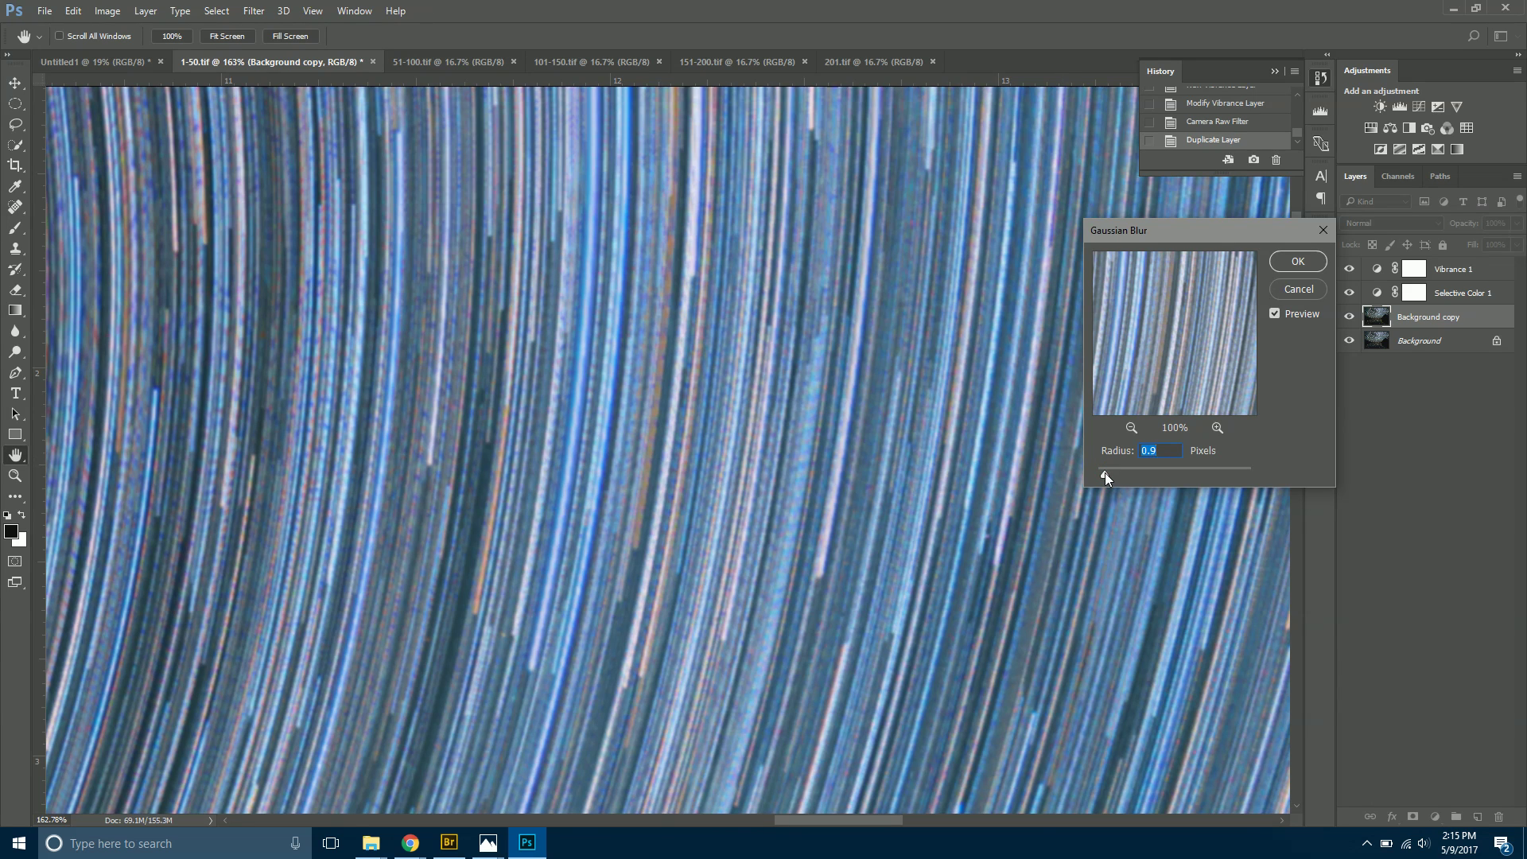
click(1297, 261)
Zoom out to the whole star-trail spiral and toggle the blurred copy to compare.
key(z)
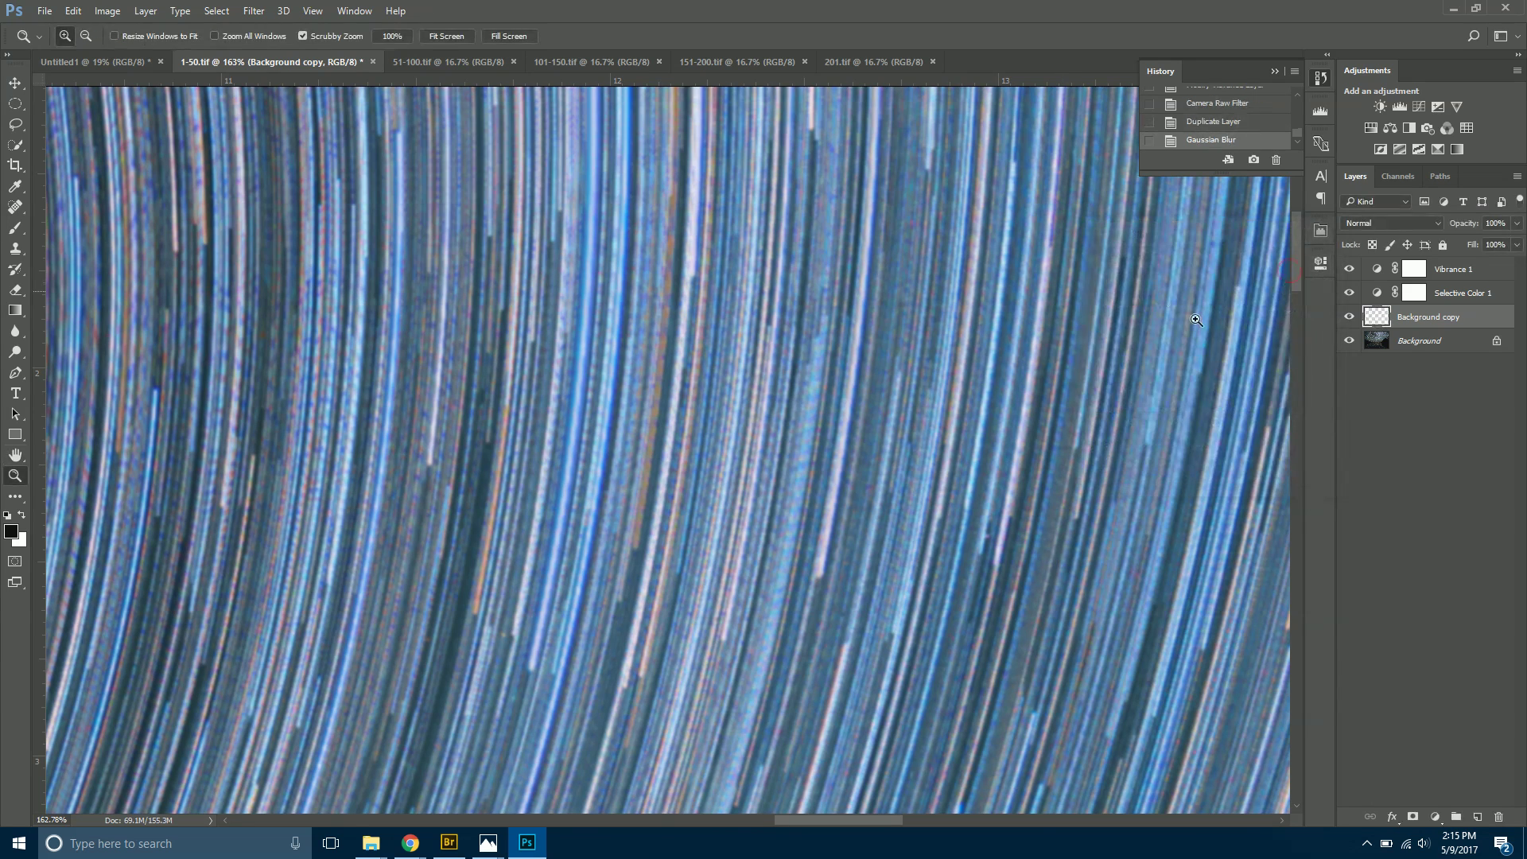
drag(947, 425, 1036, 393)
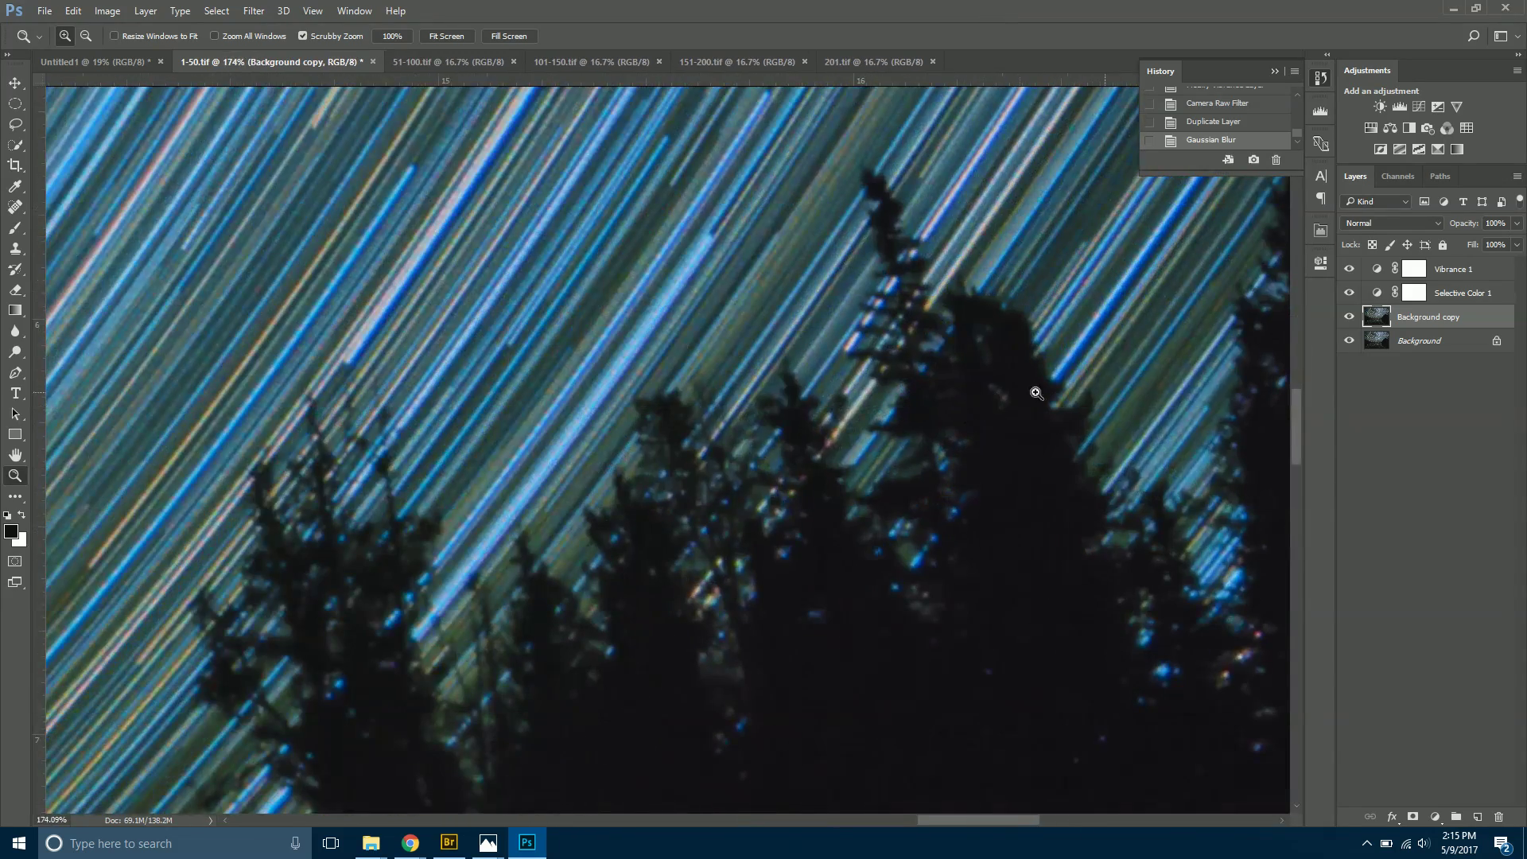
click(1350, 317)
click(1349, 316)
Set the brush size to 448 pixels, undoing a stray stroke painted on the layer.
click(11, 230)
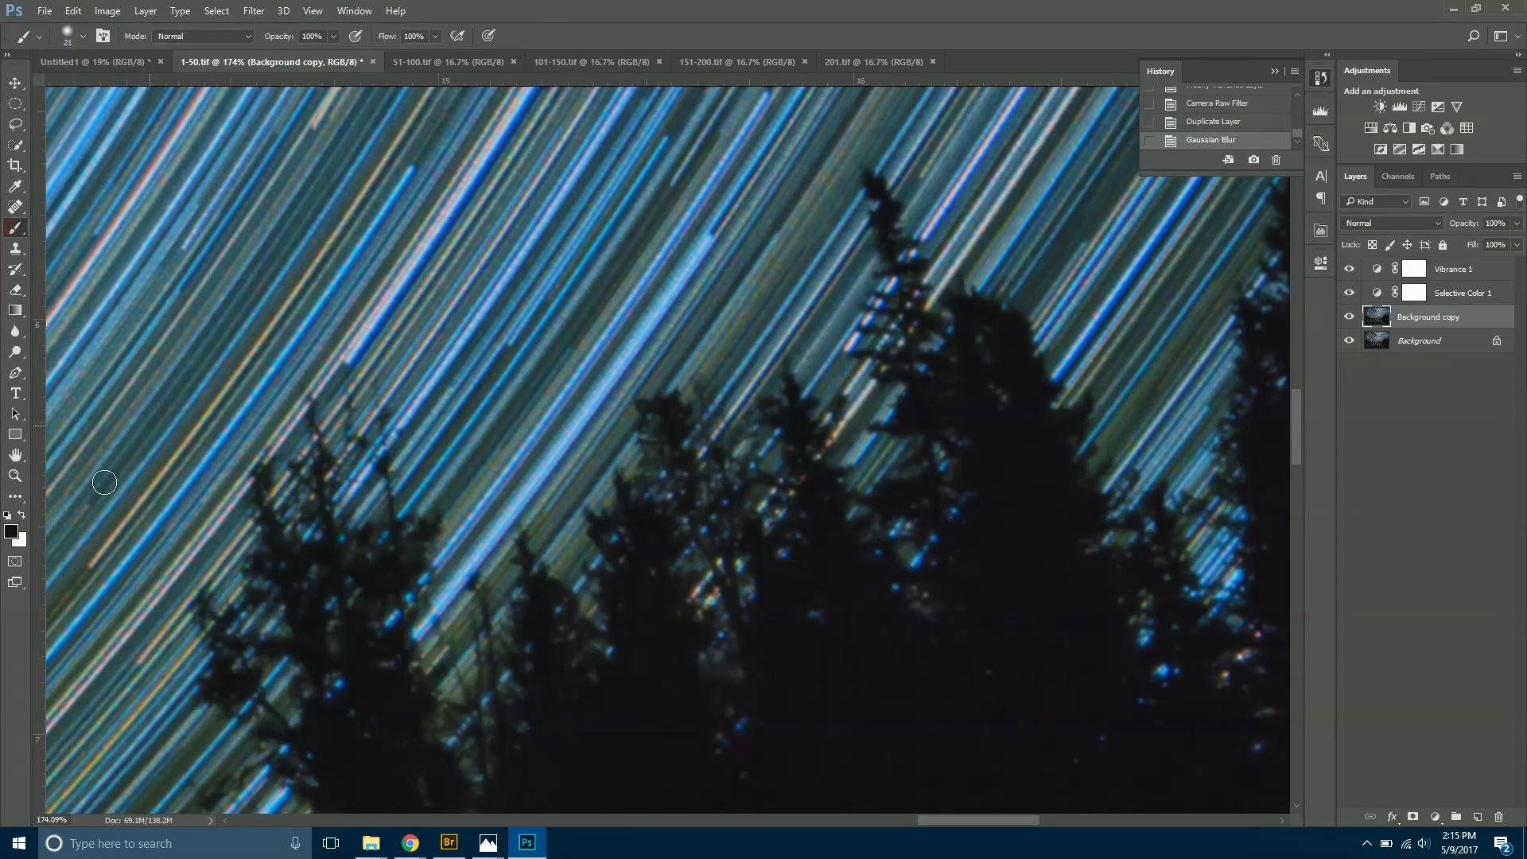
scroll(773, 375, down, 5)
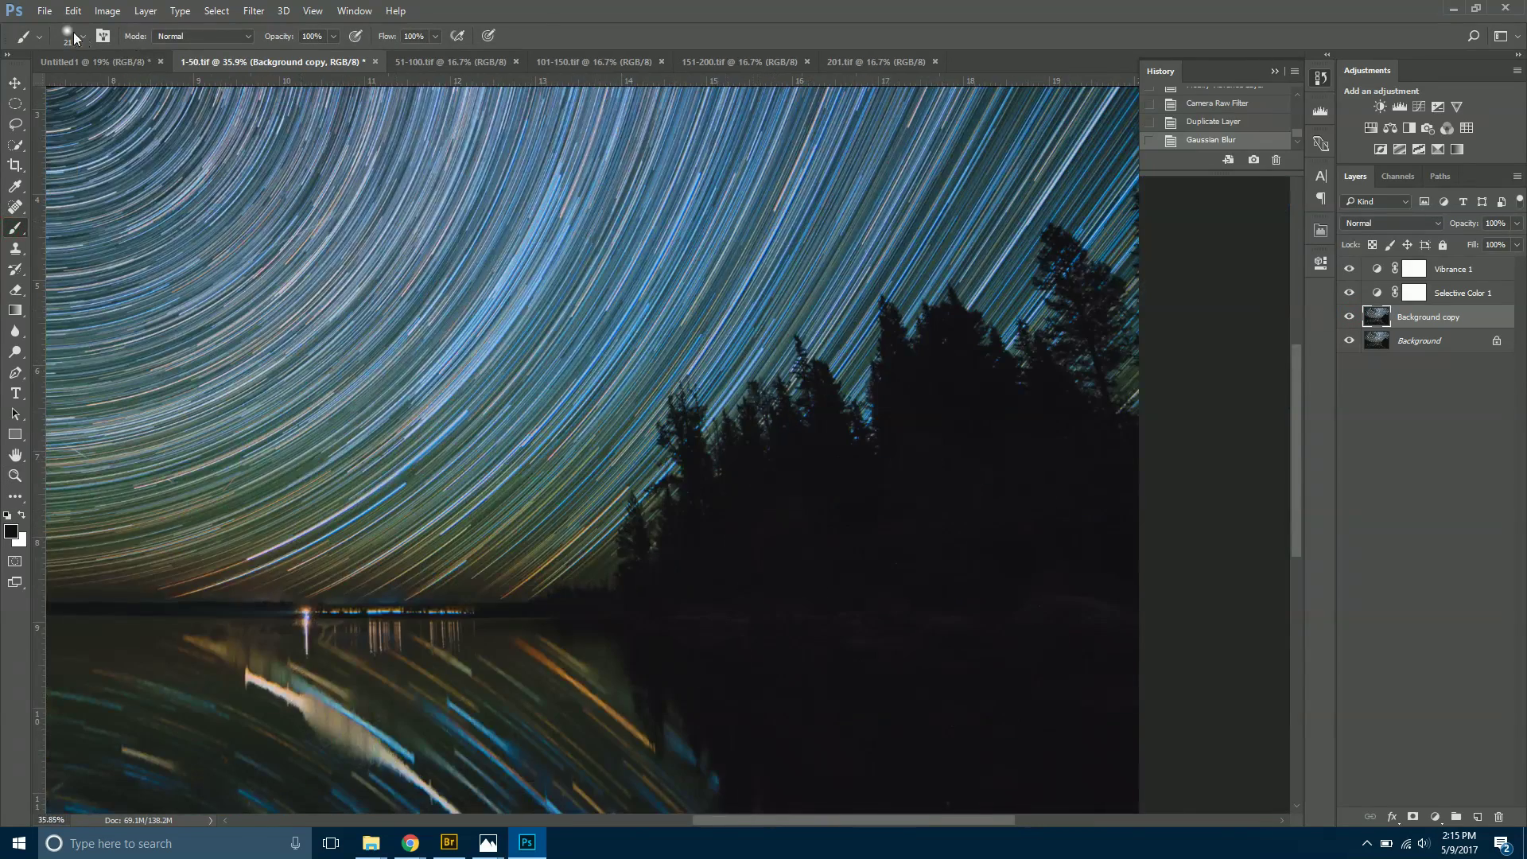
click(75, 38)
drag(168, 88, 178, 92)
key(Return)
scroll(827, 405, down, 2)
drag(816, 382, 819, 432)
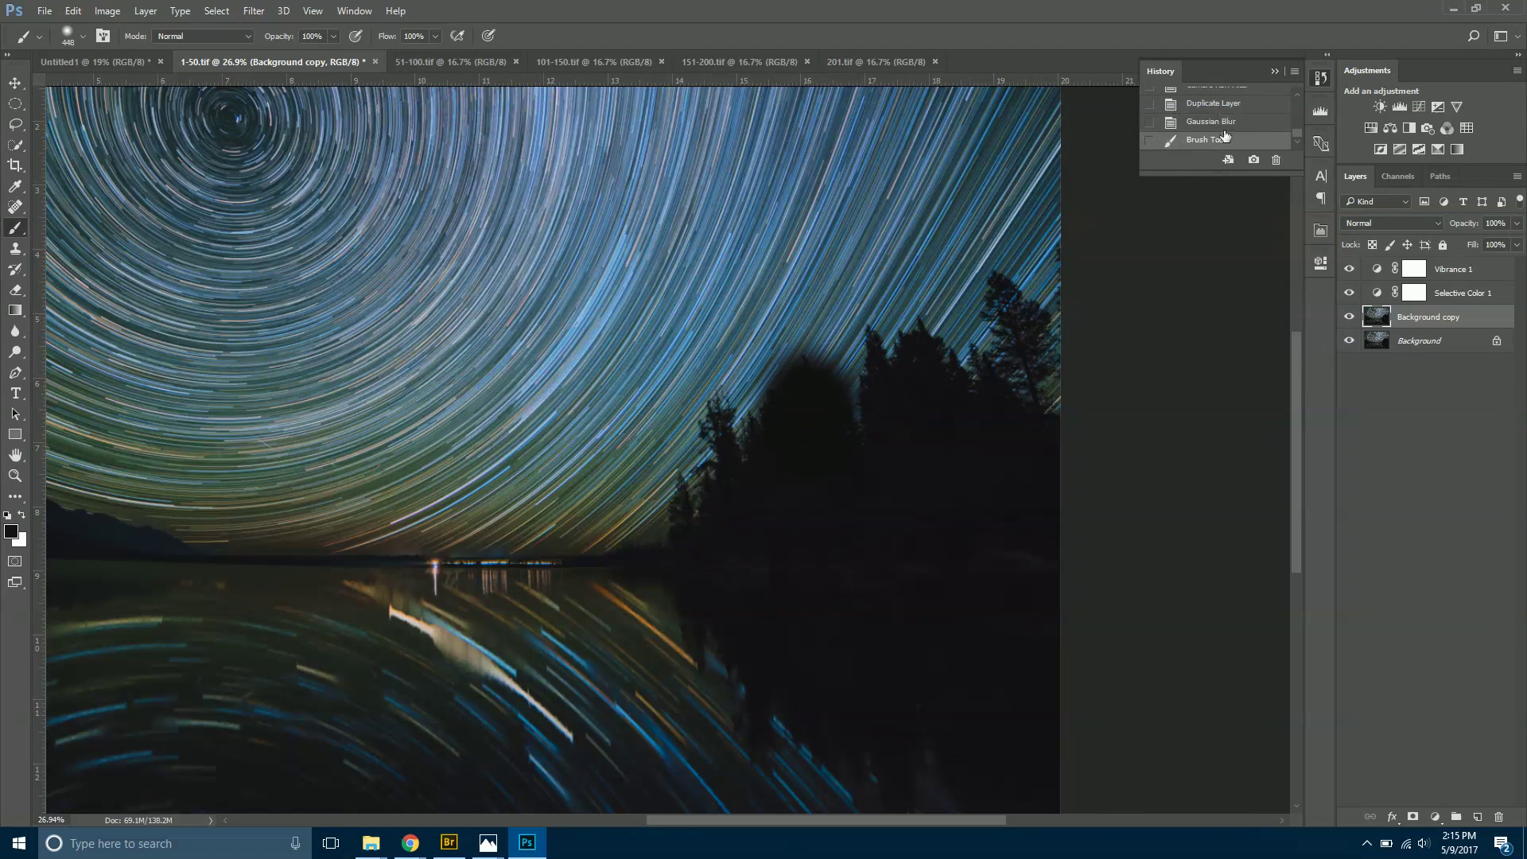
click(1220, 121)
Add a layer mask to Background copy and paint the blur off the treeline and horizon.
click(1412, 818)
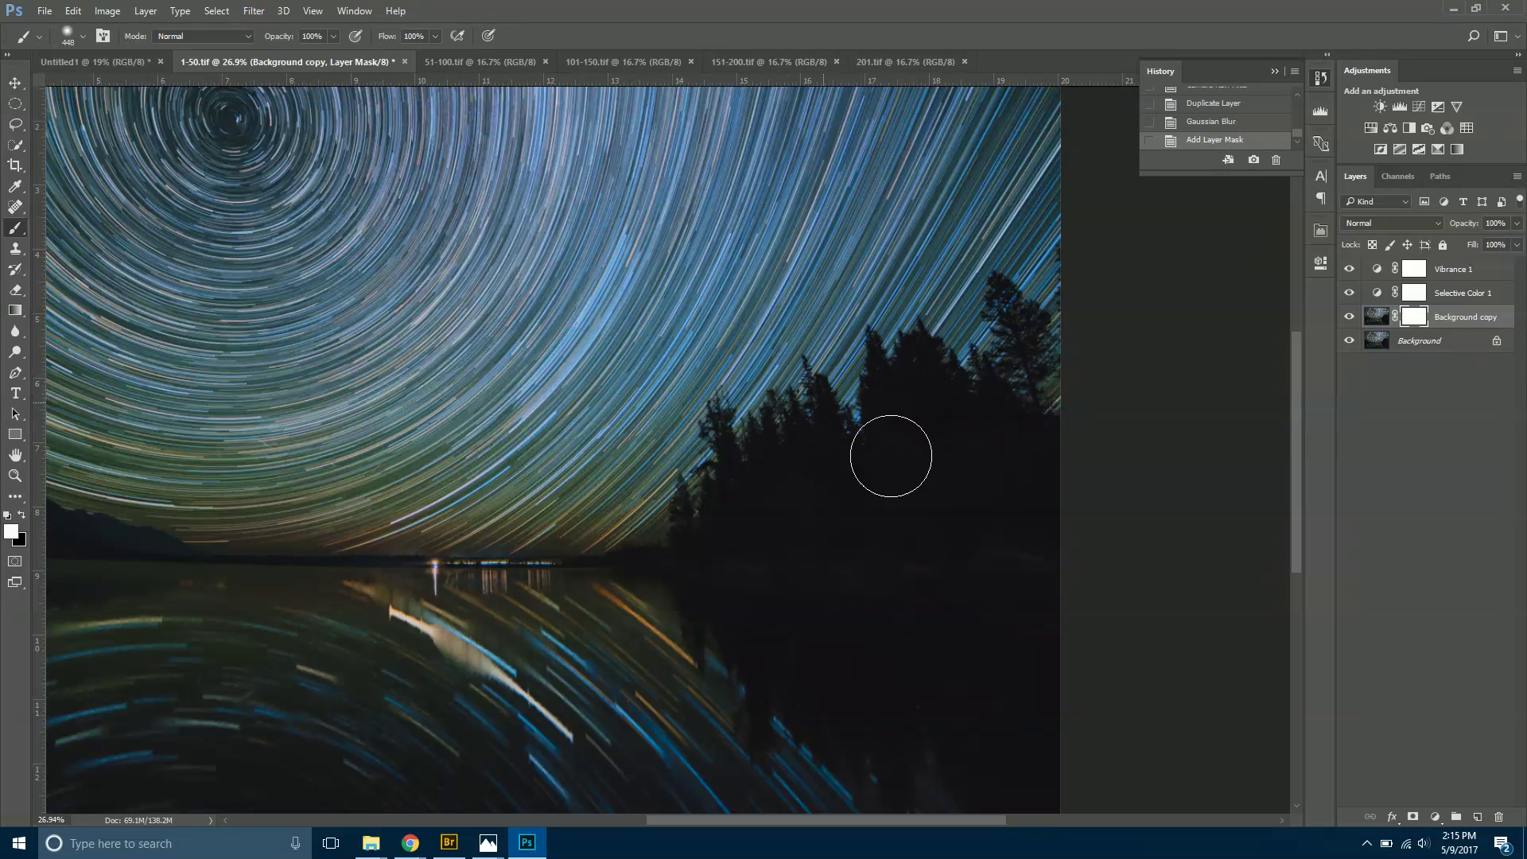
mouse_move(1020, 365)
mouse_down()
mouse_move(1059, 446)
mouse_move(787, 508)
mouse_move(688, 511)
mouse_move(857, 518)
mouse_up()
key(ctrl+minus)
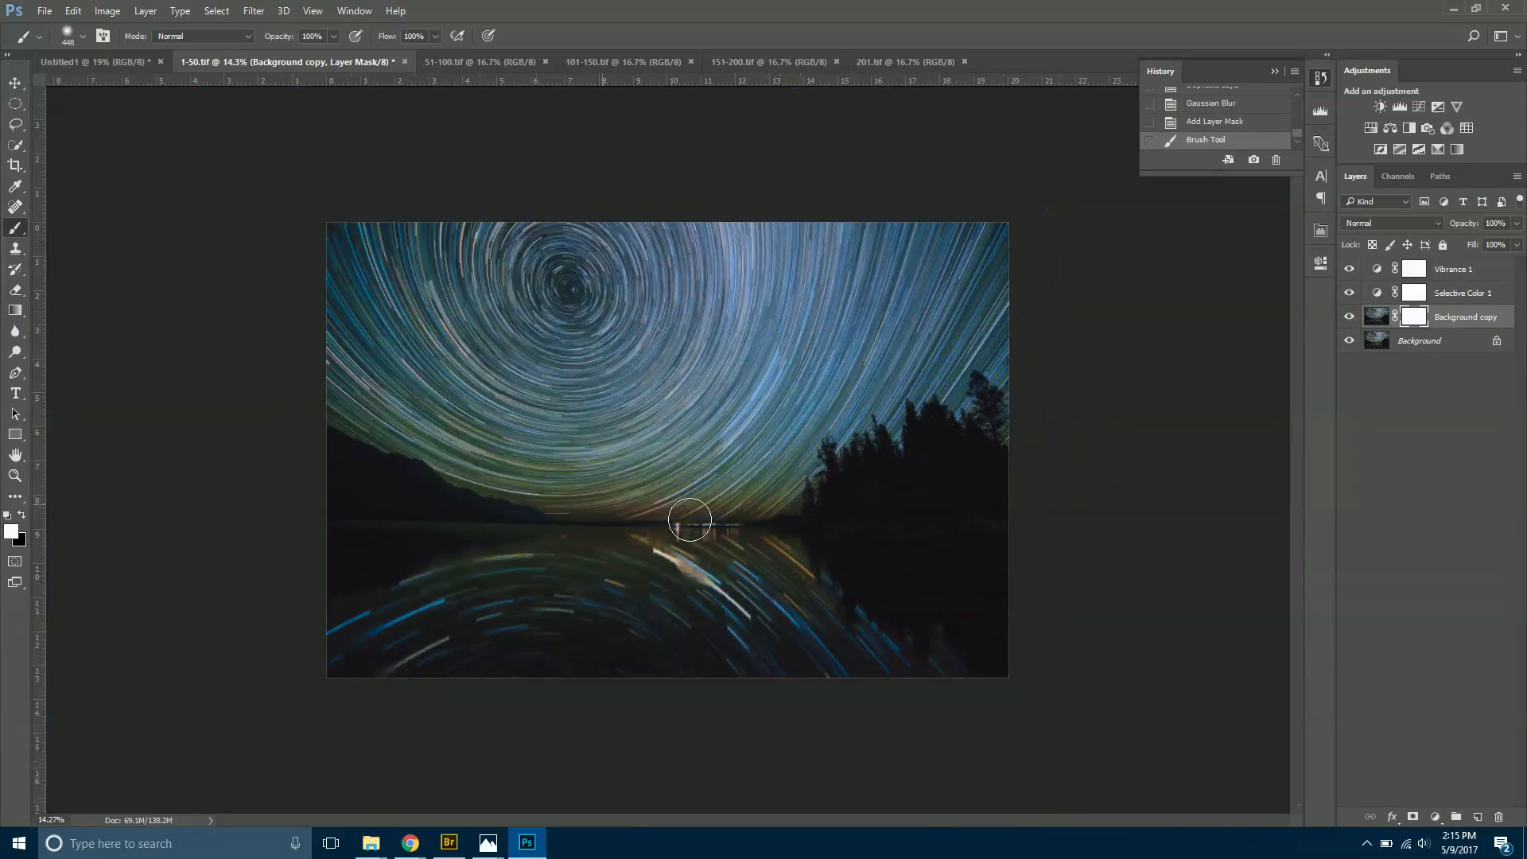
key(ctrl+0)
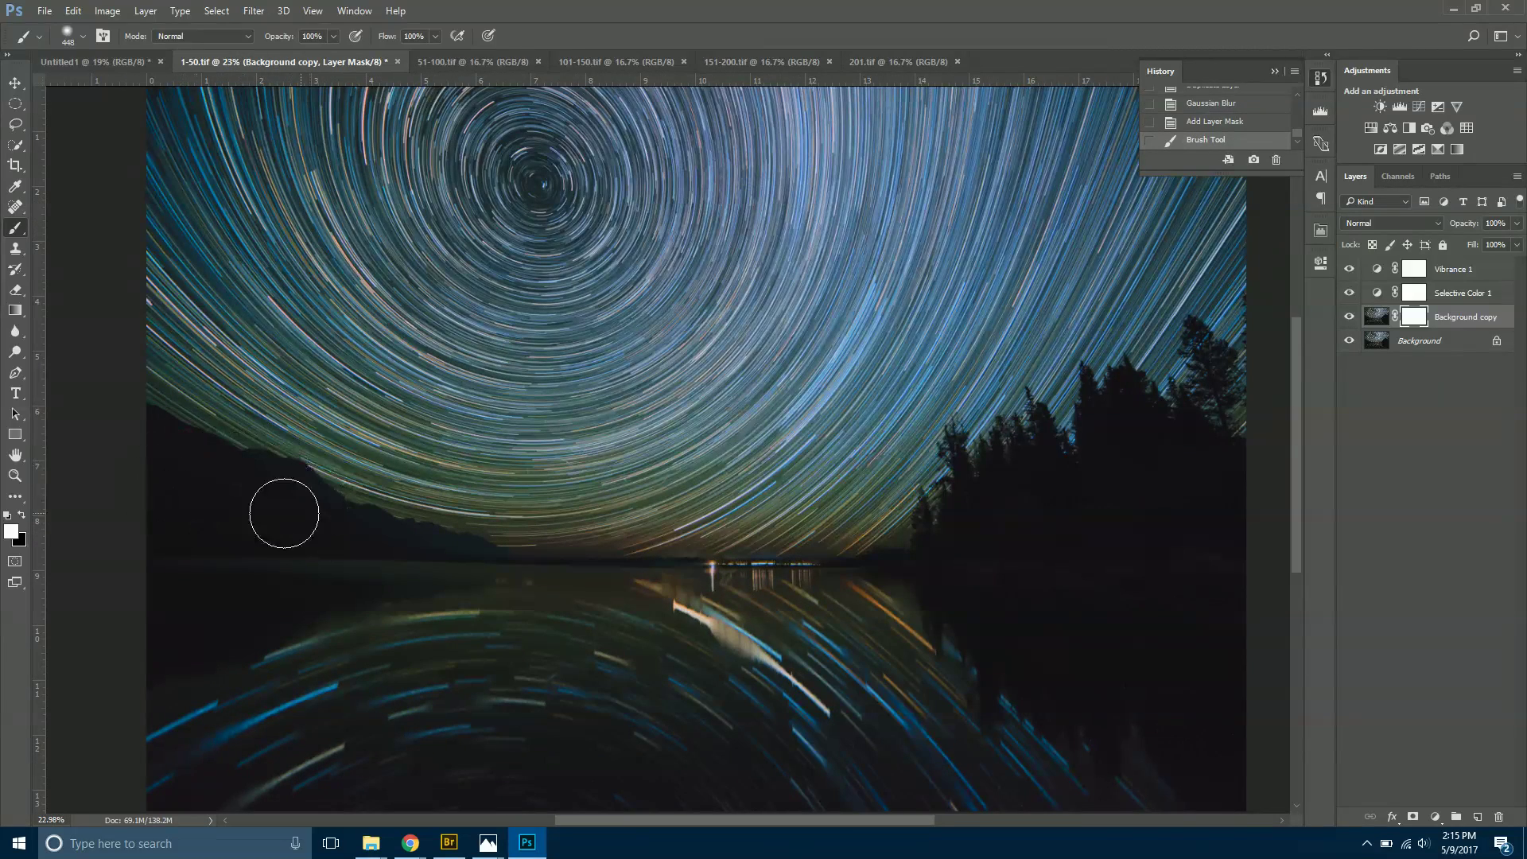
mouse_move(283, 511)
mouse_down()
mouse_move(494, 572)
mouse_move(865, 556)
mouse_up()
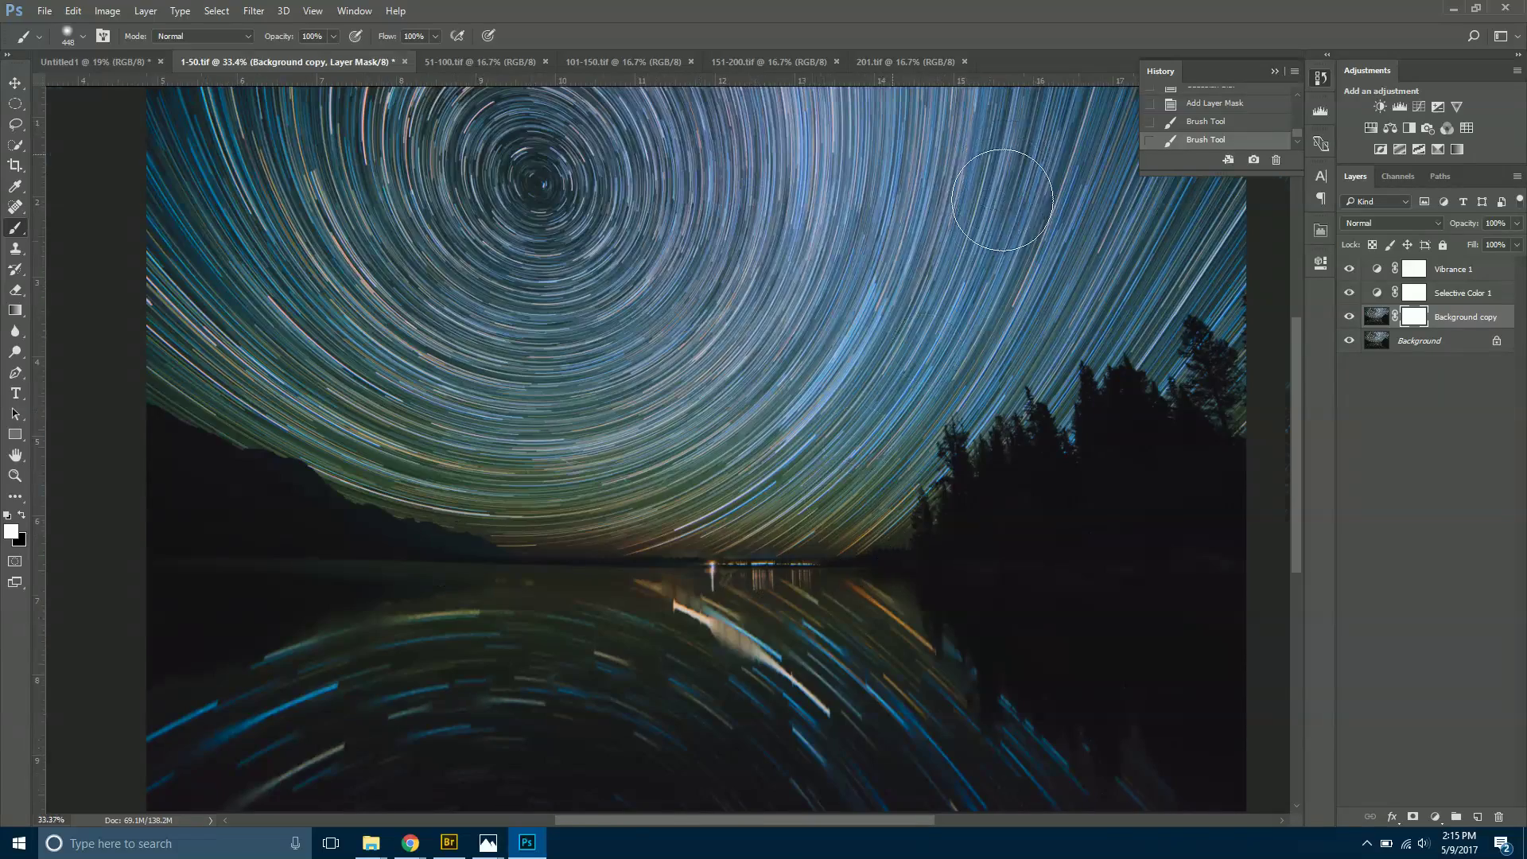
scroll(1002, 167, up, 3)
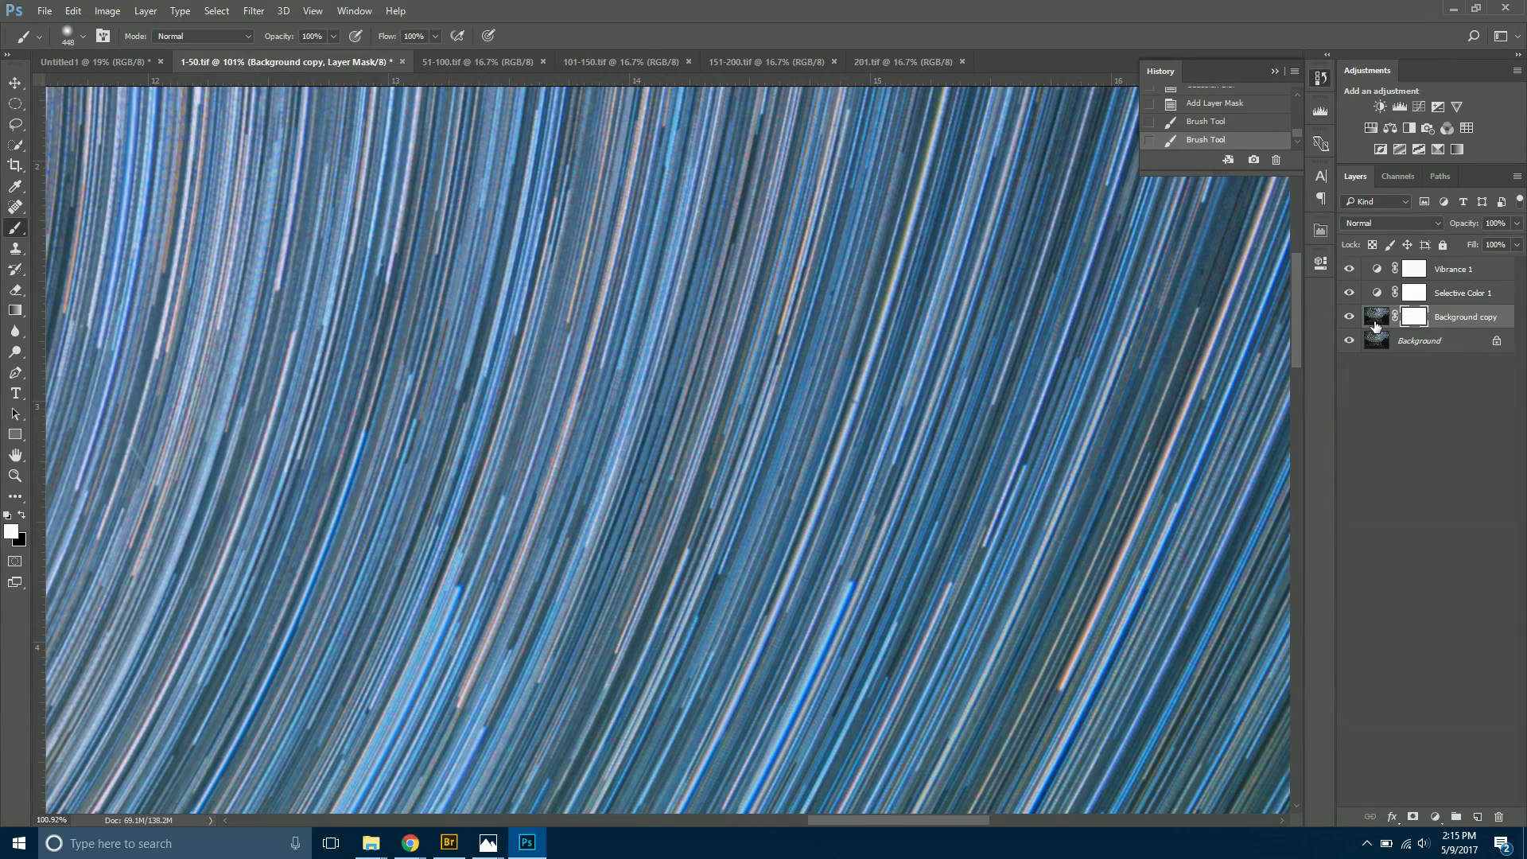
Lower Background copy opacity to 60% and add a Color Lookup adjustment layer.
click(1376, 318)
click(1516, 224)
drag(1454, 242, 1425, 243)
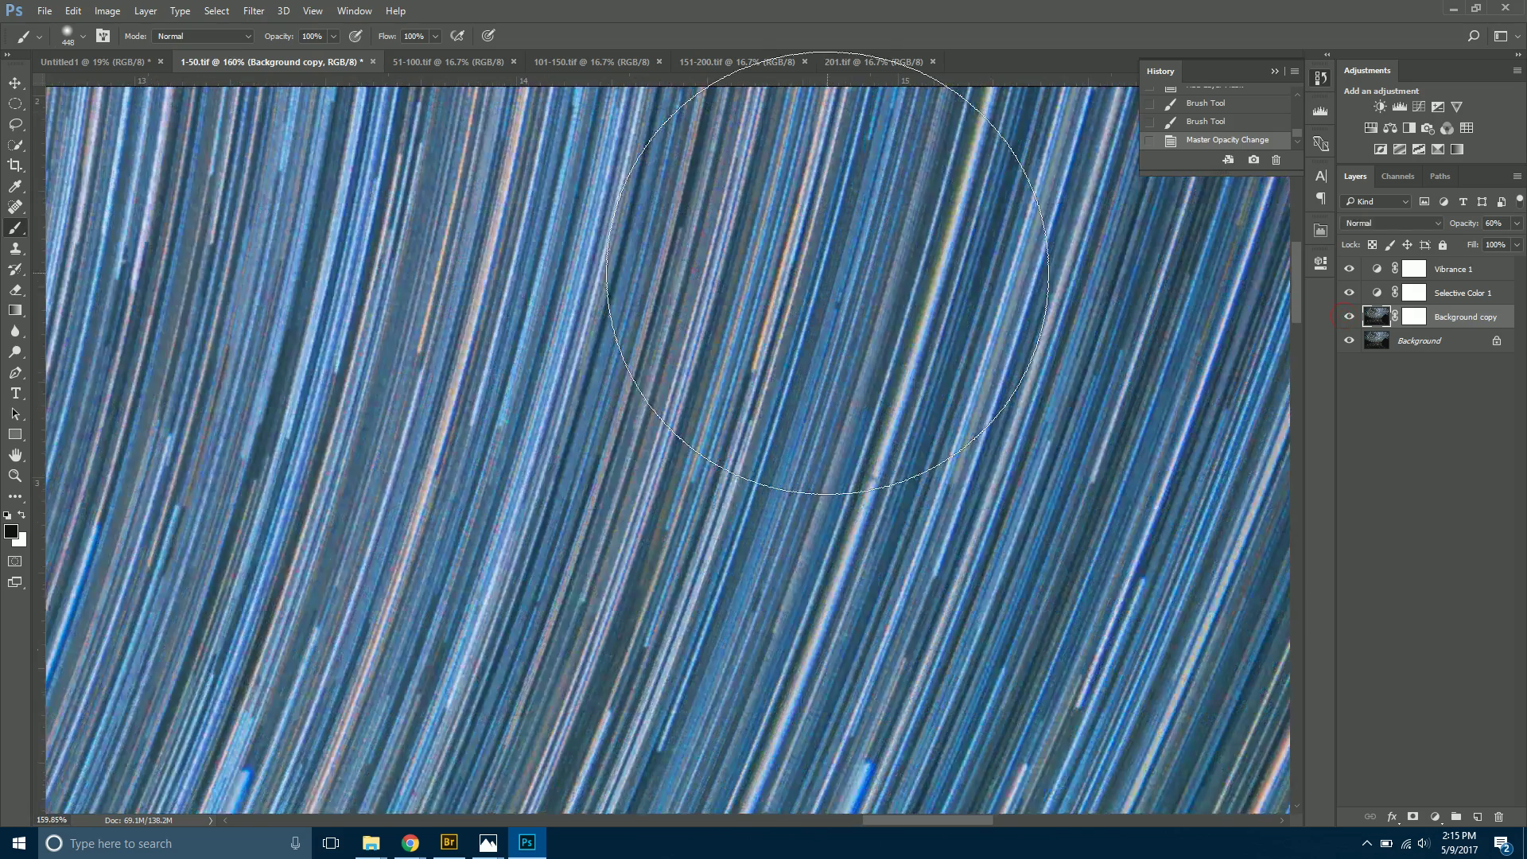
scroll(827, 286, up, 3)
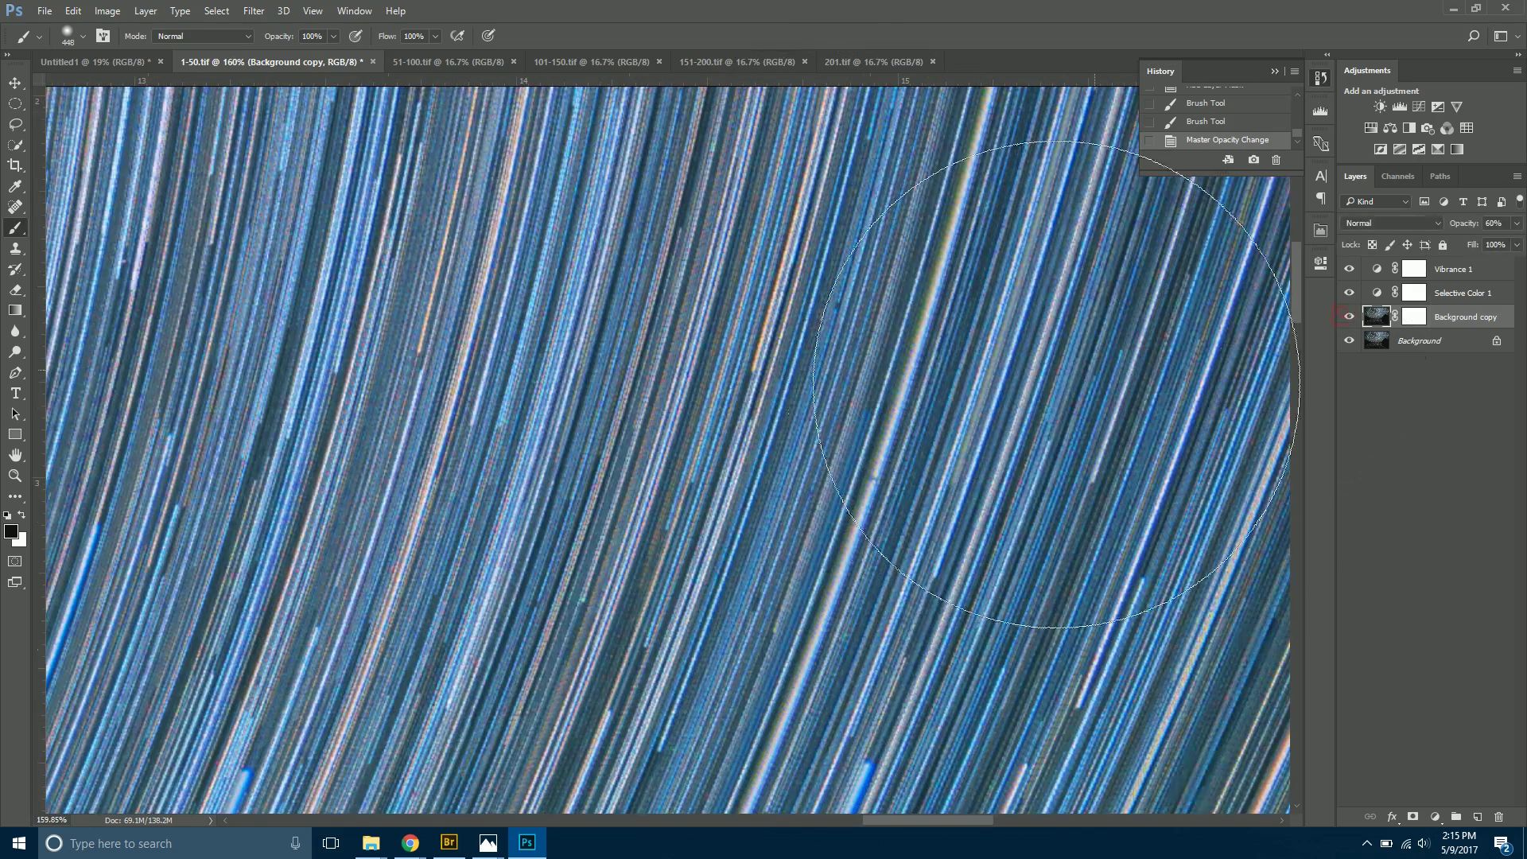
scroll(1024, 398, down, 6)
scroll(1024, 397, down, 2)
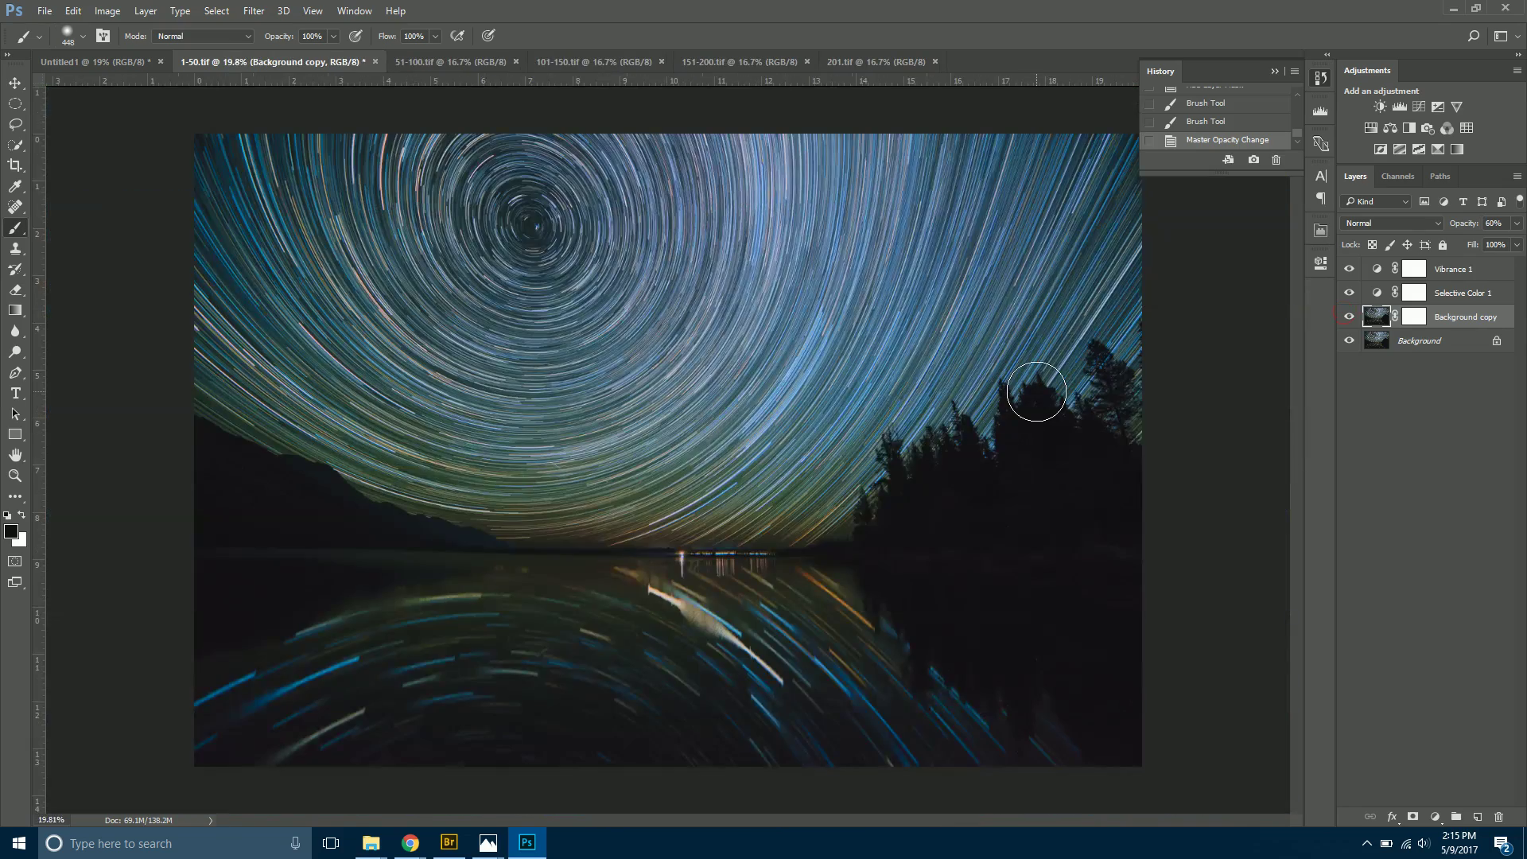
click(1467, 129)
click(1204, 307)
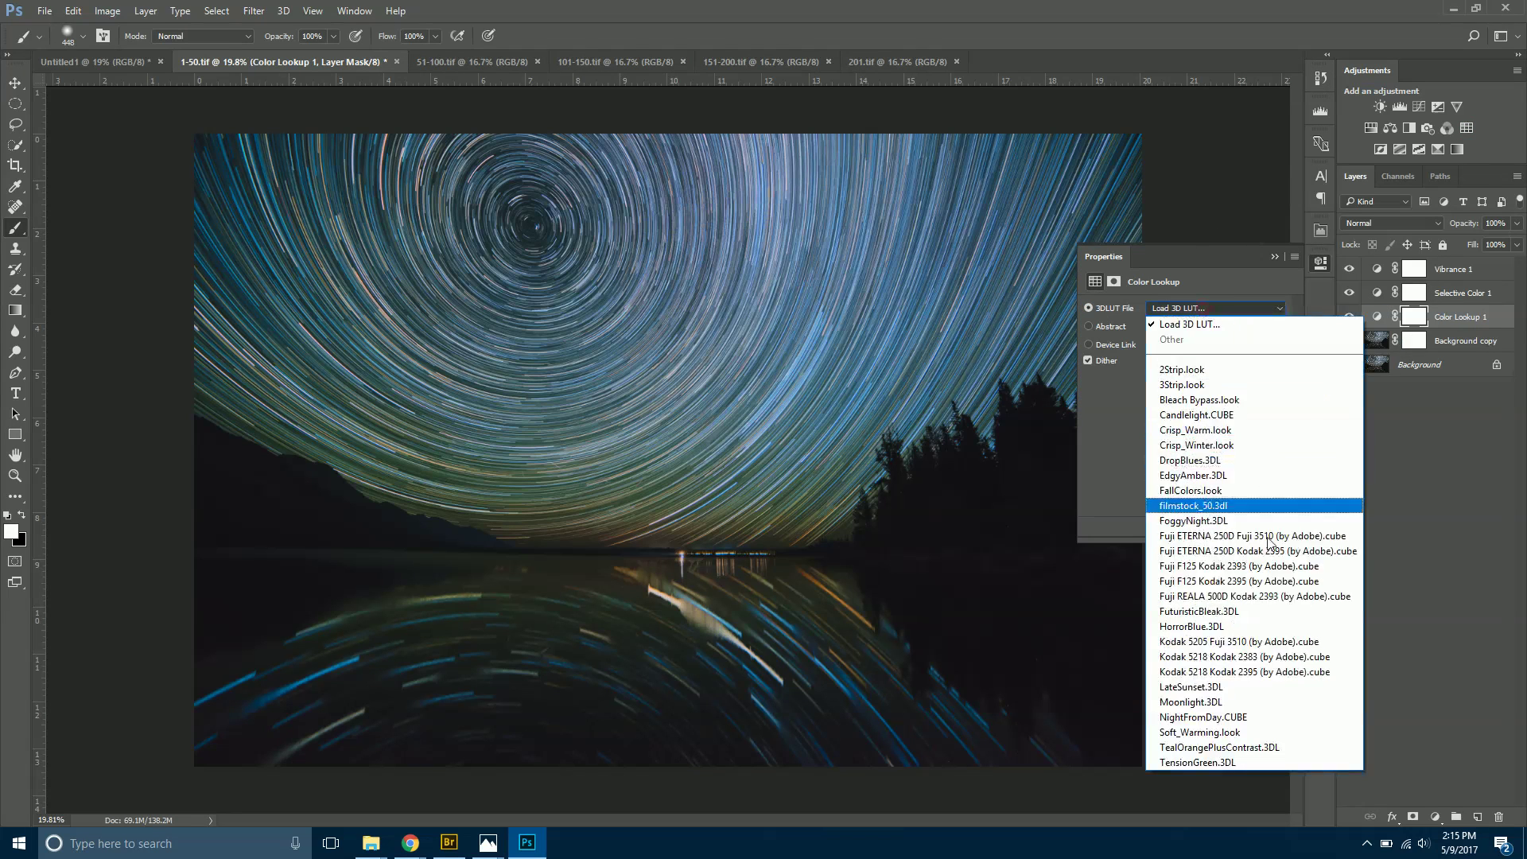
click(1269, 537)
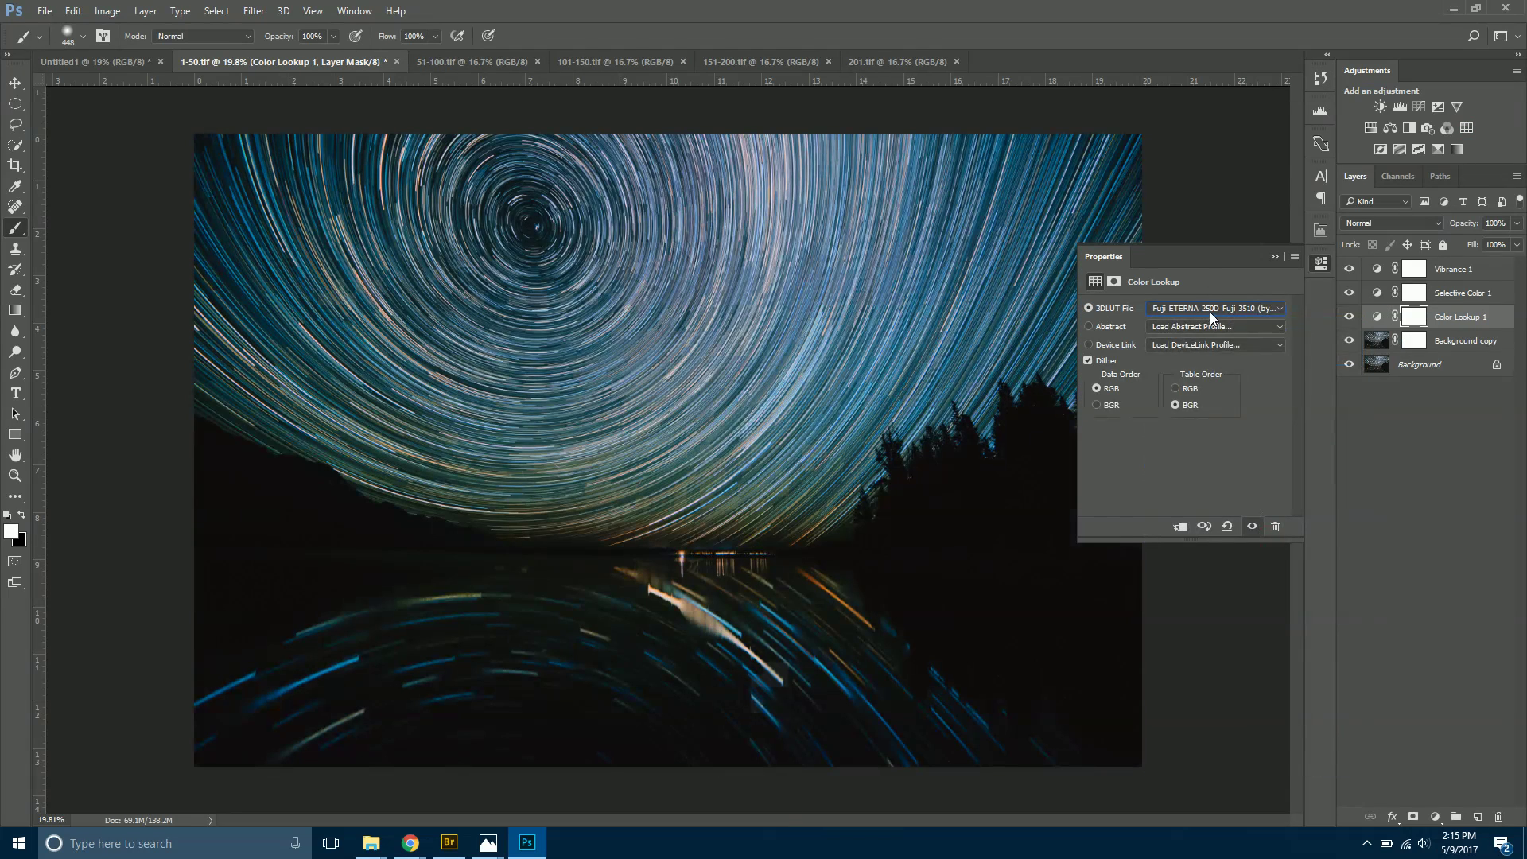
key(Down)
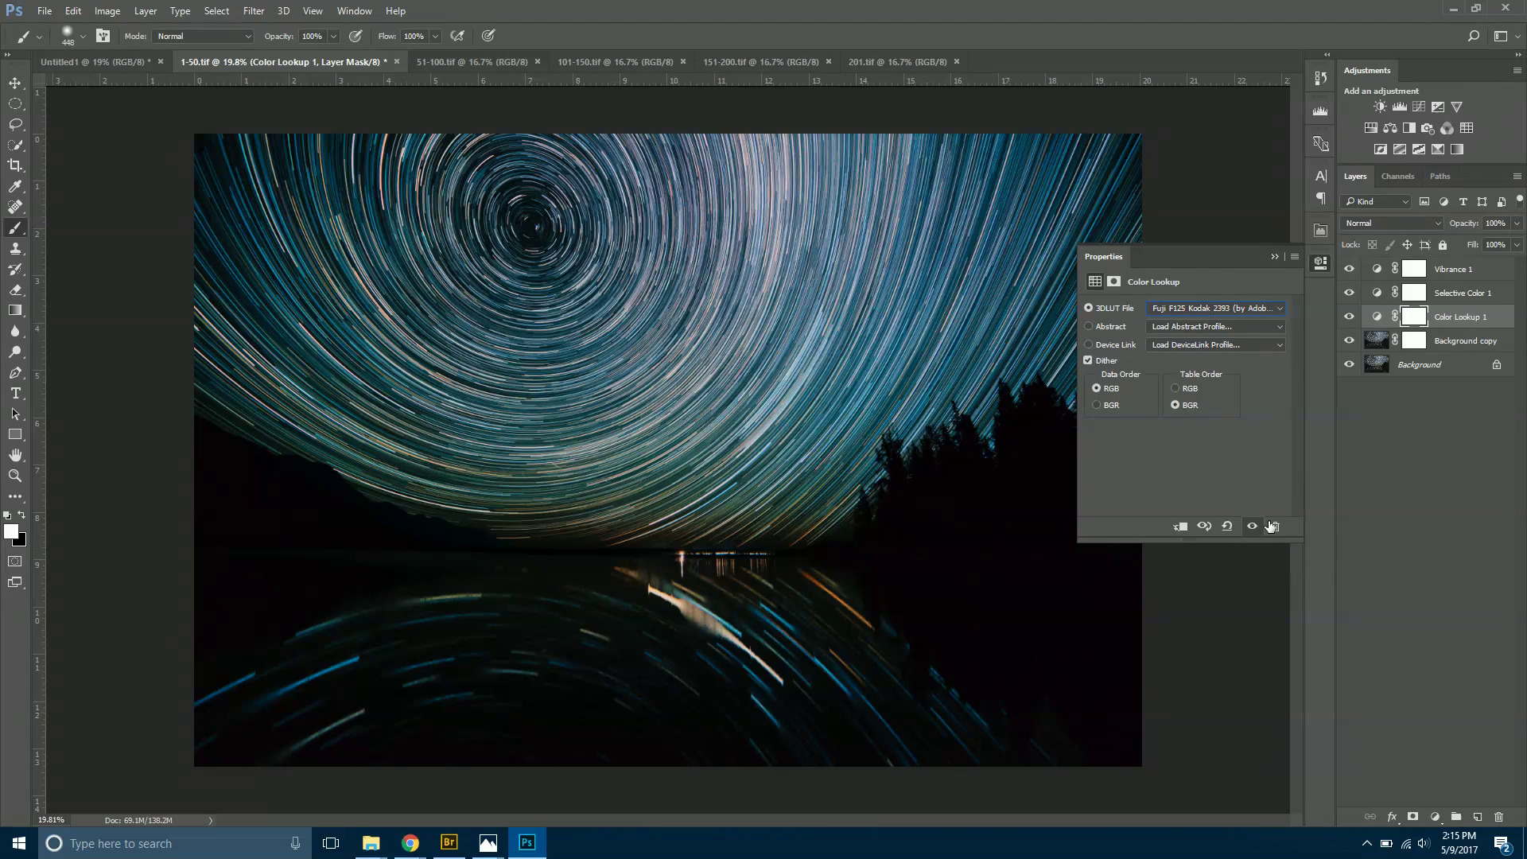
click(1274, 526)
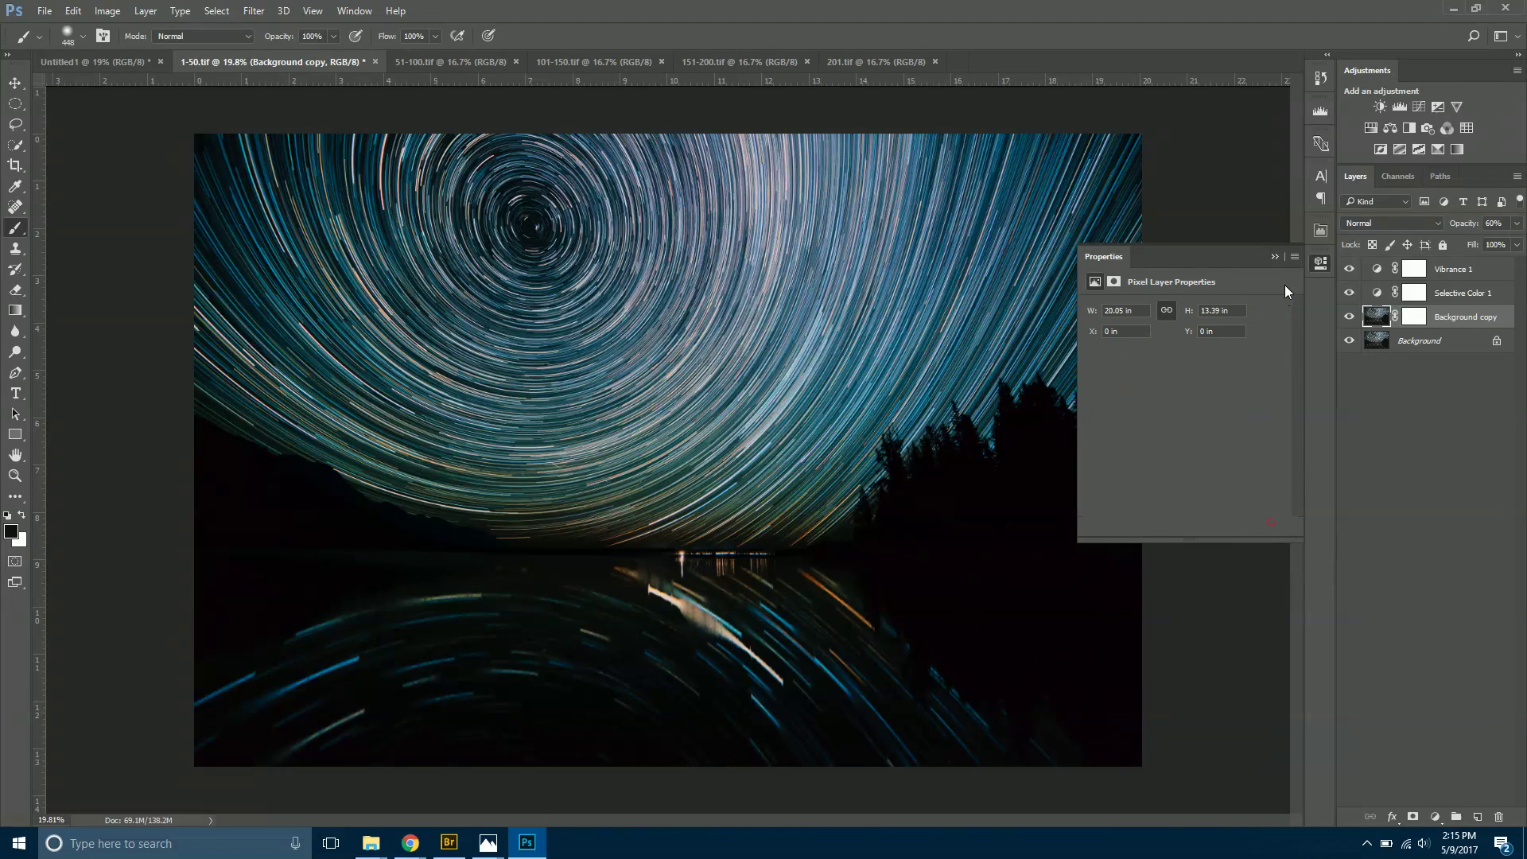
click(1274, 256)
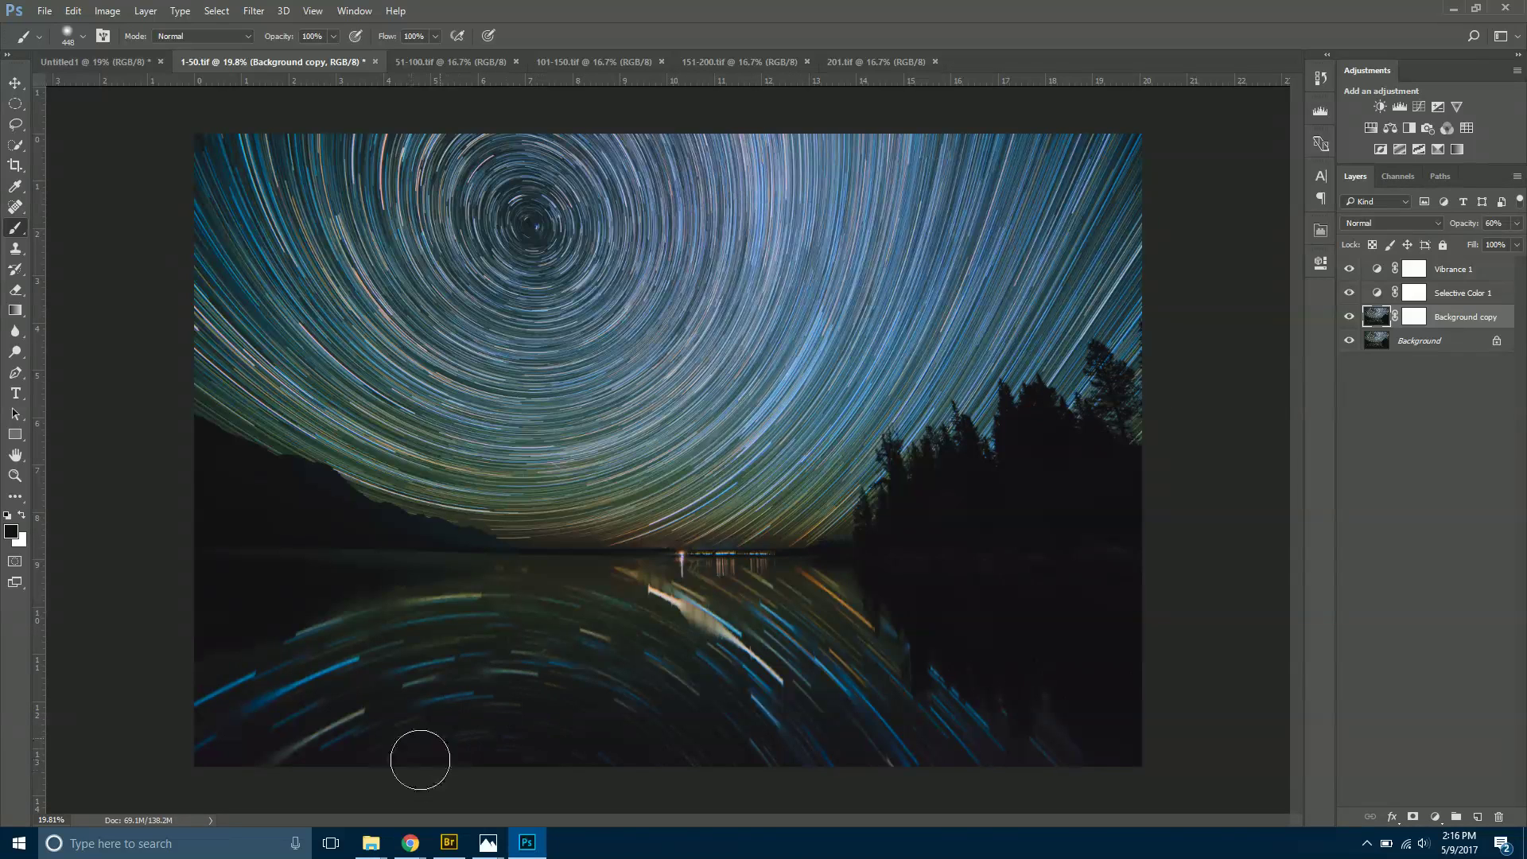
In Explorer, go up to 2016-08-01, open the jpeg folder and select the startrails video.
mouse_move(371, 843)
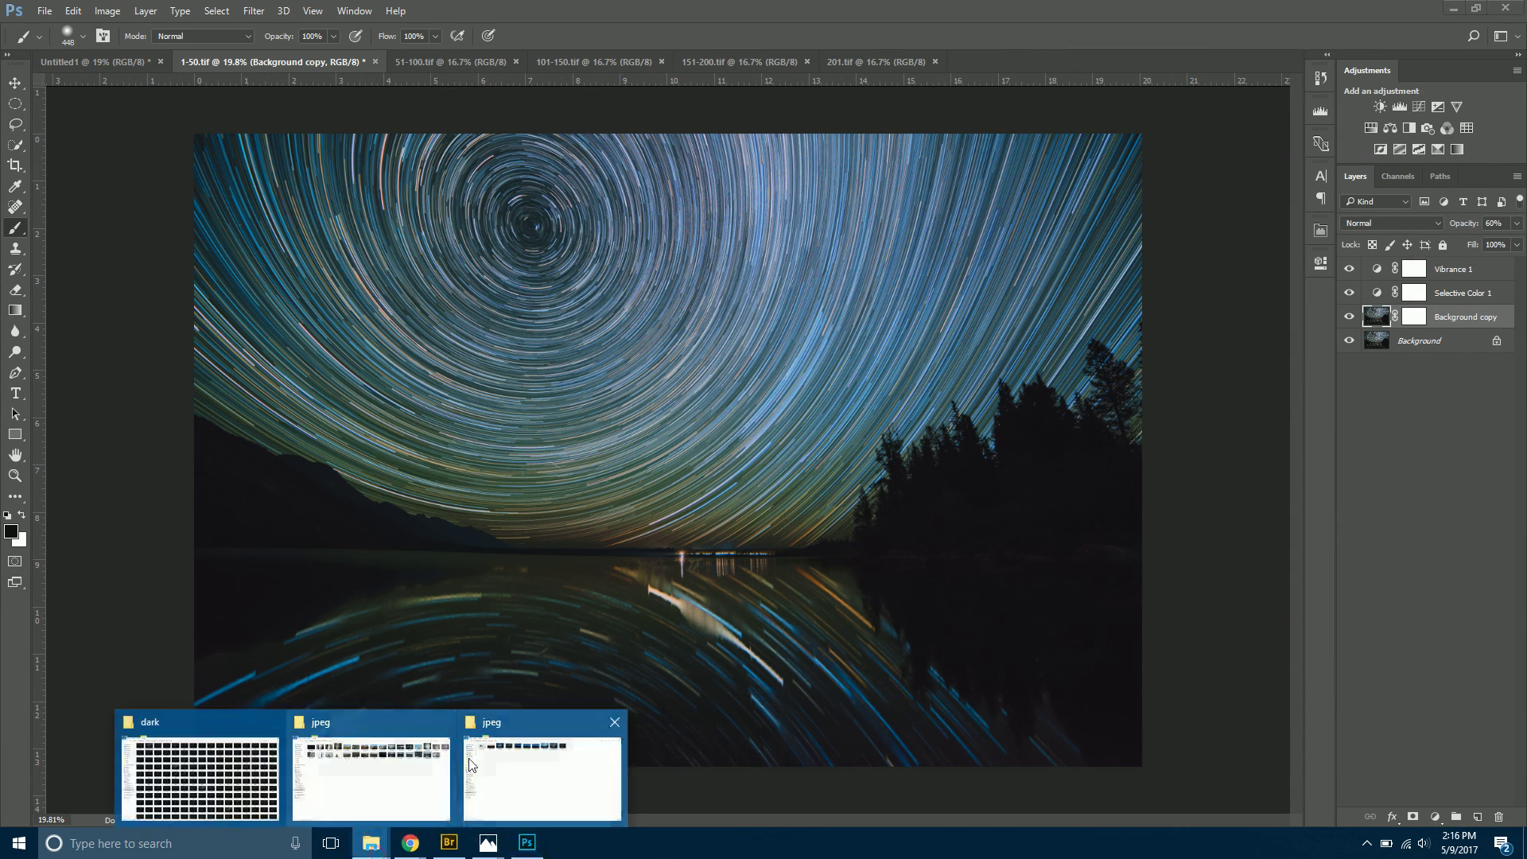
click(233, 756)
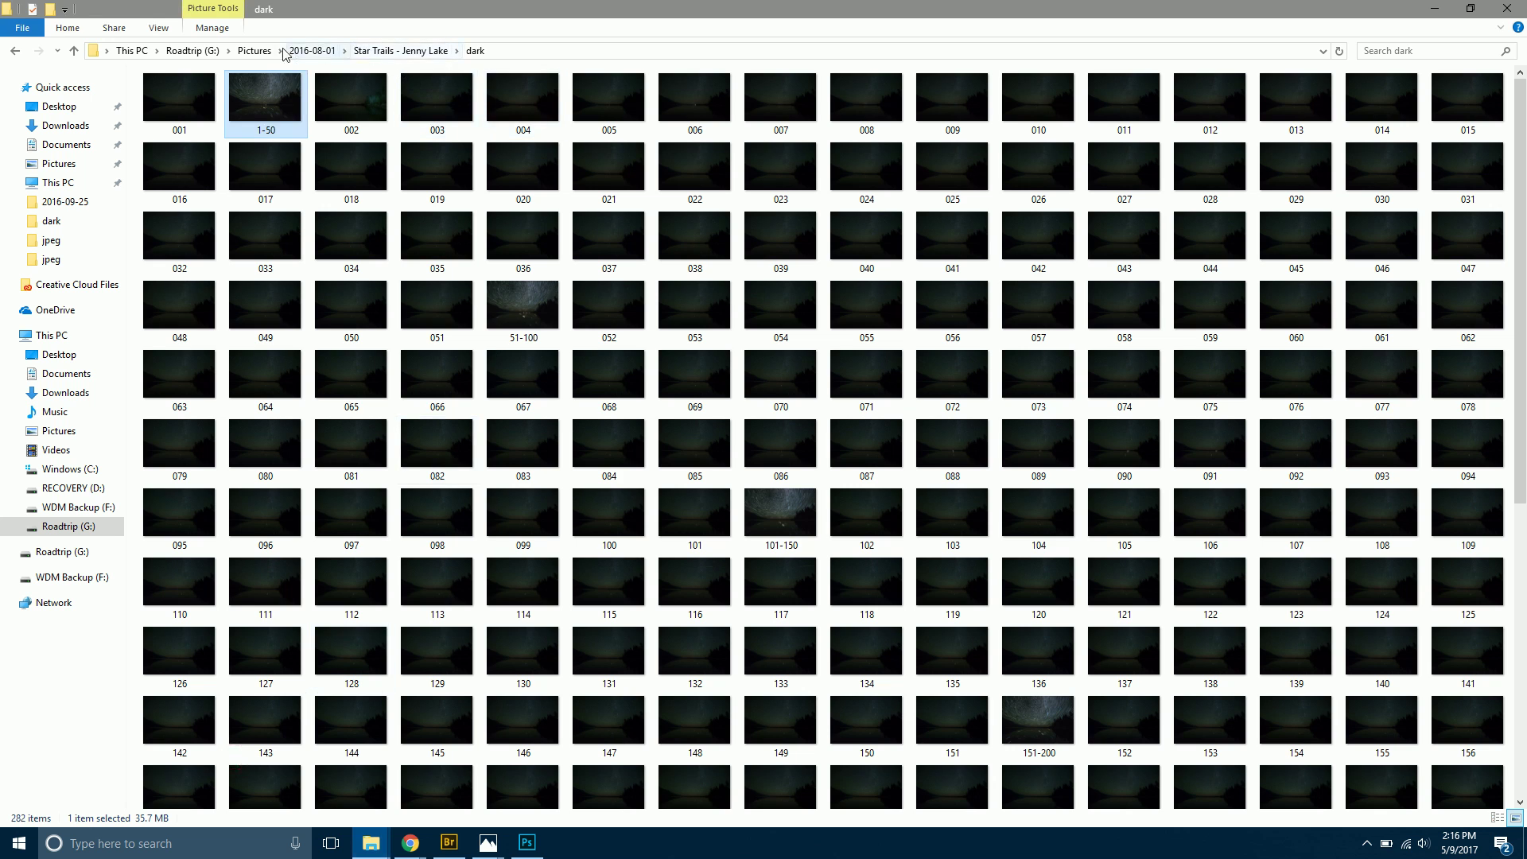
click(280, 50)
click(309, 50)
double_click(198, 120)
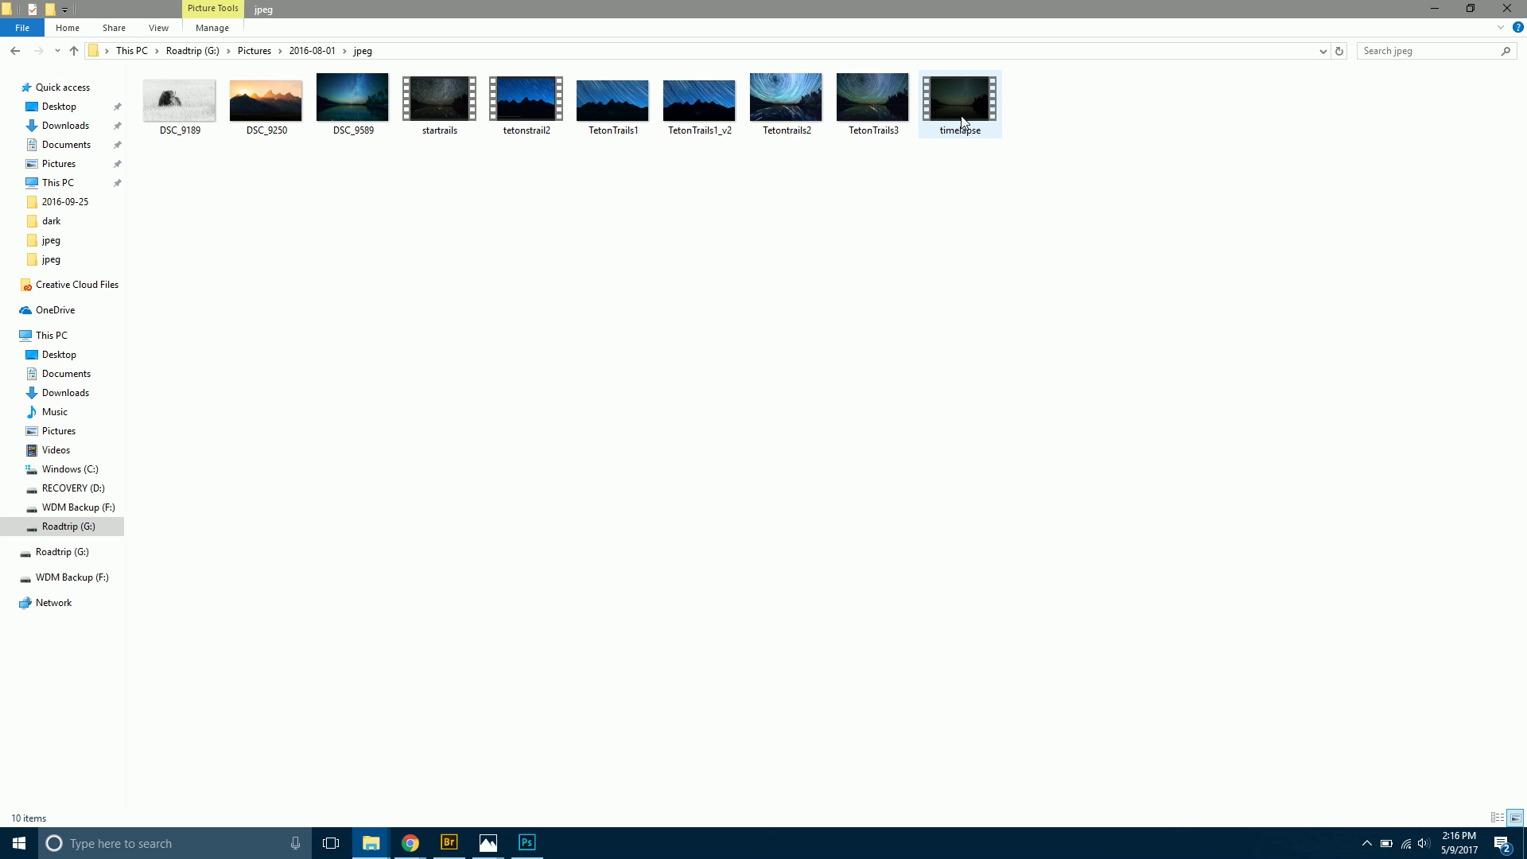
click(423, 114)
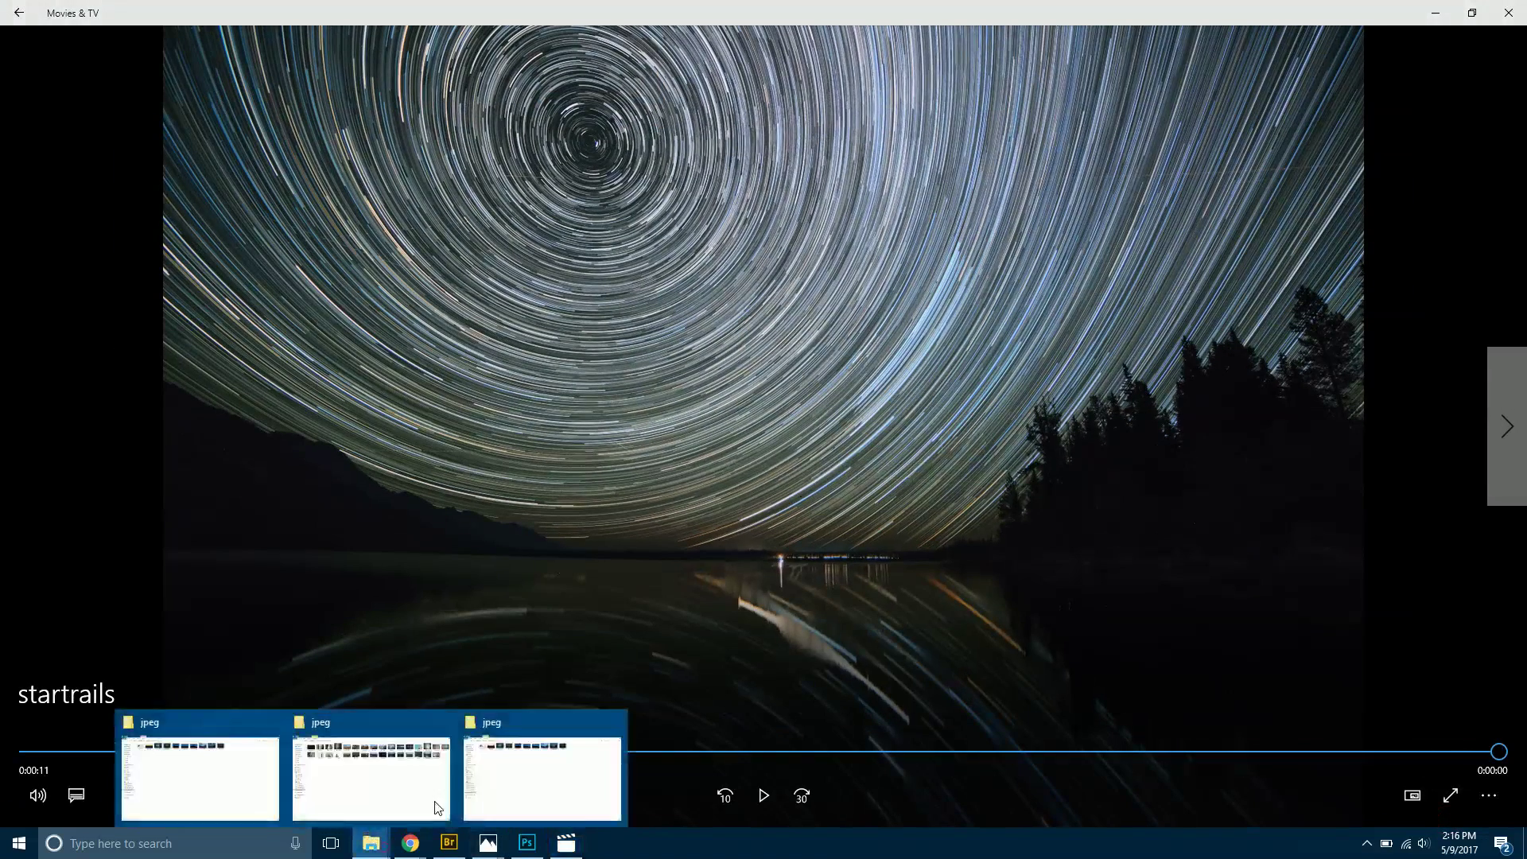
Play the timelapse video from the jpeg folder in Movies & TV, then return to Photoshop.
click(503, 787)
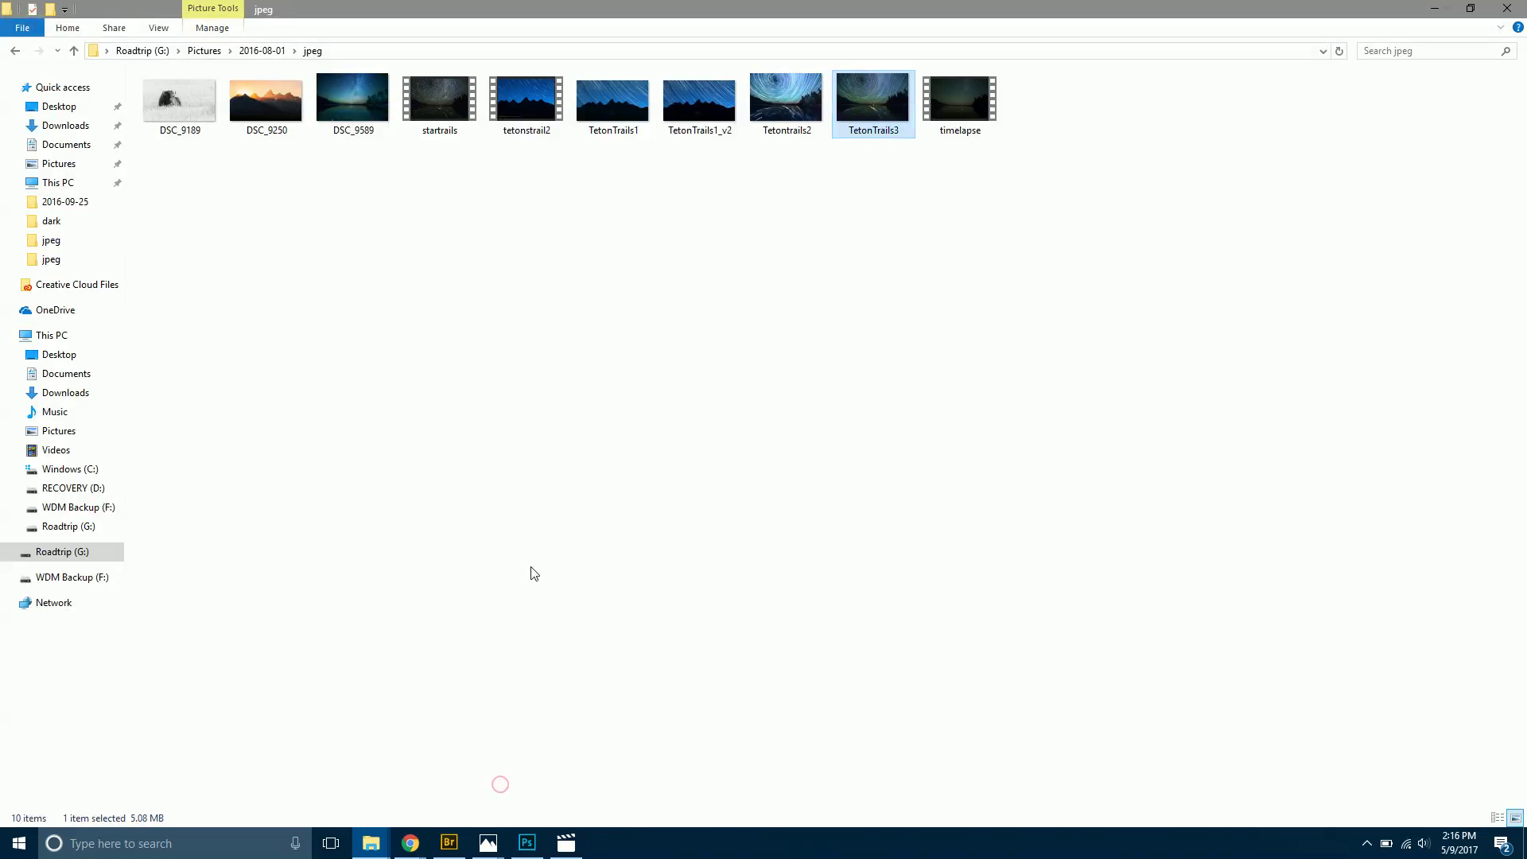
double_click(959, 100)
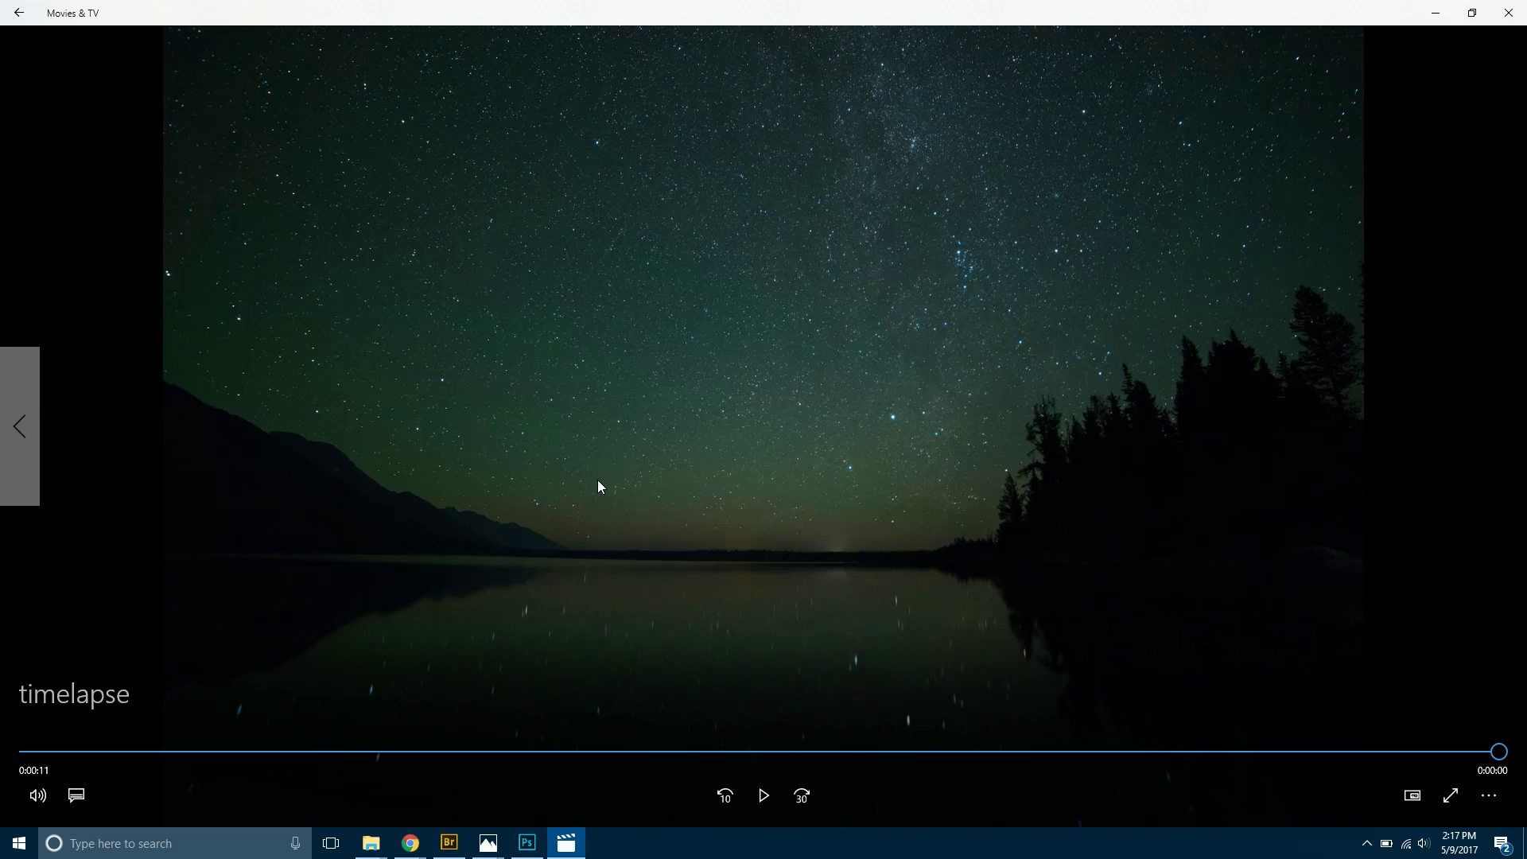
click(523, 839)
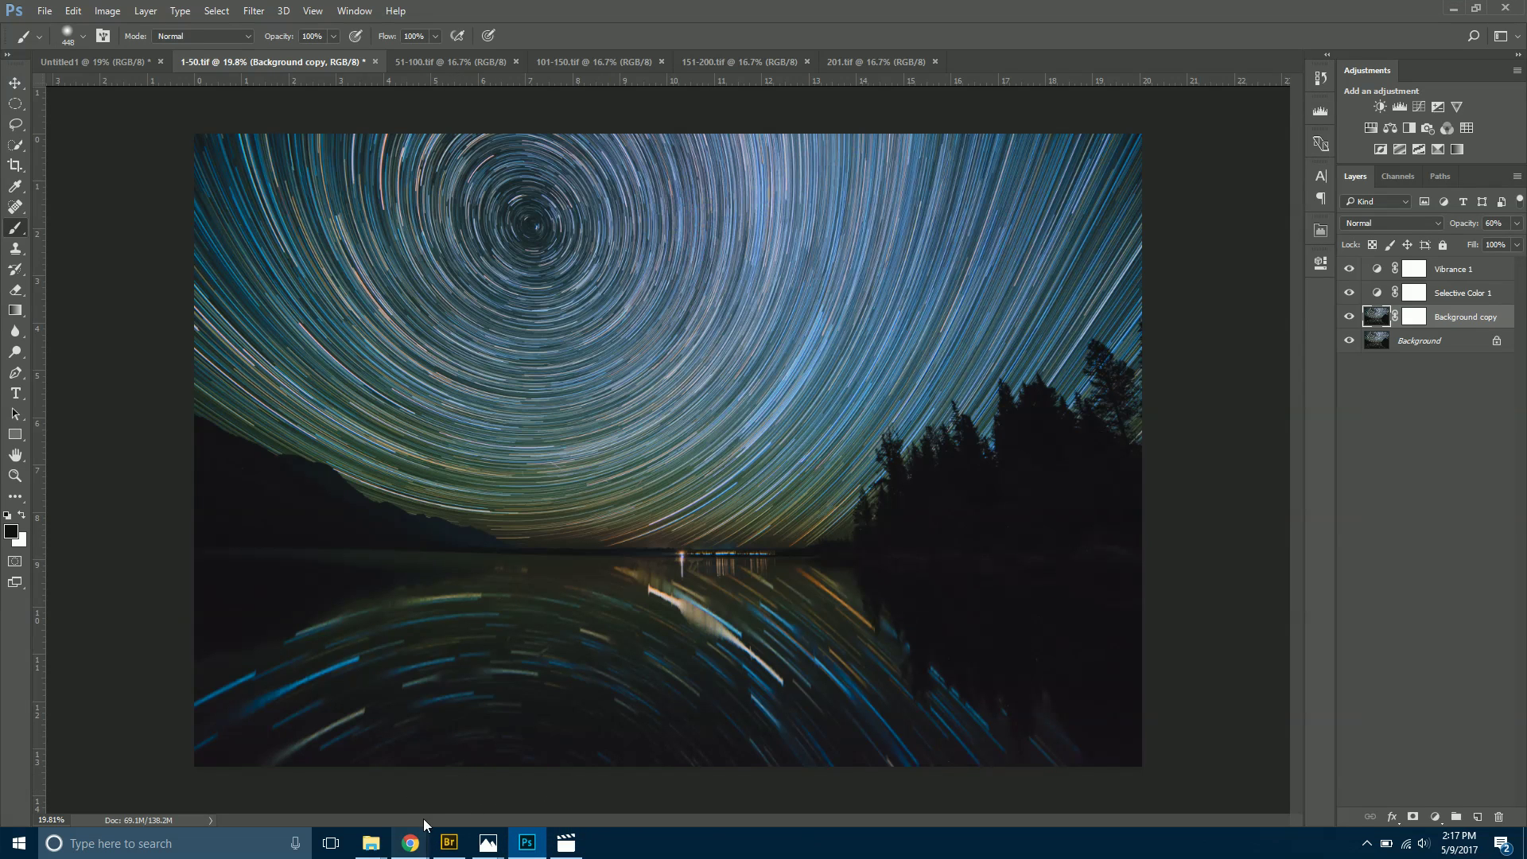
Scroll through the Star Trails Tutorial page in Chrome, then switch back to Photoshop.
mouse_move(413, 844)
click(480, 764)
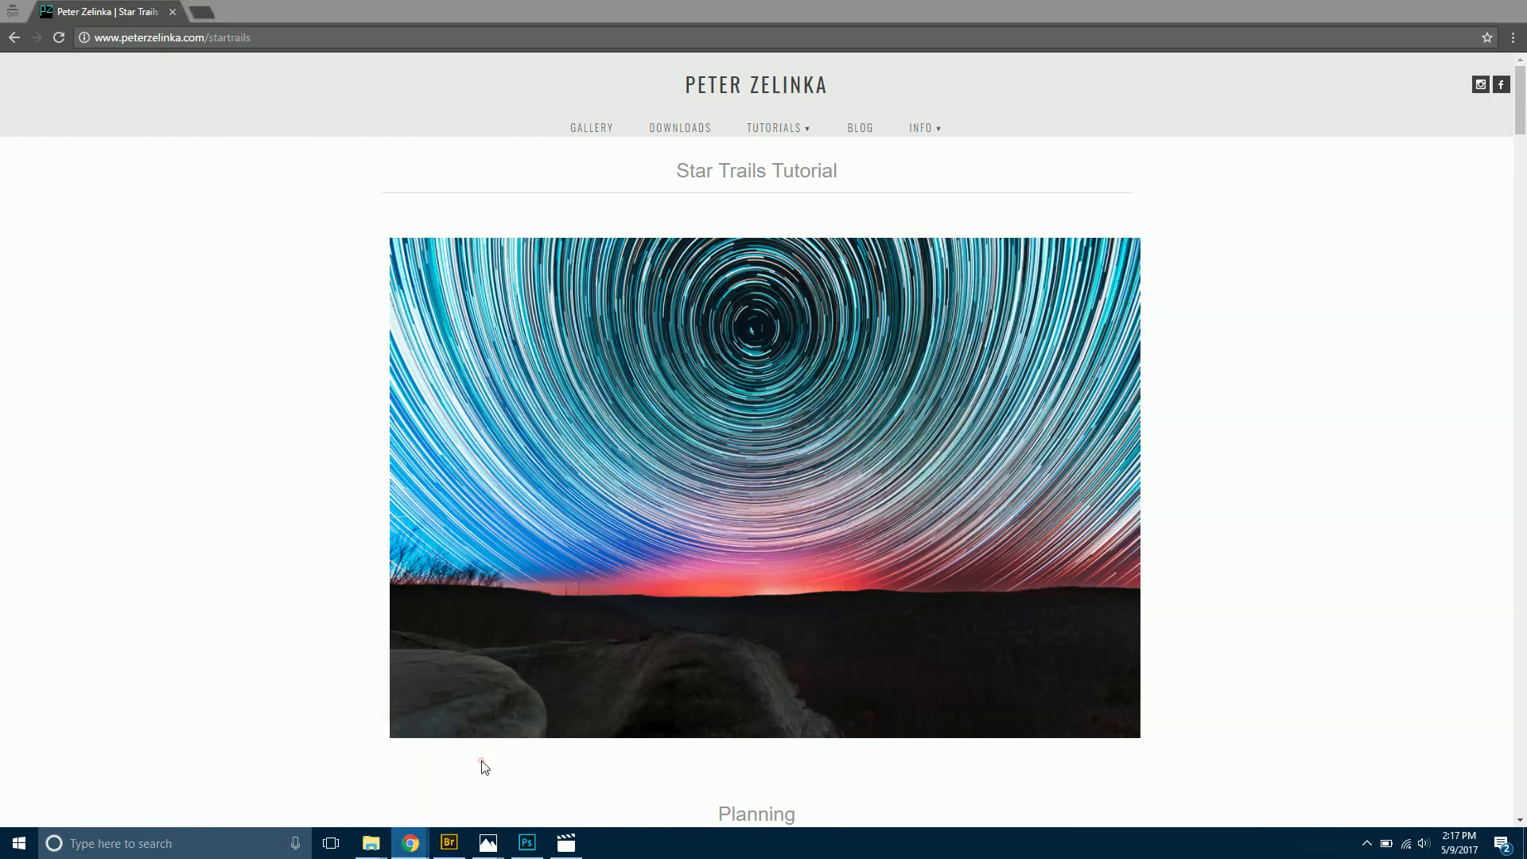
scroll(777, 189, down, 14)
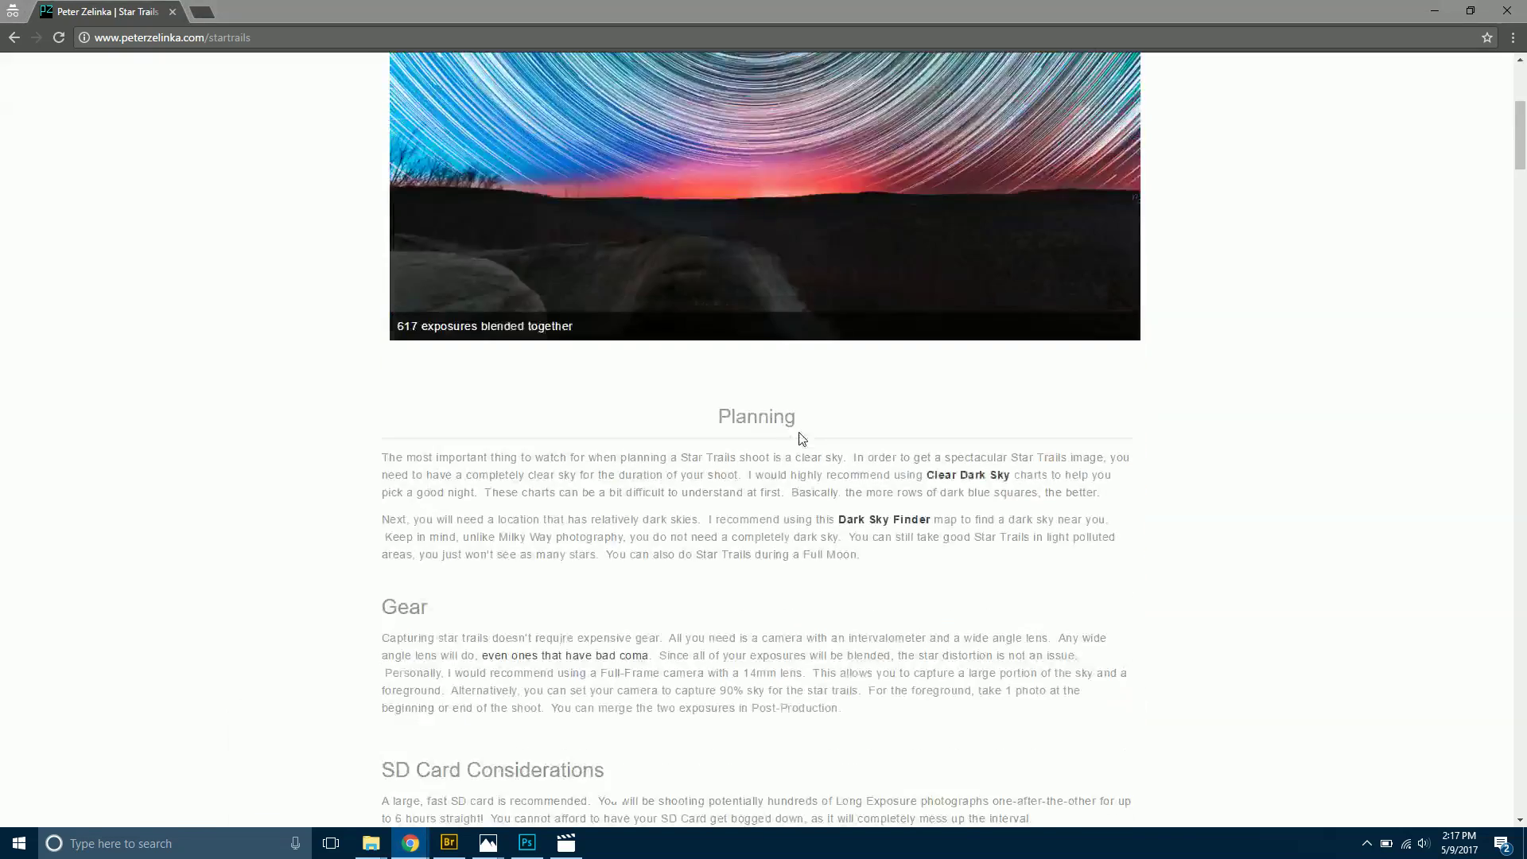
scroll(773, 445, up, 7)
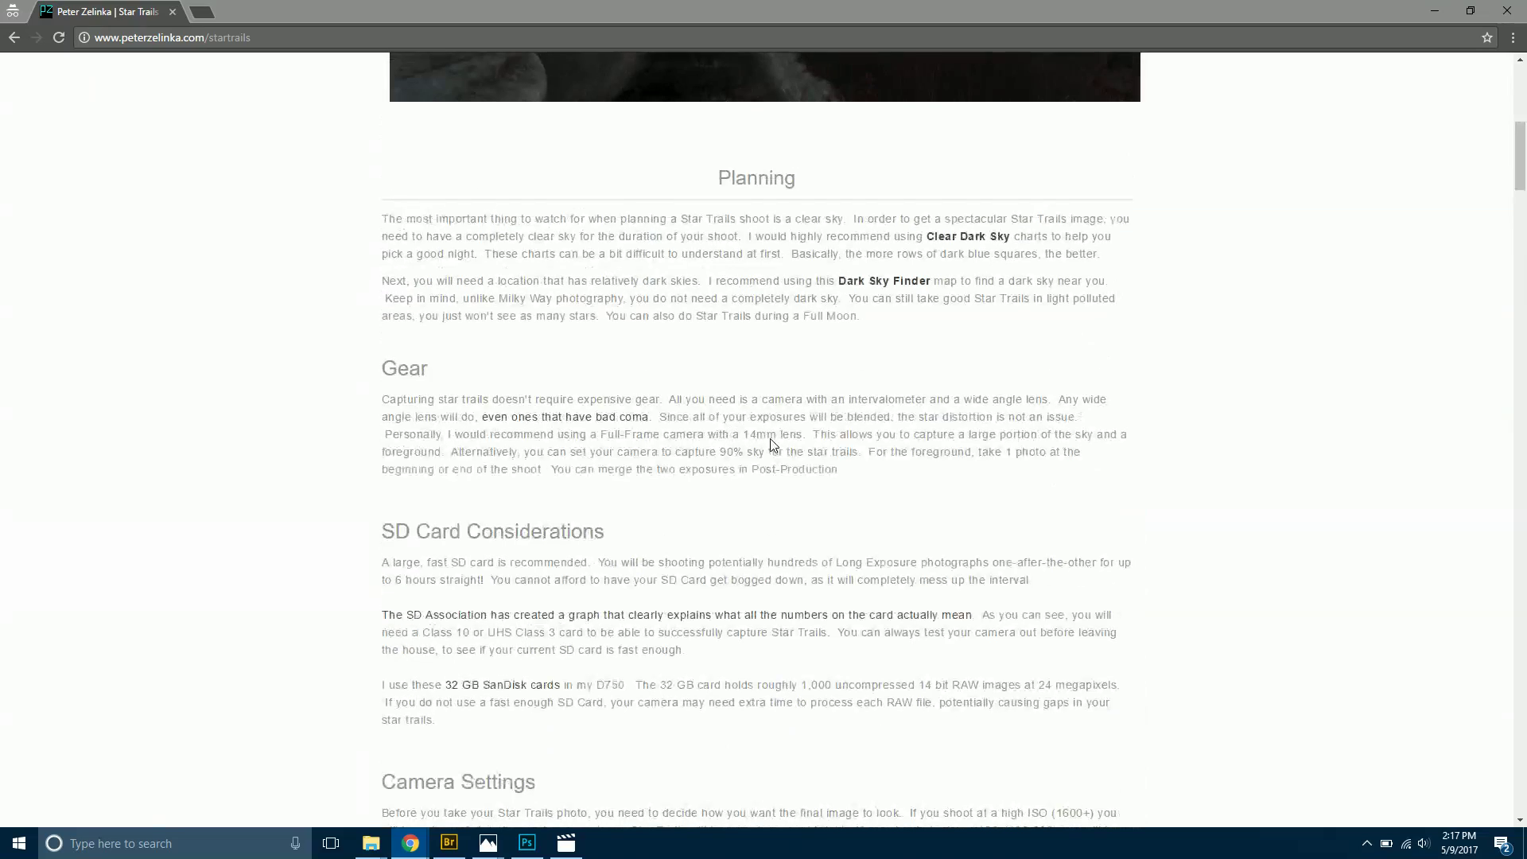
click(527, 845)
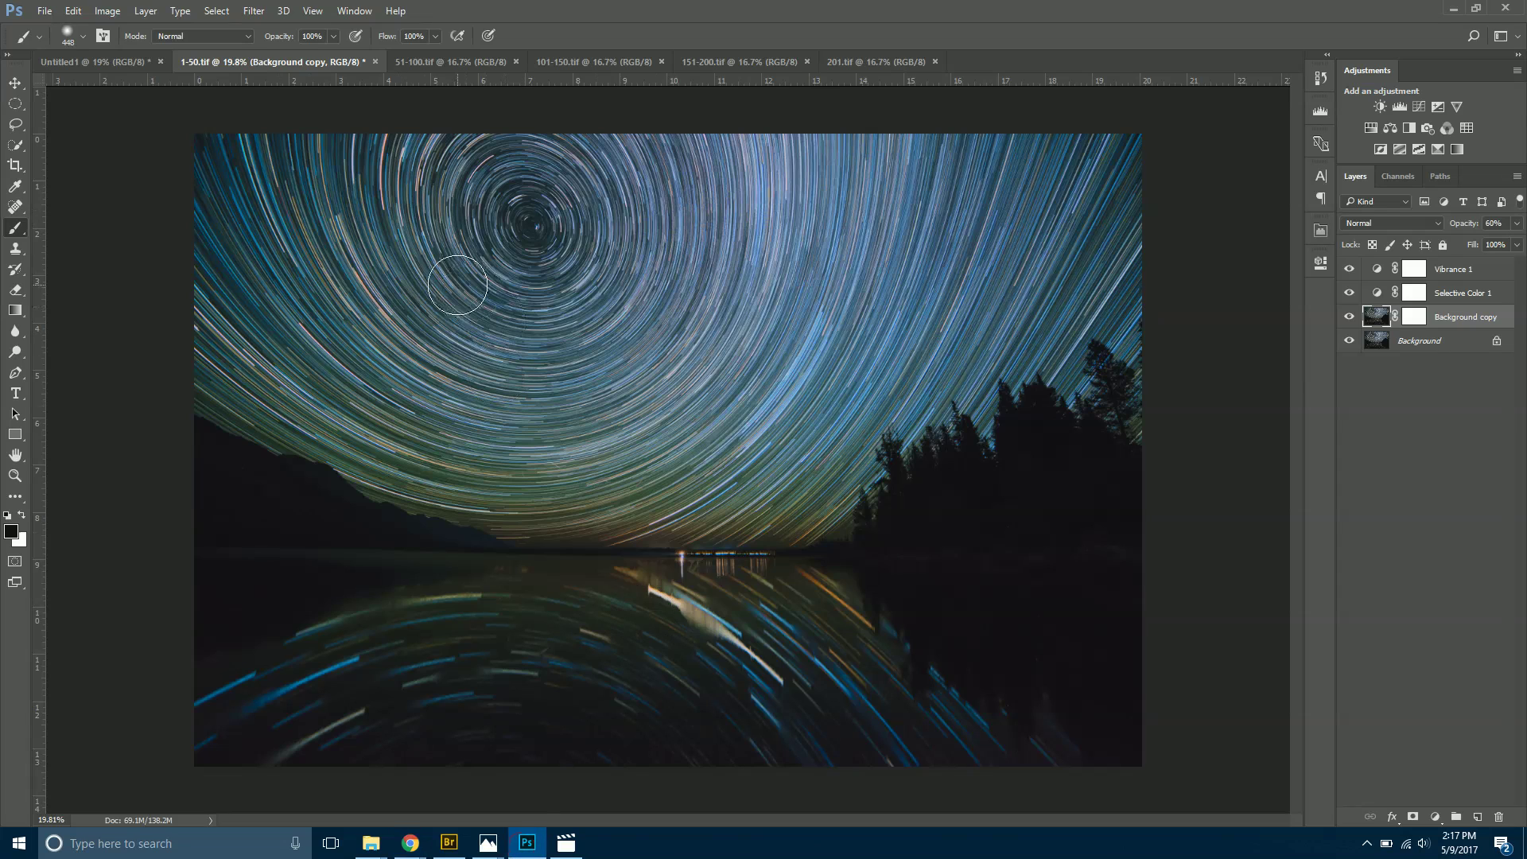